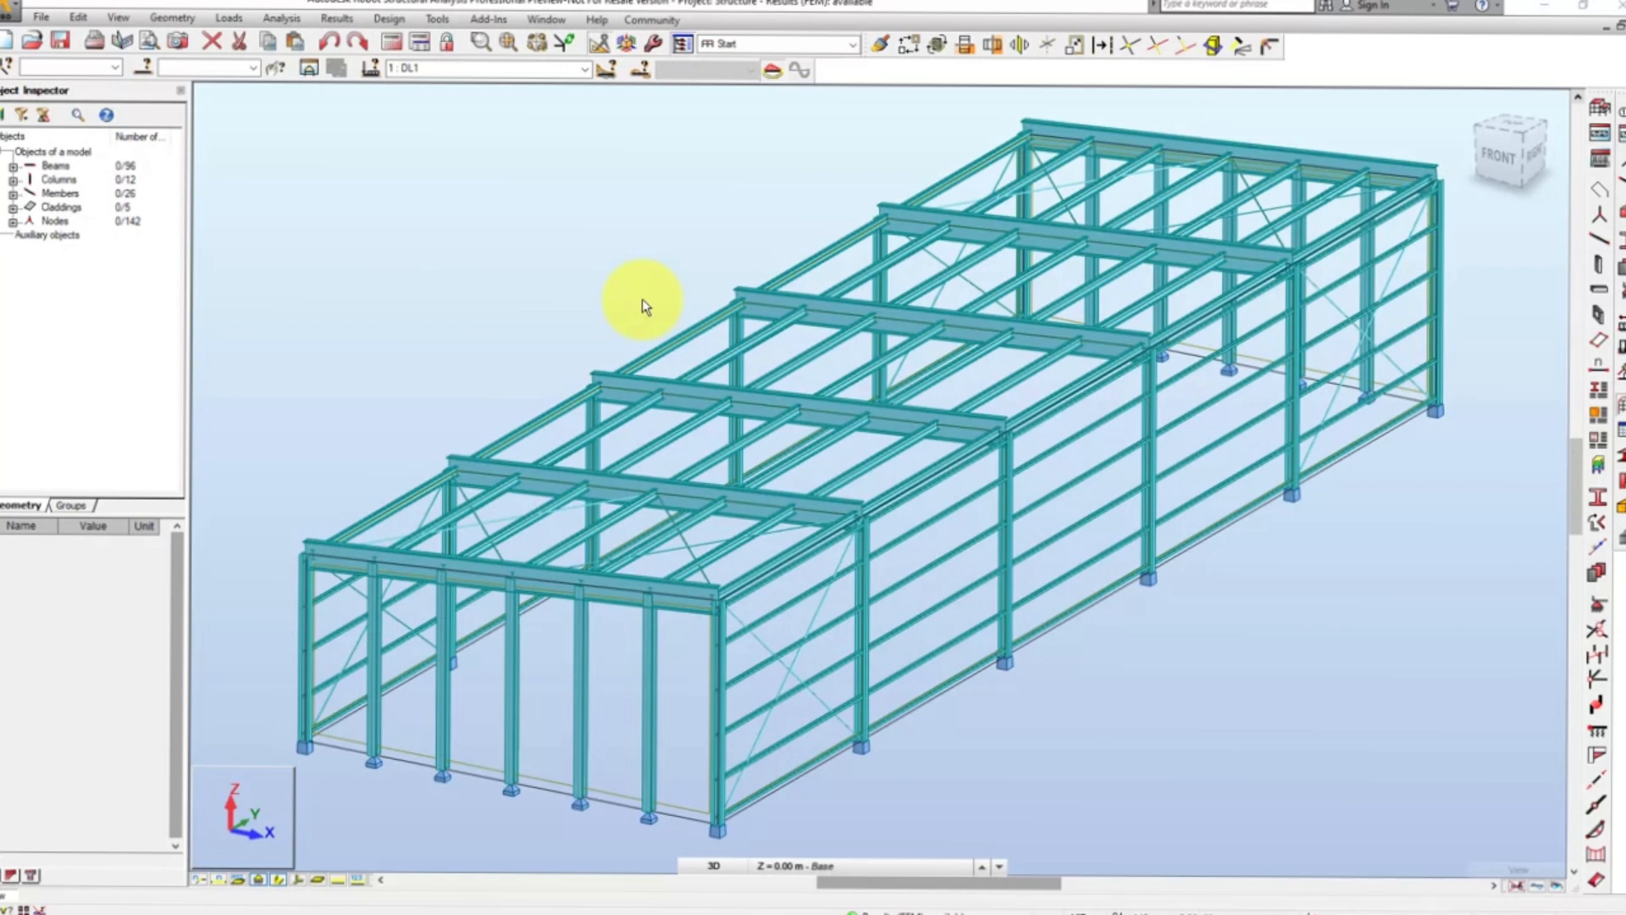
# - Start a new steel member type in the code parameters and name it Rafter
pyautogui.click(402, 20)
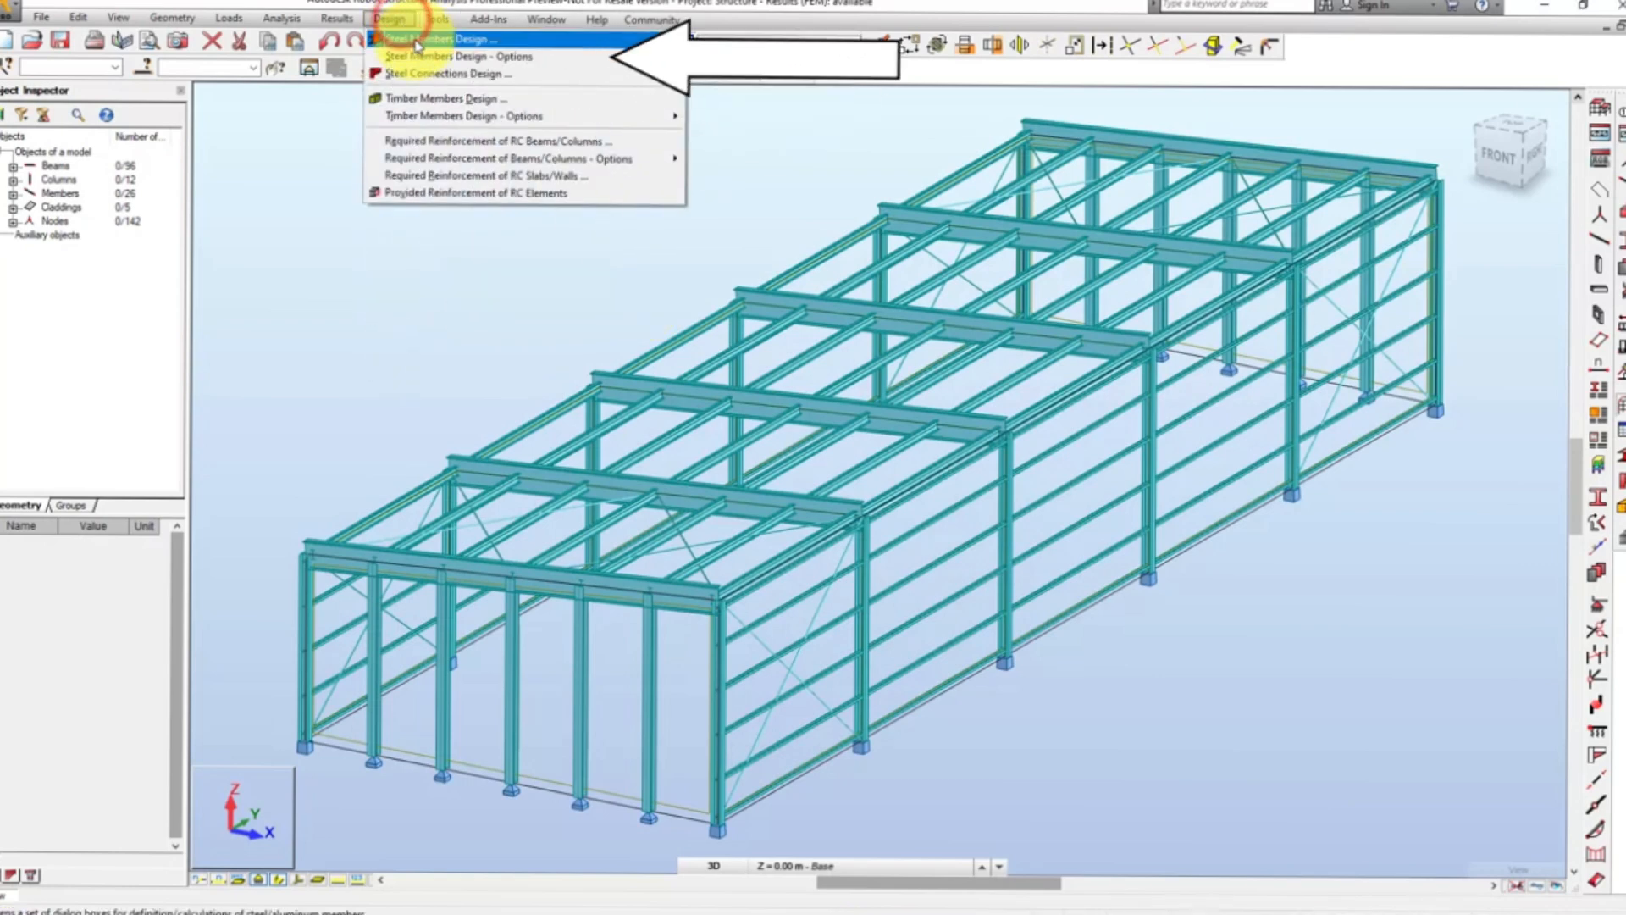
pyautogui.moveTo(644, 56)
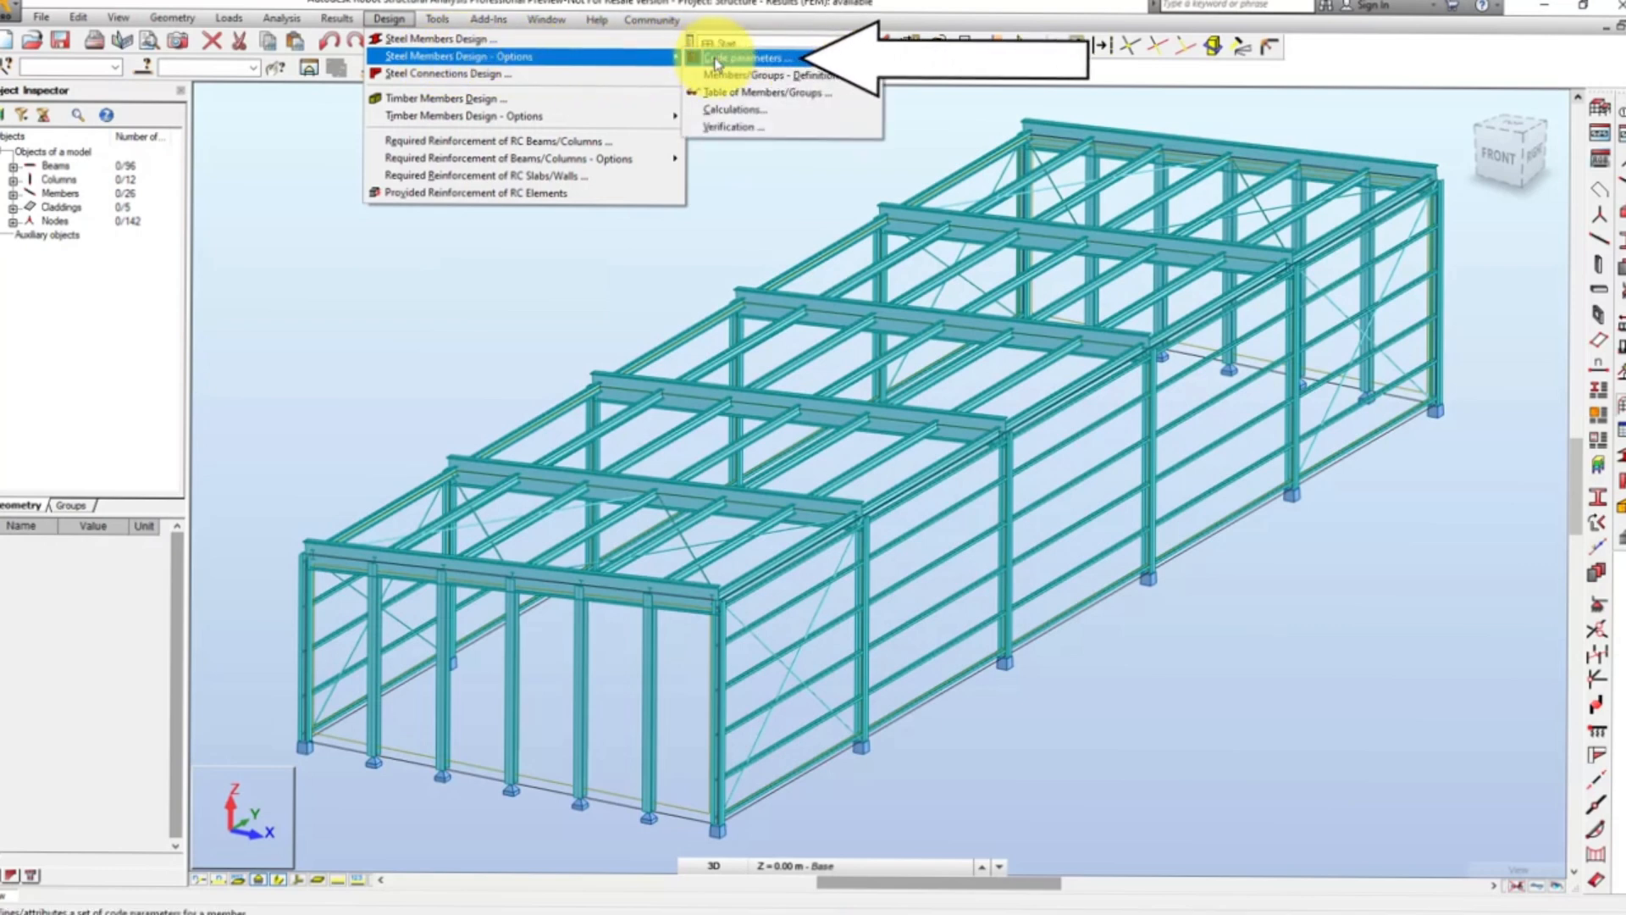
pyautogui.click(716, 61)
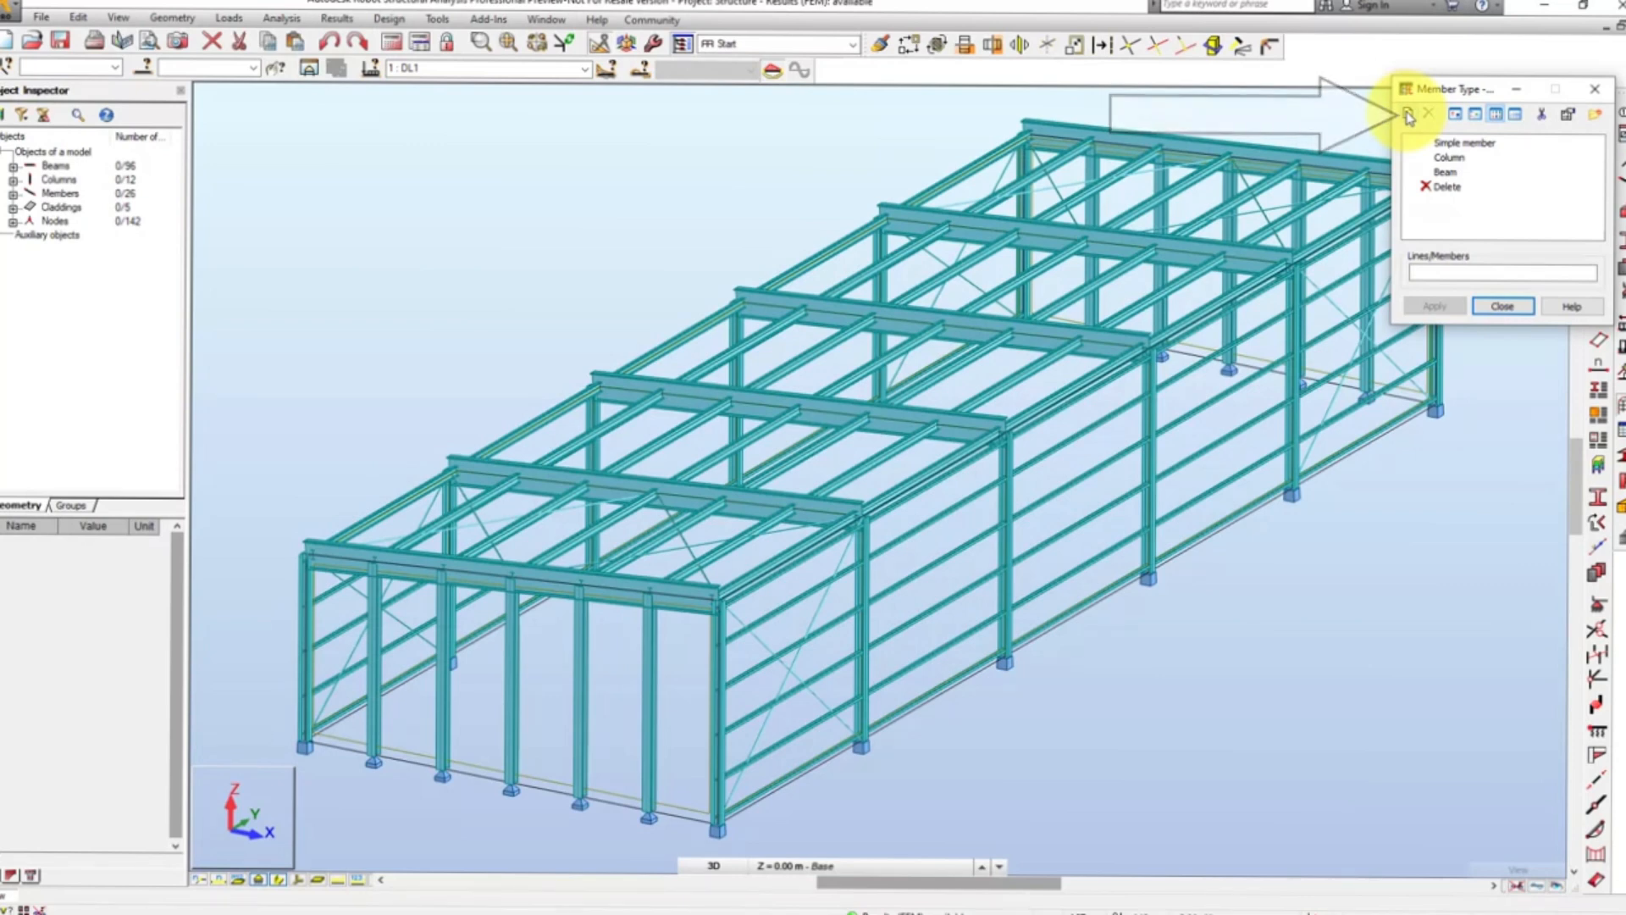
pyautogui.click(1408, 115)
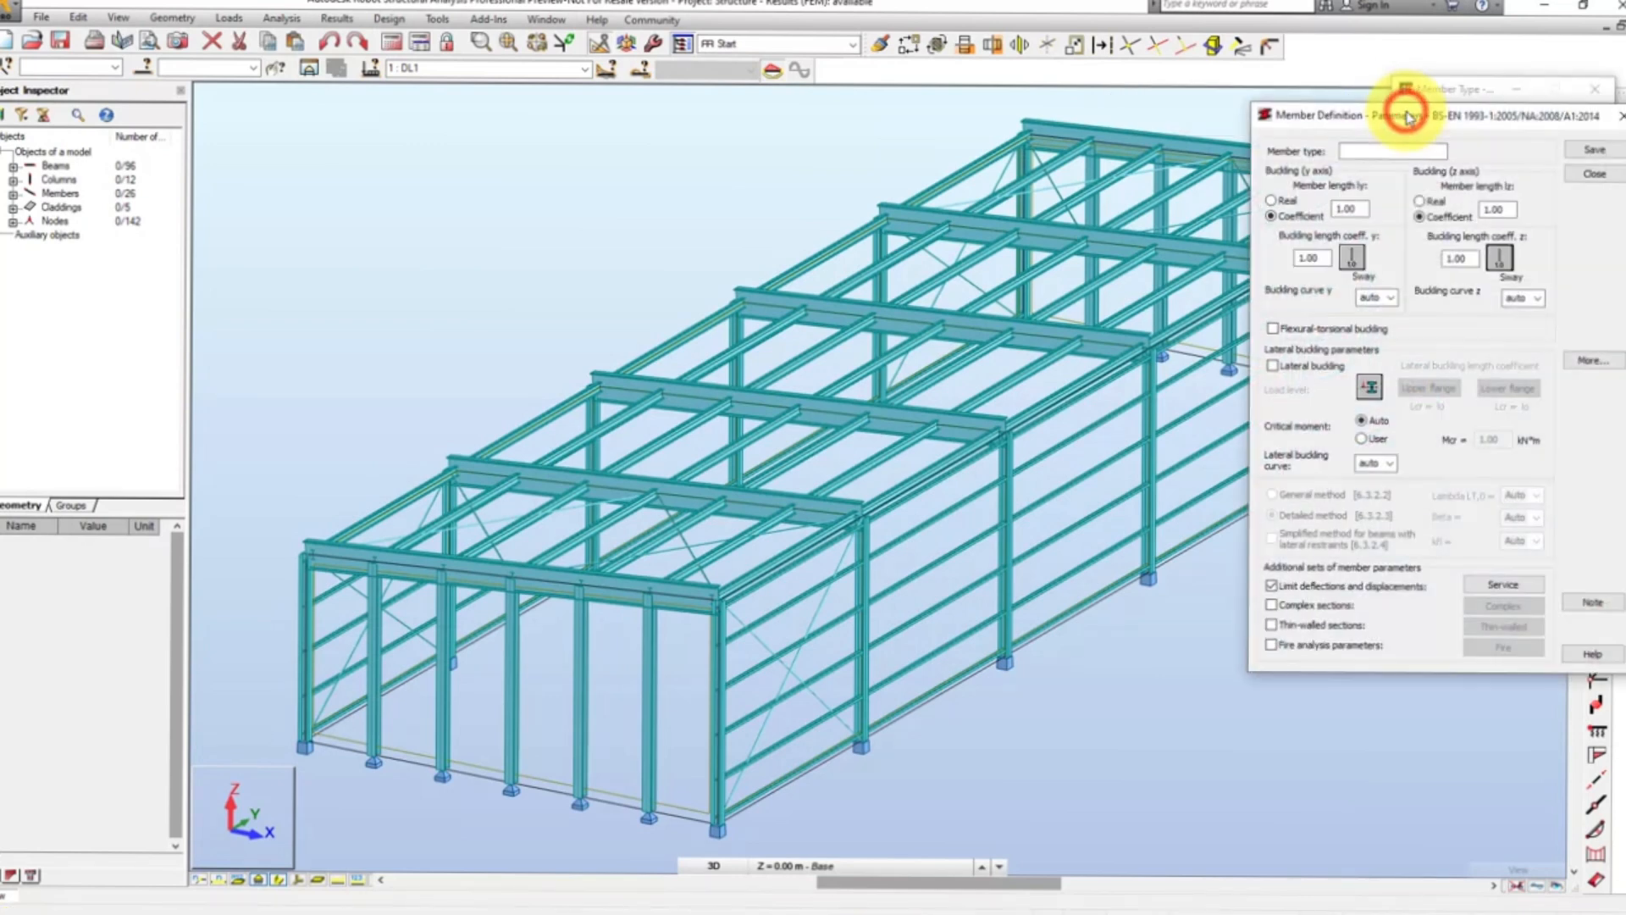
pyautogui.click(1369, 151)
pyautogui.write('Rafter')
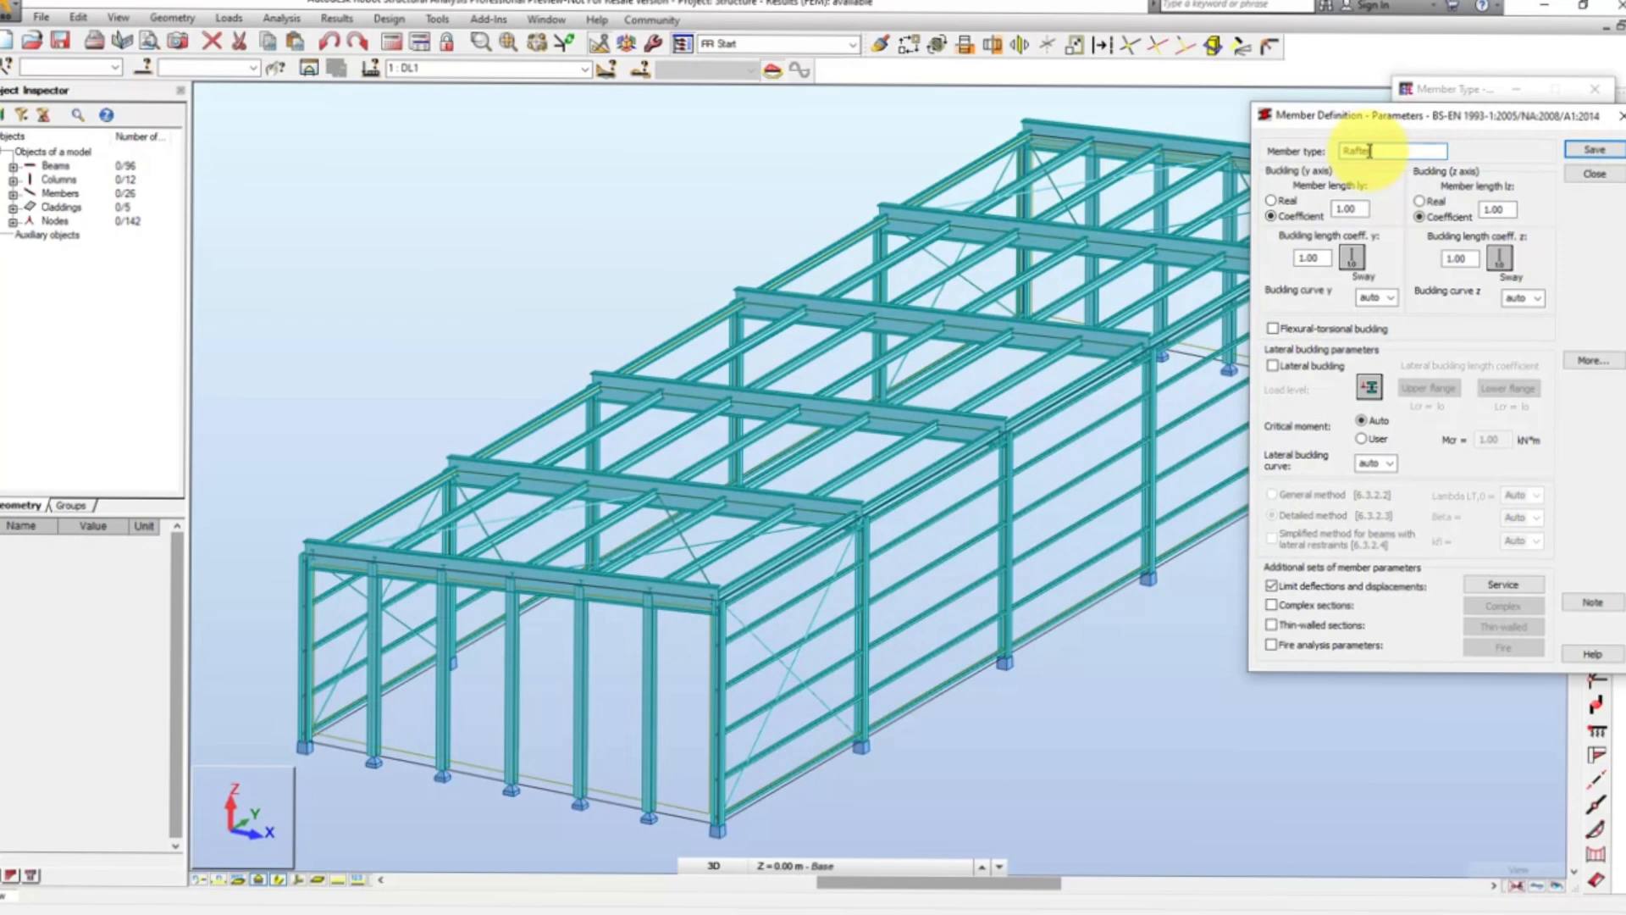
# - Choose the no-buckling diagram for both the y and z buckling length coefficients of the Rafter type
pyautogui.click(1352, 256)
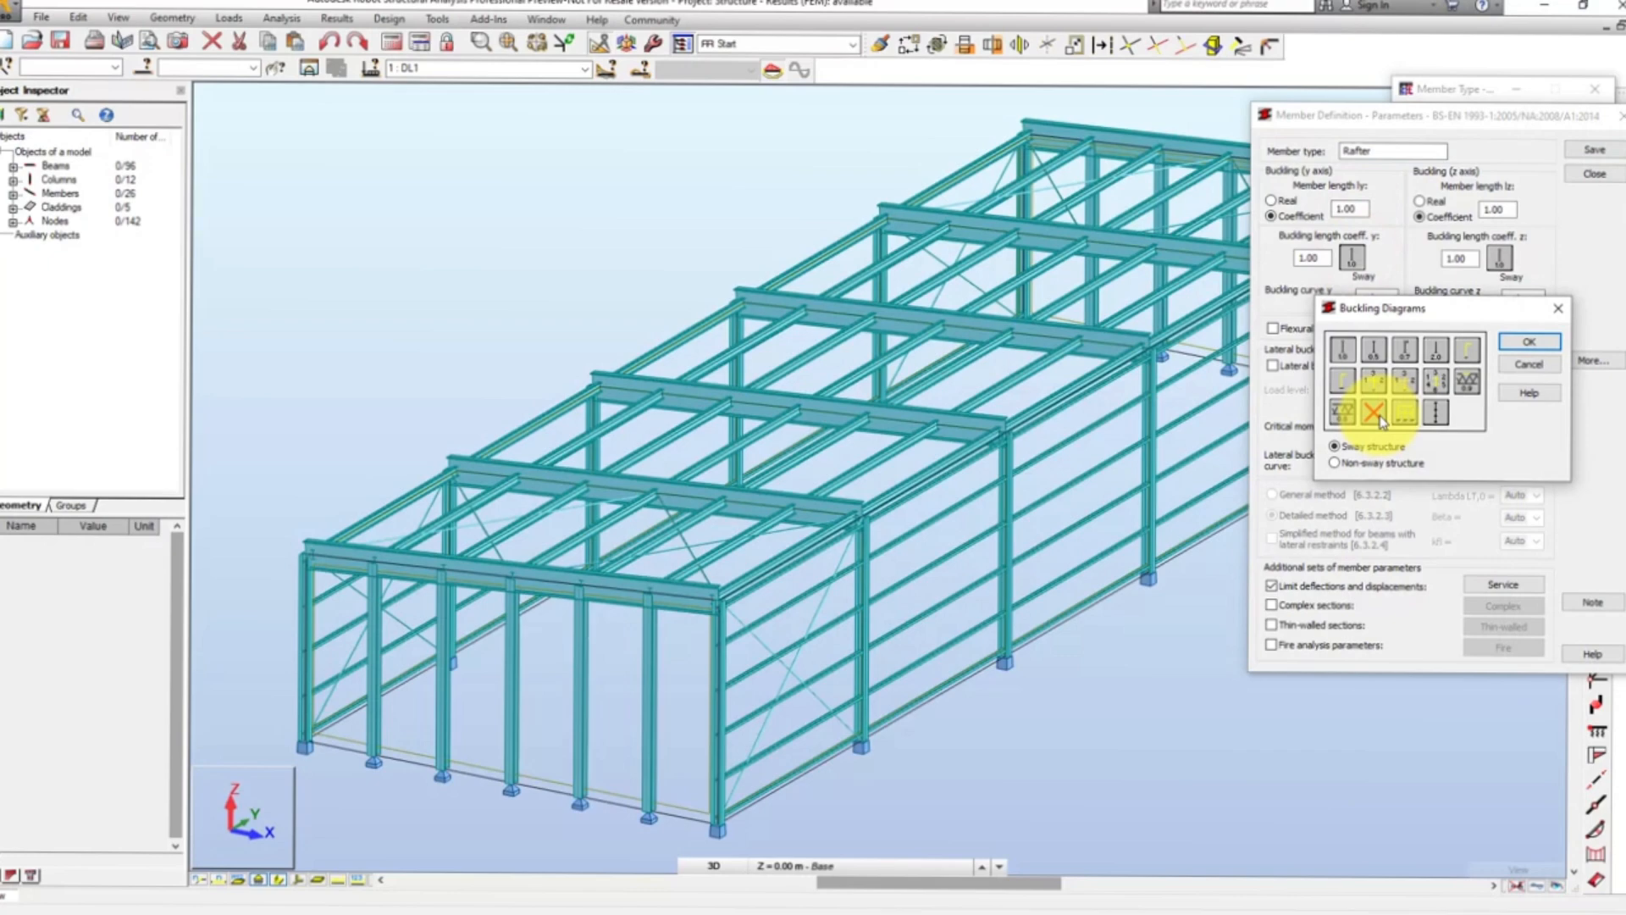
pyautogui.click(1381, 420)
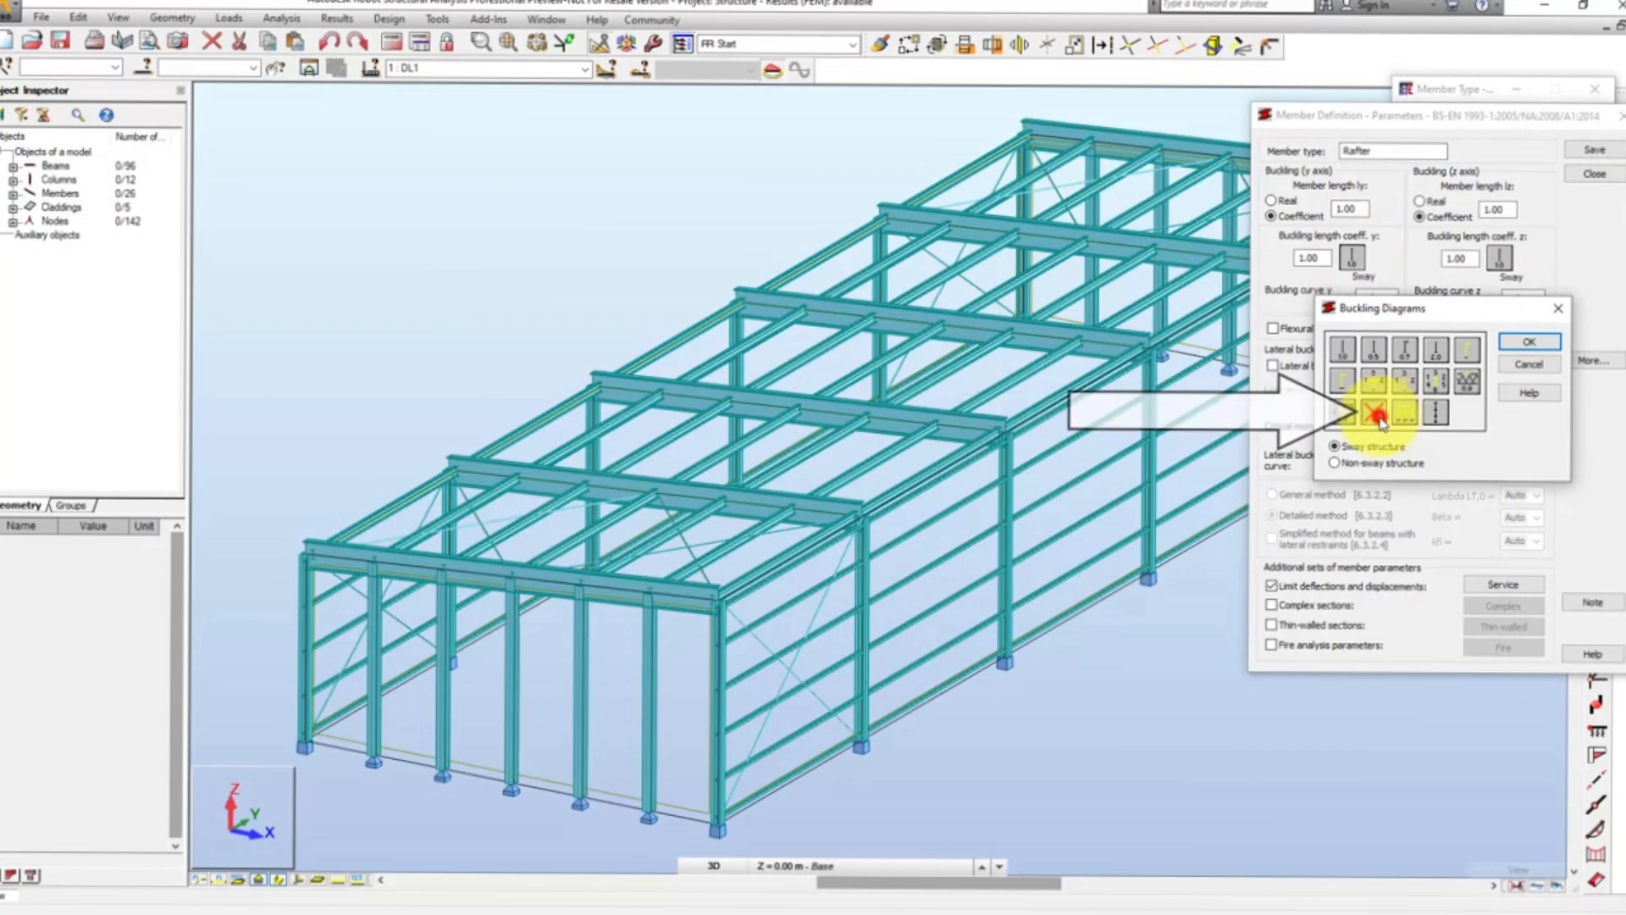
pyautogui.click(1516, 347)
pyautogui.click(1496, 259)
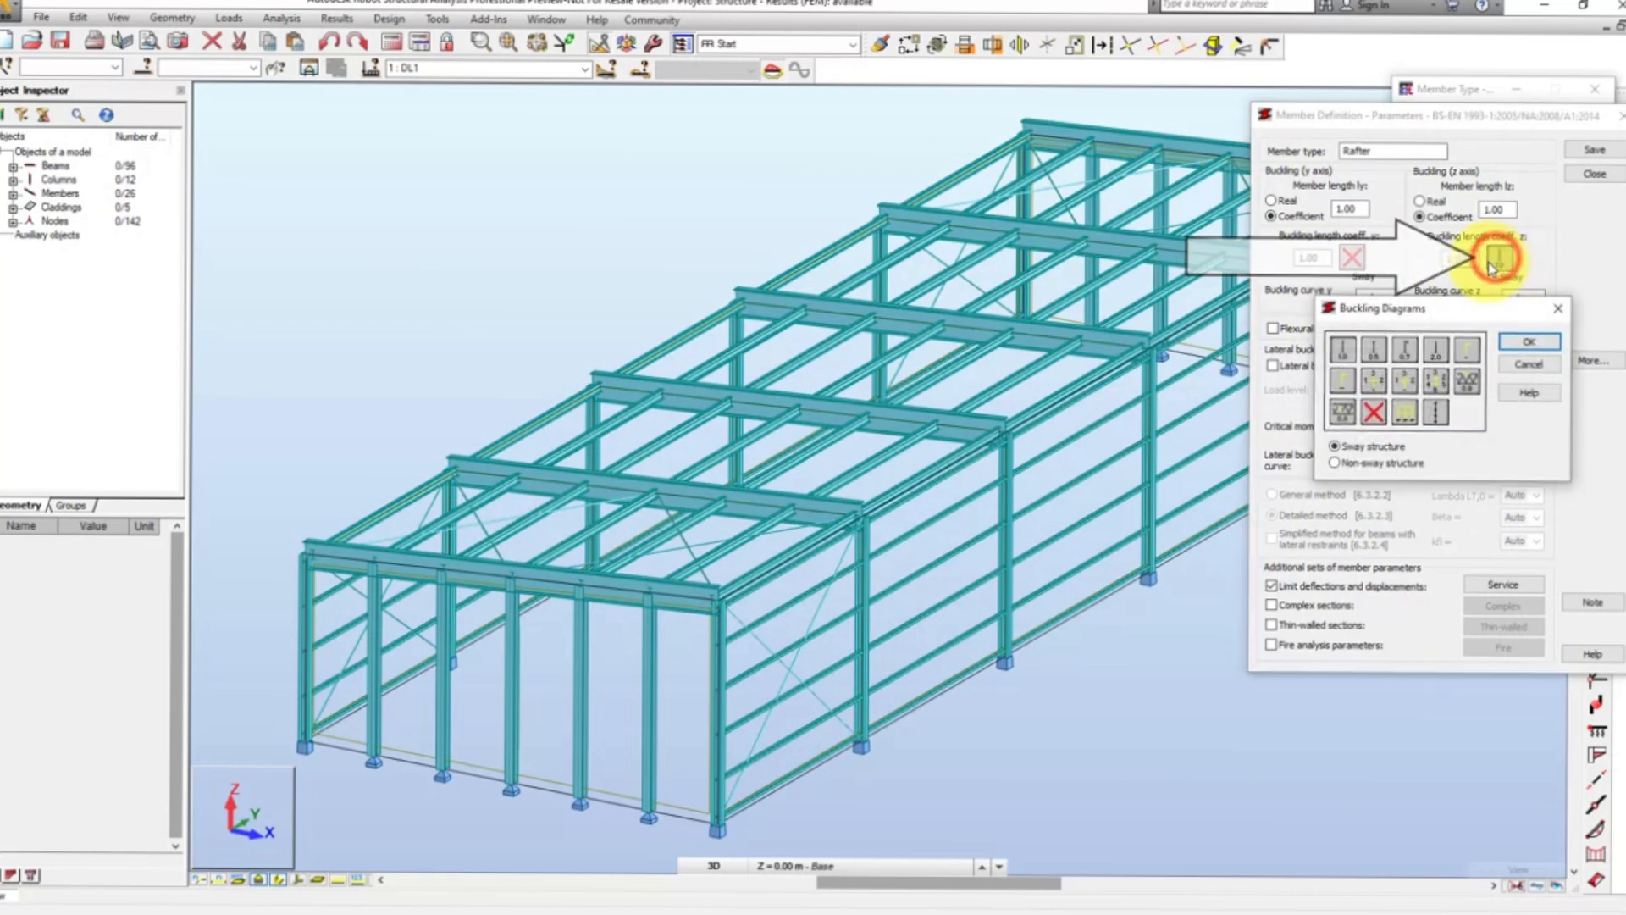
pyautogui.click(1374, 414)
pyautogui.click(1520, 343)
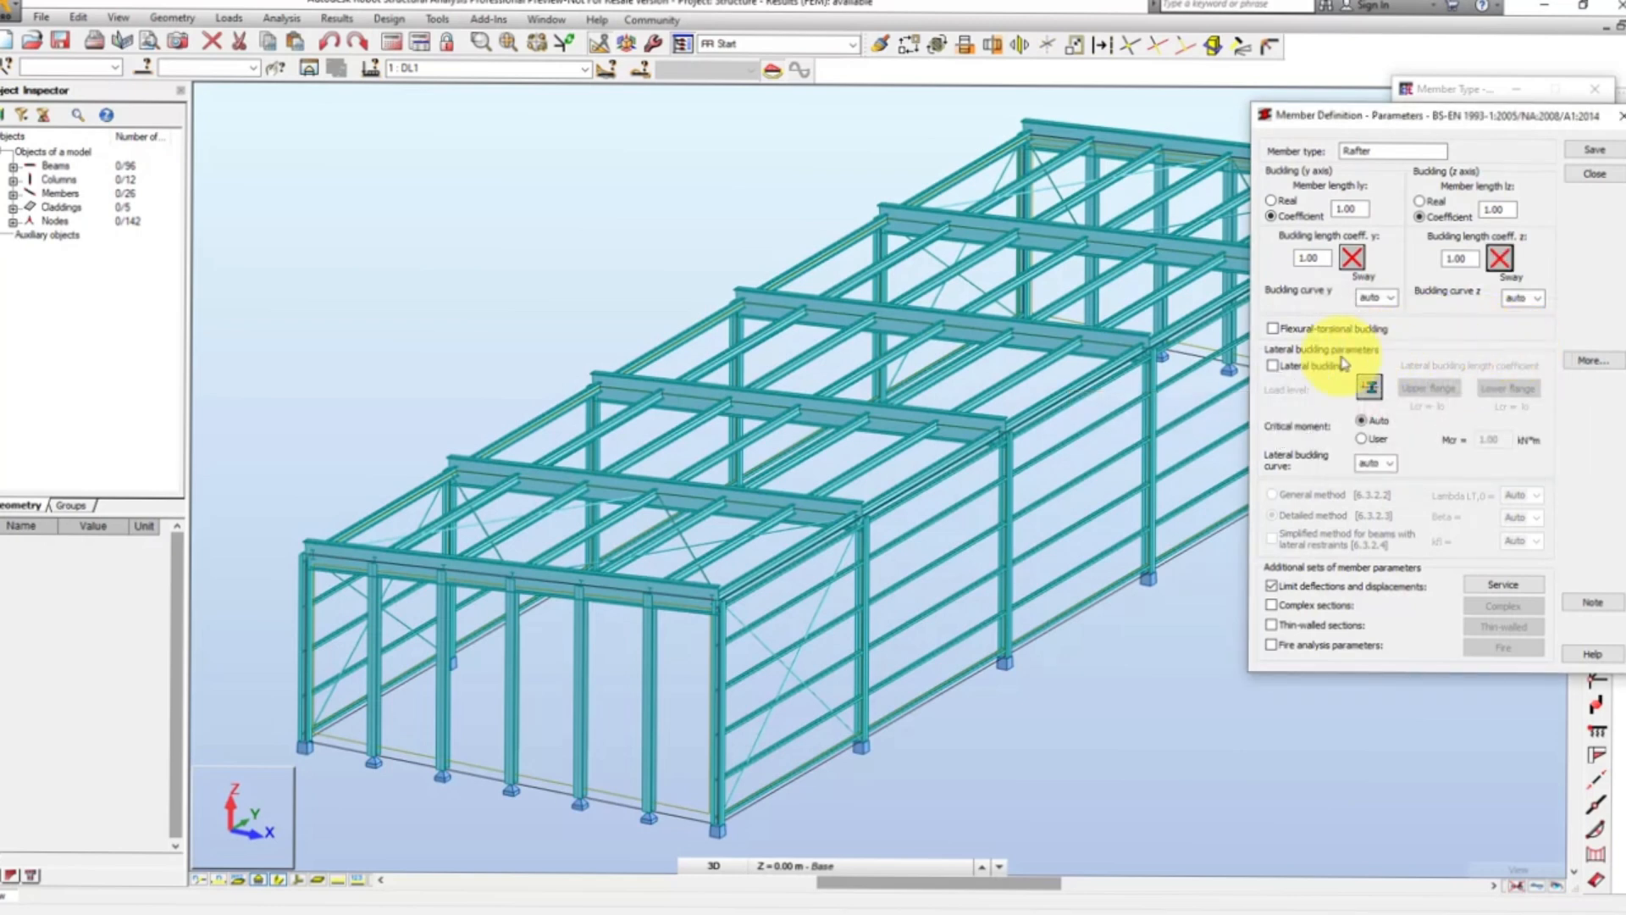
# - Enable lateral buckling for the Rafter type and set the load level to the section's top, 1.00
pyautogui.click(1273, 368)
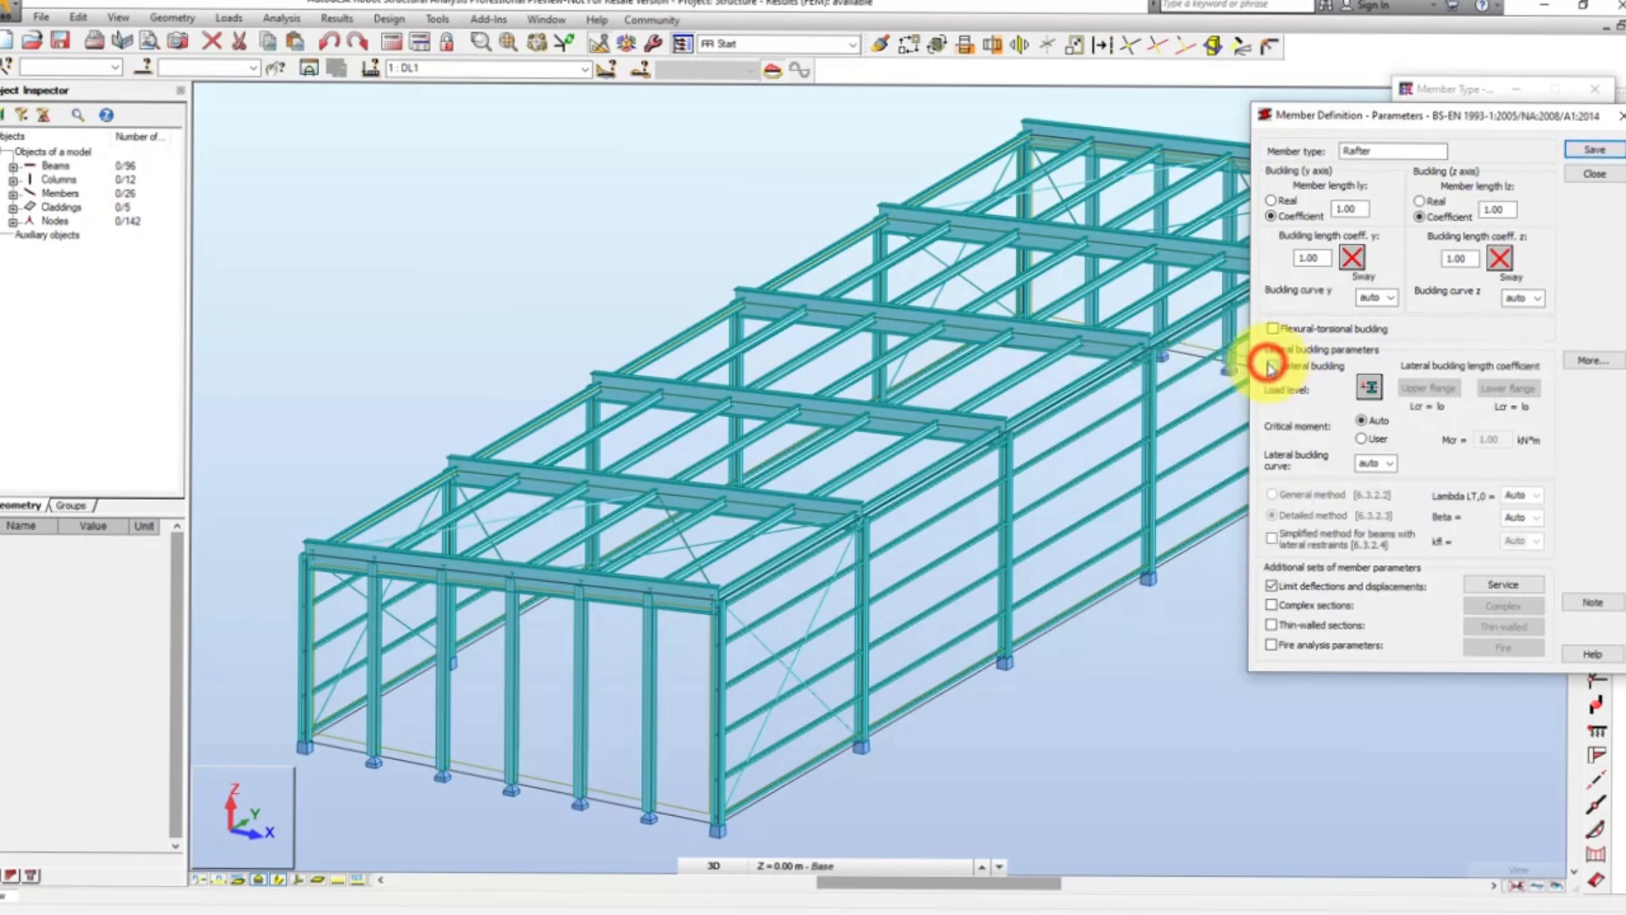
pyautogui.click(1372, 389)
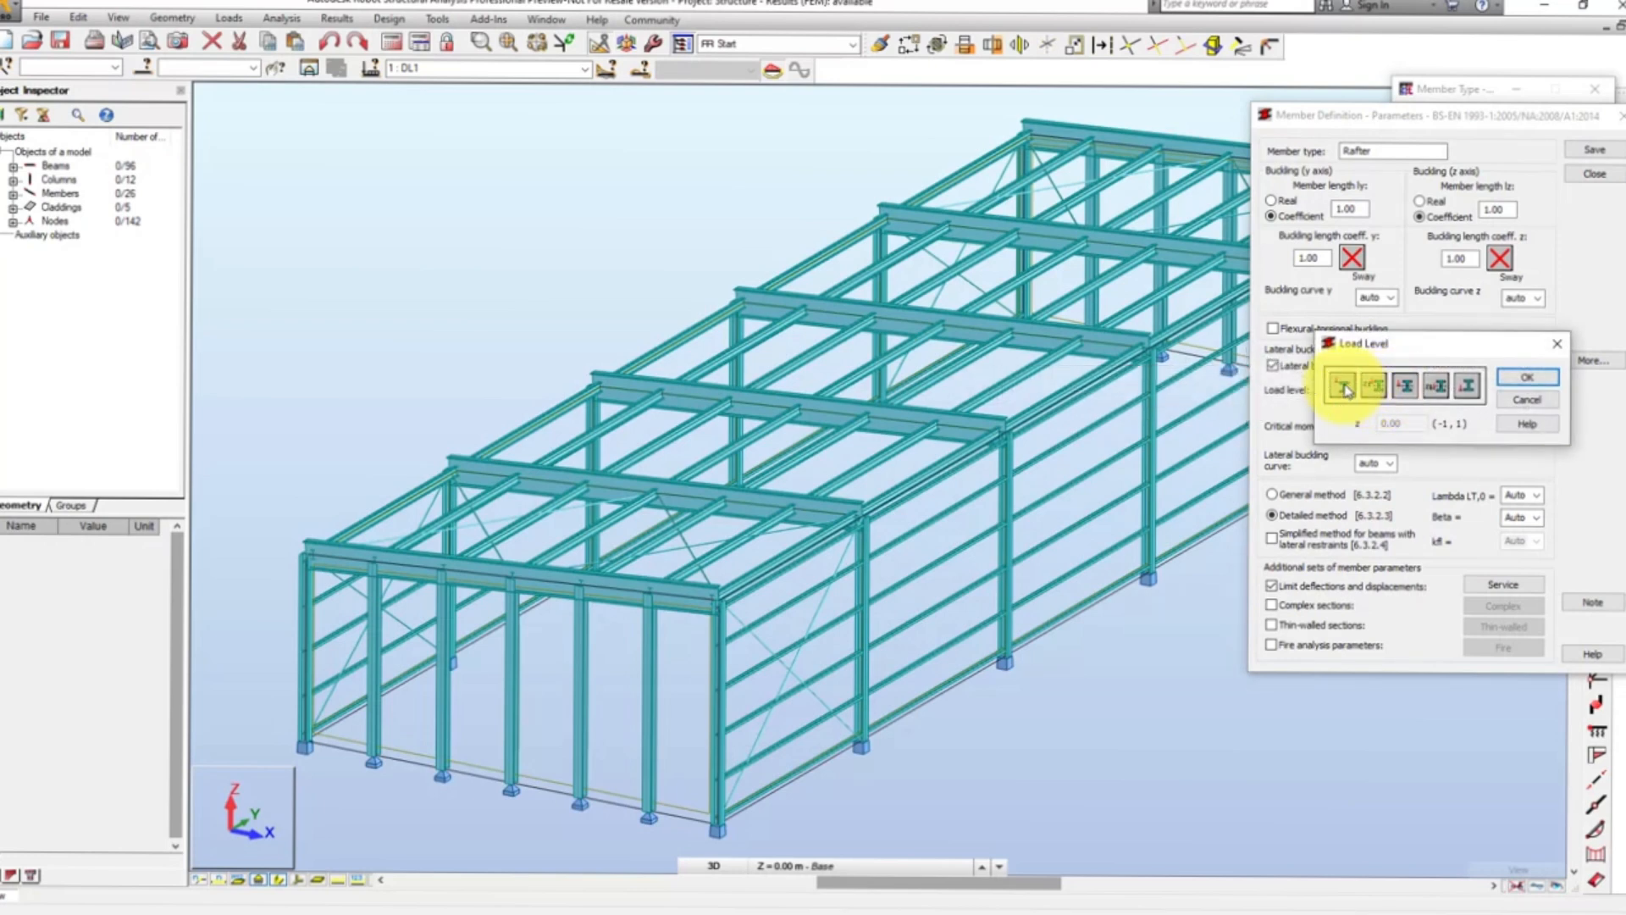
pyautogui.click(1345, 388)
pyautogui.click(1527, 377)
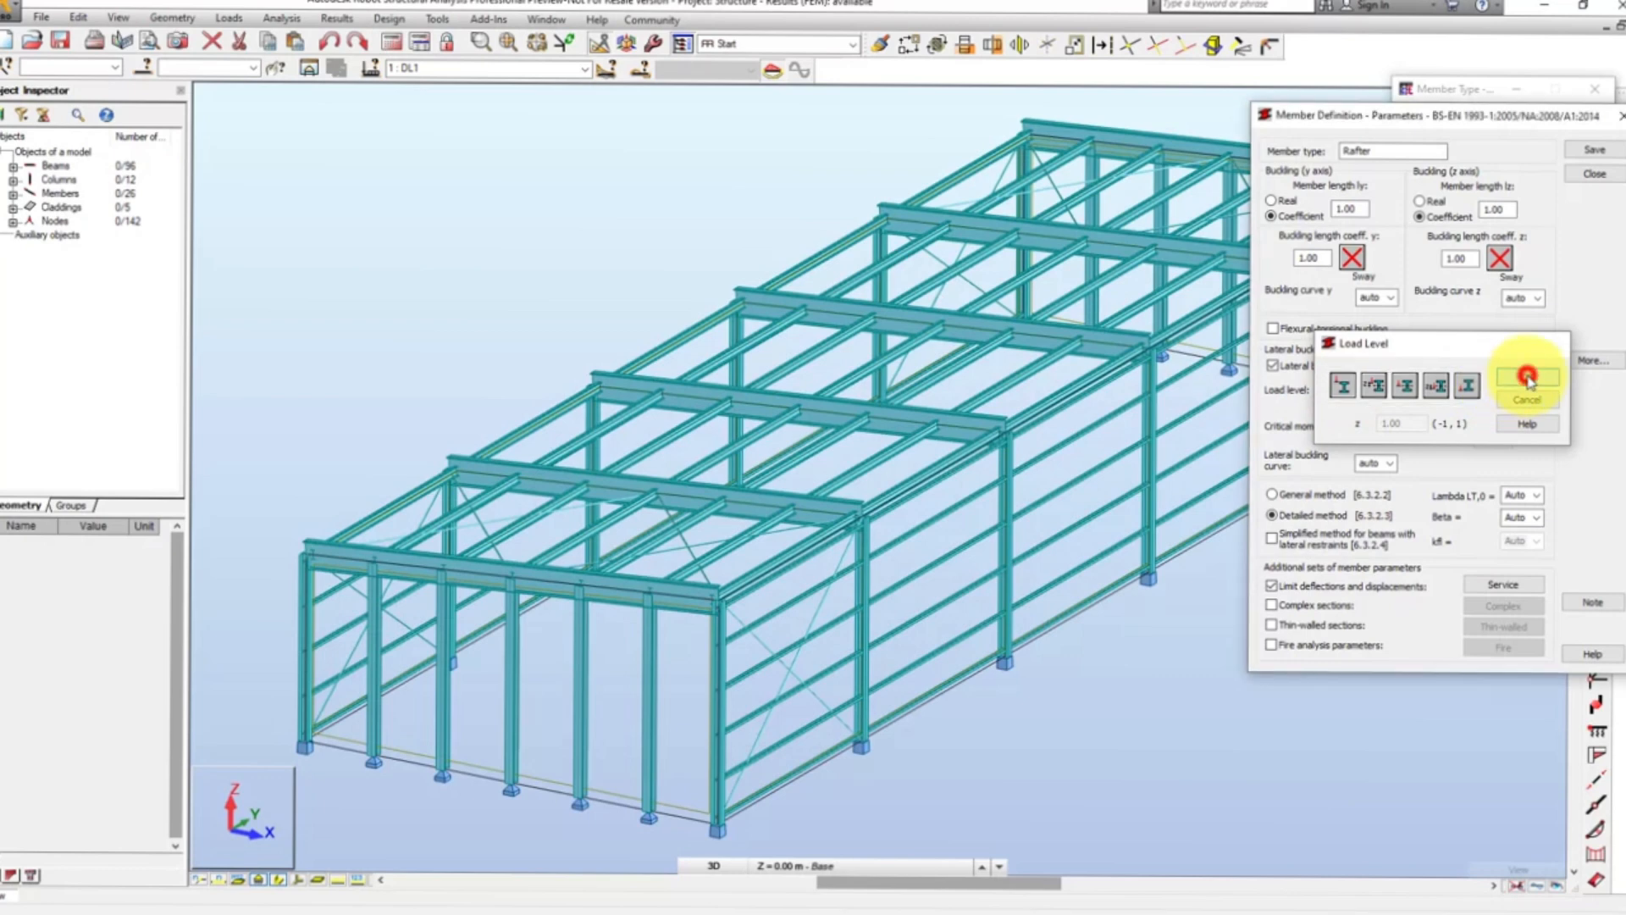
# - Activate the final deflection limits of L/200 in y and z for the Rafter type and save it
pyautogui.click(1512, 582)
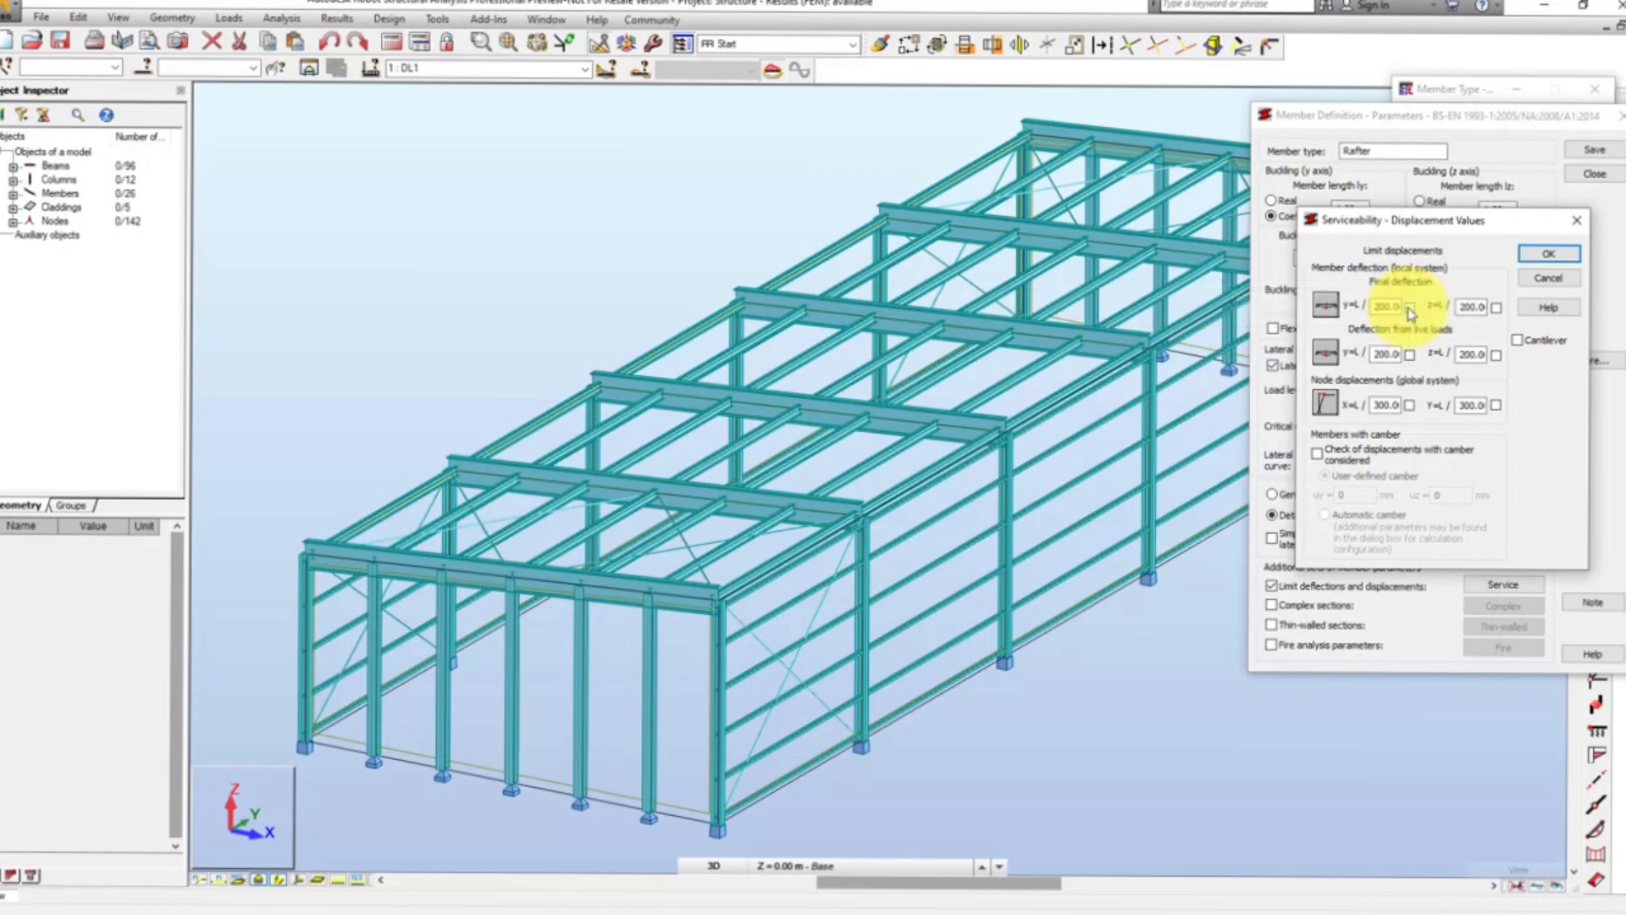
pyautogui.click(1410, 308)
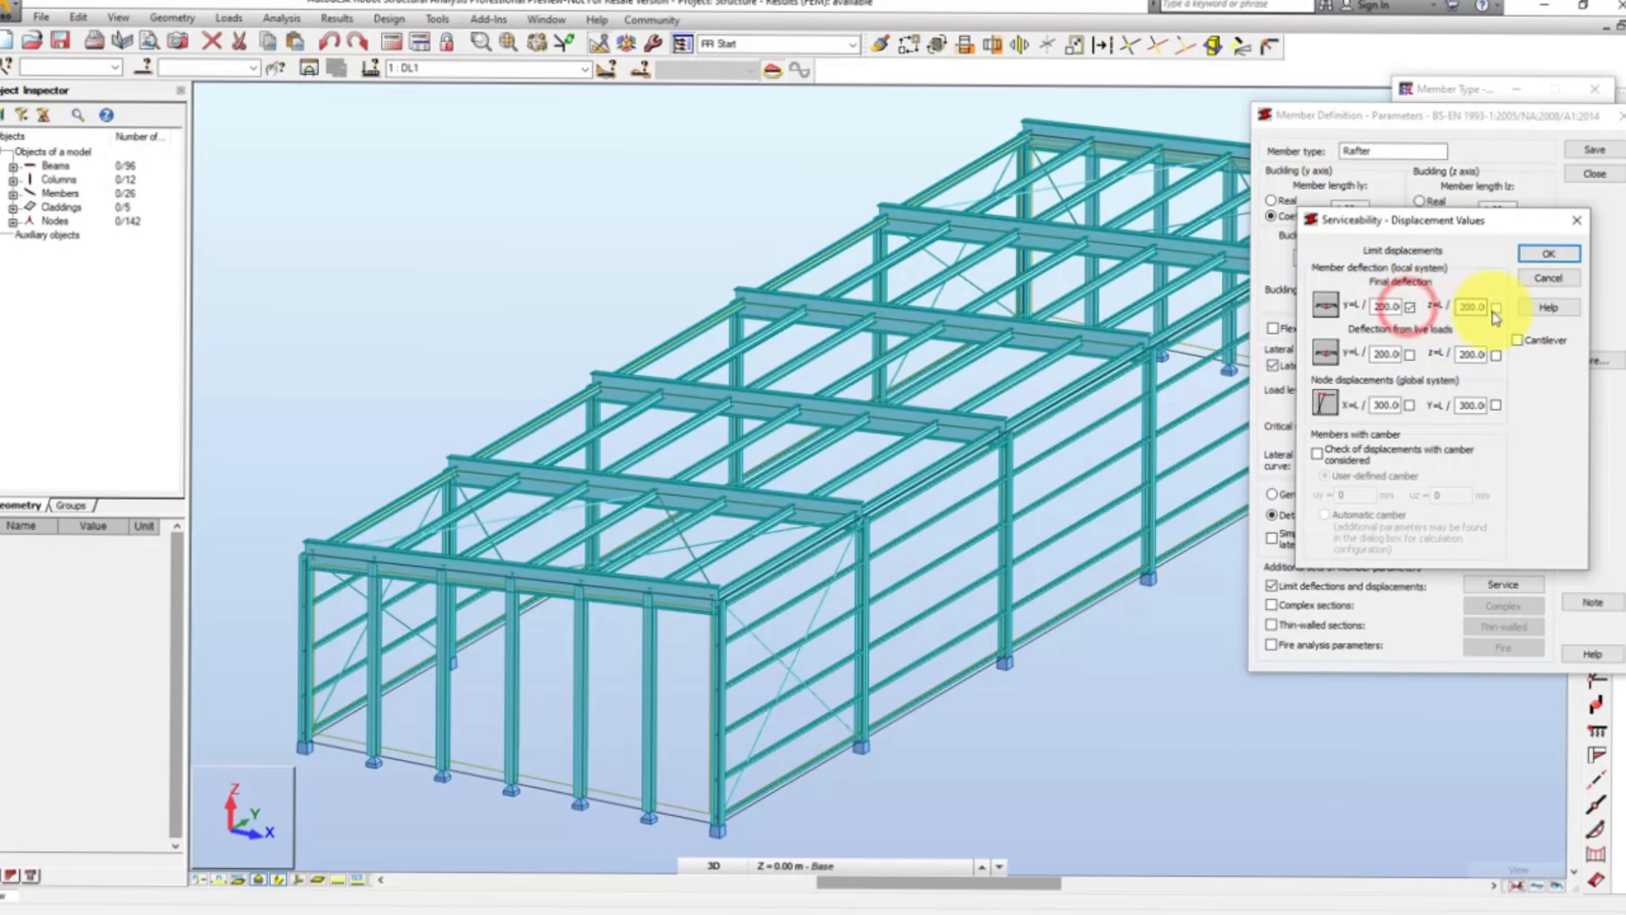
pyautogui.click(1496, 308)
pyautogui.click(1548, 254)
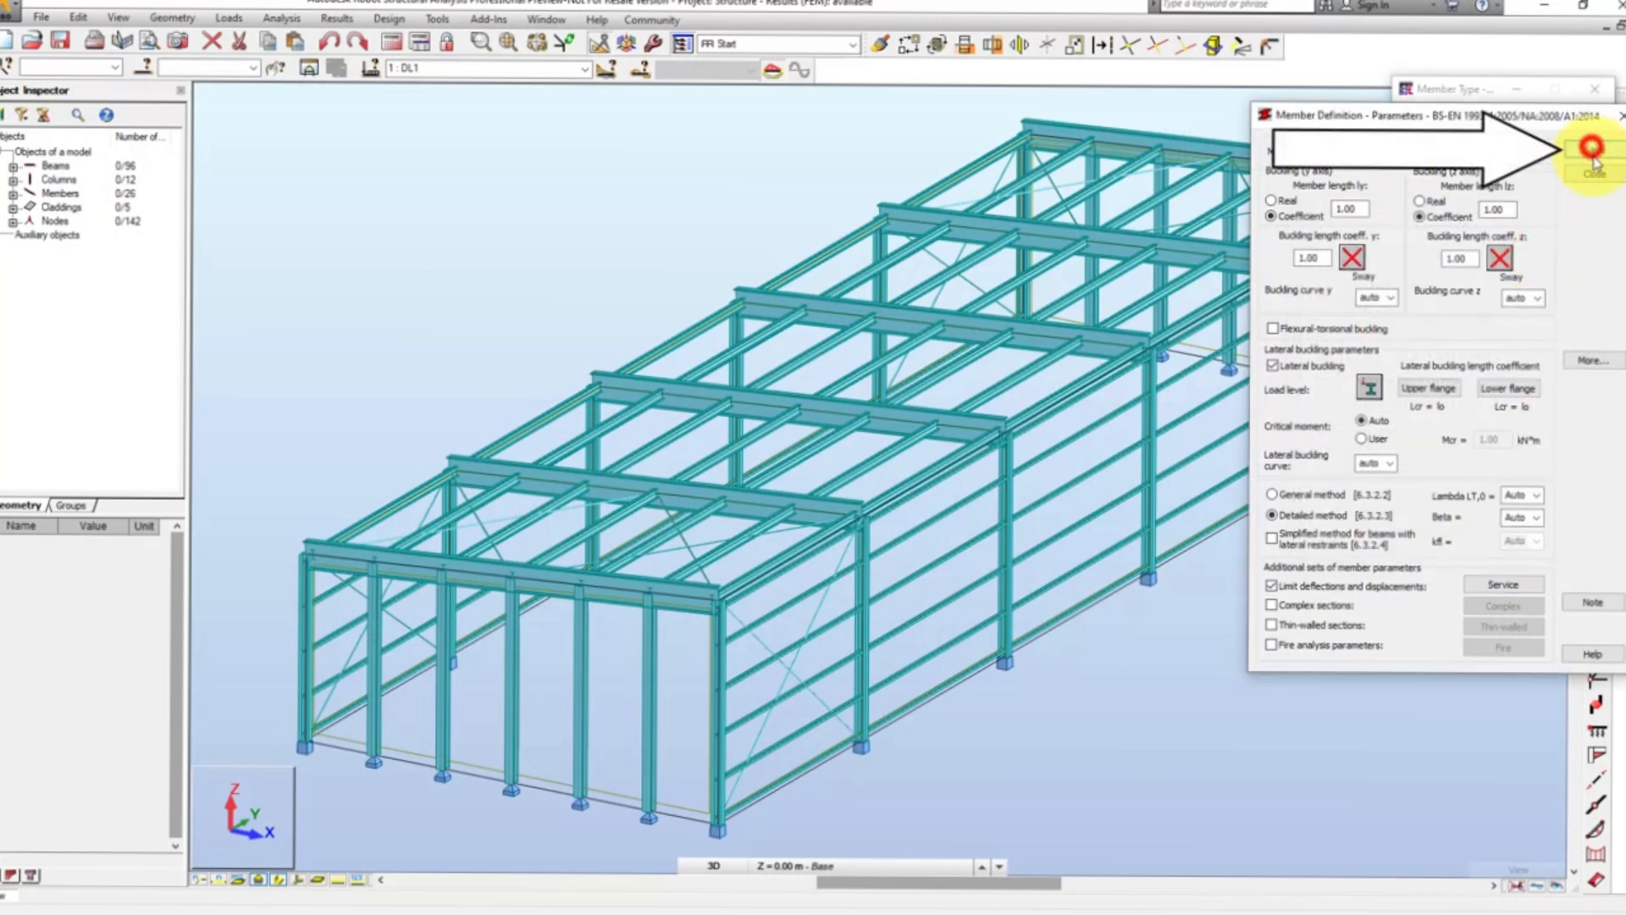
pyautogui.click(1595, 173)
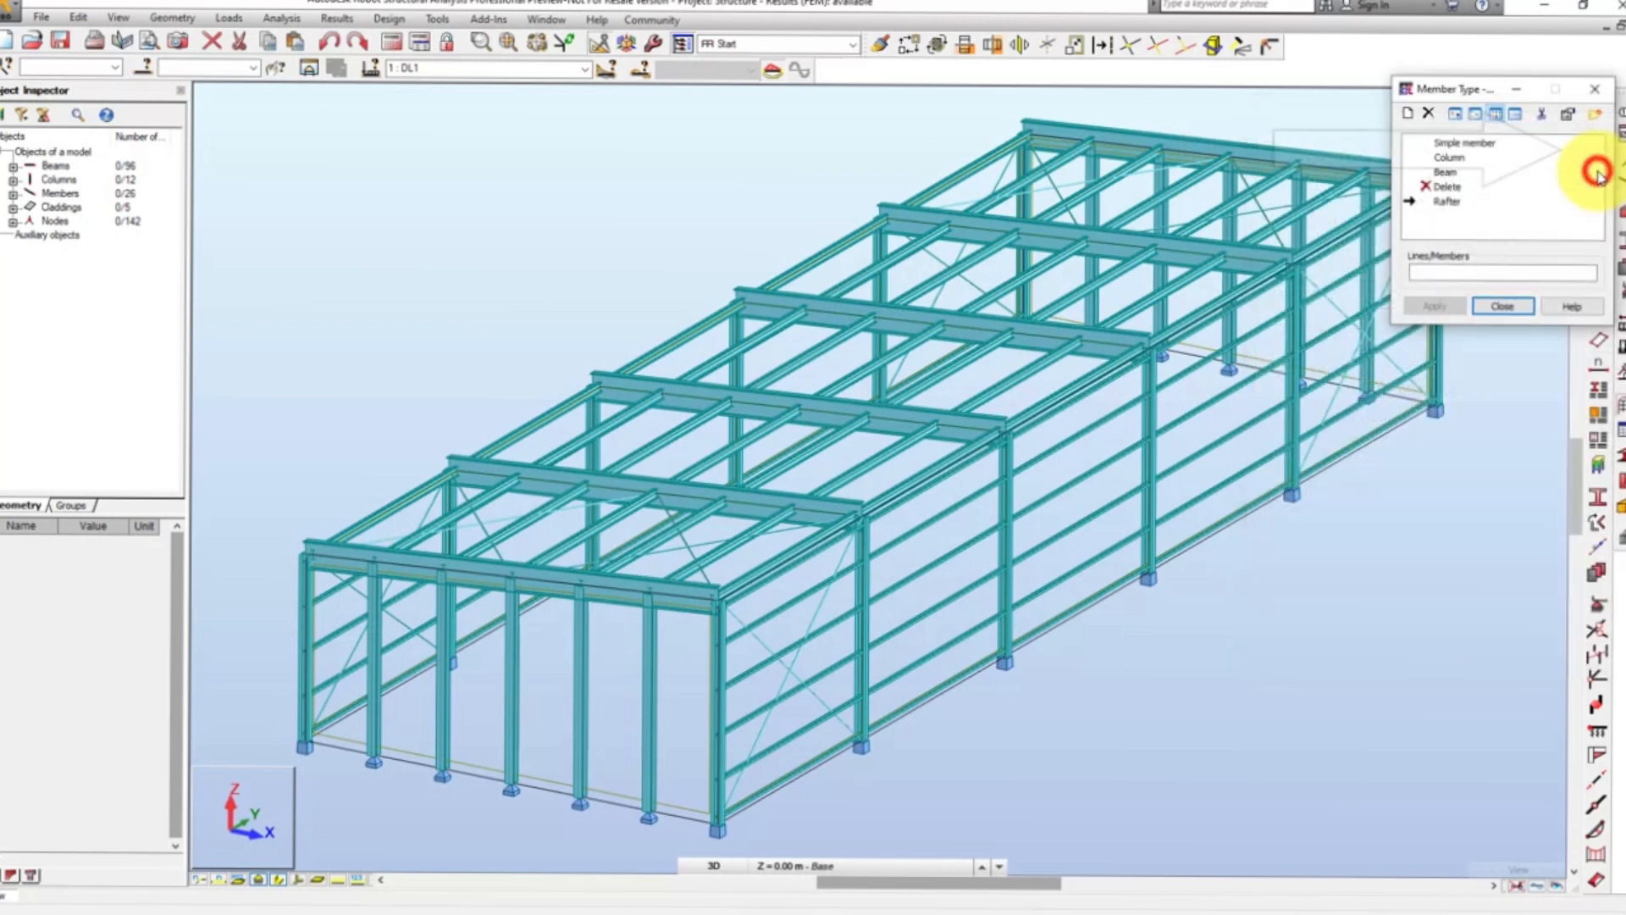
# - Assign the Rafter type to all roof frame beams sharing the cross-section of beam 15
pyautogui.click(1460, 271)
pyautogui.click(1253, 261)
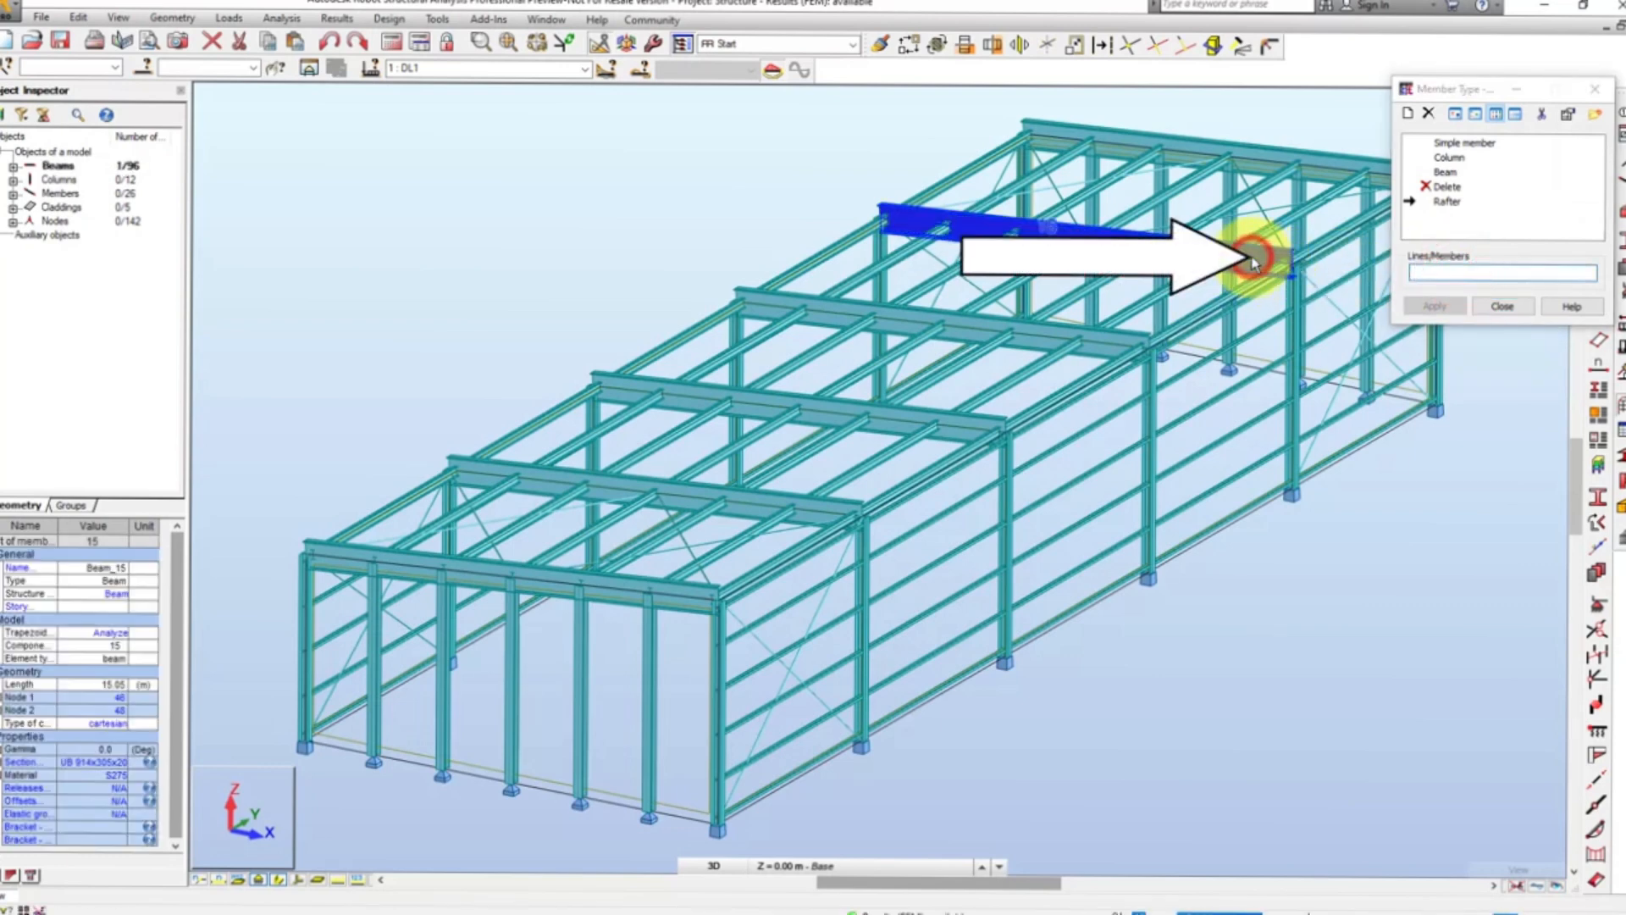
pyautogui.rightClick(1252, 260)
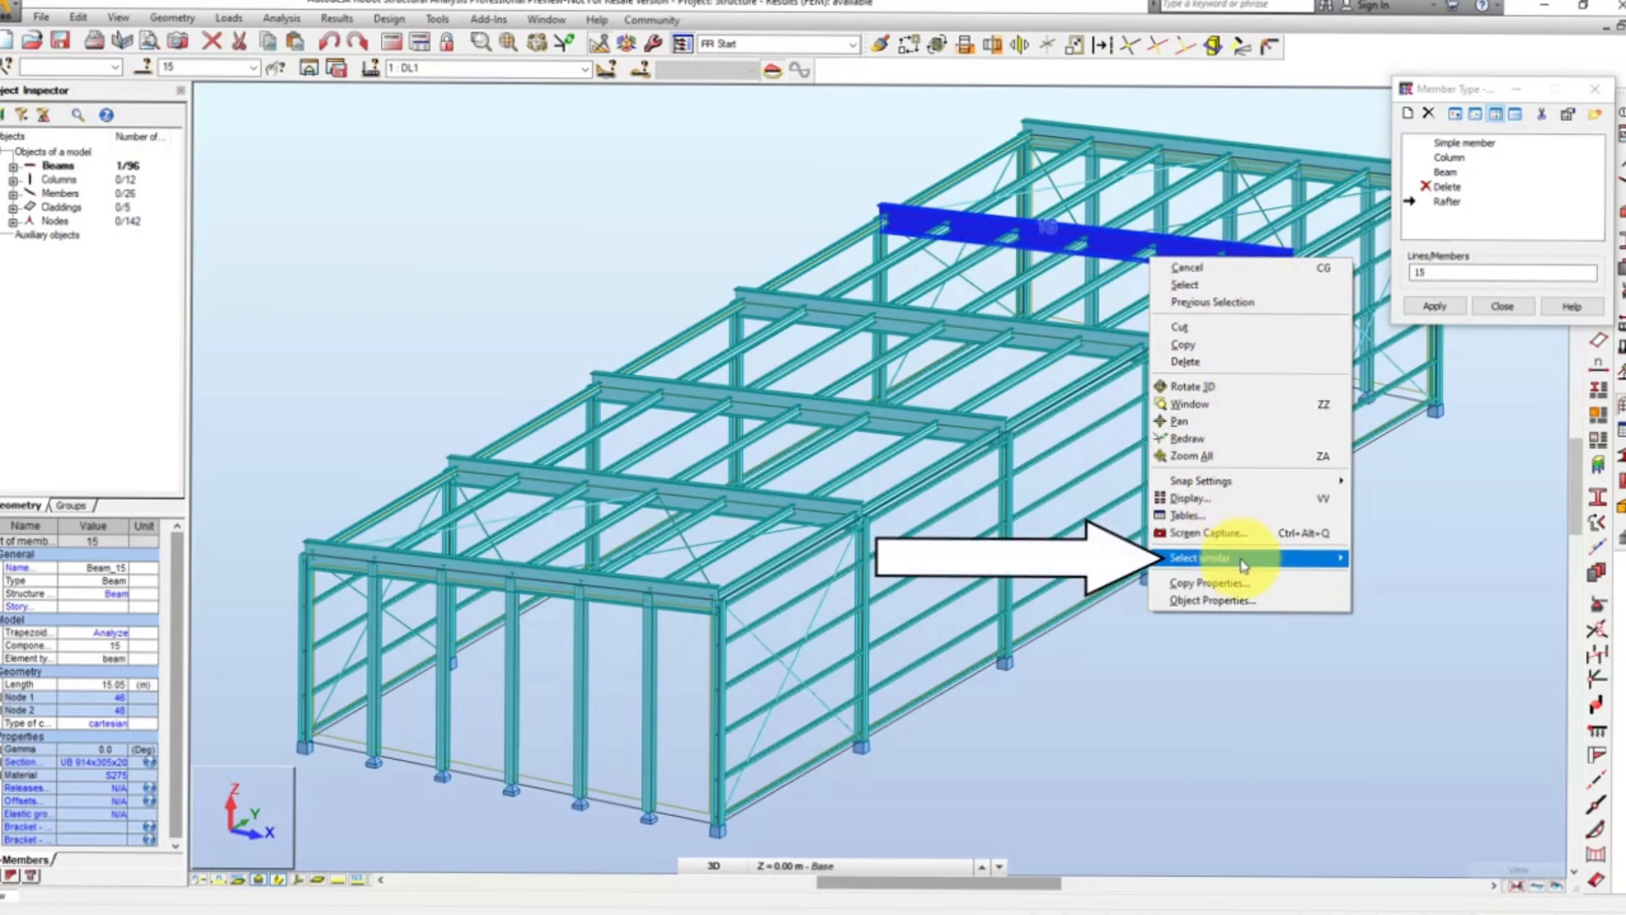
pyautogui.moveTo(1242, 566)
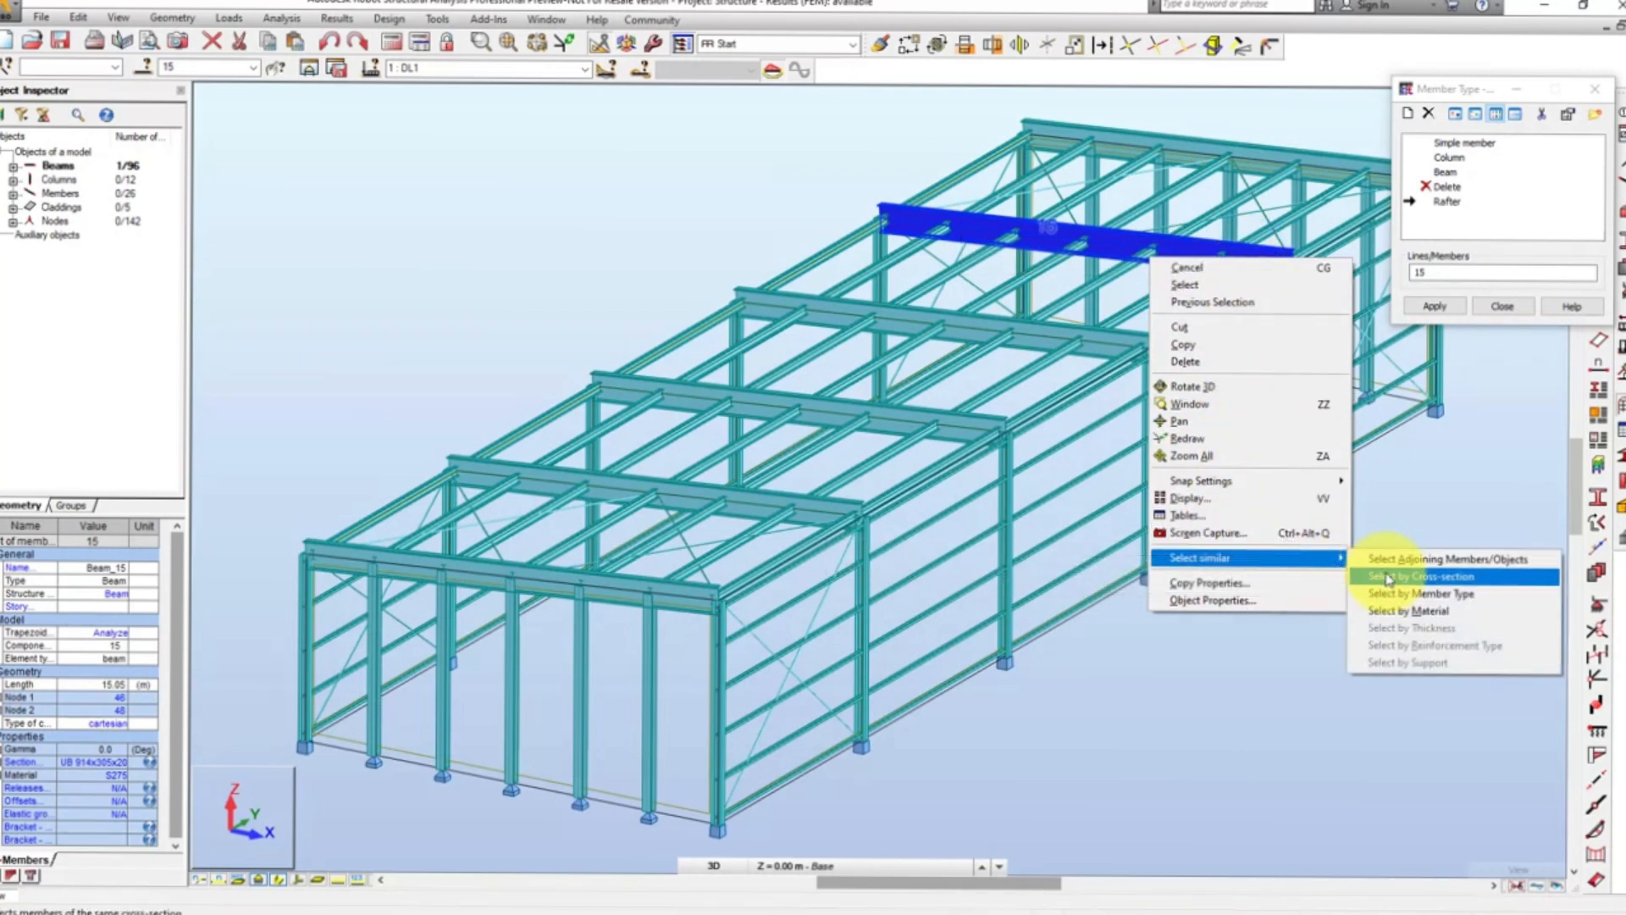
pyautogui.click(1389, 578)
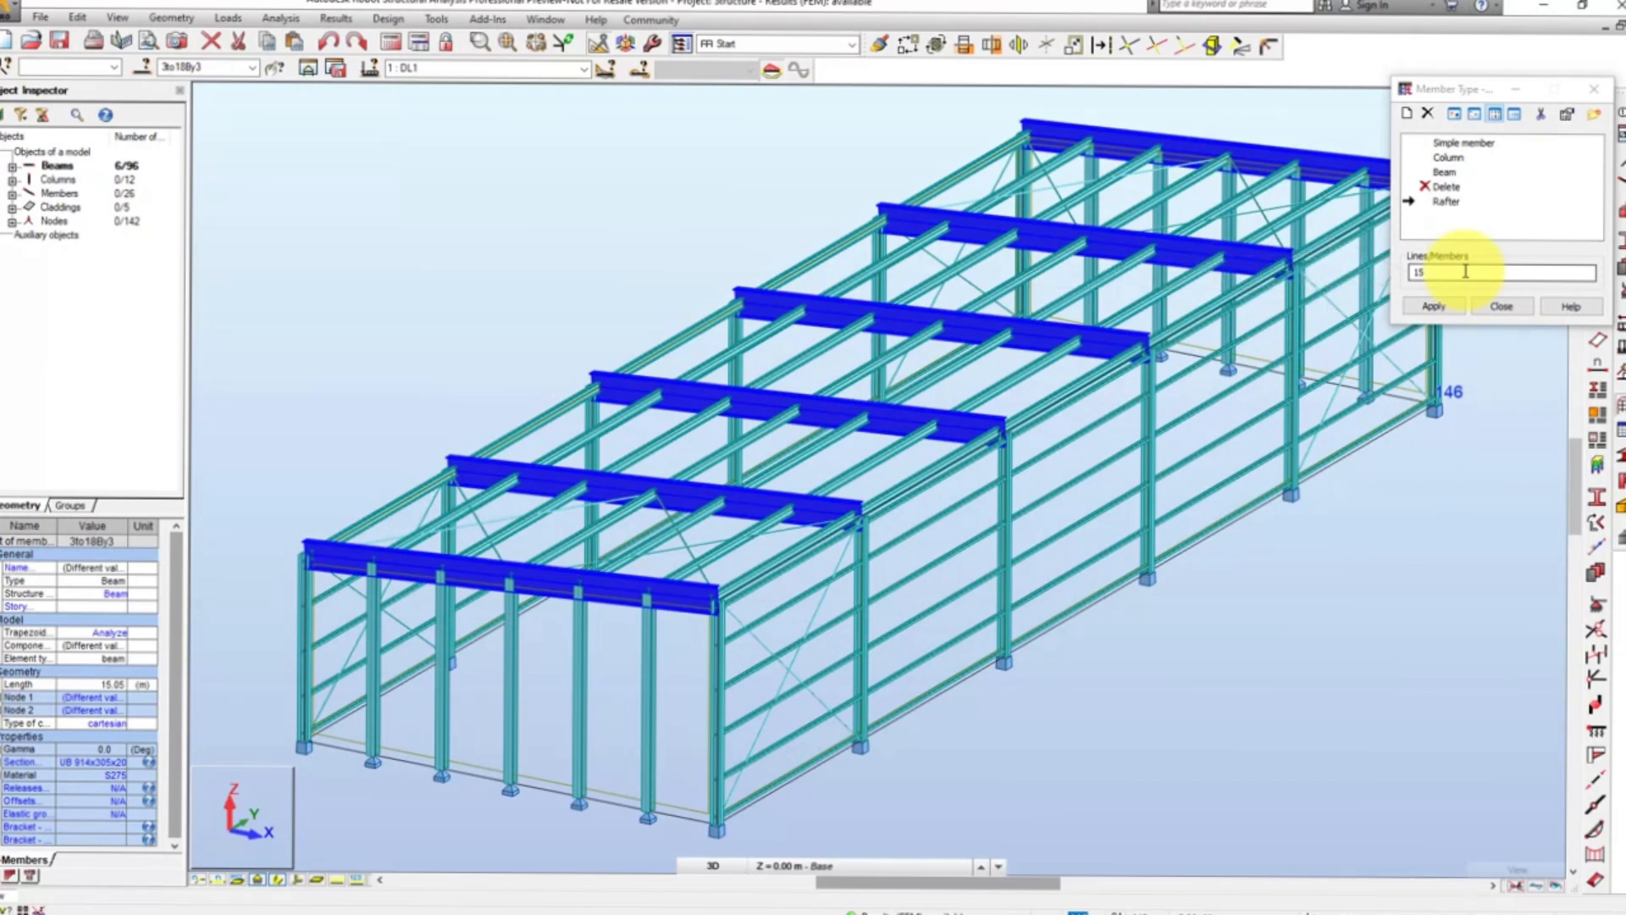
pyautogui.click(1433, 306)
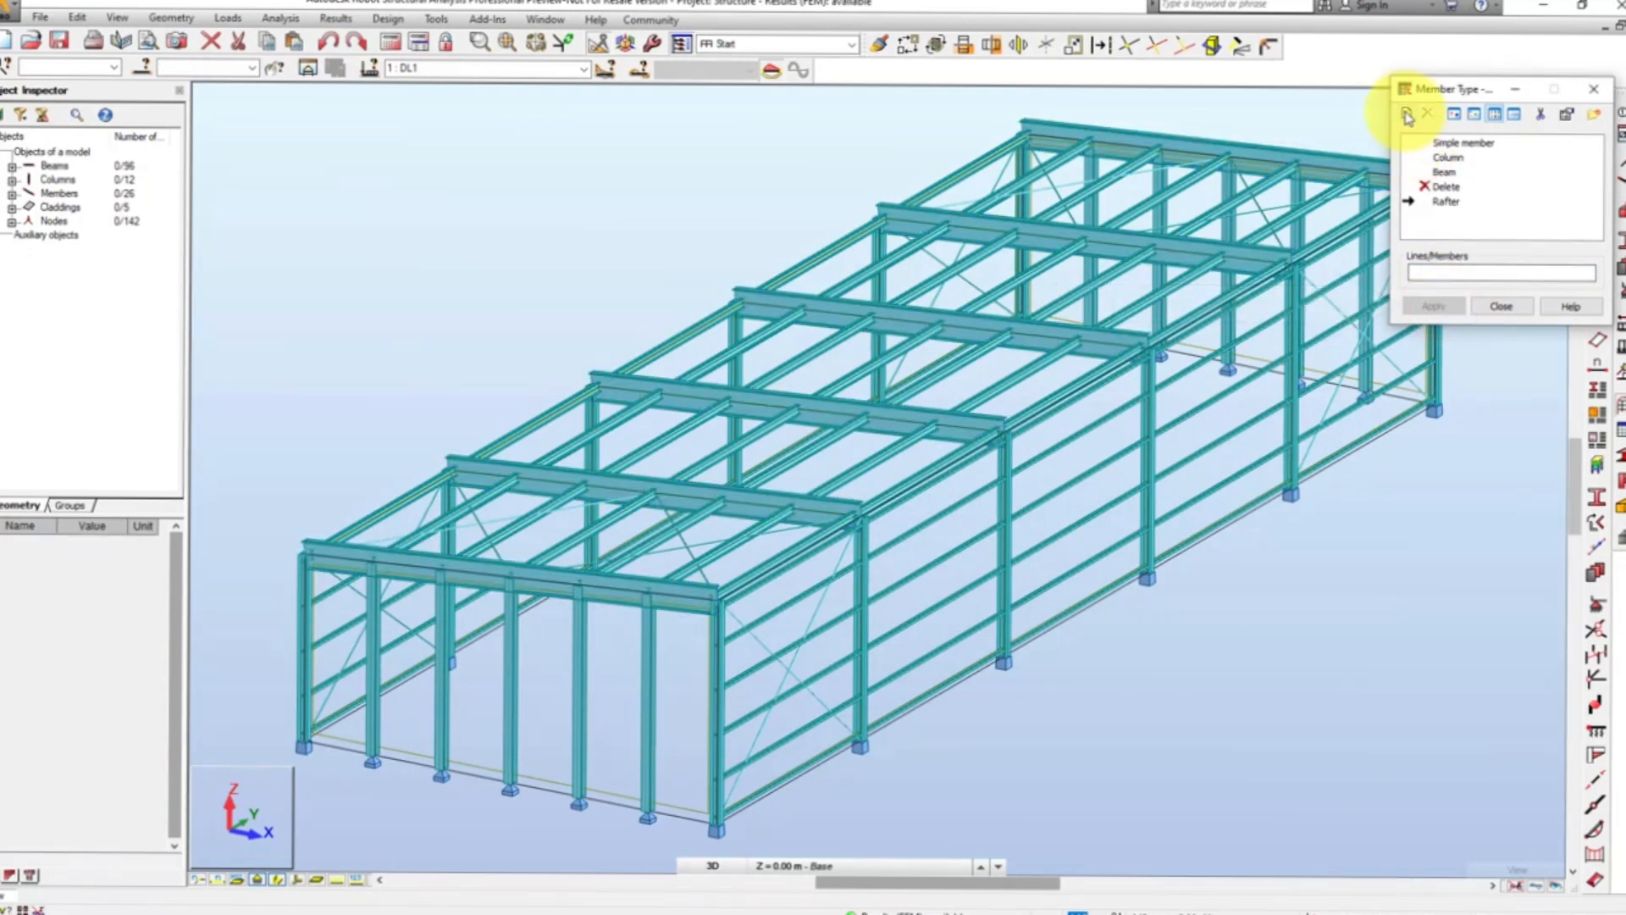
# - Create a member type named Purlin with the Rafter parameters, accept its L/200 final deflection limits in y and z, and save it
pyautogui.click(1405, 115)
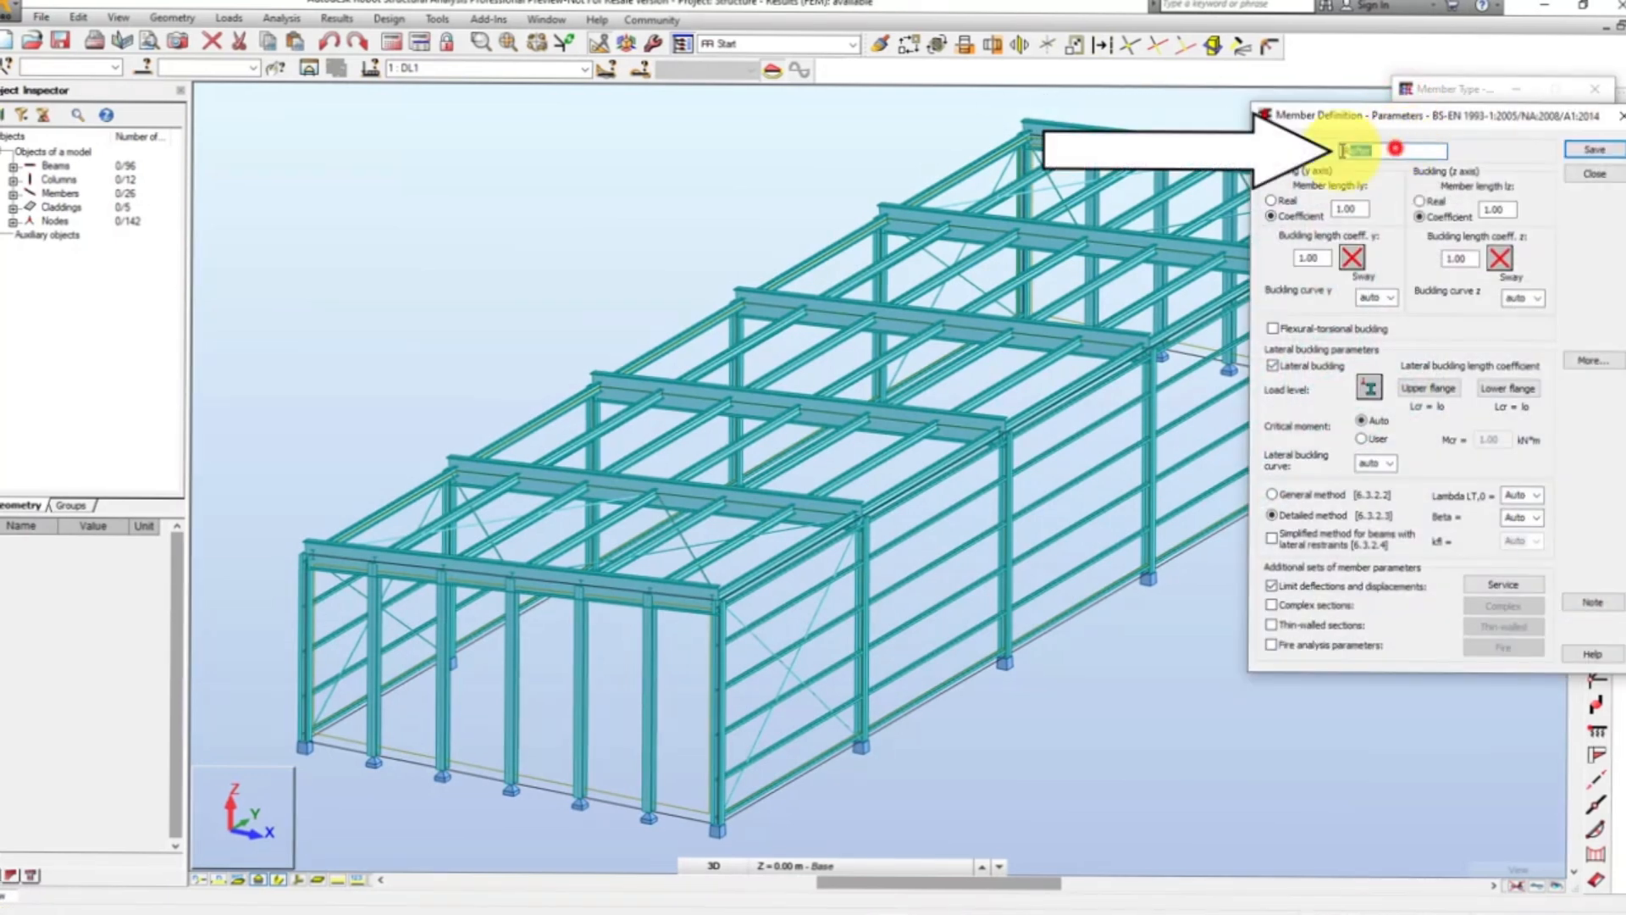
pyautogui.write('Pur')
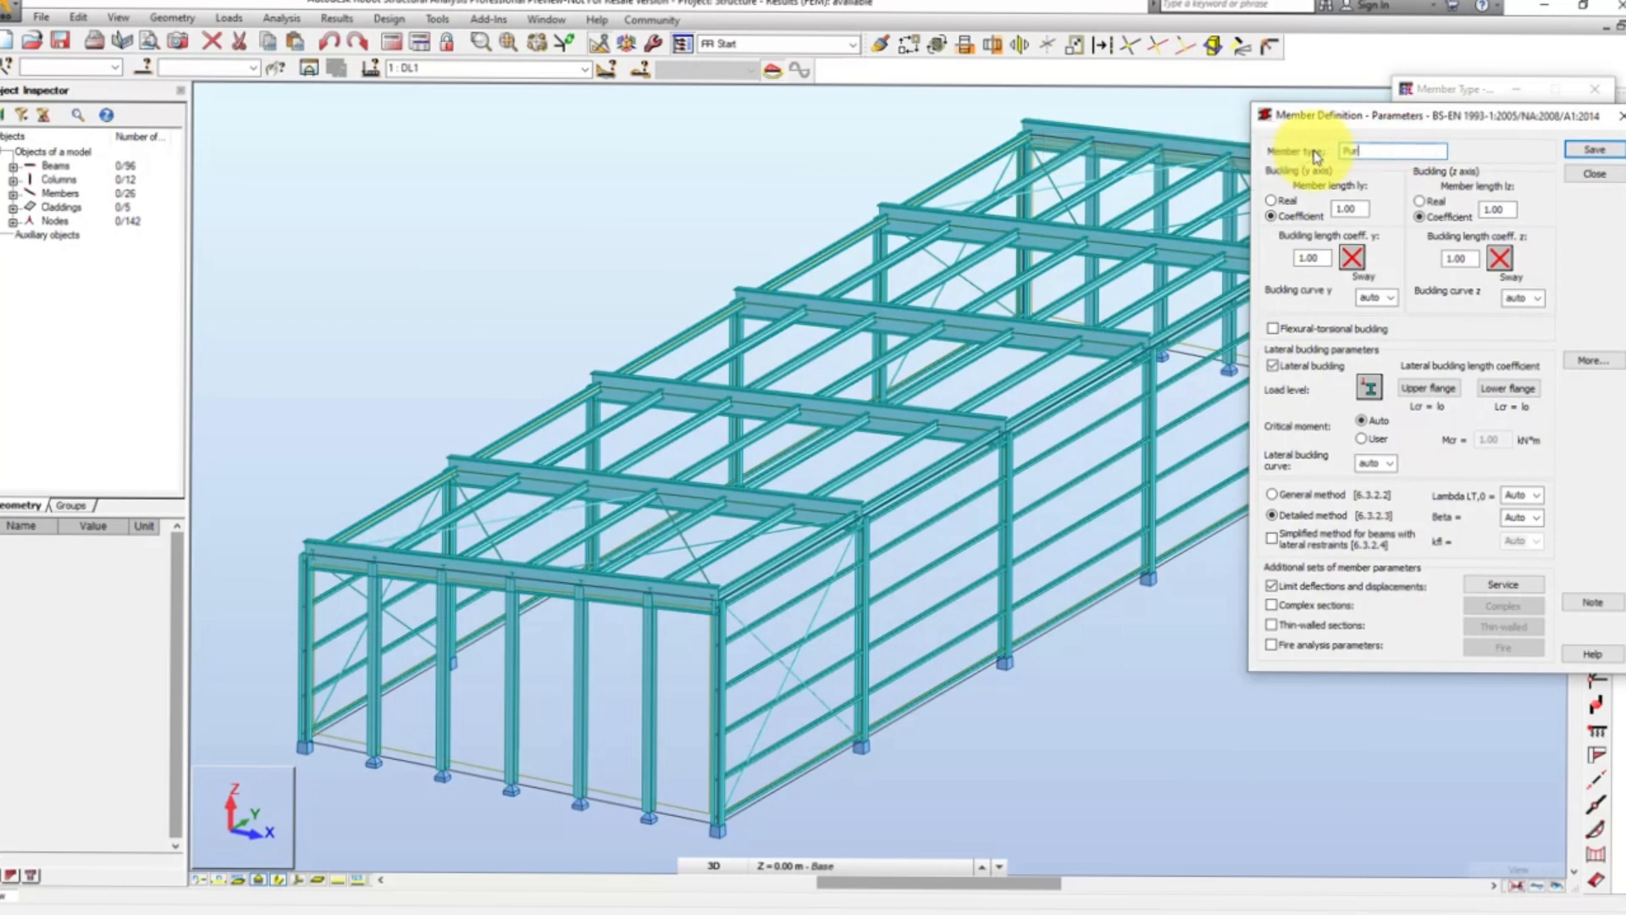
pyautogui.write('lin')
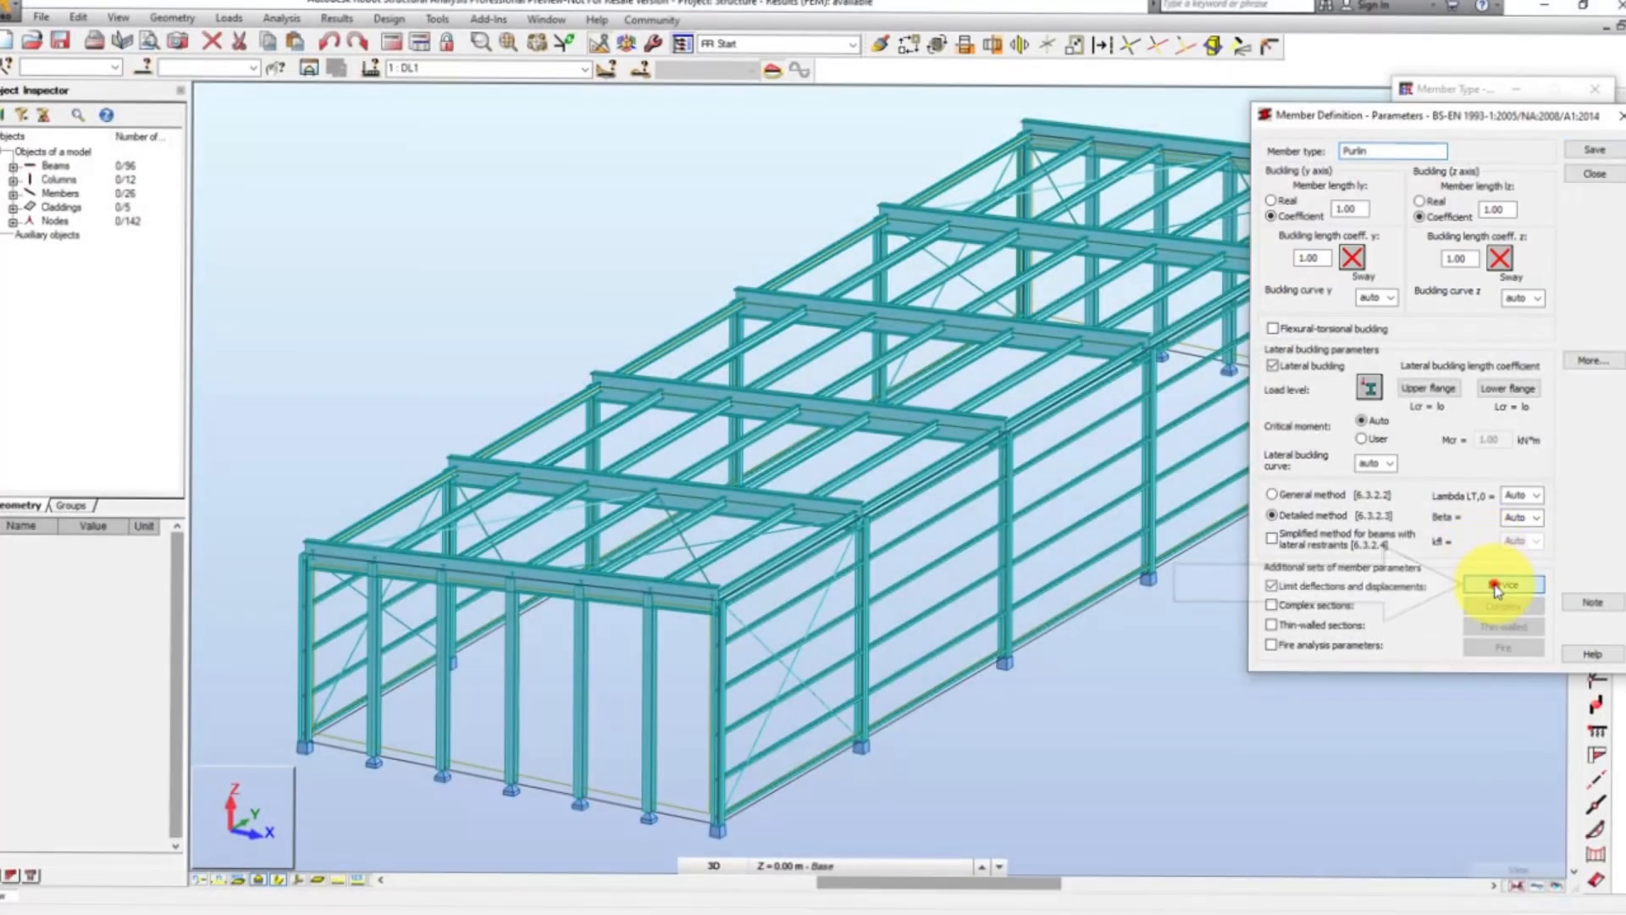
pyautogui.click(1496, 586)
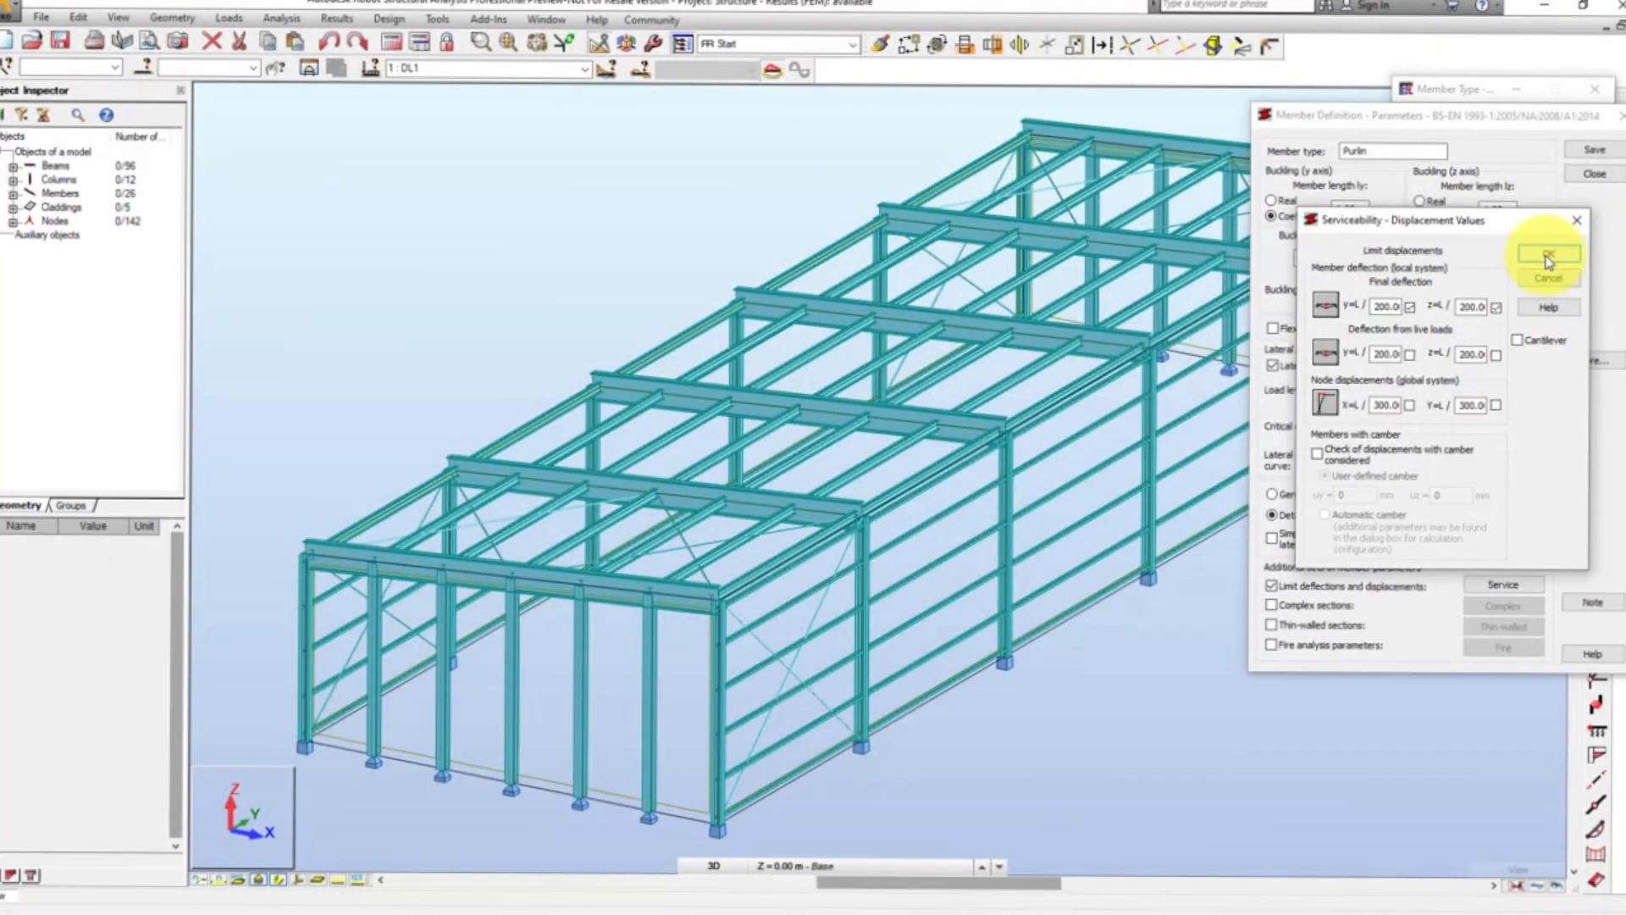
pyautogui.click(1548, 256)
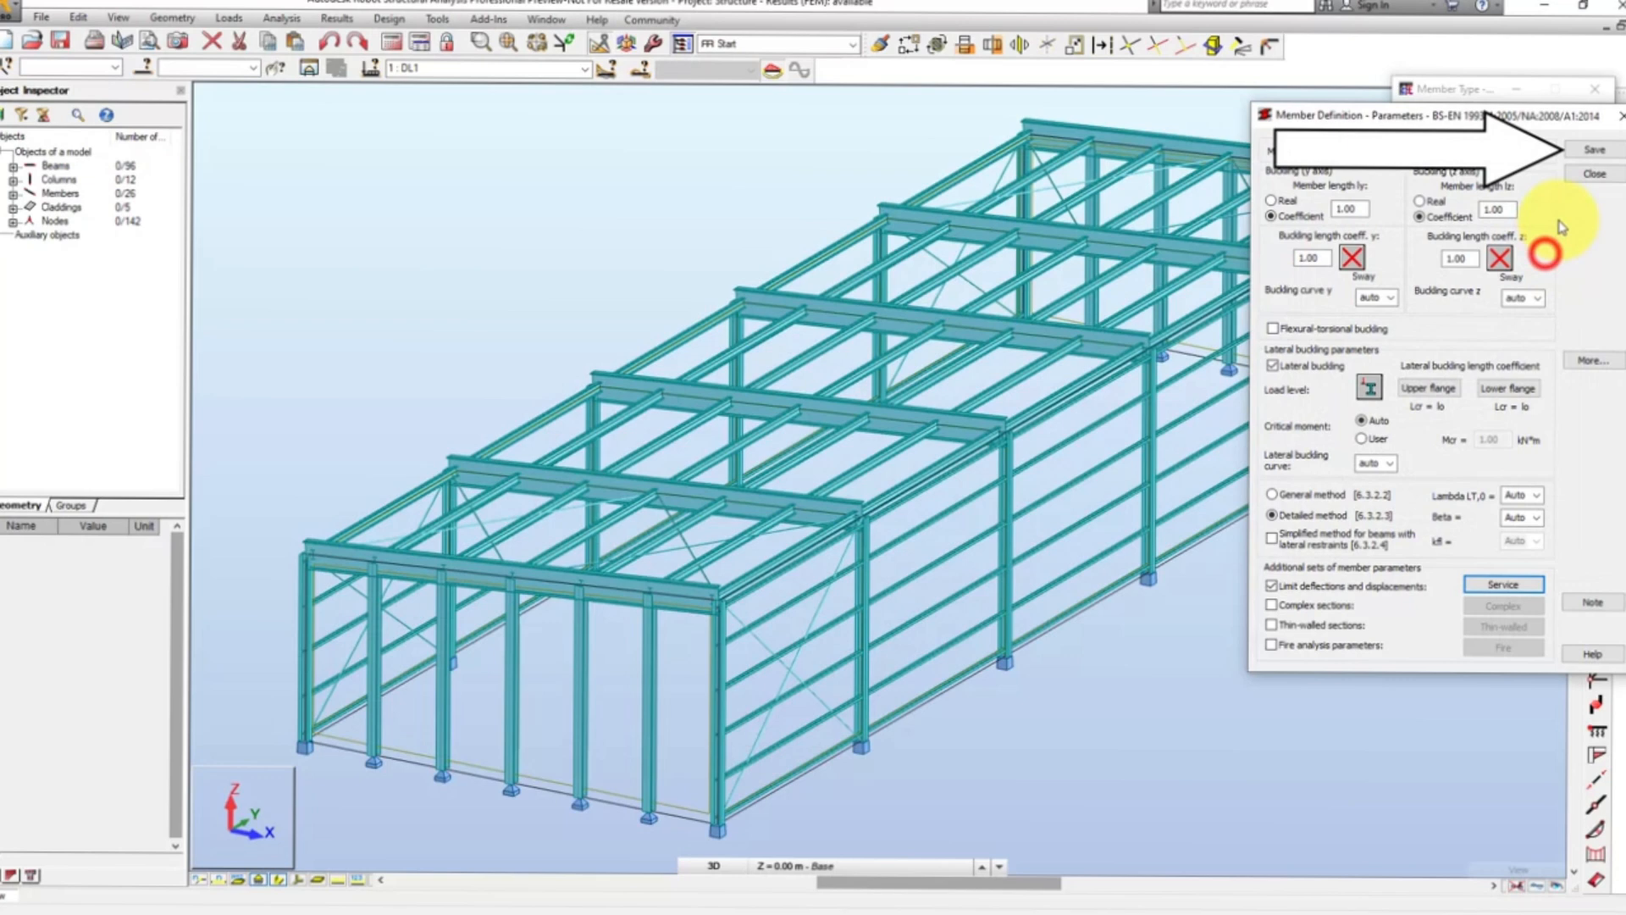
pyautogui.click(1589, 156)
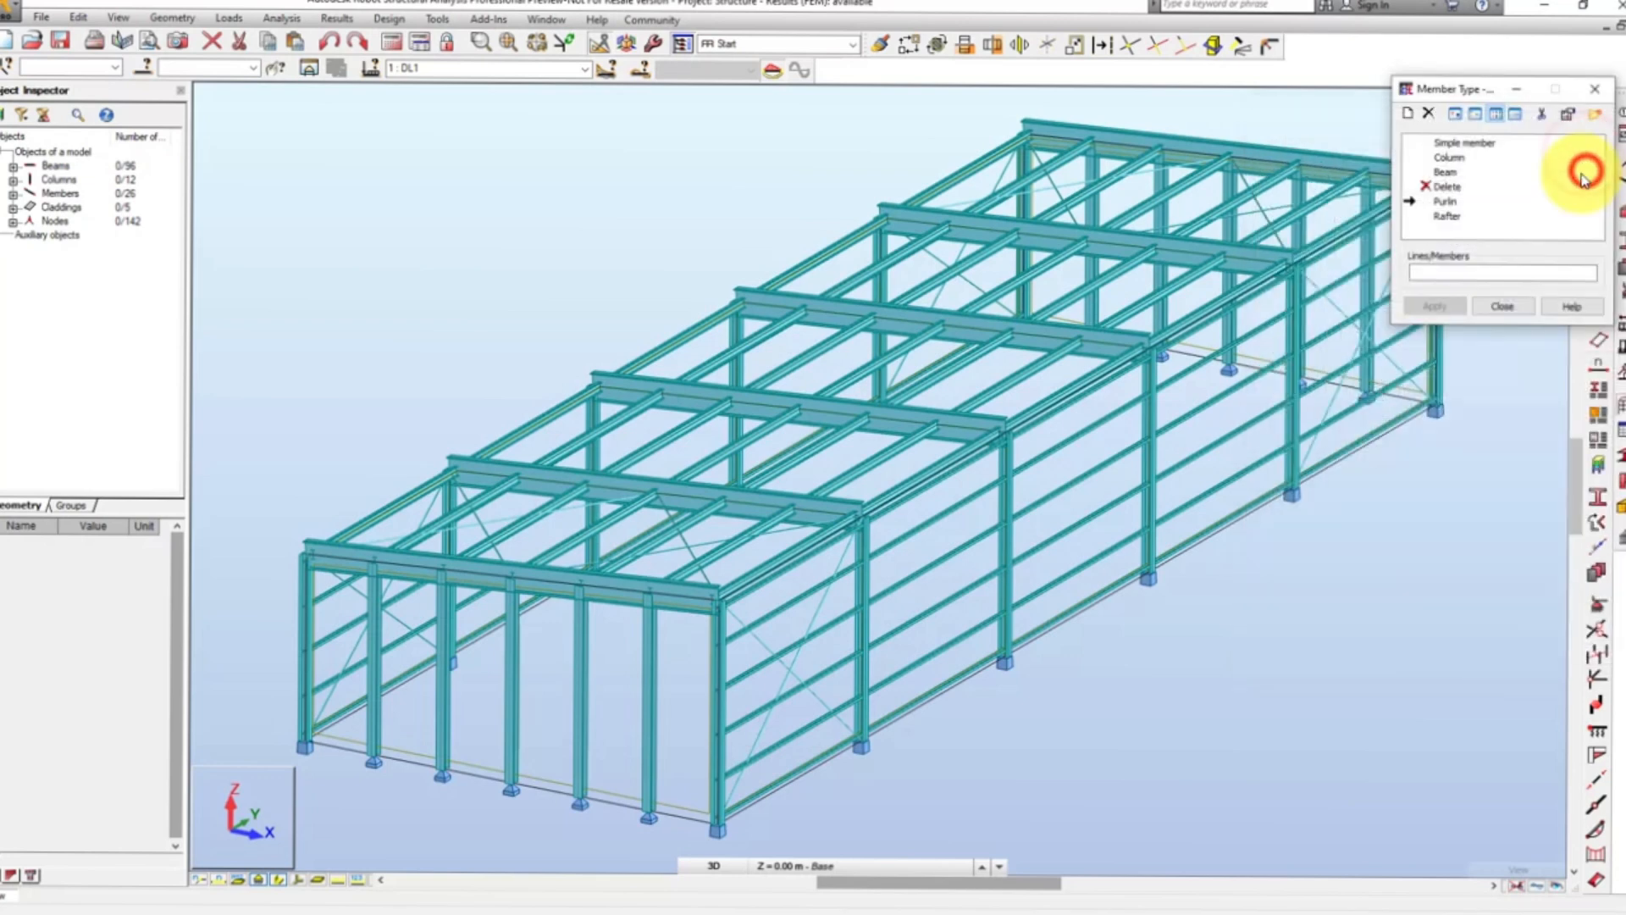
# - Assign the Purlin type to all roof members sharing the cross-section of beam 45
pyautogui.click(1460, 273)
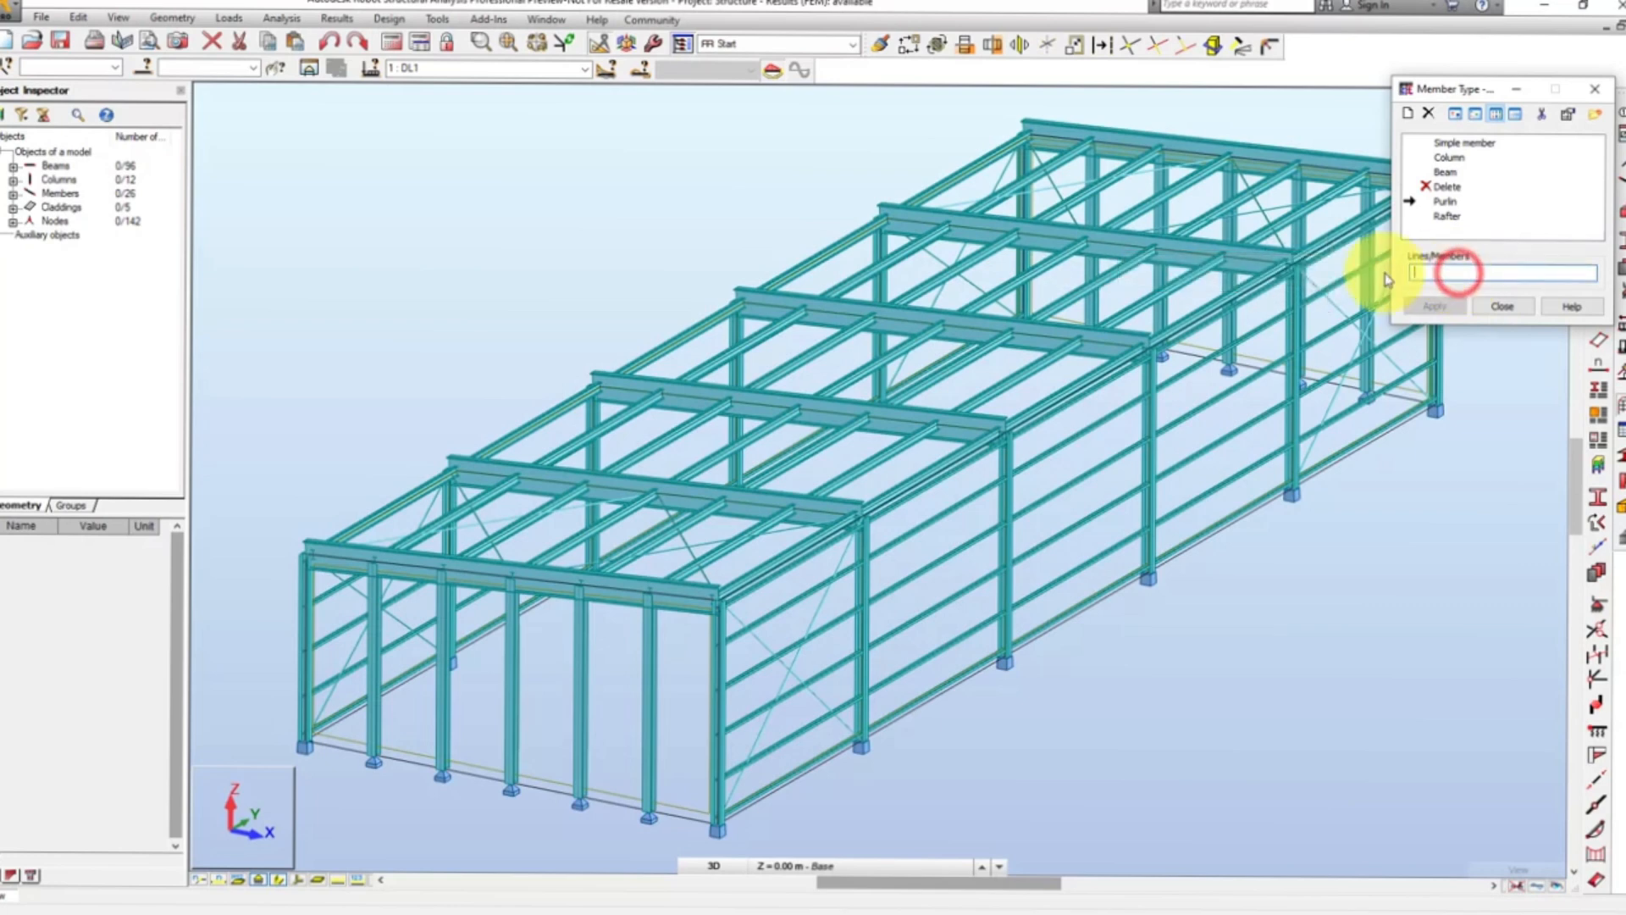
pyautogui.click(1151, 299)
pyautogui.rightClick(1154, 301)
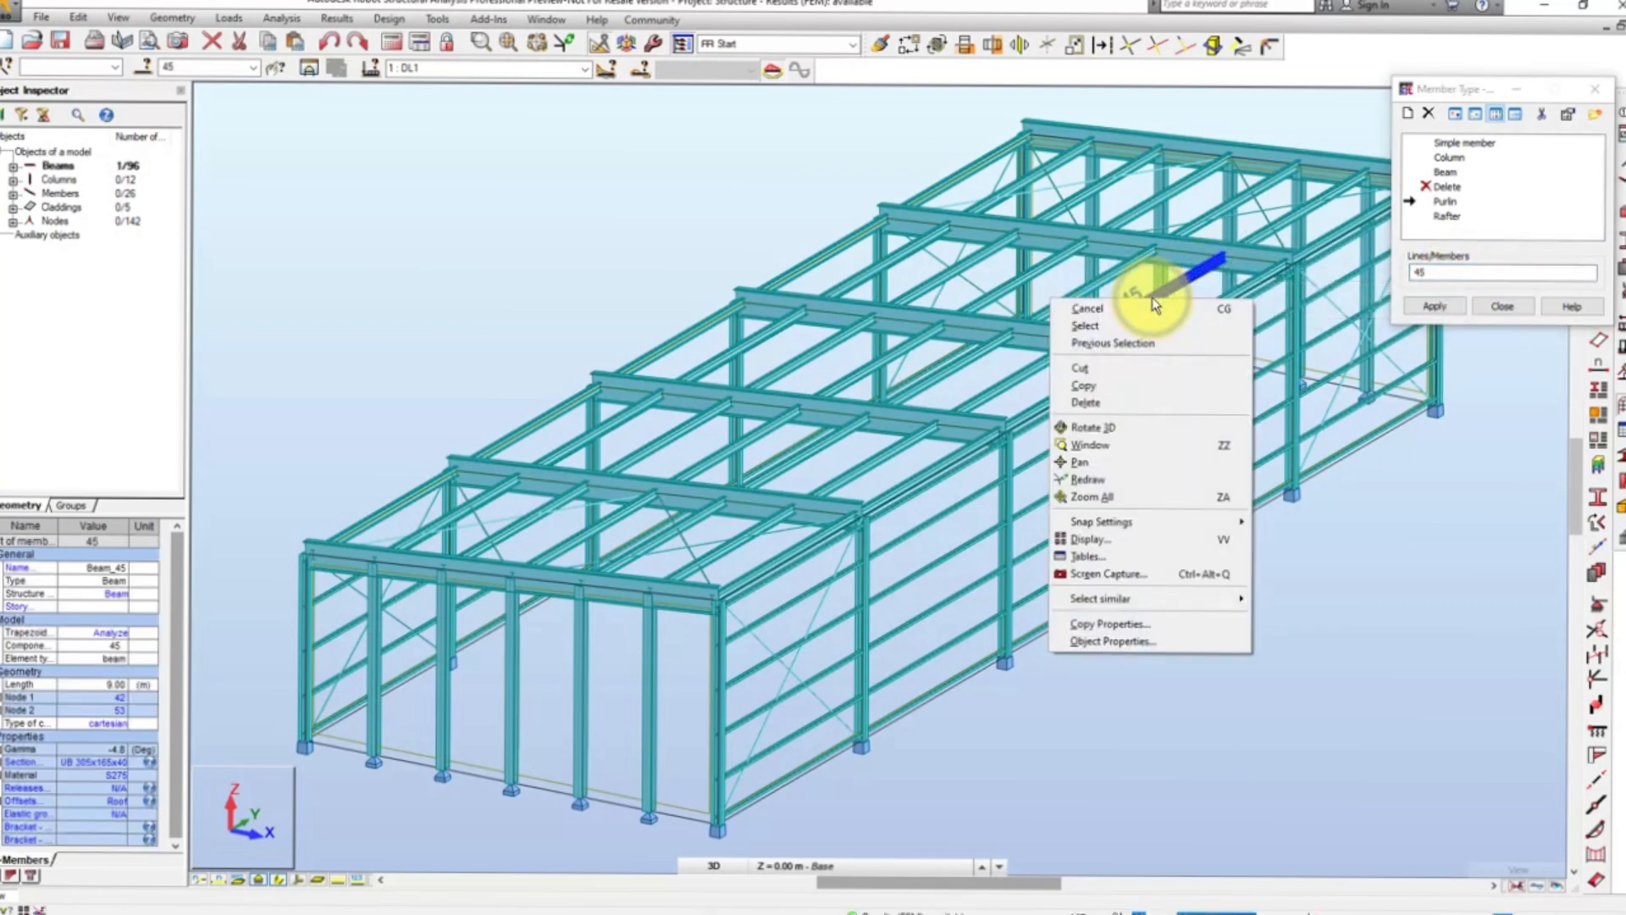
pyautogui.moveTo(1246, 606)
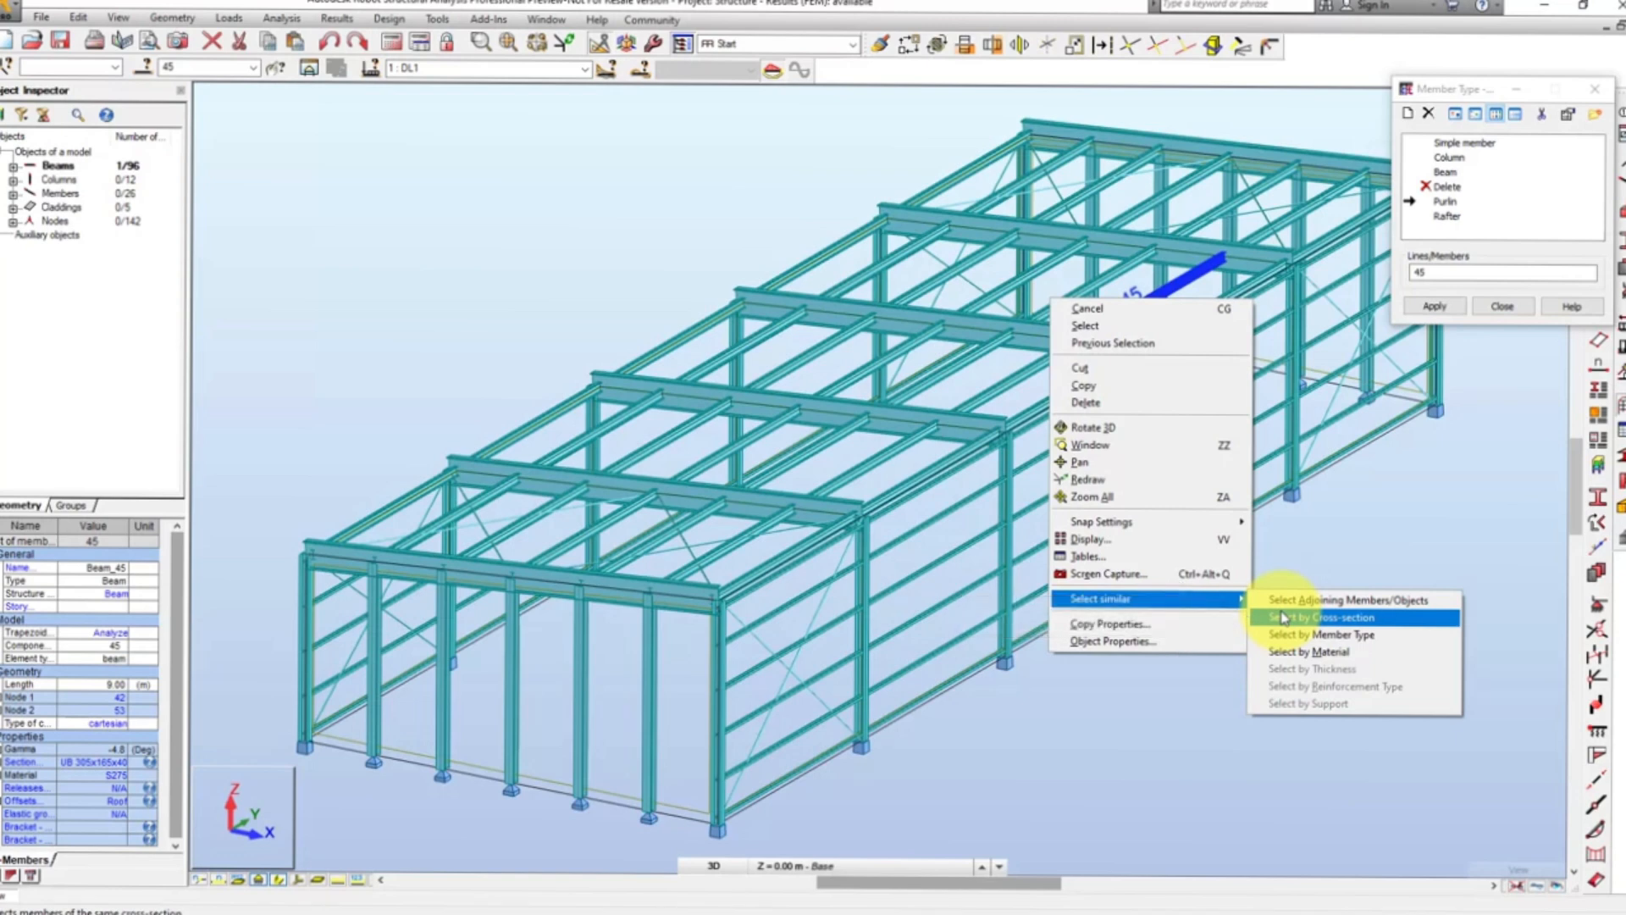
pyautogui.click(1284, 618)
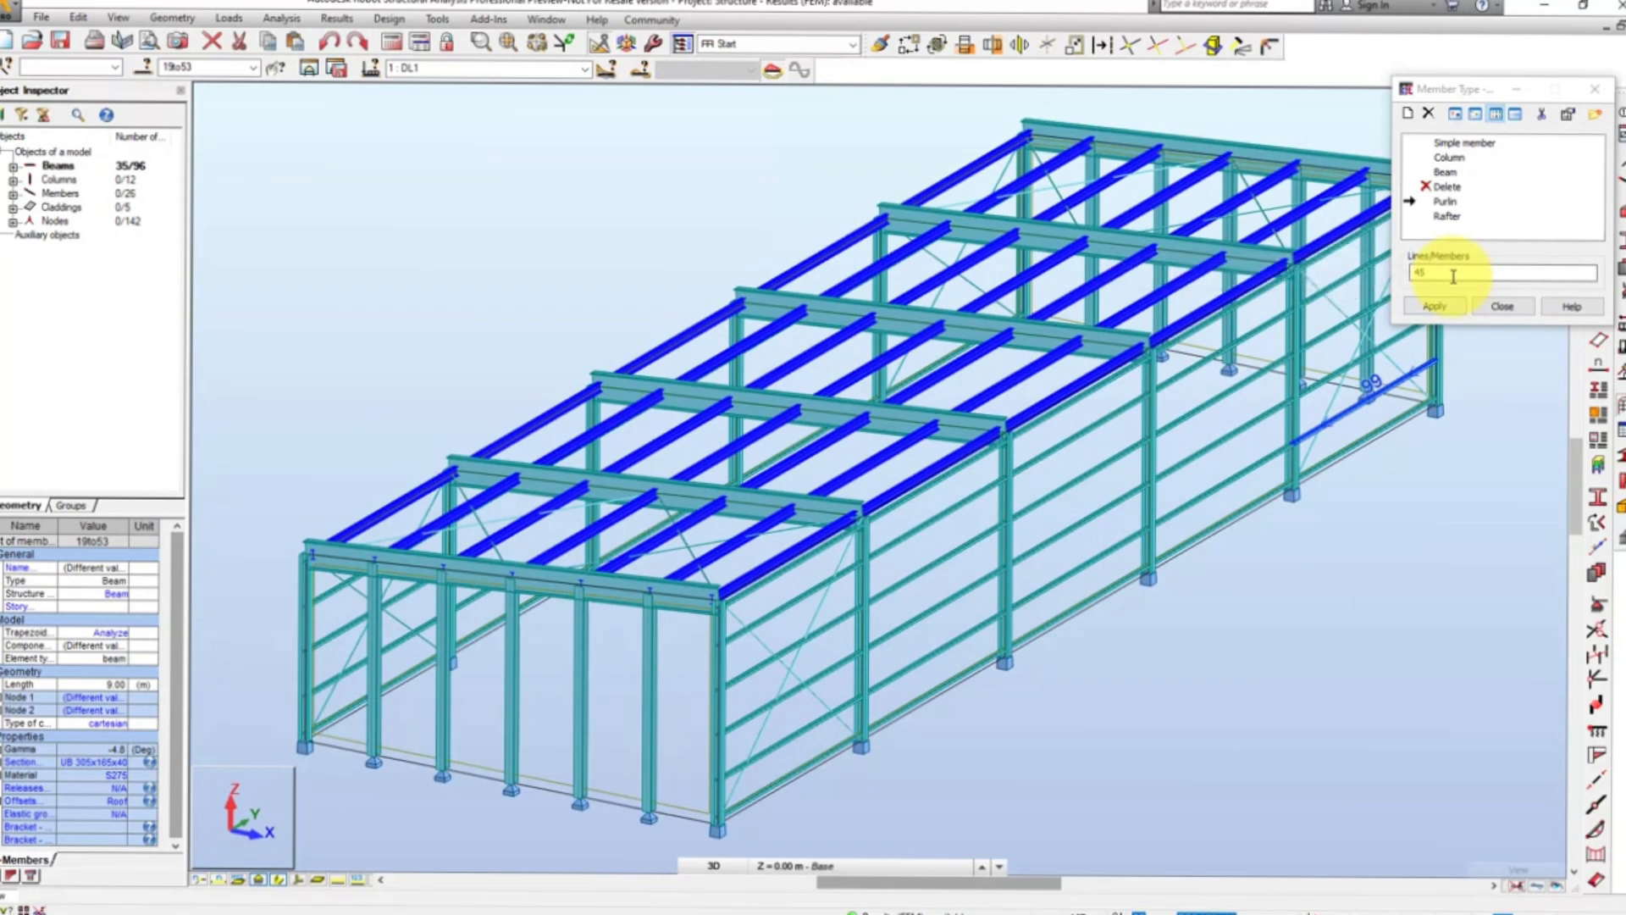
pyautogui.click(1437, 305)
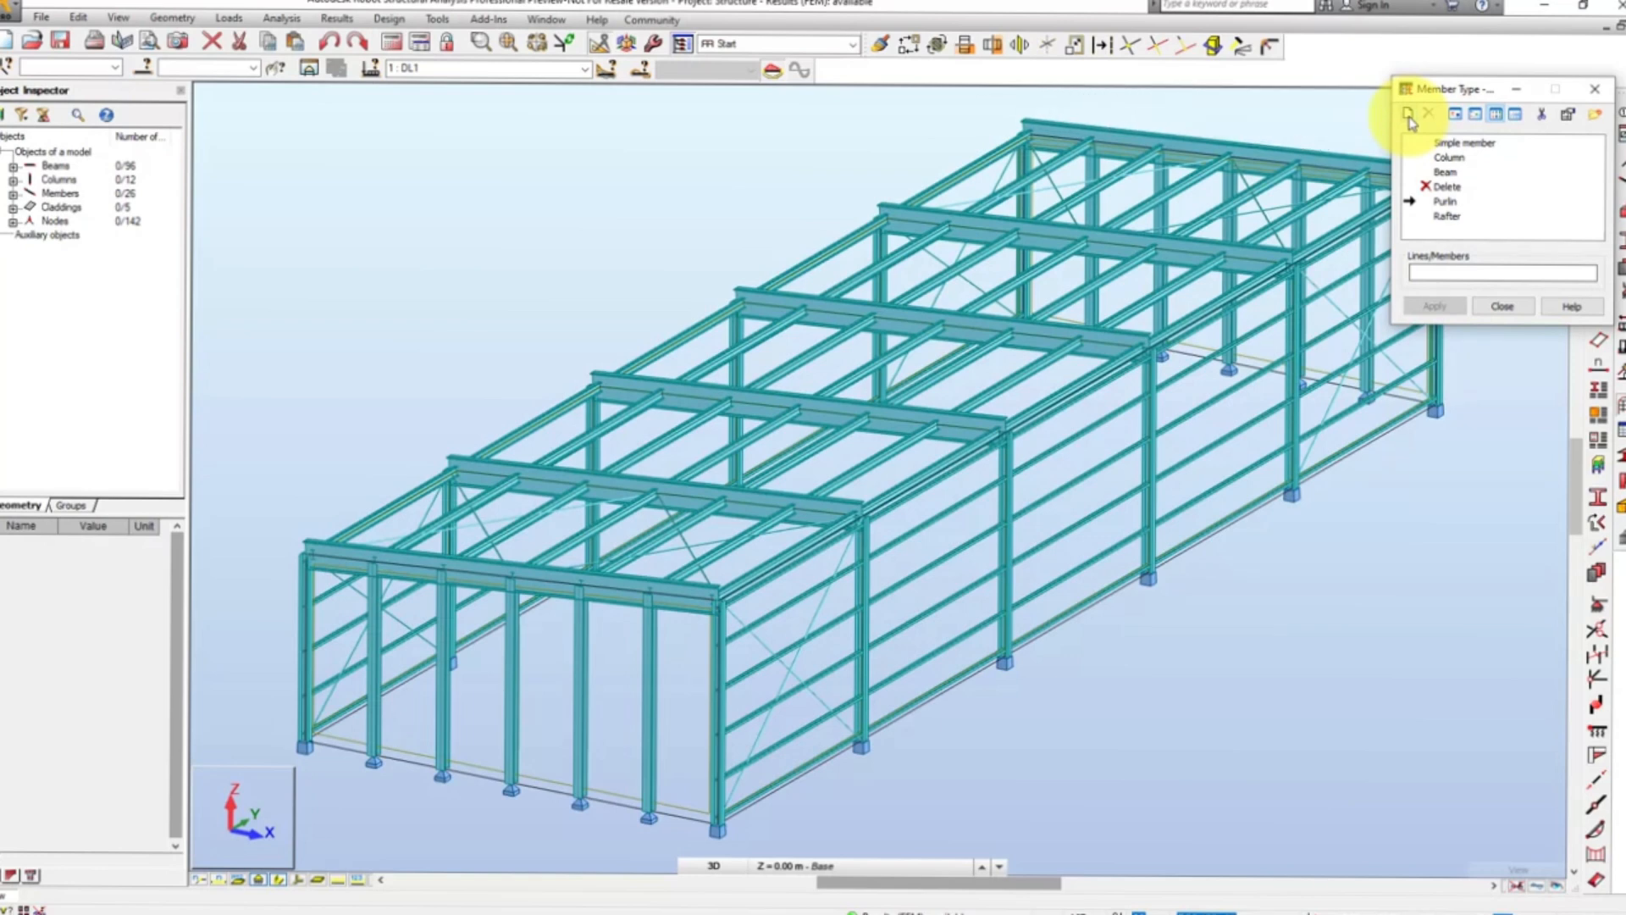
# - Create a member type named Wall girt with the existing parameters, accept its L/200 final deflection limits in y and z, and save it
pyautogui.click(1407, 115)
pyautogui.doubleClick(1383, 151)
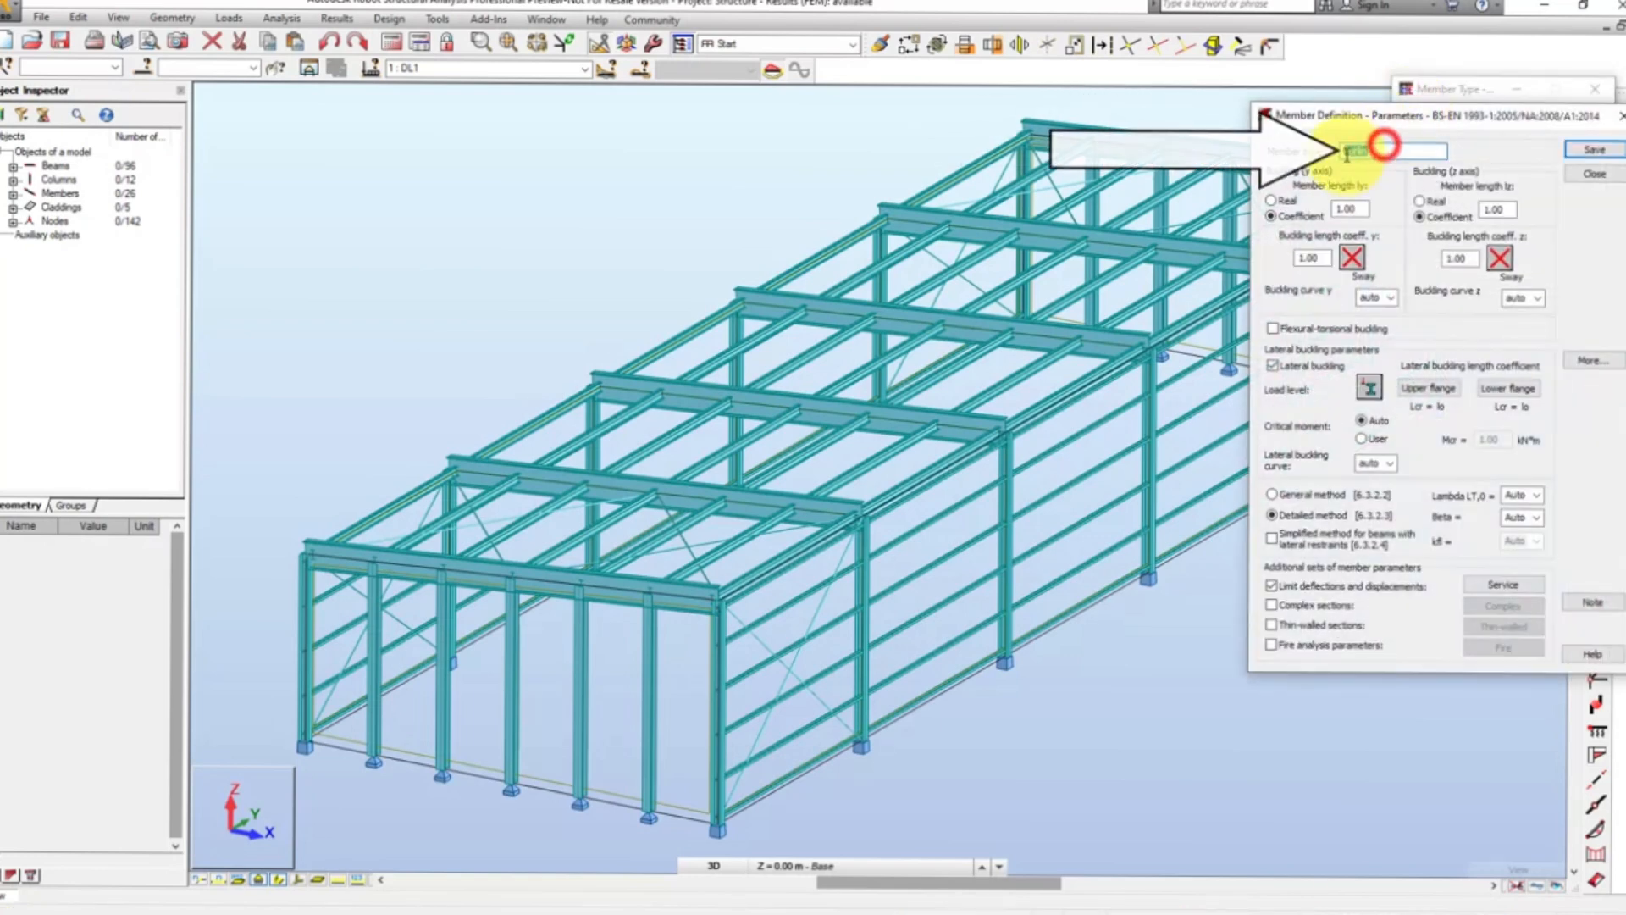
pyautogui.write('Wall')
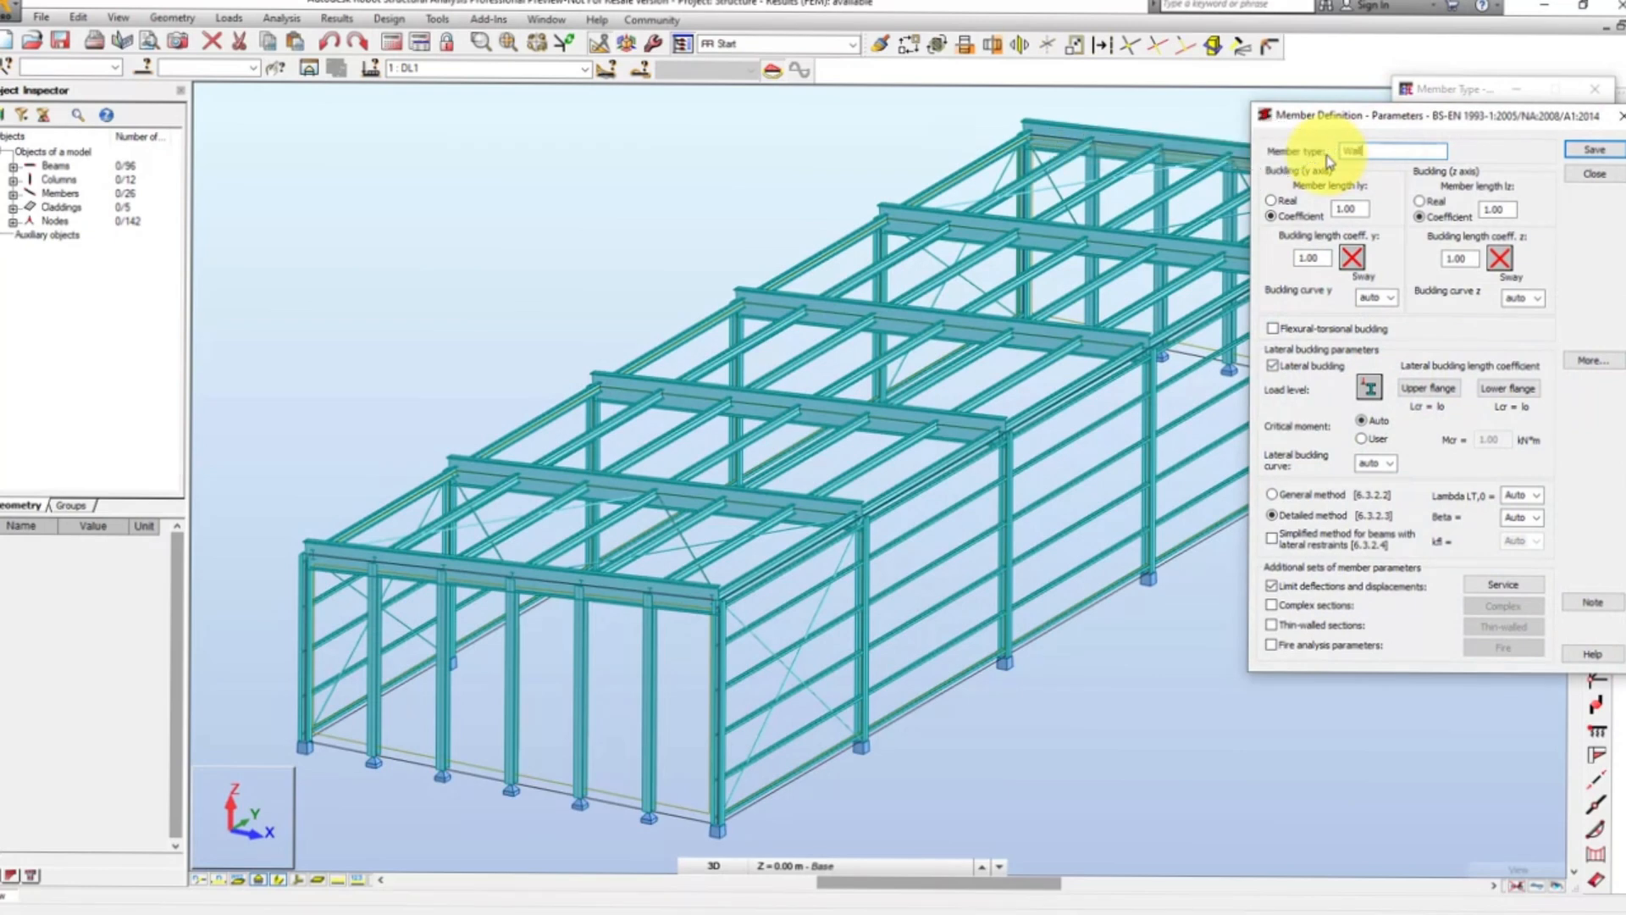
pyautogui.write(' girt')
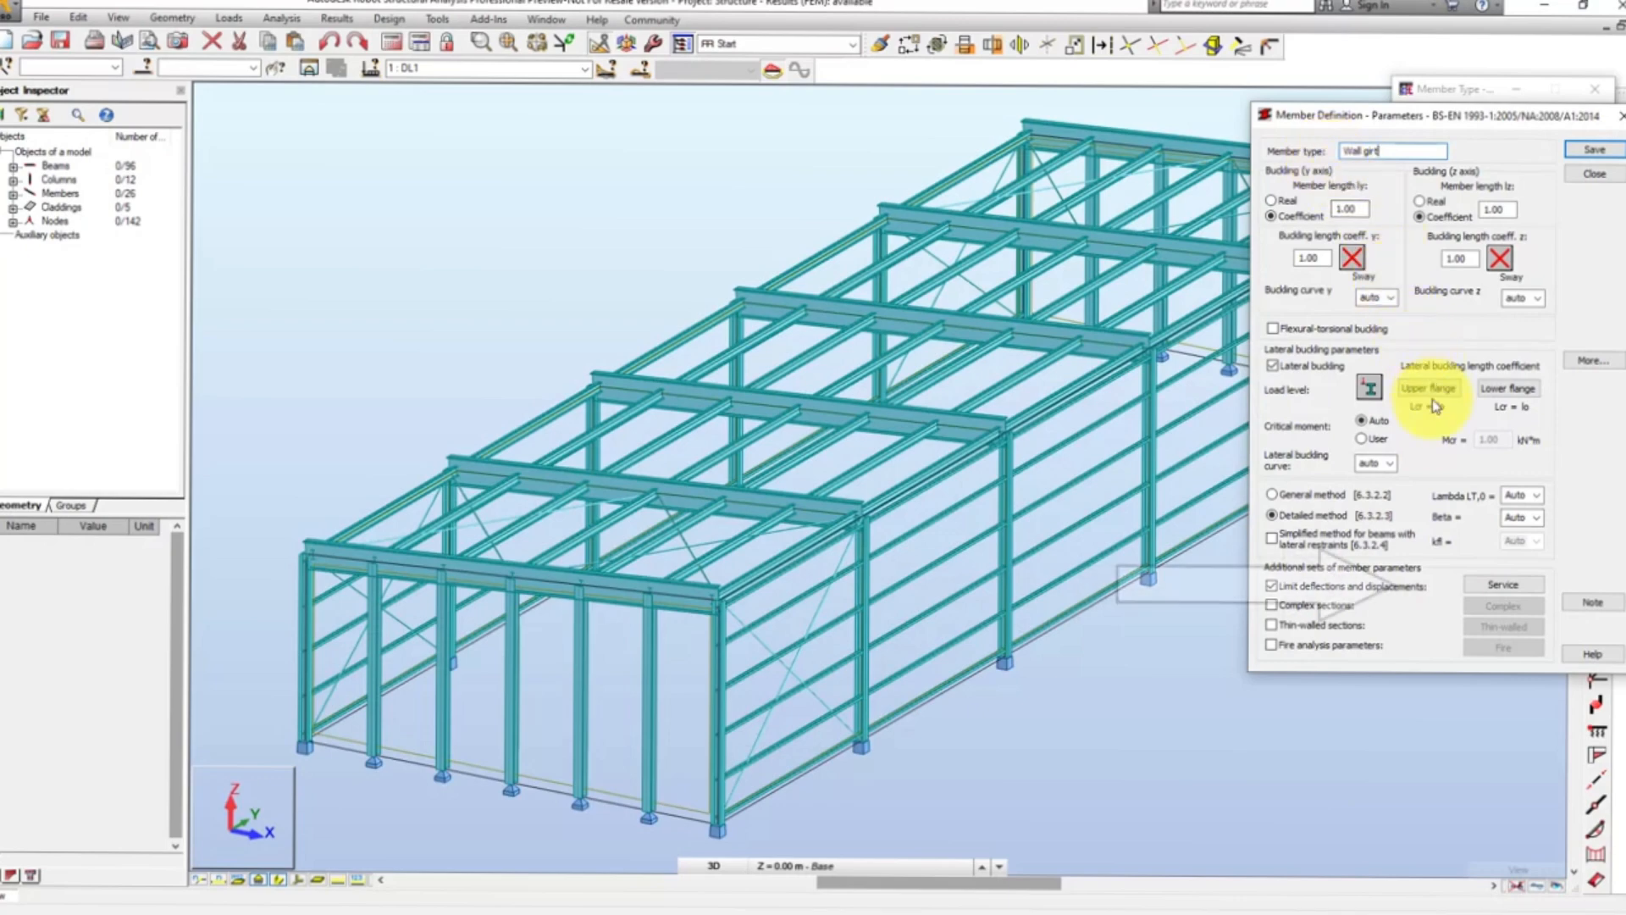
pyautogui.click(1503, 585)
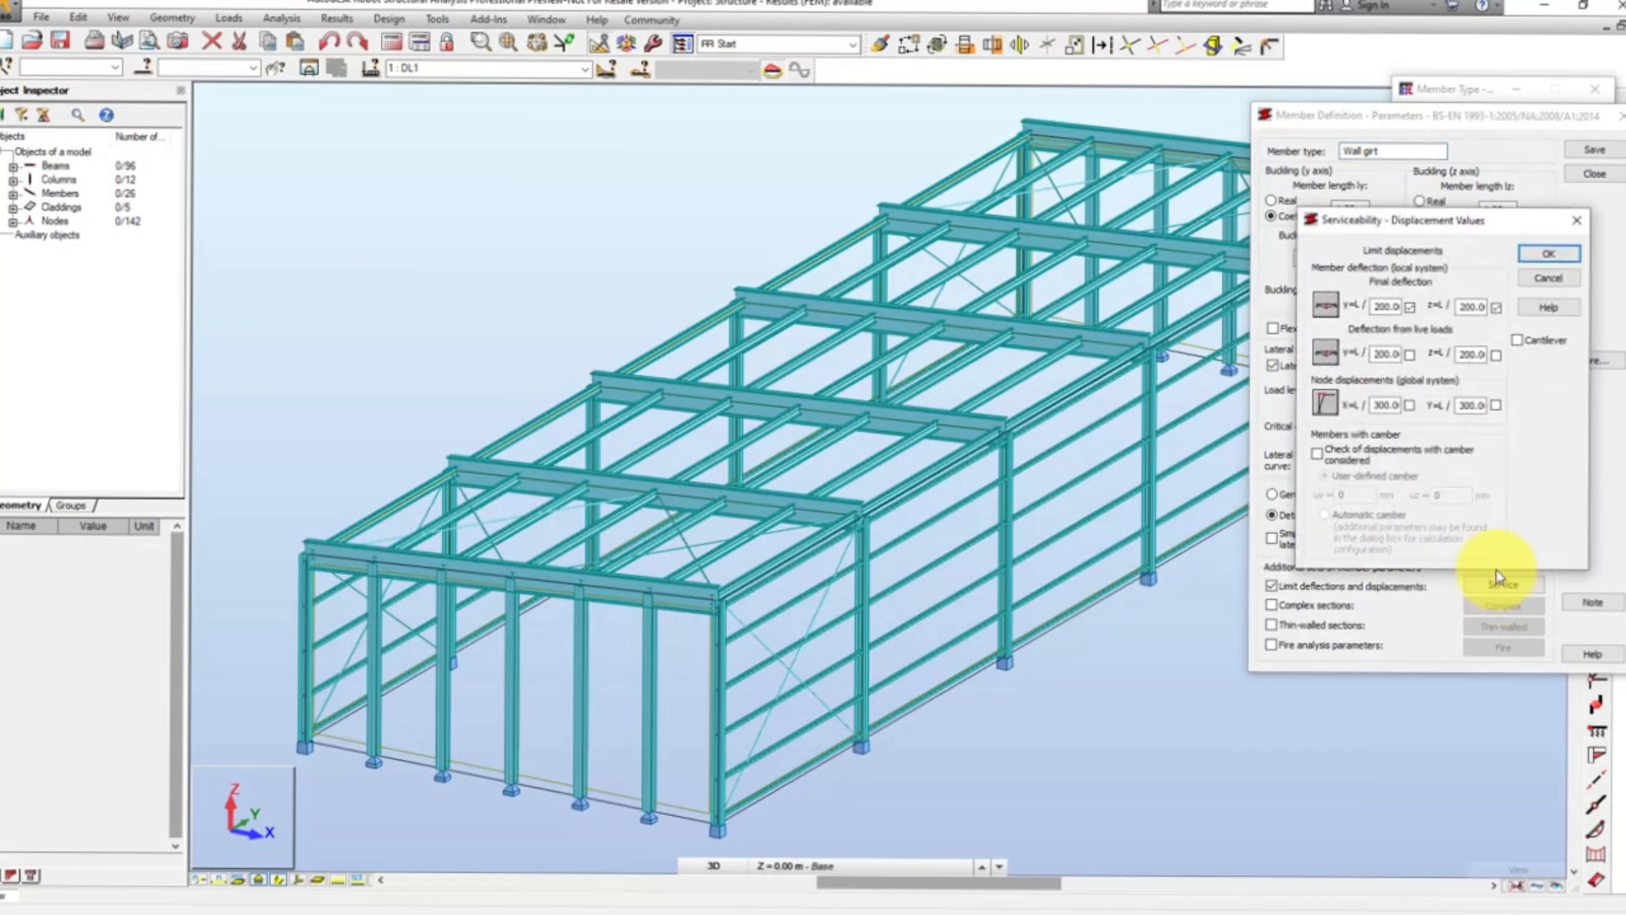
pyautogui.click(1548, 253)
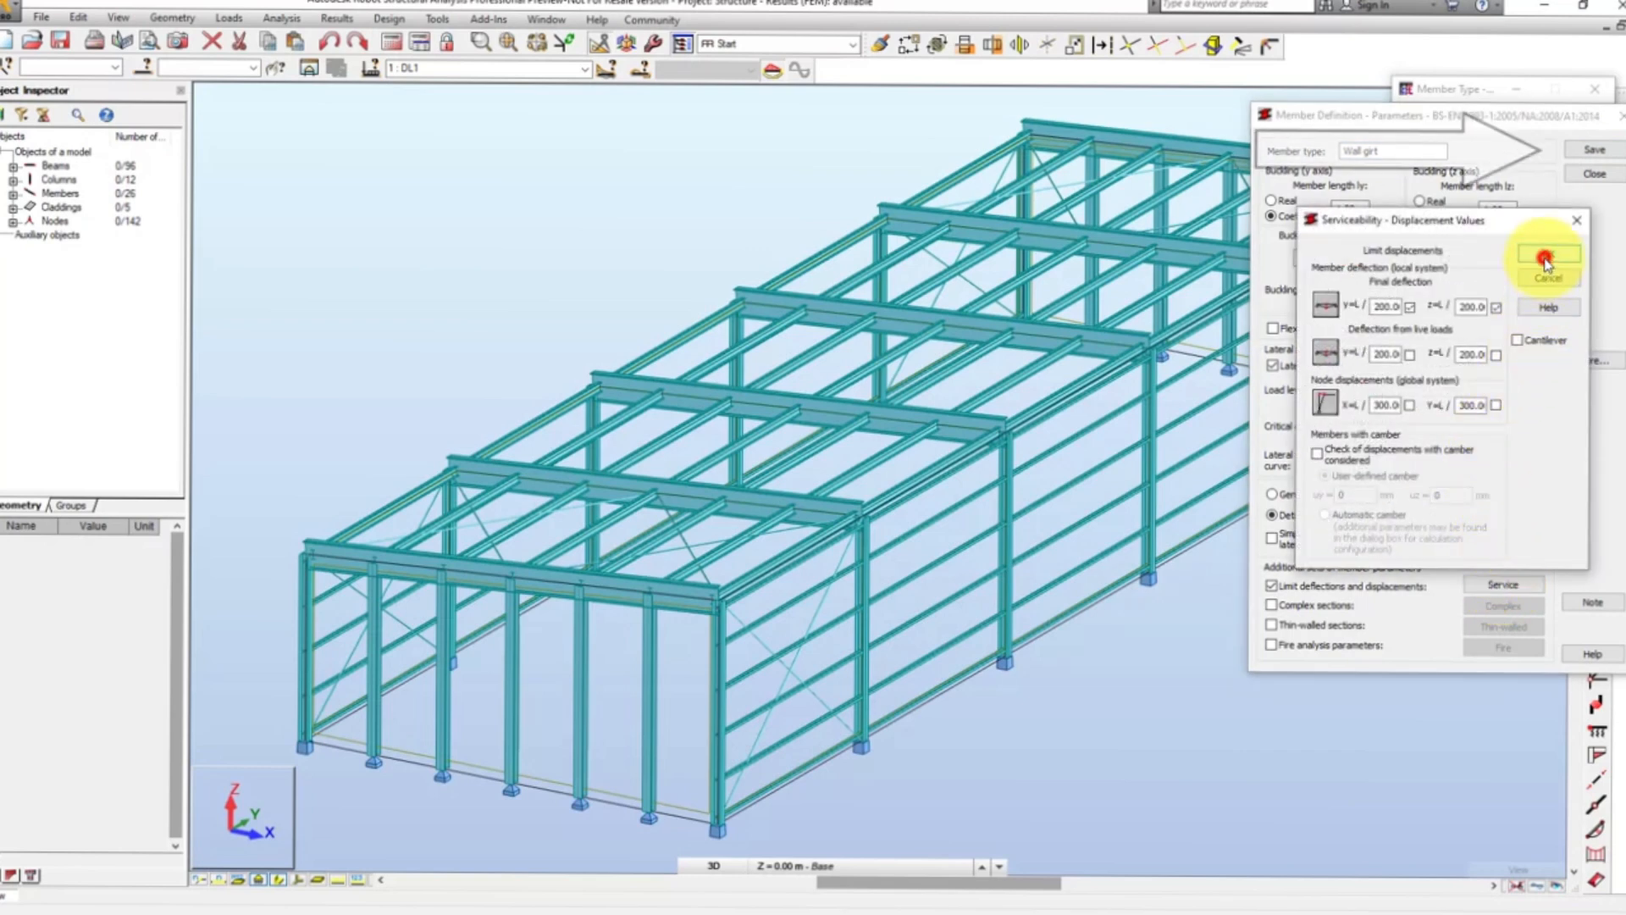
pyautogui.click(1594, 150)
pyautogui.click(1592, 175)
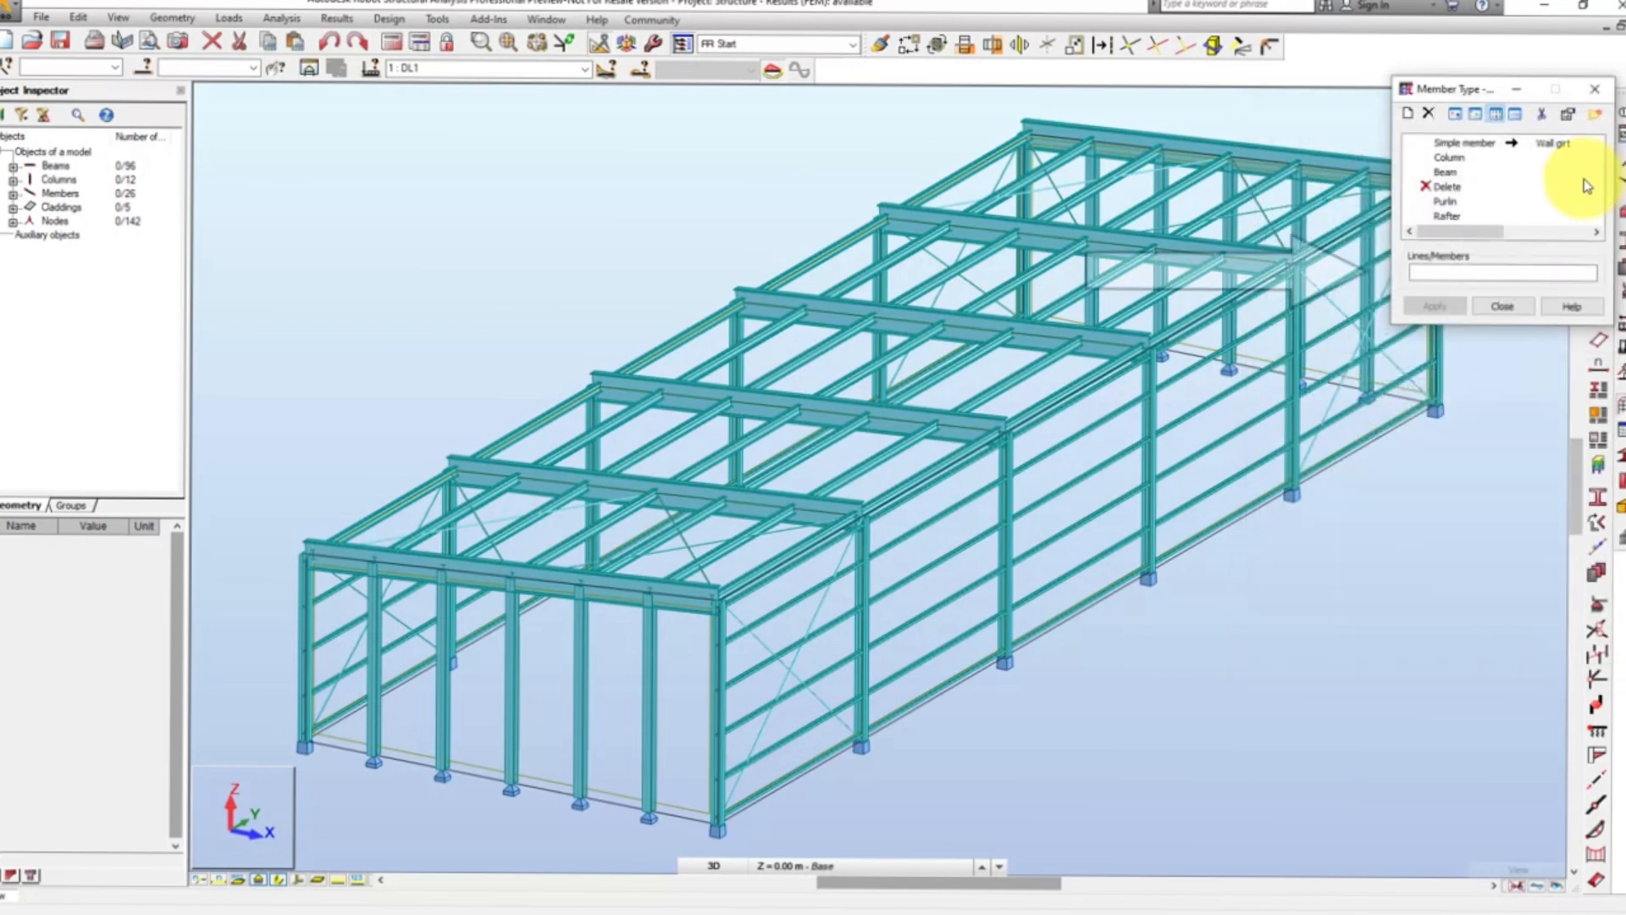
# - Assign the Wall girt type to all wall members sharing the cross-section of beam 88
pyautogui.click(1467, 266)
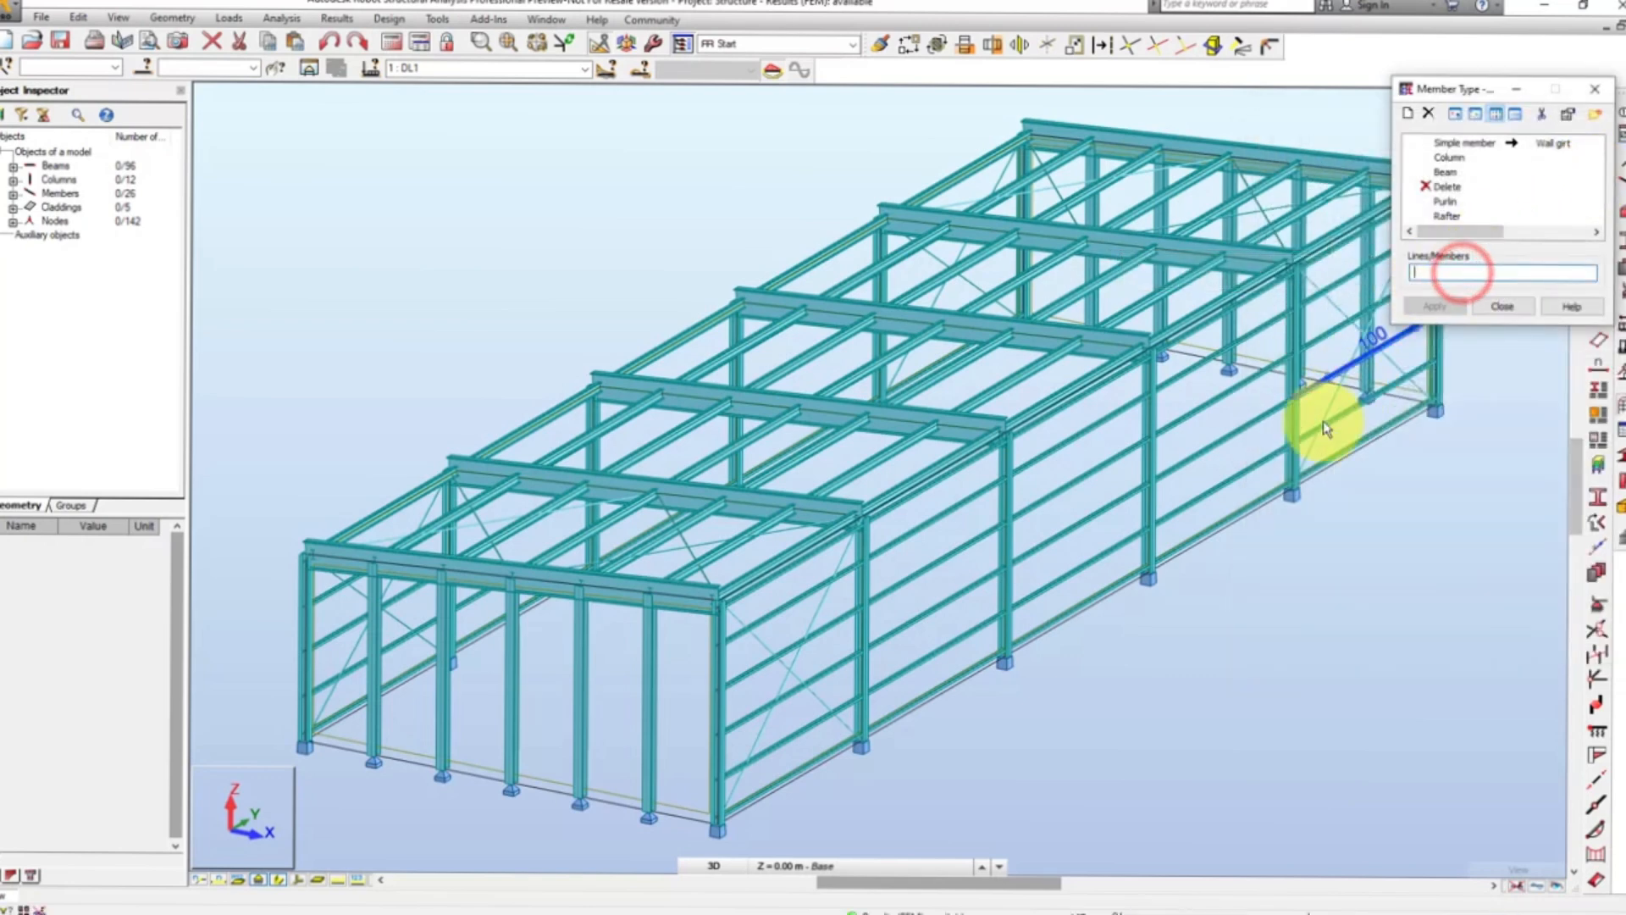
pyautogui.click(1243, 472)
pyautogui.rightClick(1245, 472)
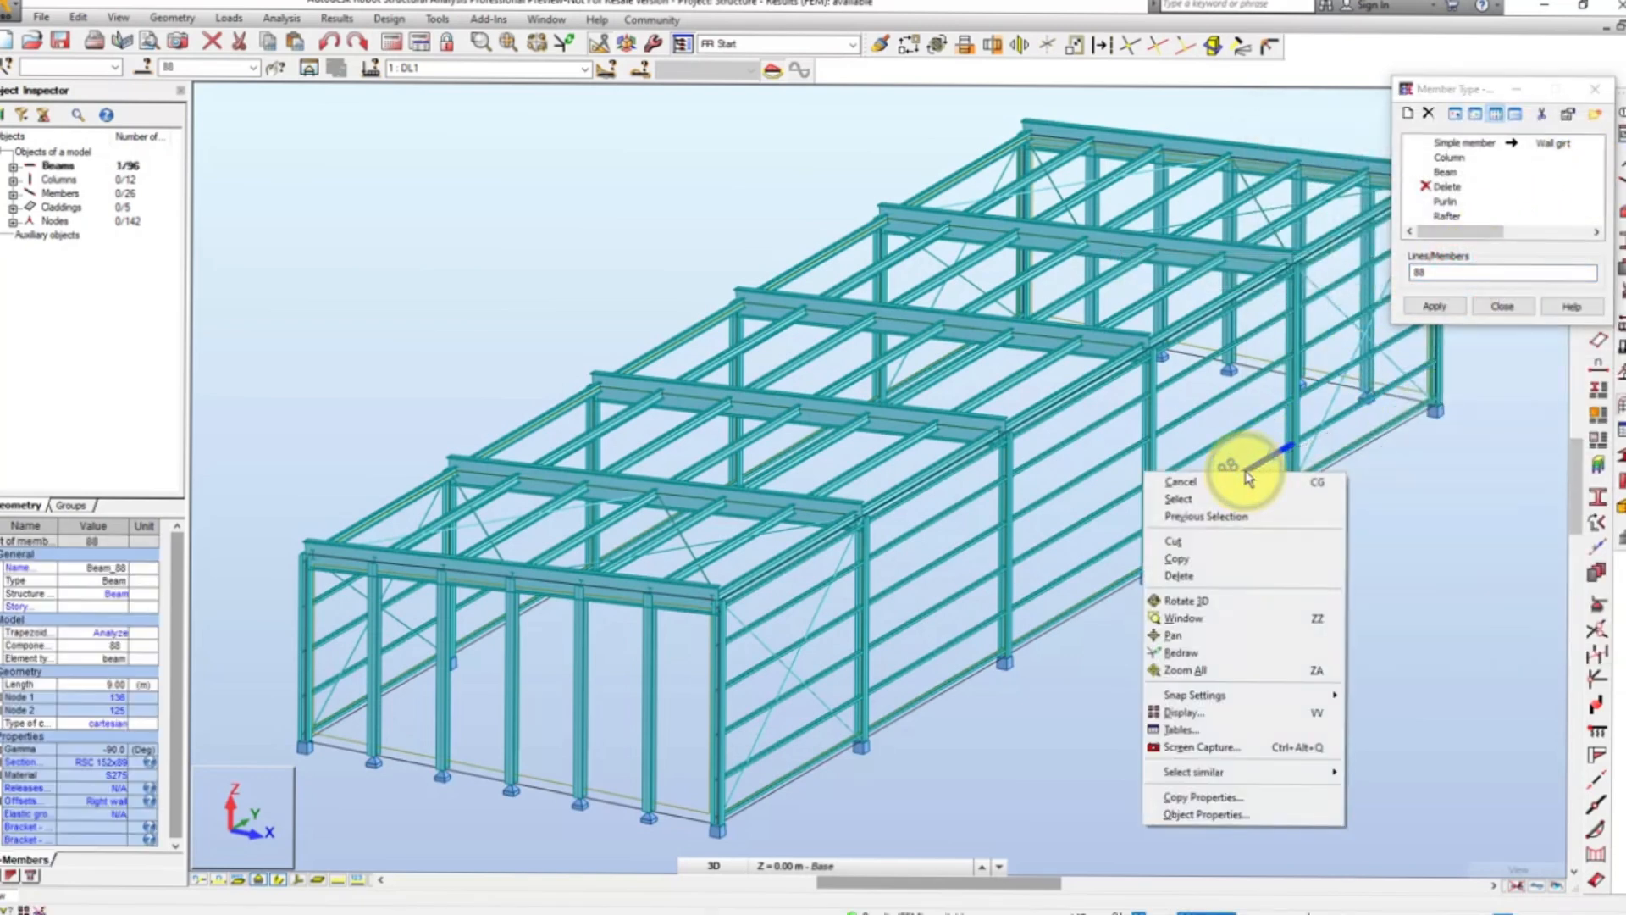
pyautogui.moveTo(1292, 781)
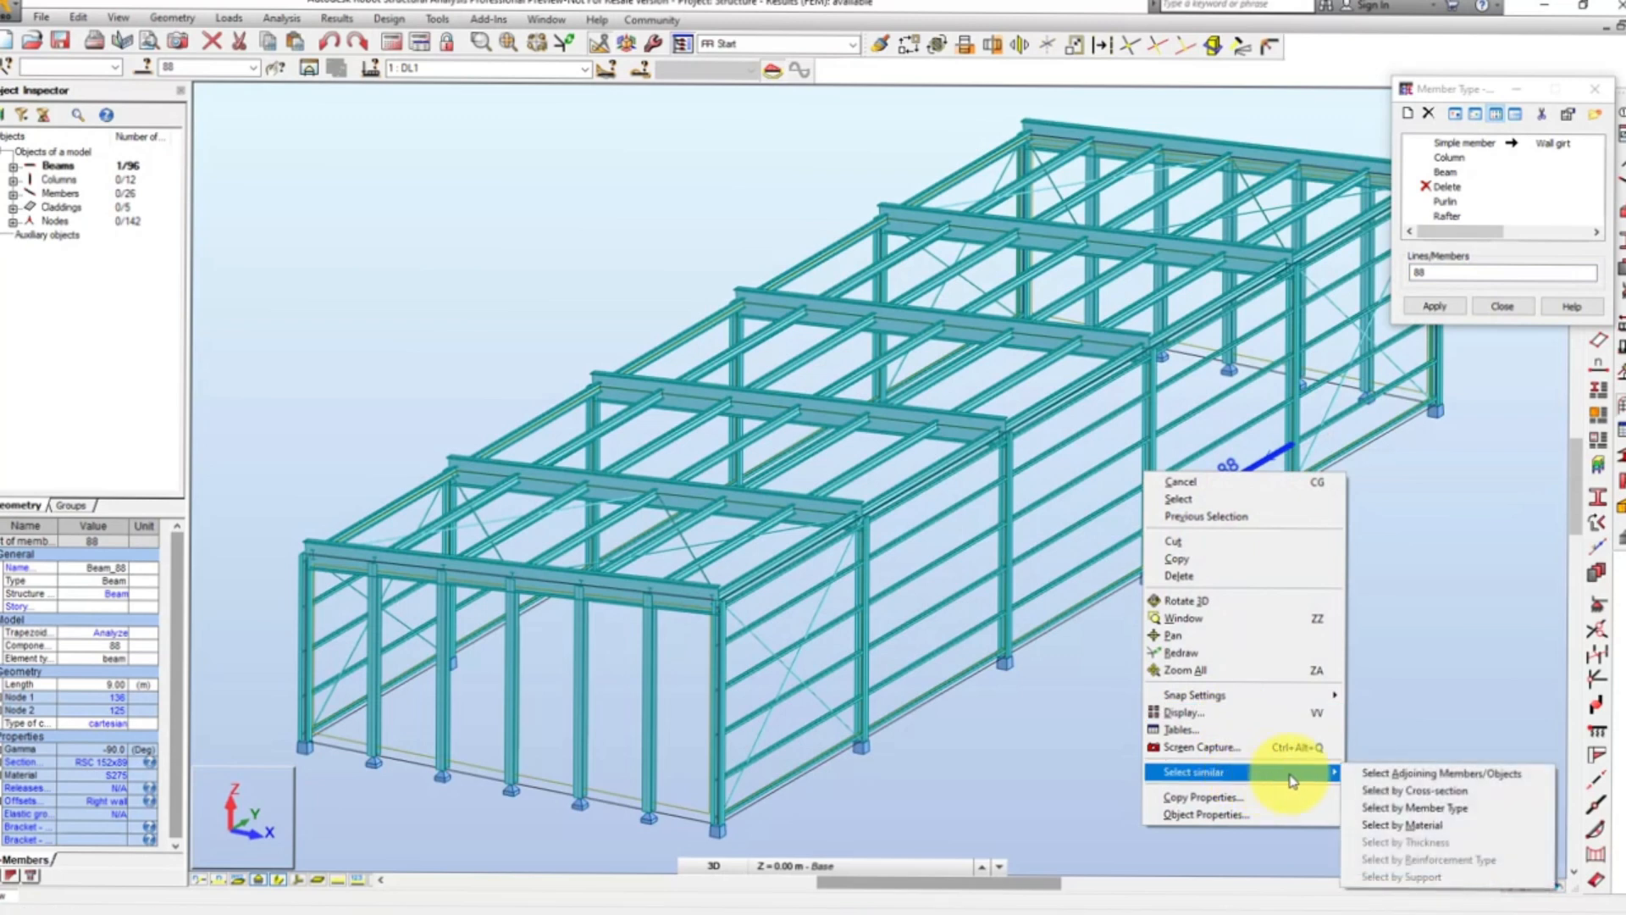
pyautogui.click(1378, 791)
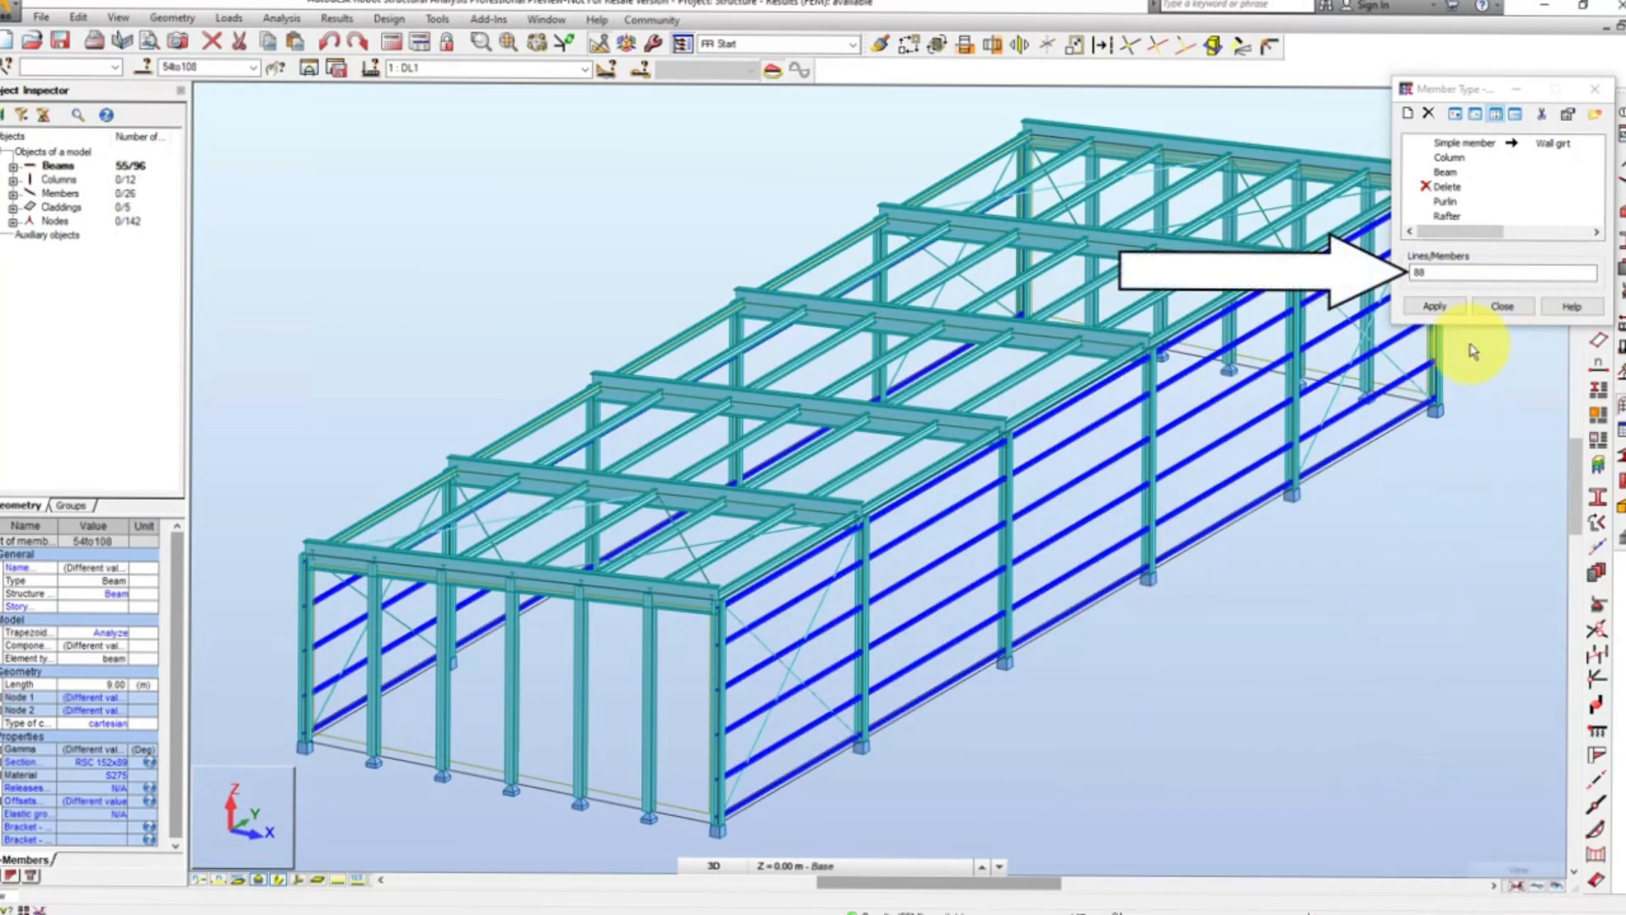
pyautogui.click(1450, 272)
pyautogui.click(1447, 305)
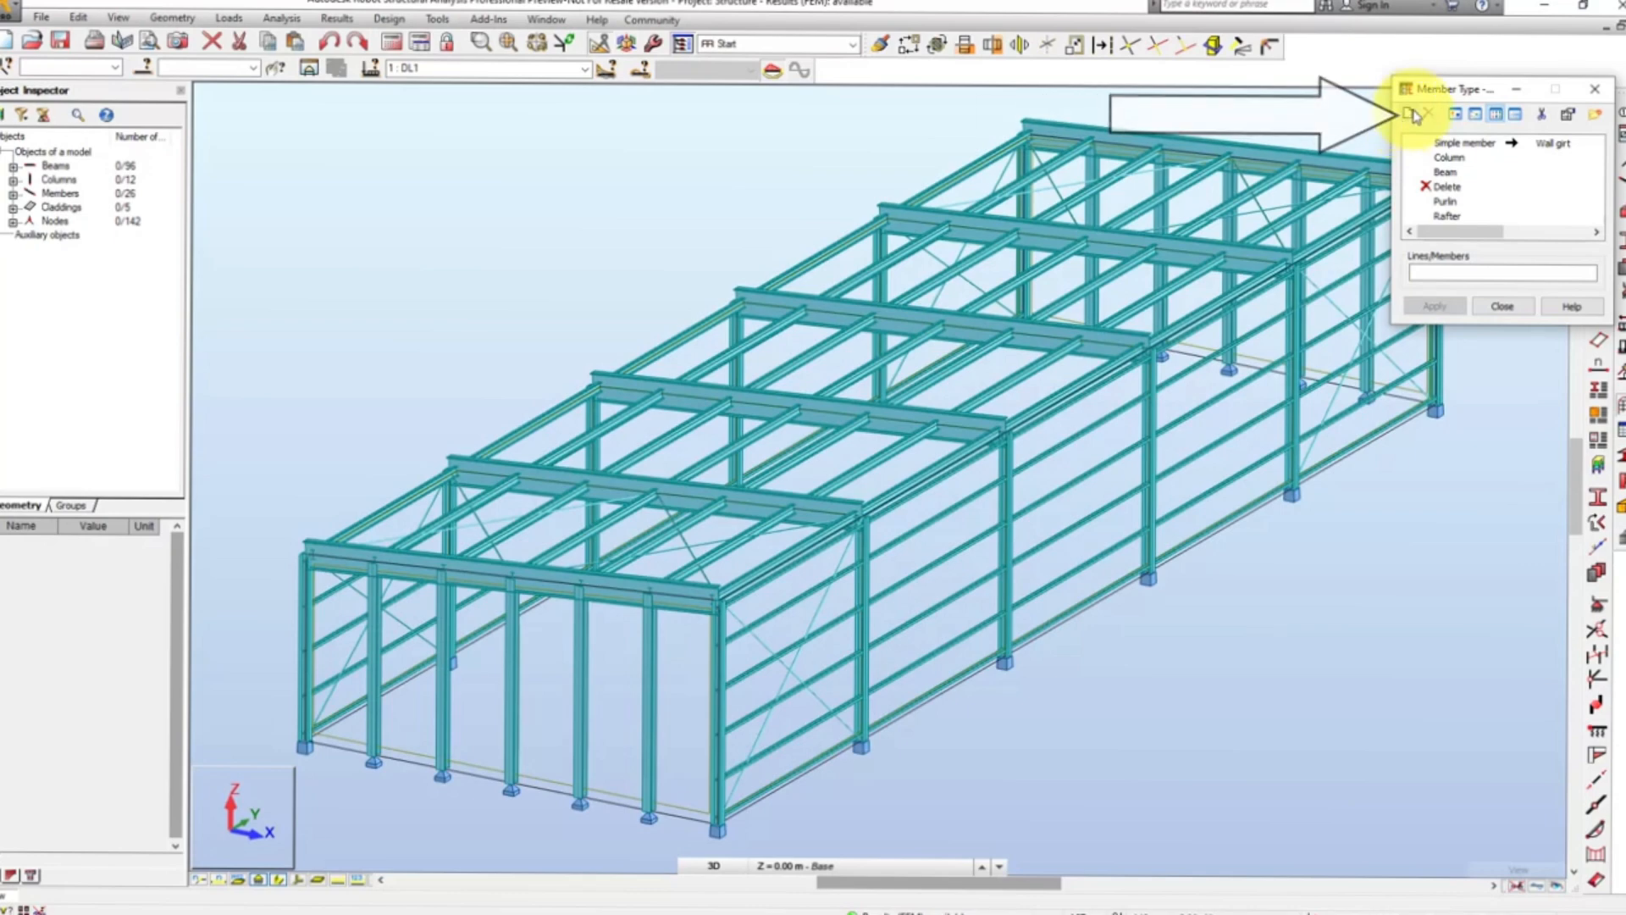
# - Start a new member type definition and name it Main column
pyautogui.click(1410, 111)
pyautogui.moveTo(1398, 151); pyautogui.dragTo(1332, 153)
pyautogui.write('Main')
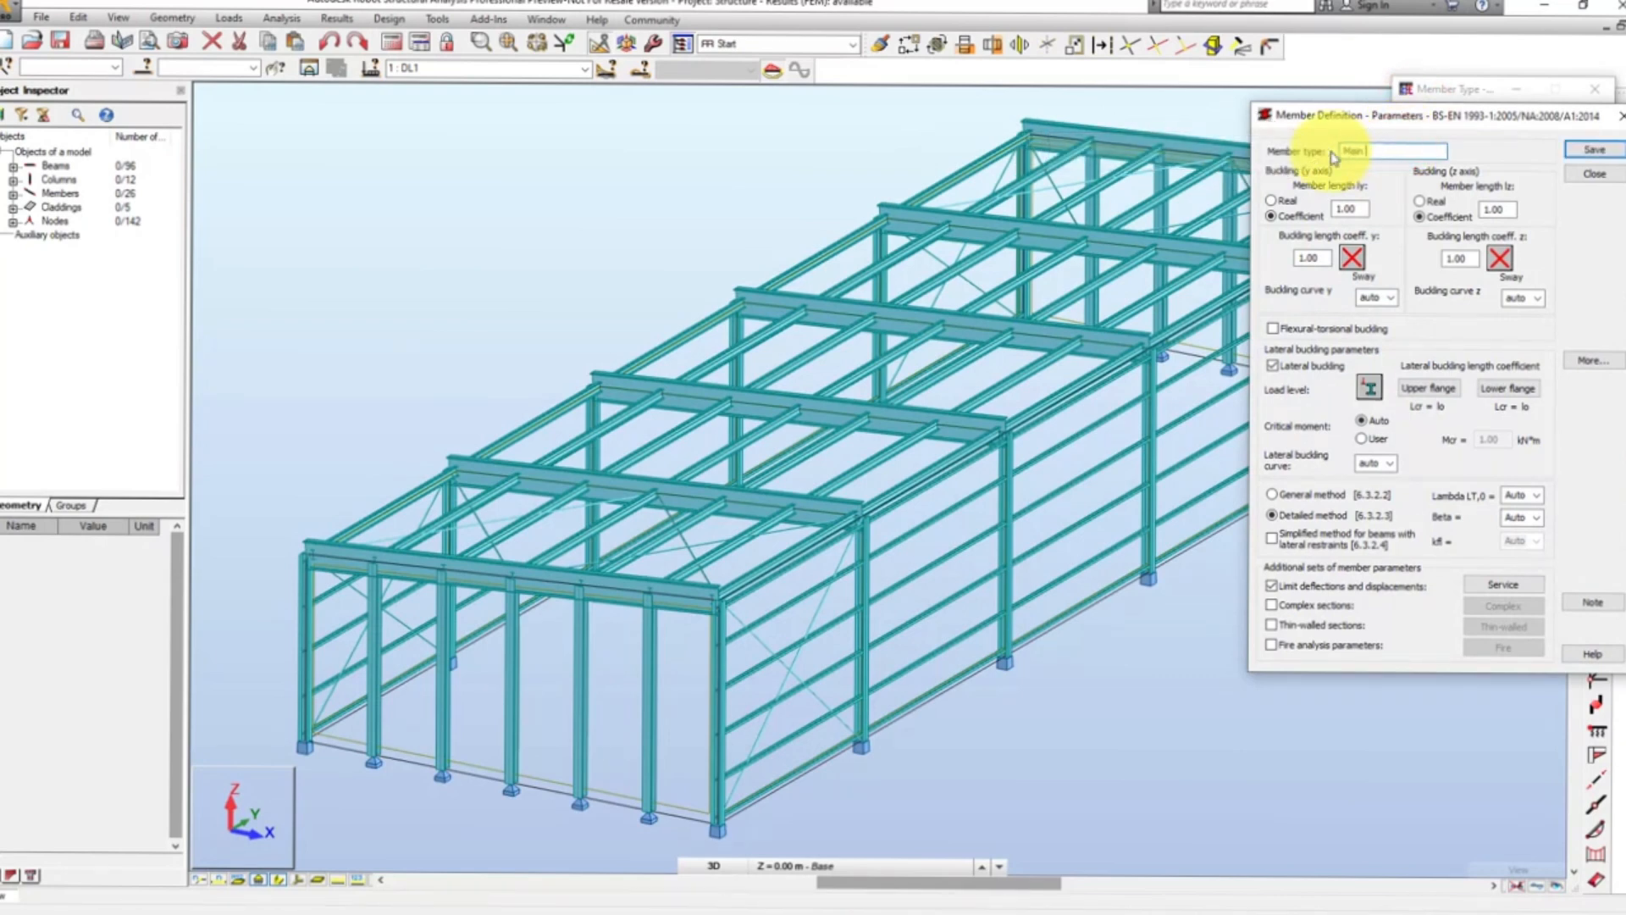
pyautogui.write(' column')
# - Set the Main column's y-axis buckling to the sway adjoining-member scheme, using front gable rafter 3 with the third other-end support method
pyautogui.click(1350, 259)
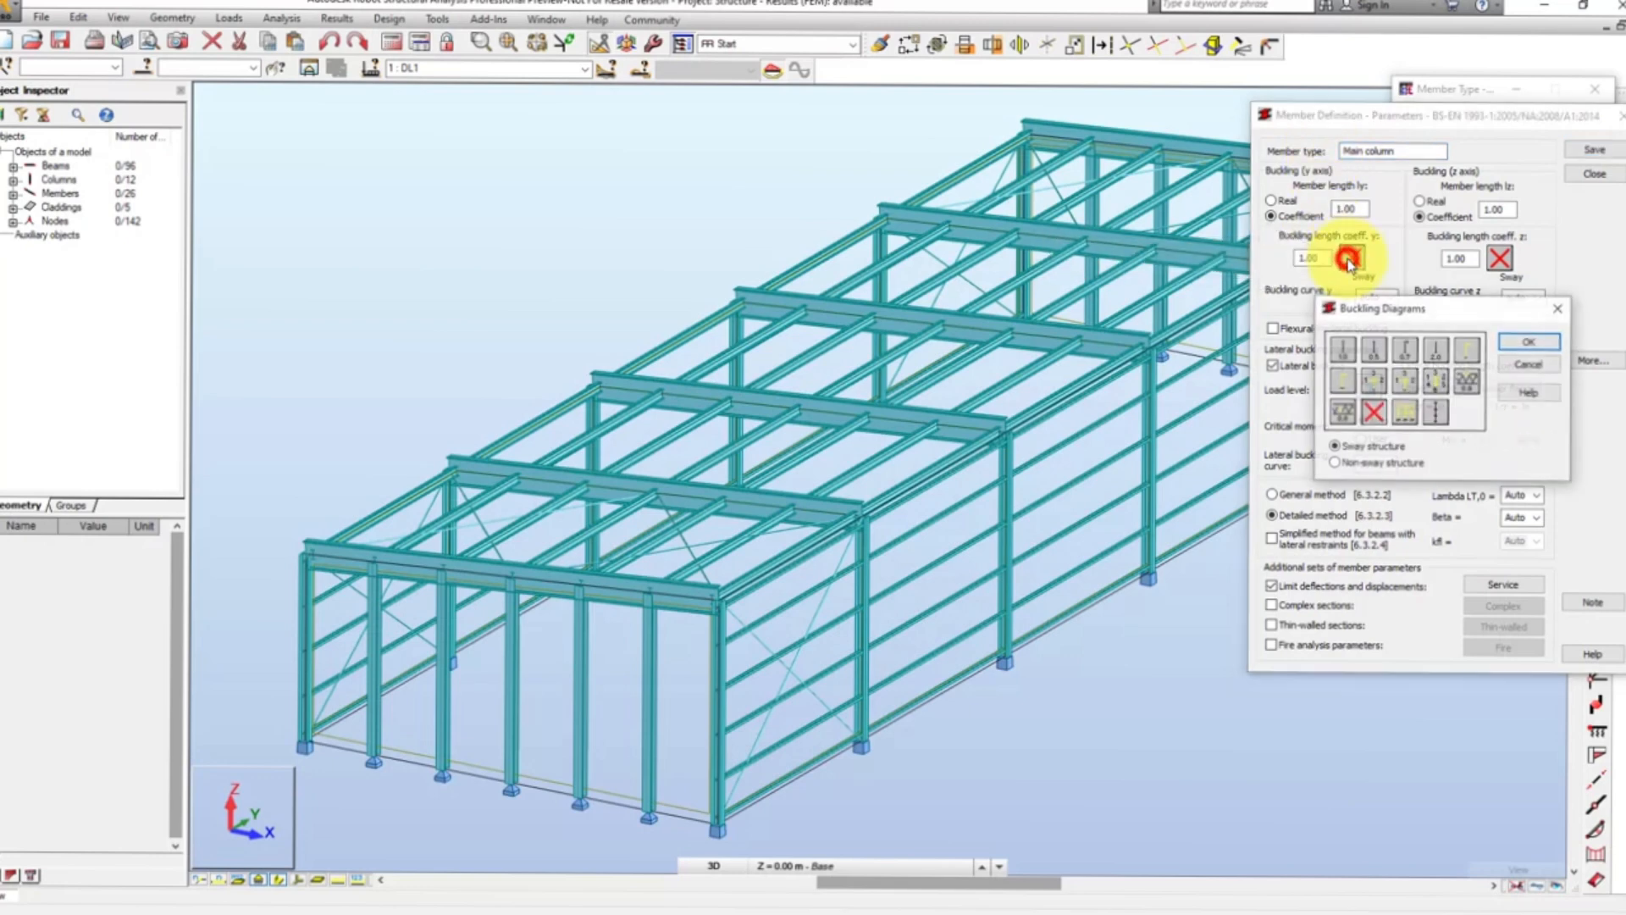
pyautogui.click(1340, 391)
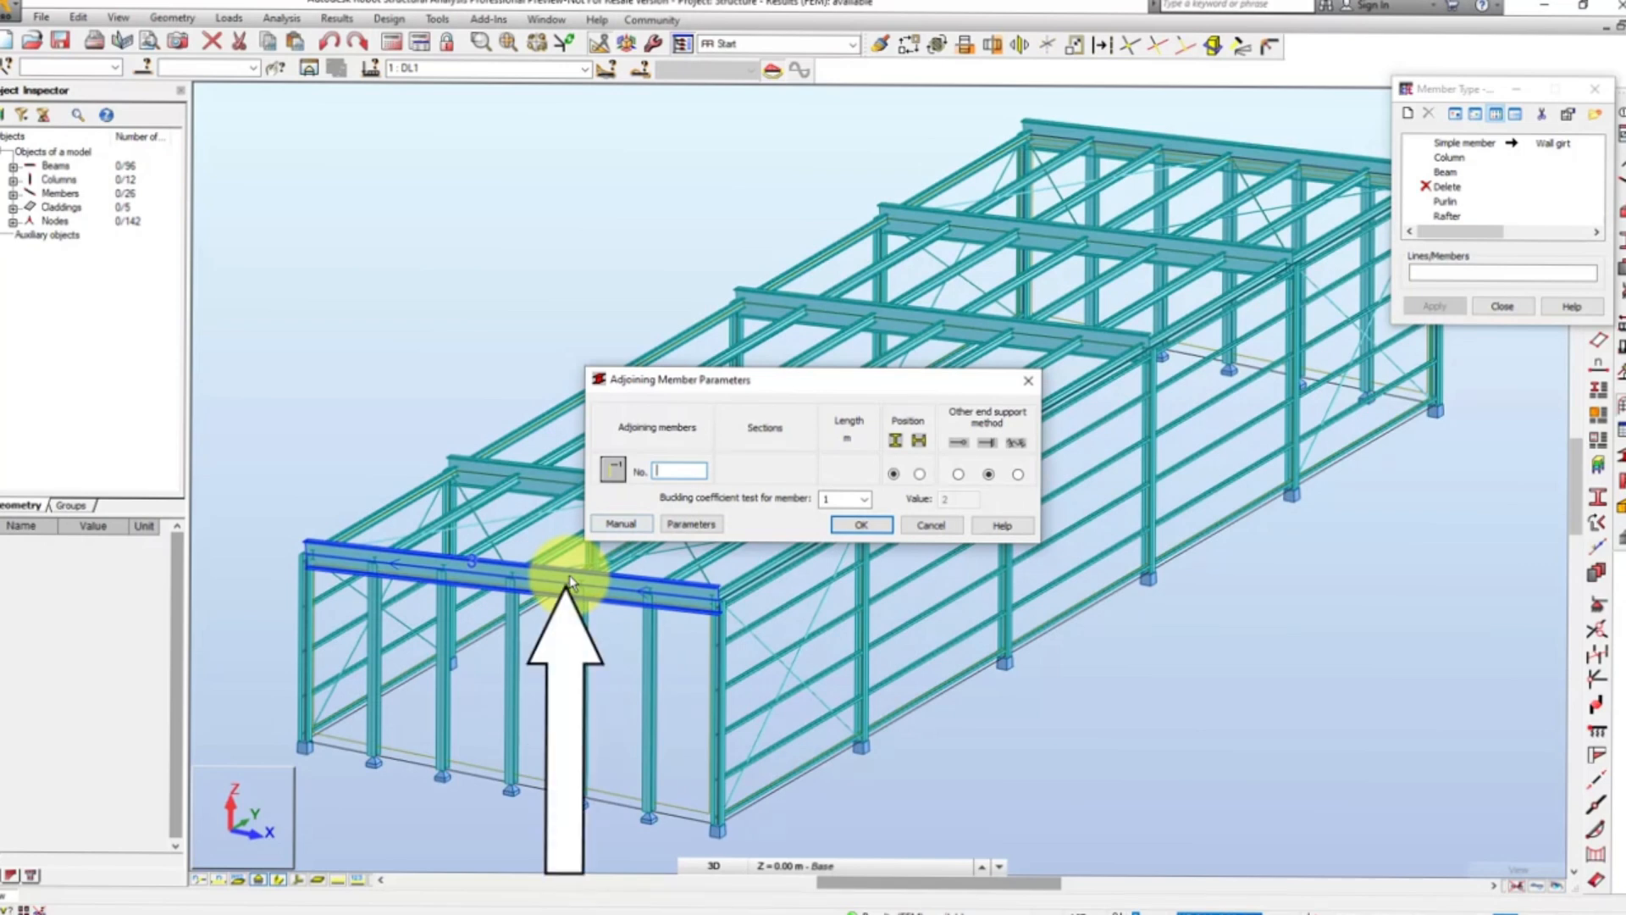
pyautogui.click(565, 580)
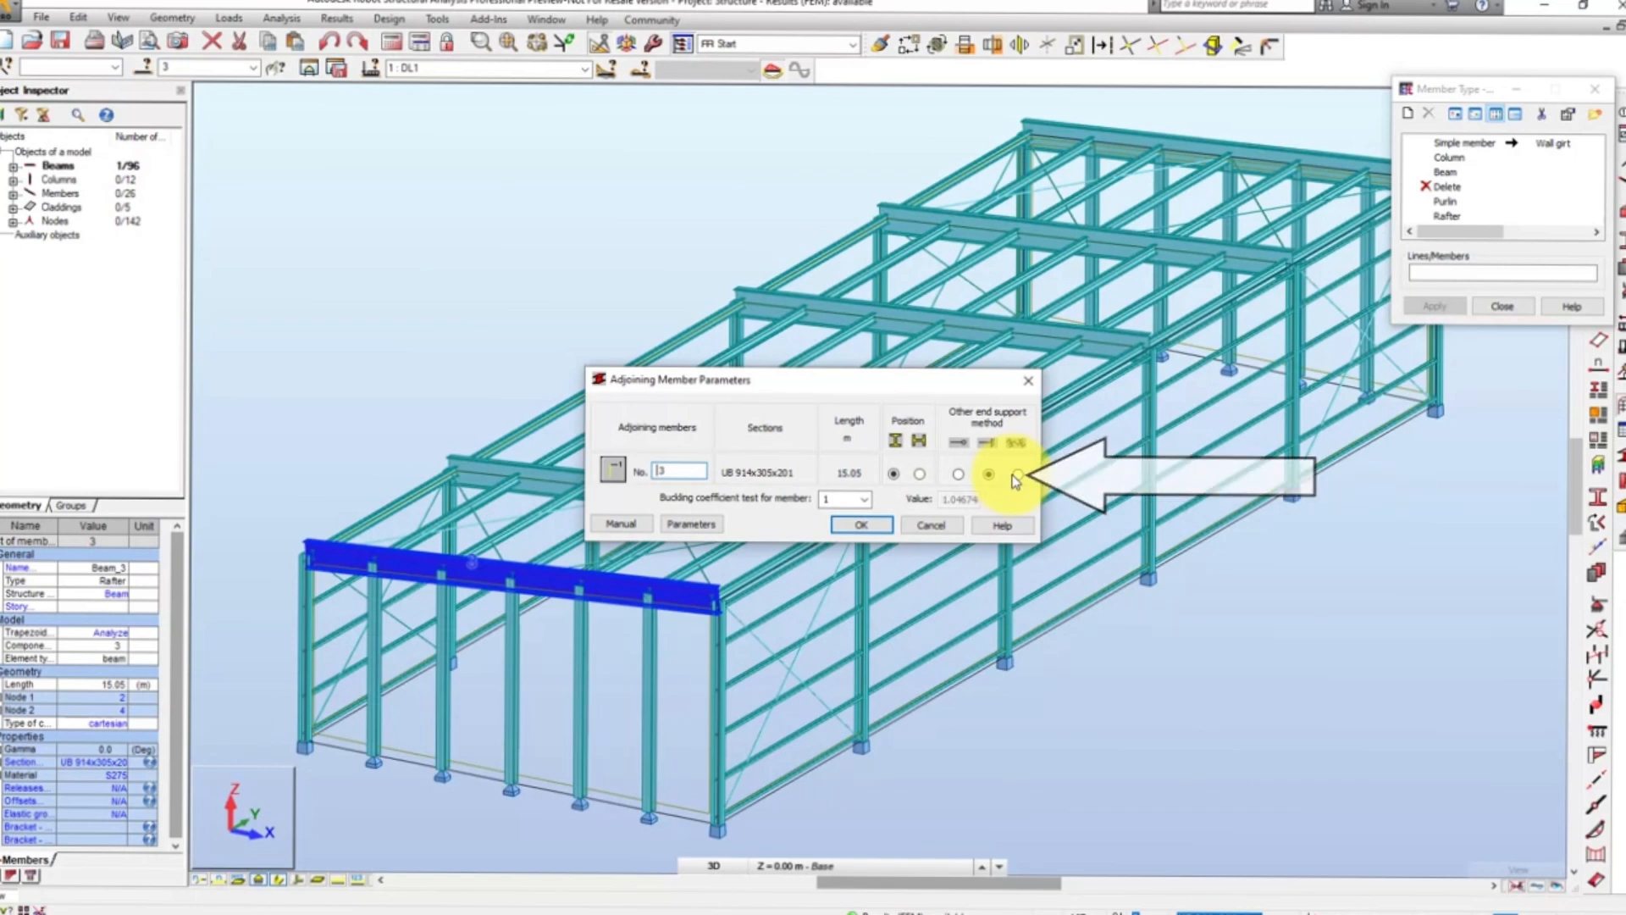
pyautogui.click(1017, 474)
pyautogui.click(860, 525)
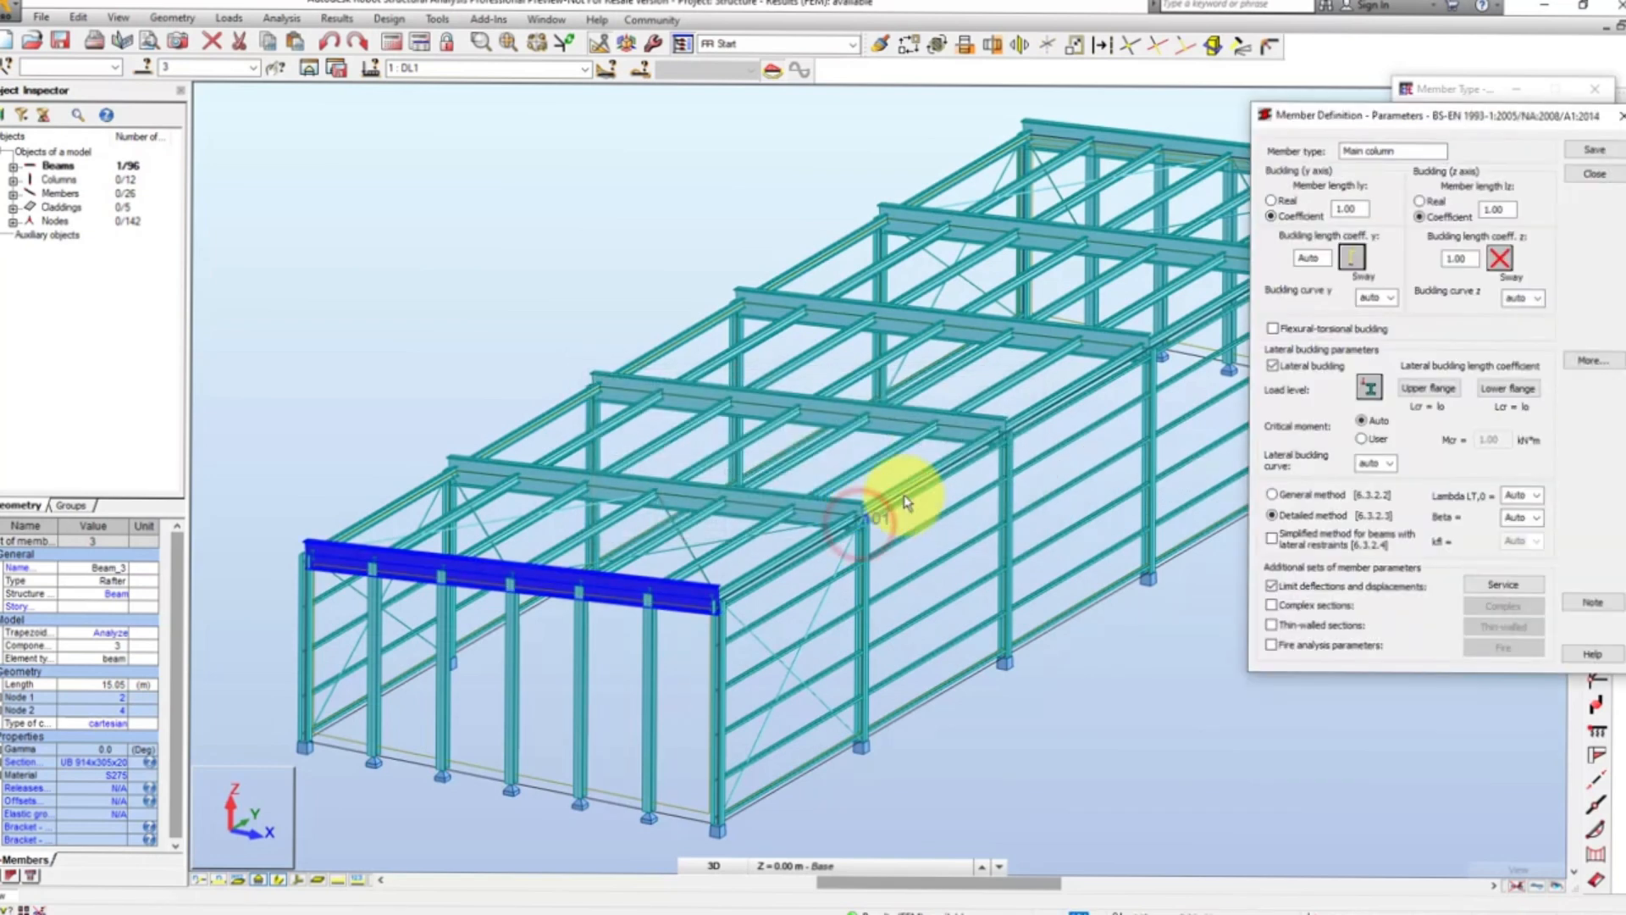
# - Set the Main column's z-axis buckling to the 0.70 non-sway scheme and turn off lateral buckling
pyautogui.click(1500, 258)
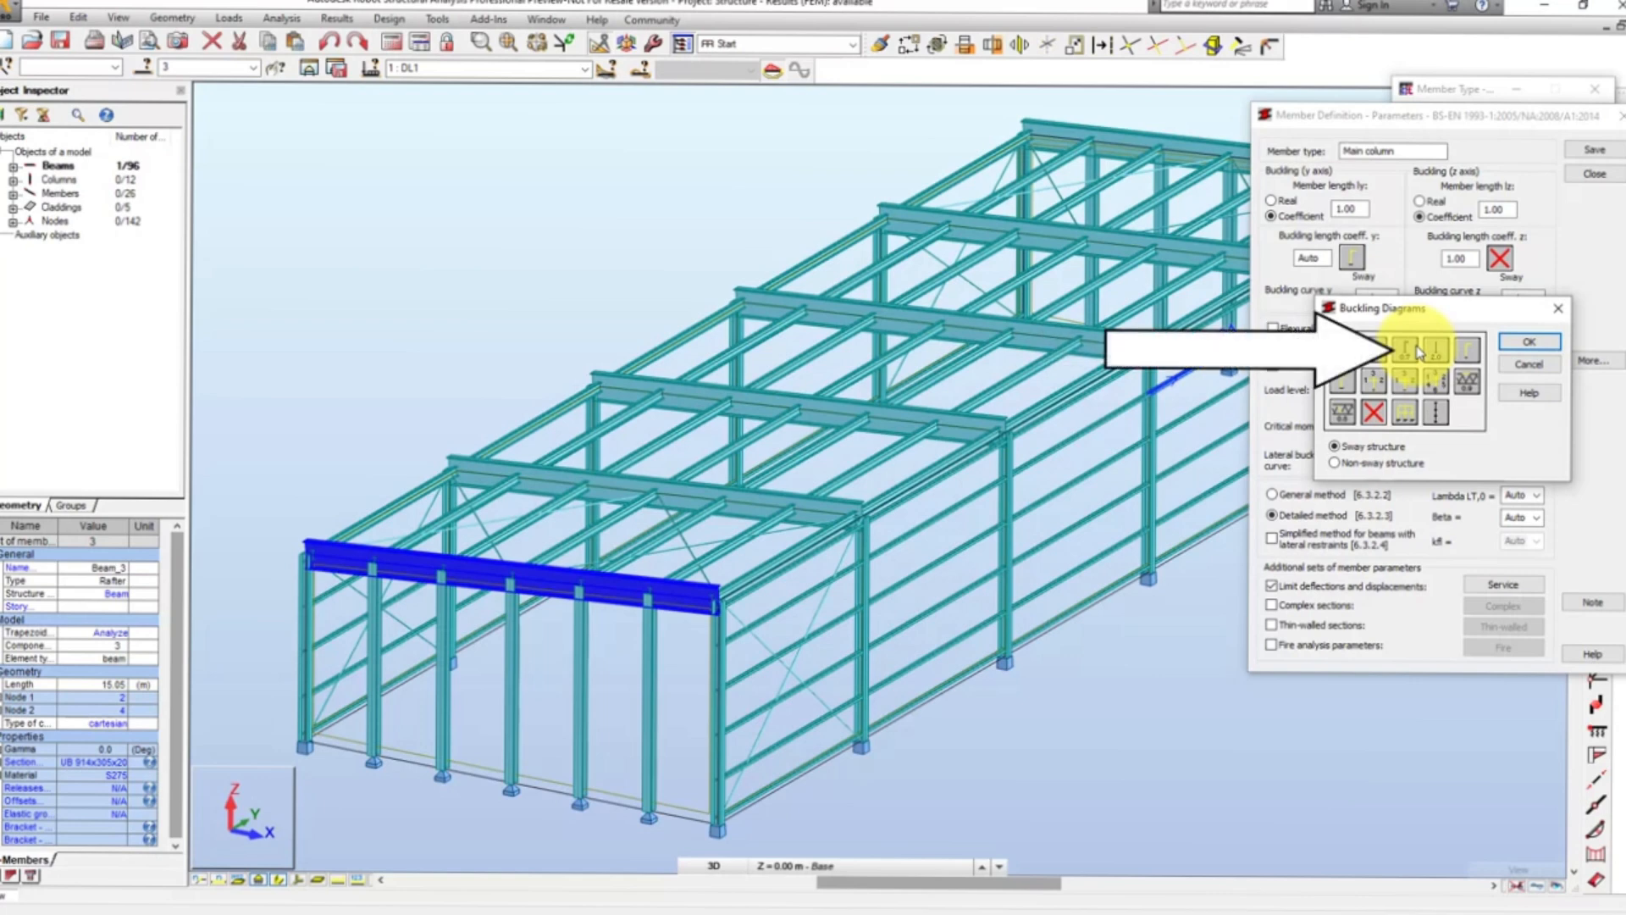
pyautogui.click(1406, 349)
pyautogui.click(1360, 463)
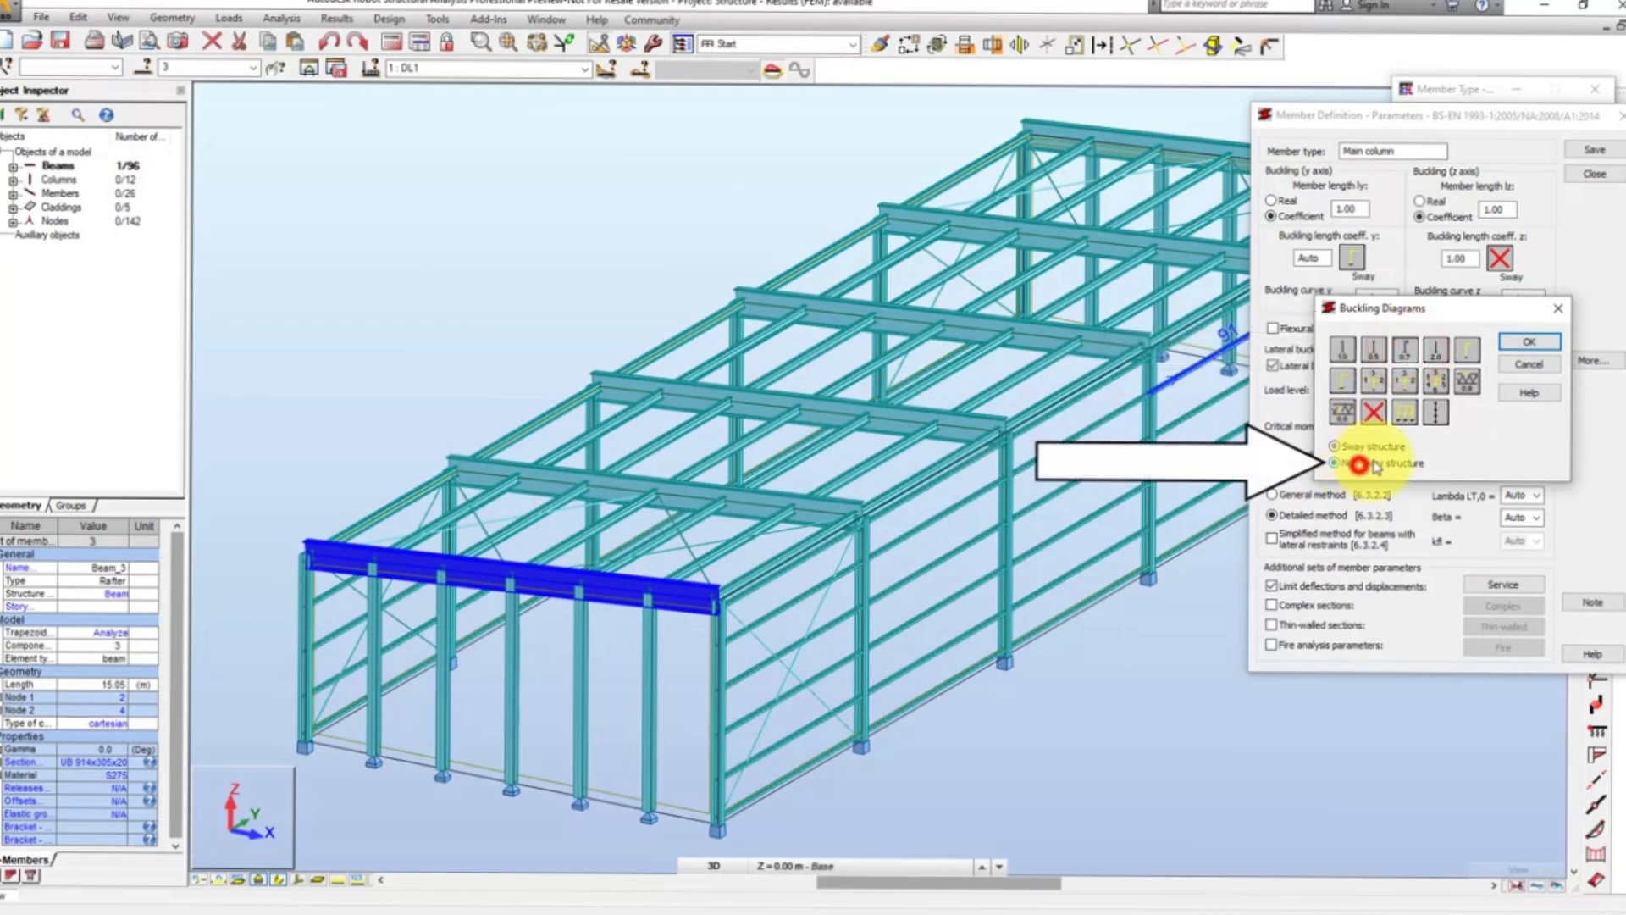
pyautogui.click(1528, 341)
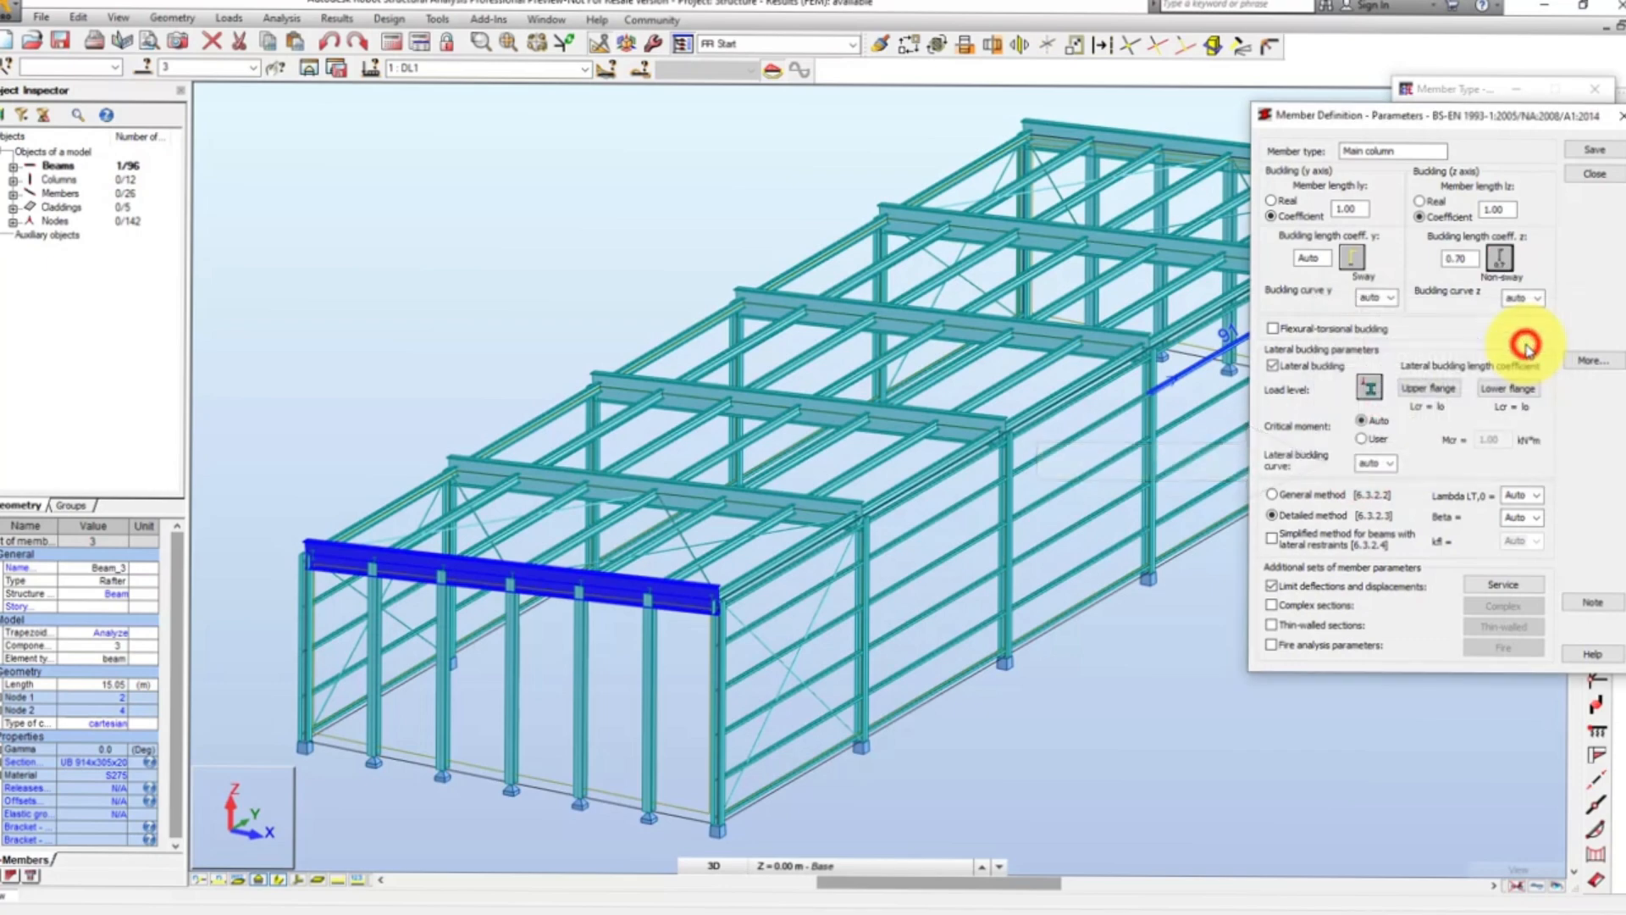
pyautogui.click(1273, 366)
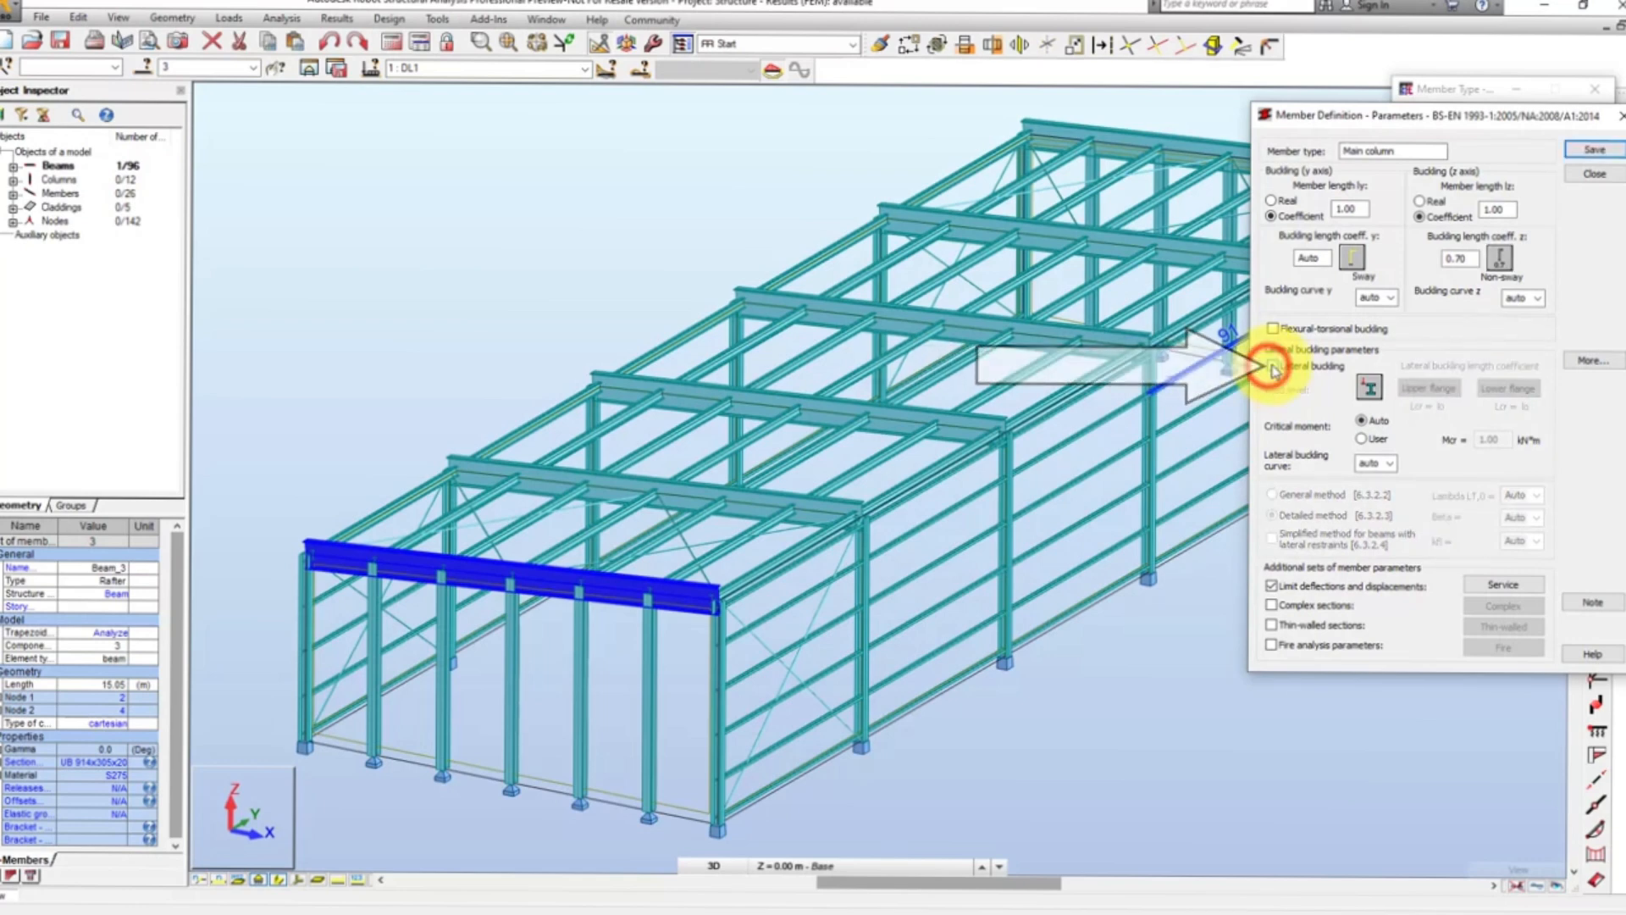
# - Deactivate the Main column's final deflection limits in y and z, activate the L/300 node displacement limits in X and Y, and save the type
pyautogui.click(1493, 586)
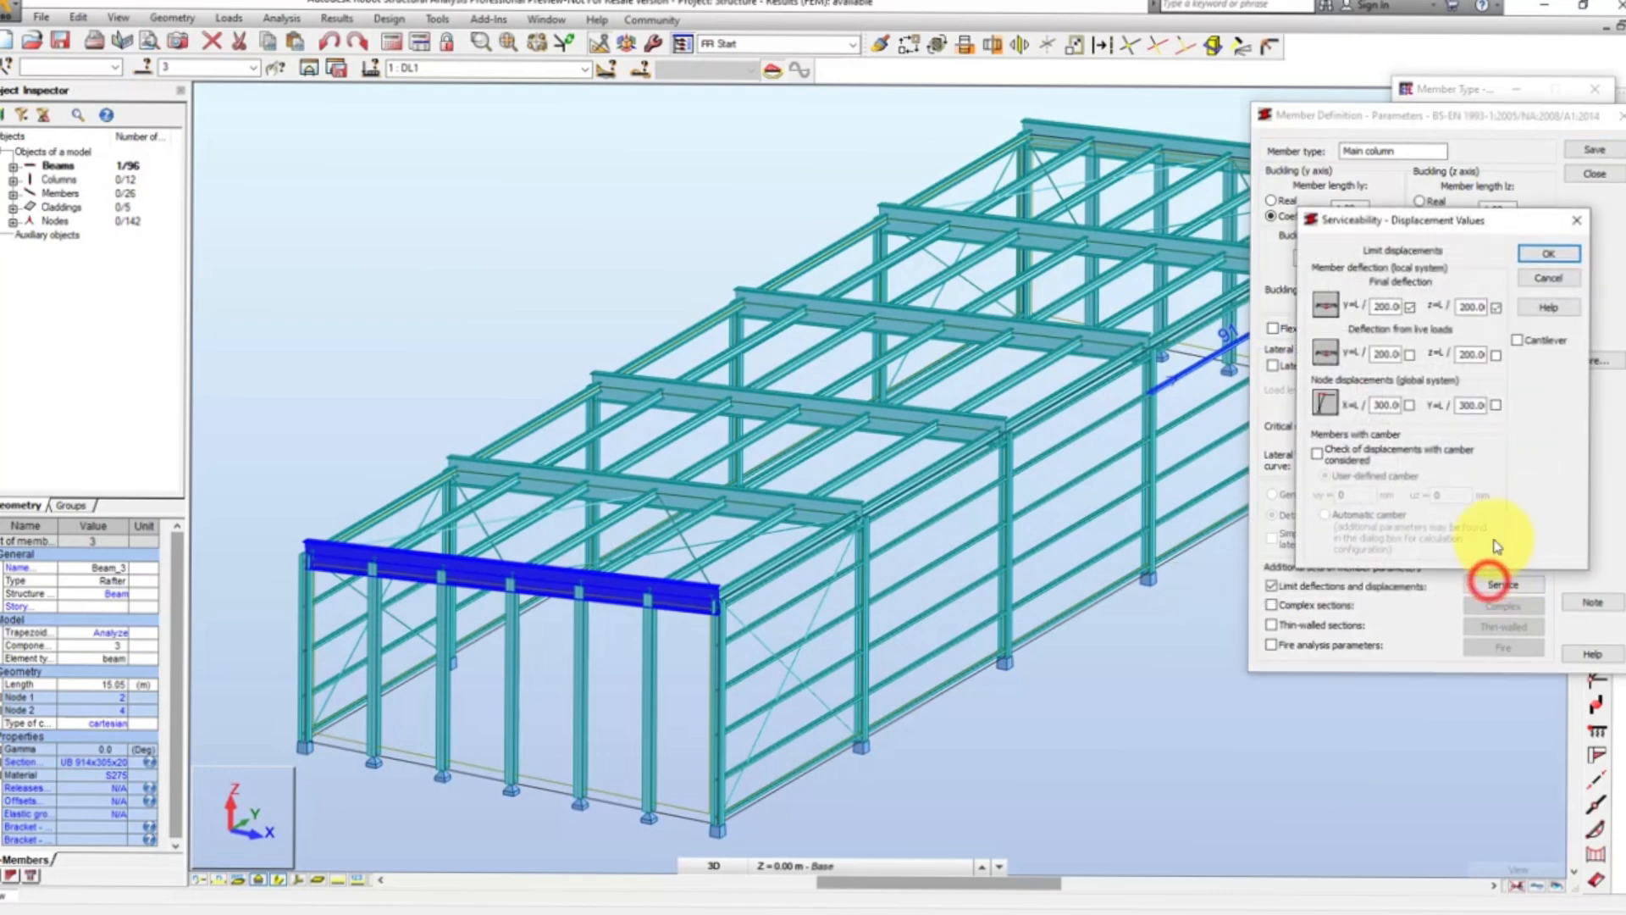
pyautogui.click(1411, 310)
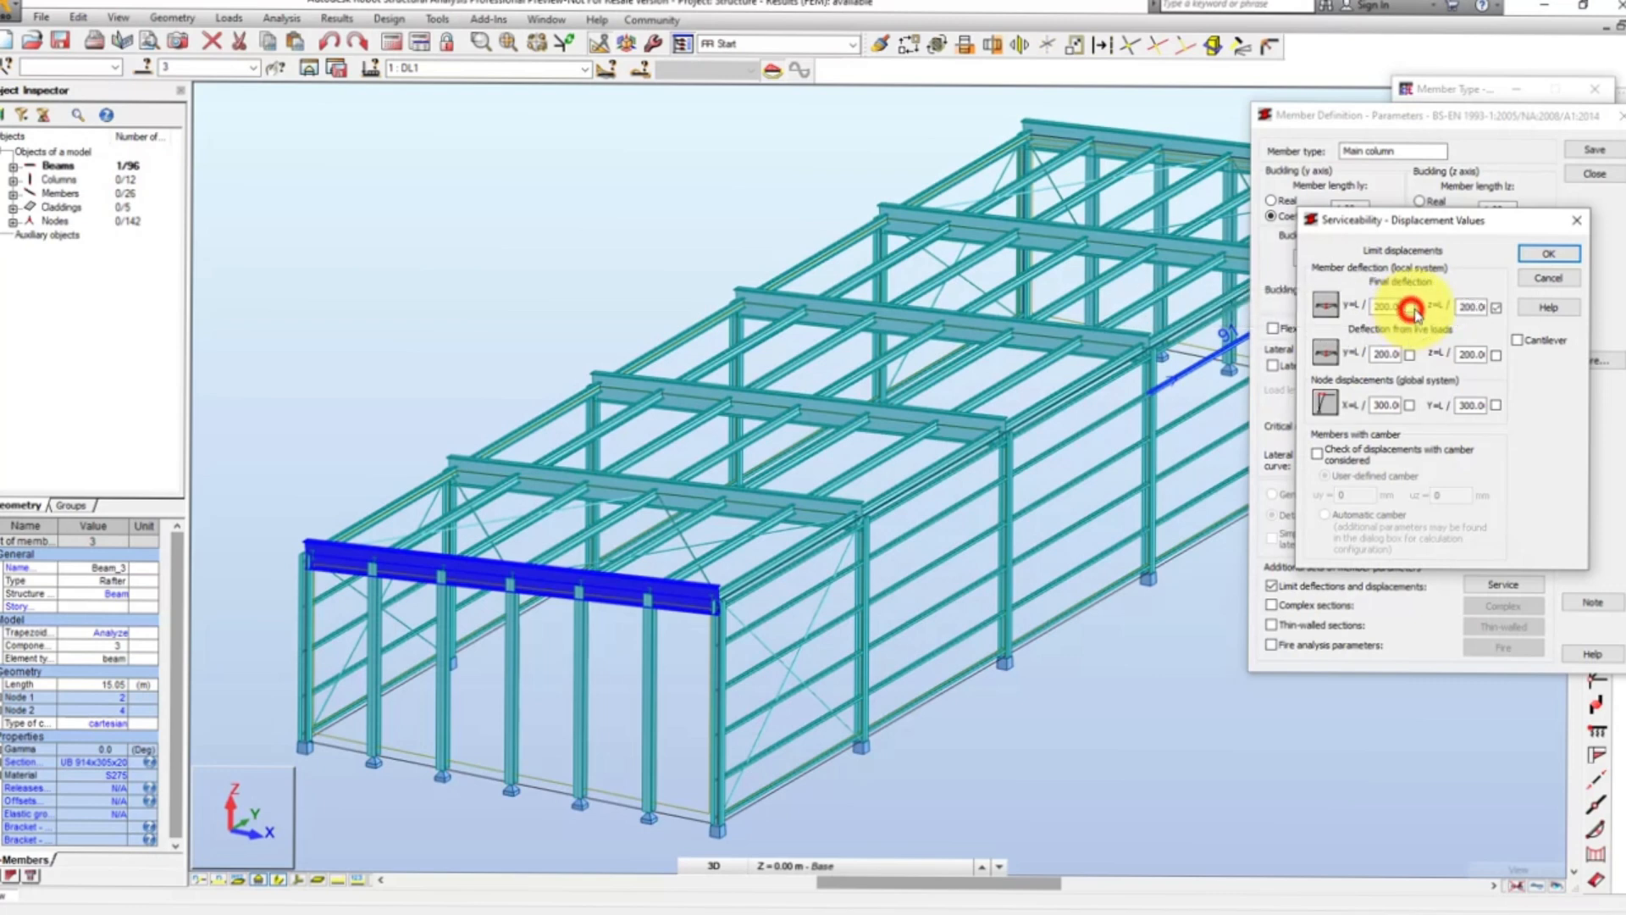
pyautogui.click(1496, 309)
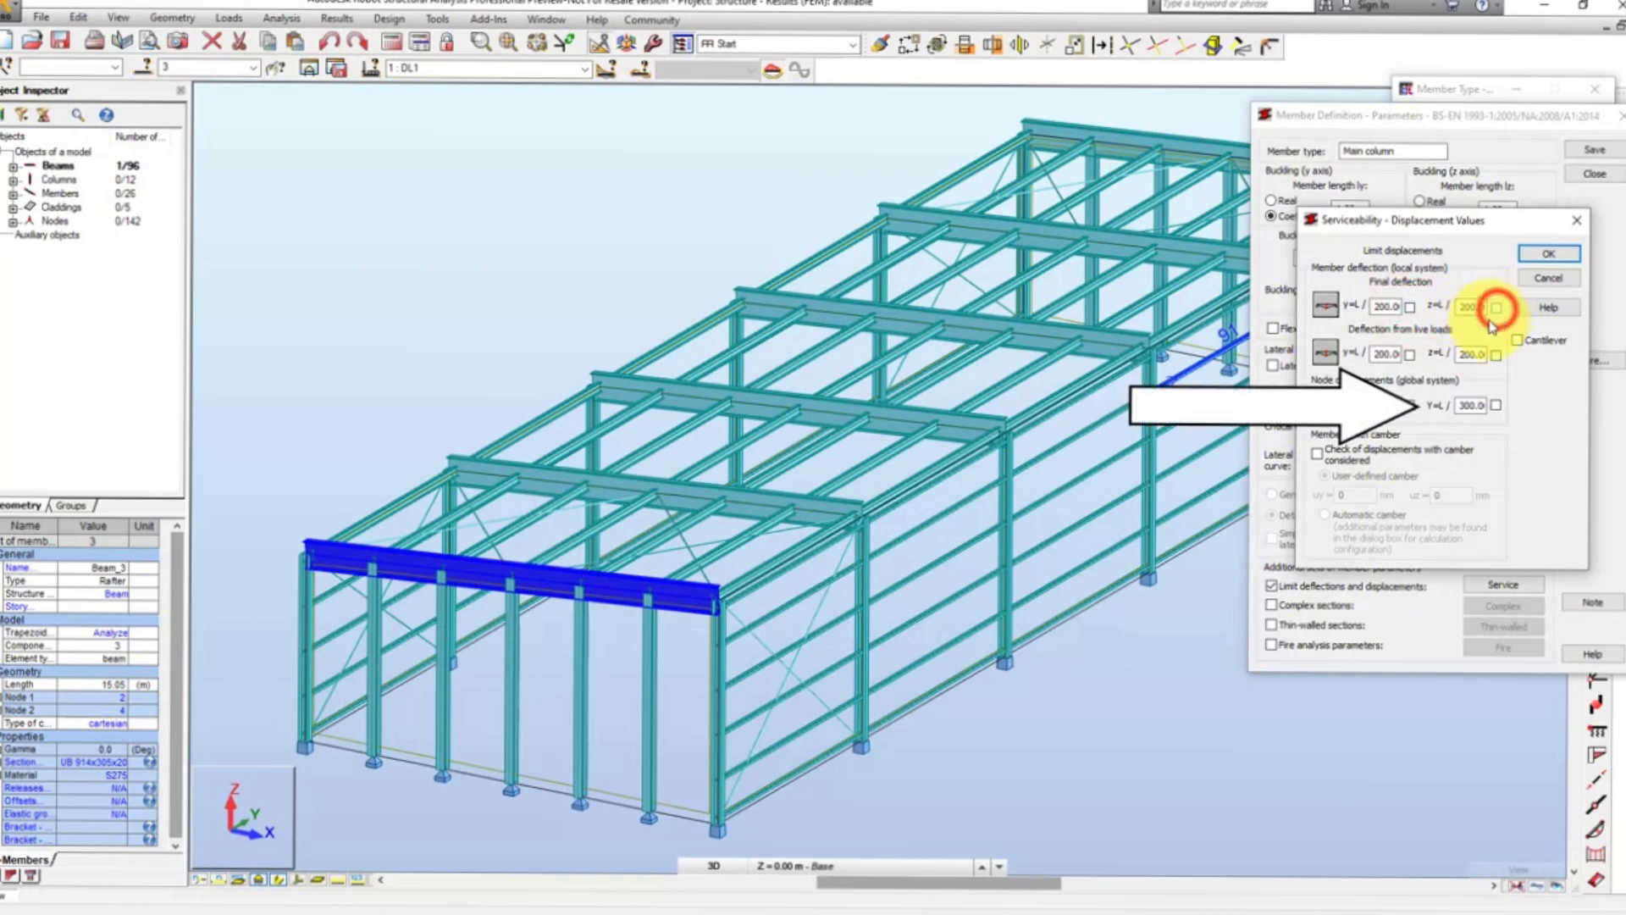
pyautogui.click(1410, 405)
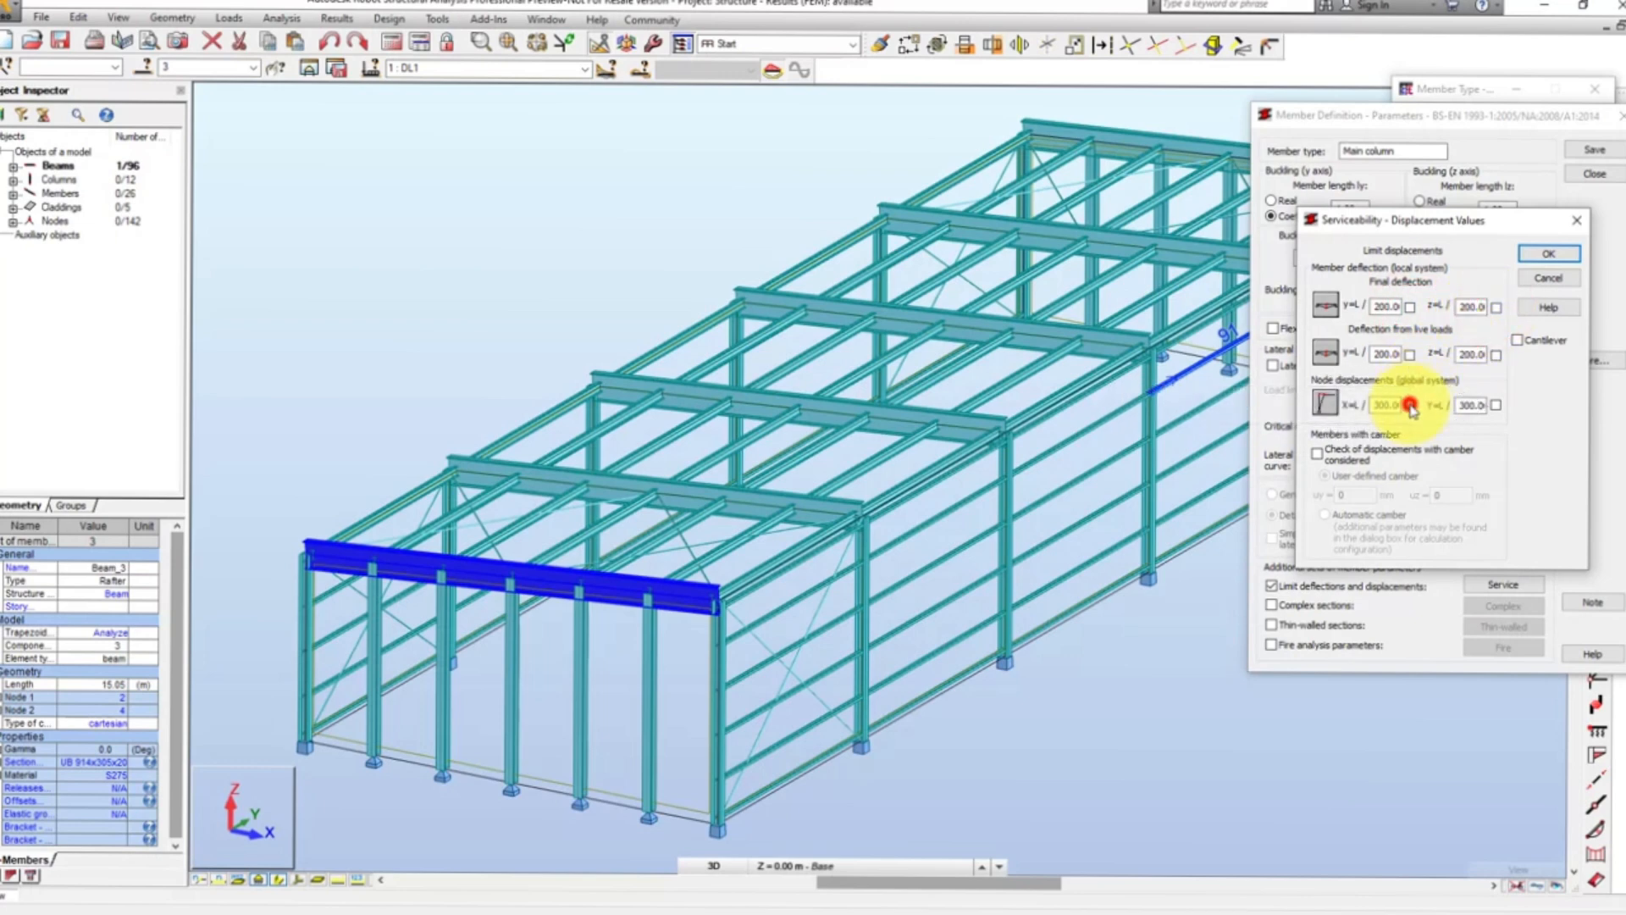
pyautogui.click(1495, 406)
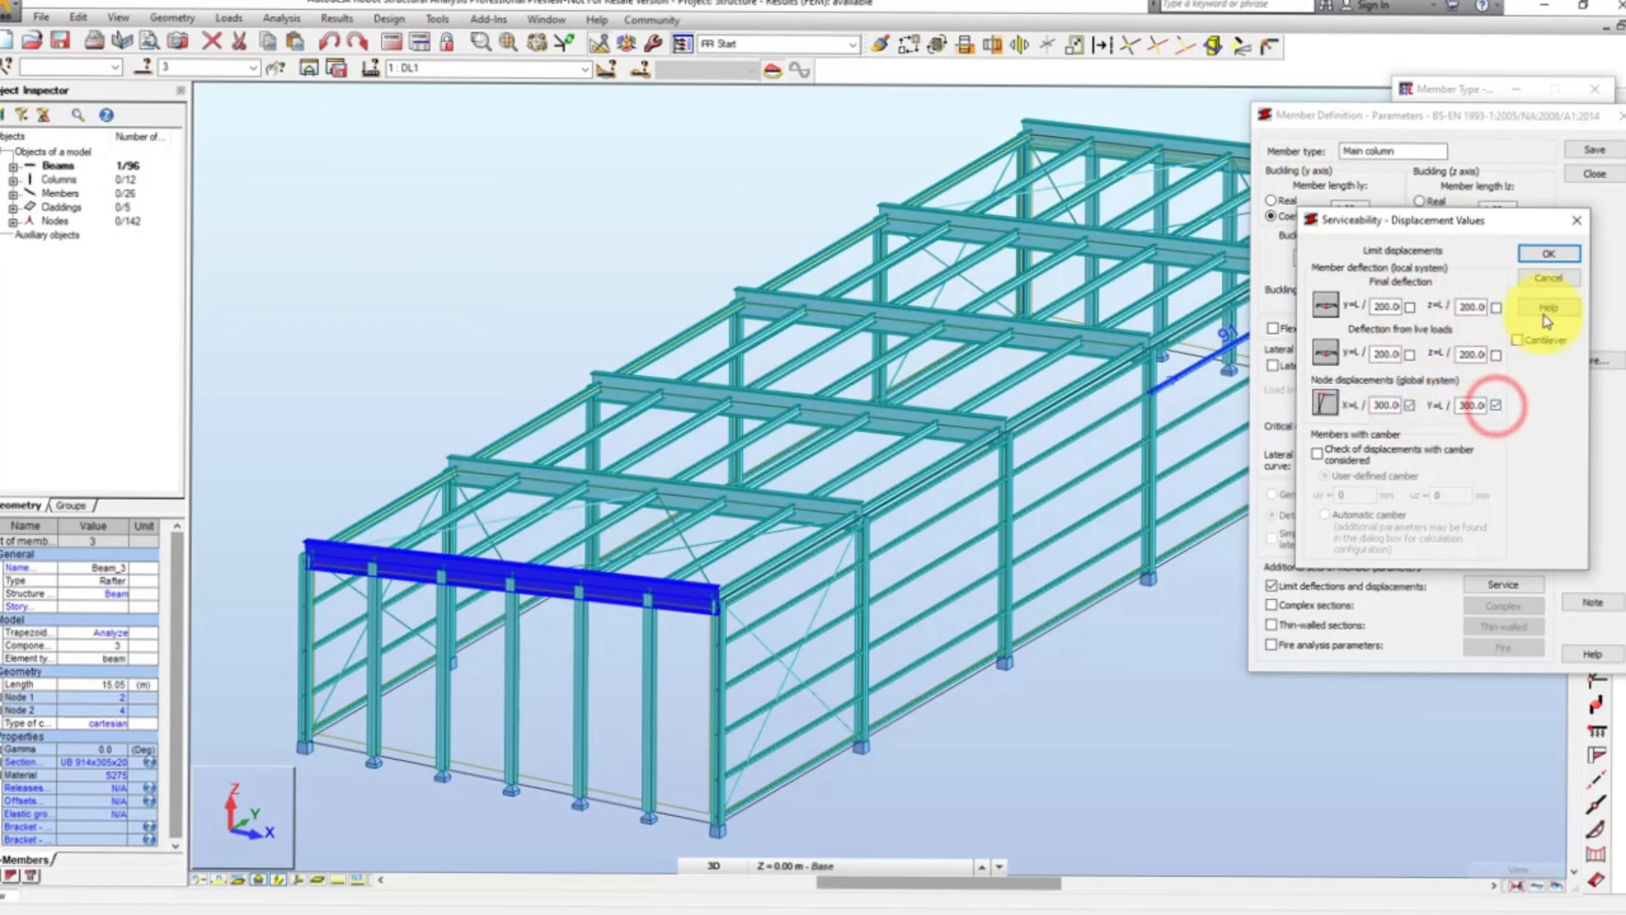
pyautogui.click(1557, 256)
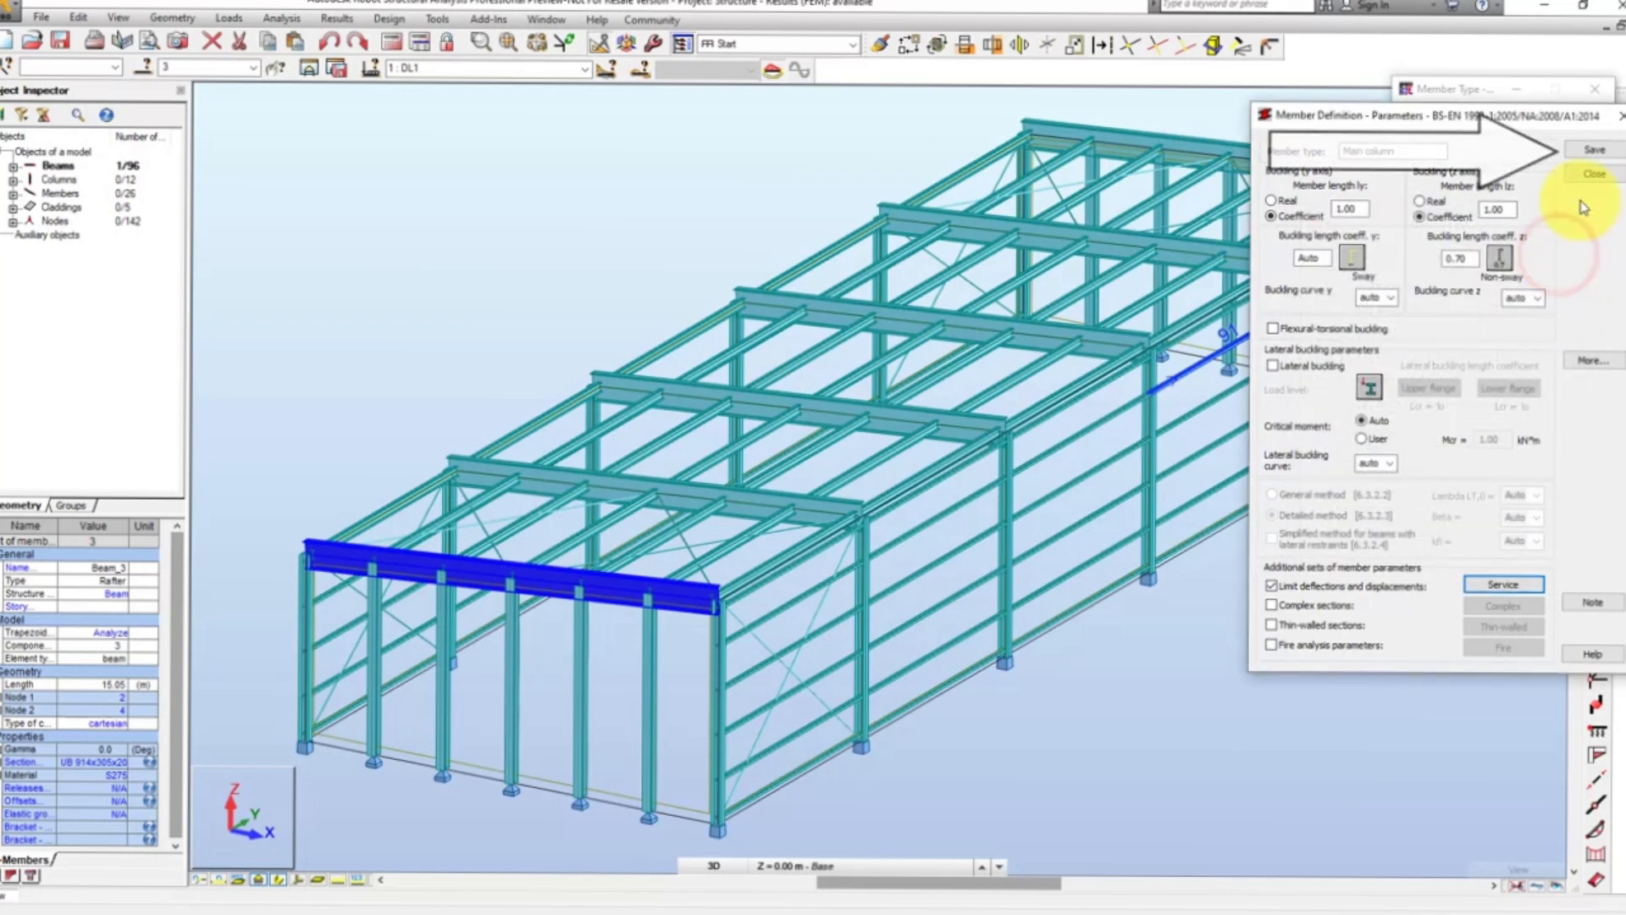
pyautogui.click(1596, 149)
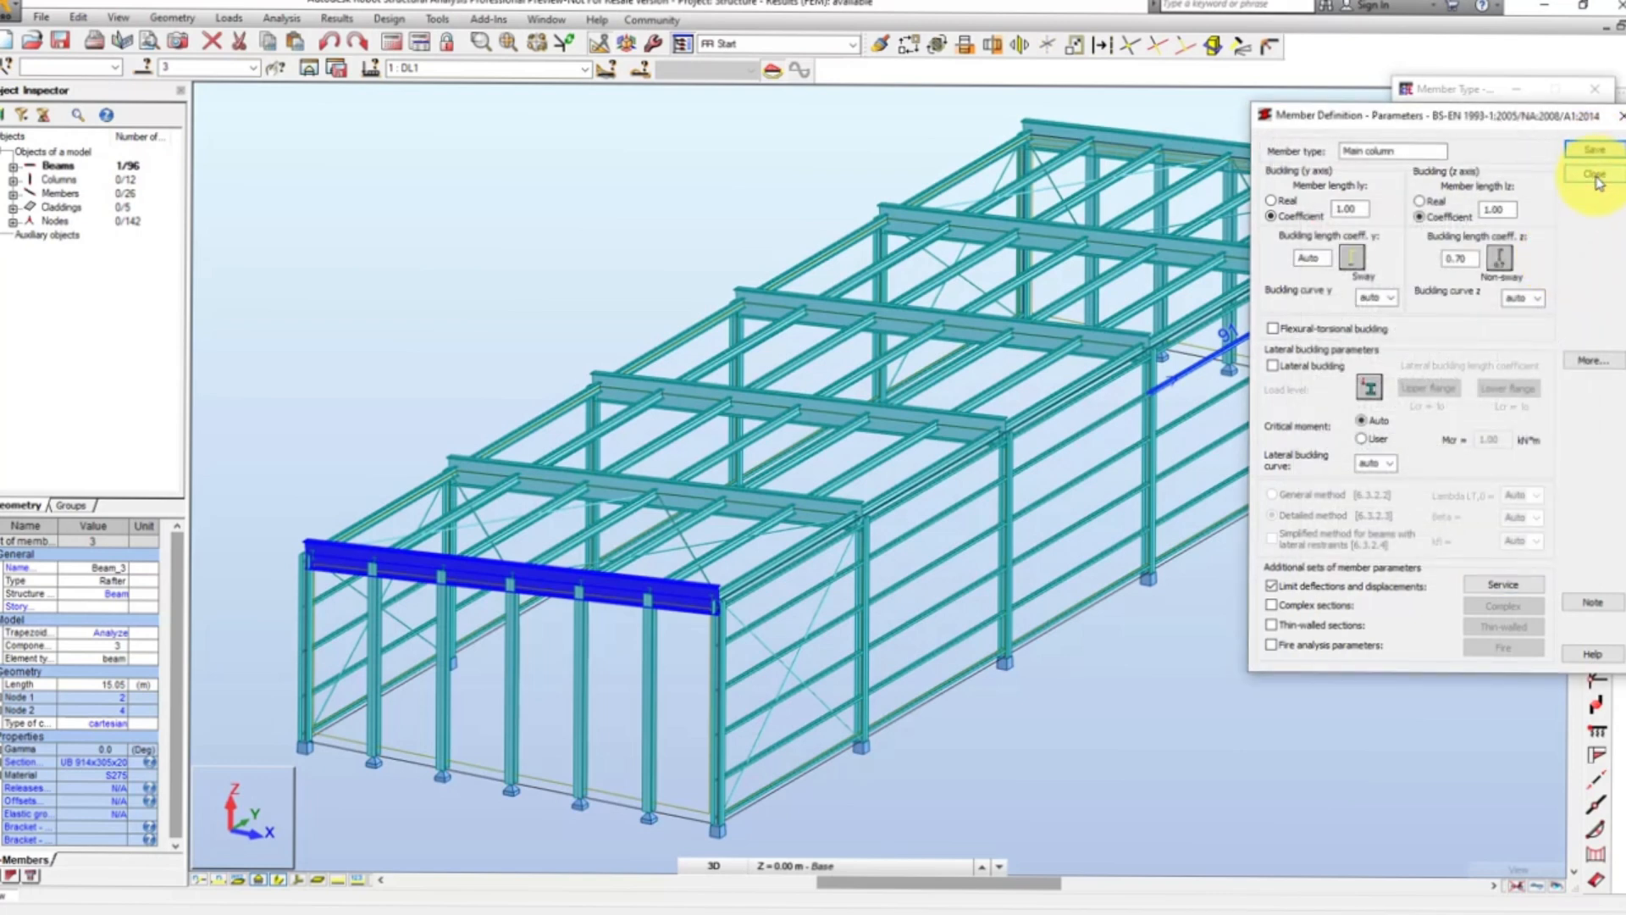
pyautogui.click(1599, 174)
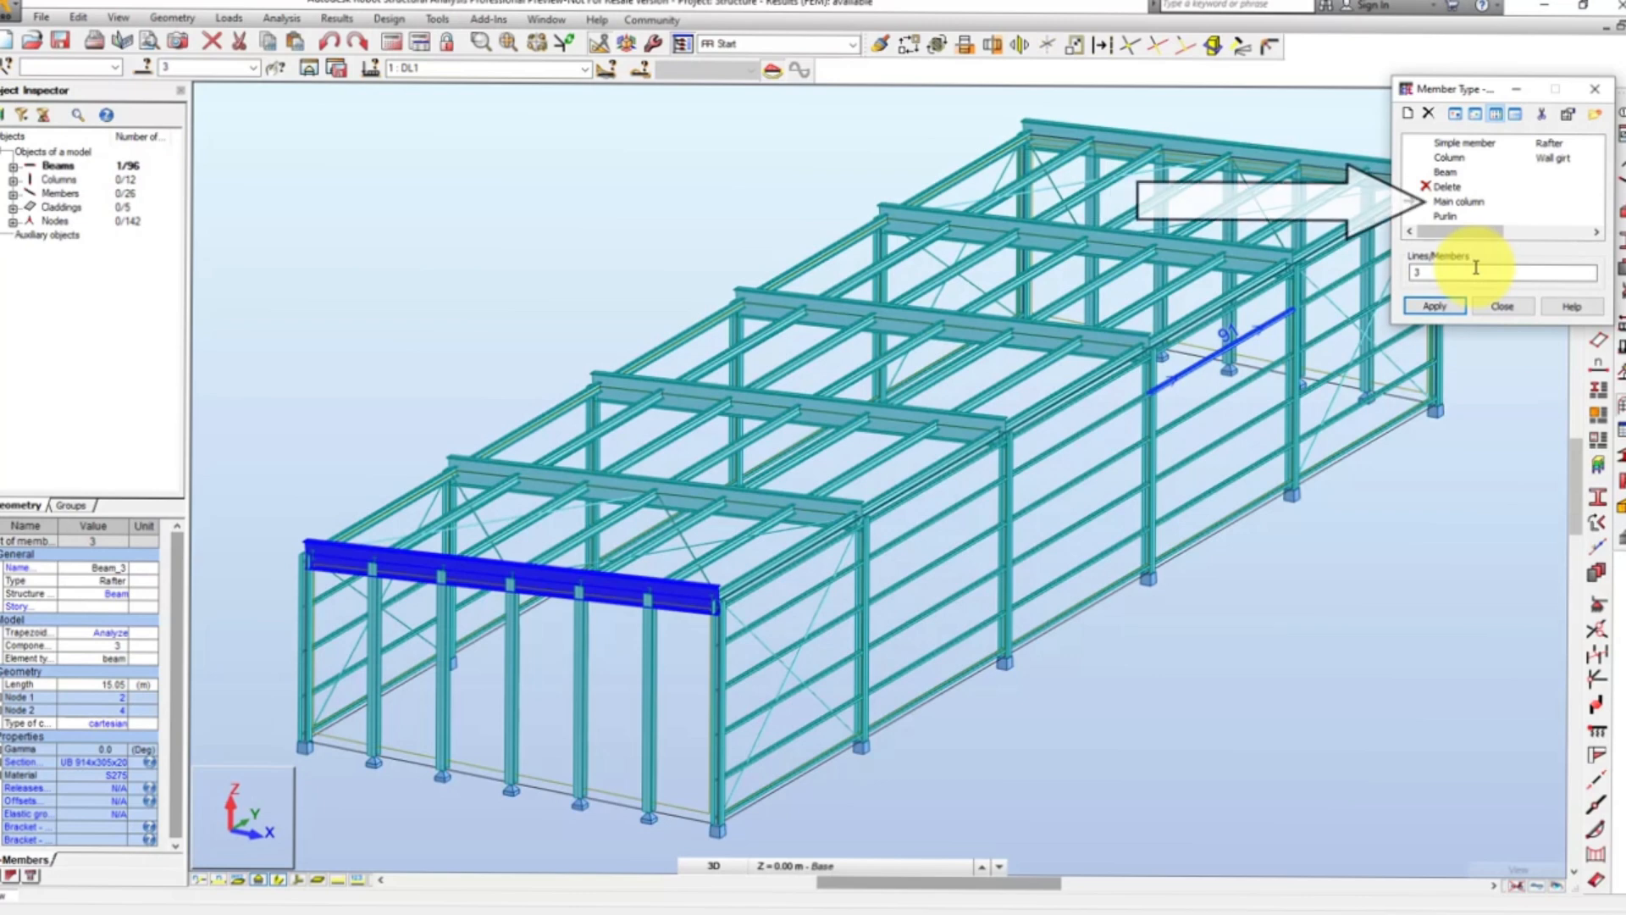
# - Clear beam 3 from the Main column assignment and select all members sharing the cross-section of front gable post 129
pyautogui.moveTo(1473, 268); pyautogui.dragTo(1404, 280)
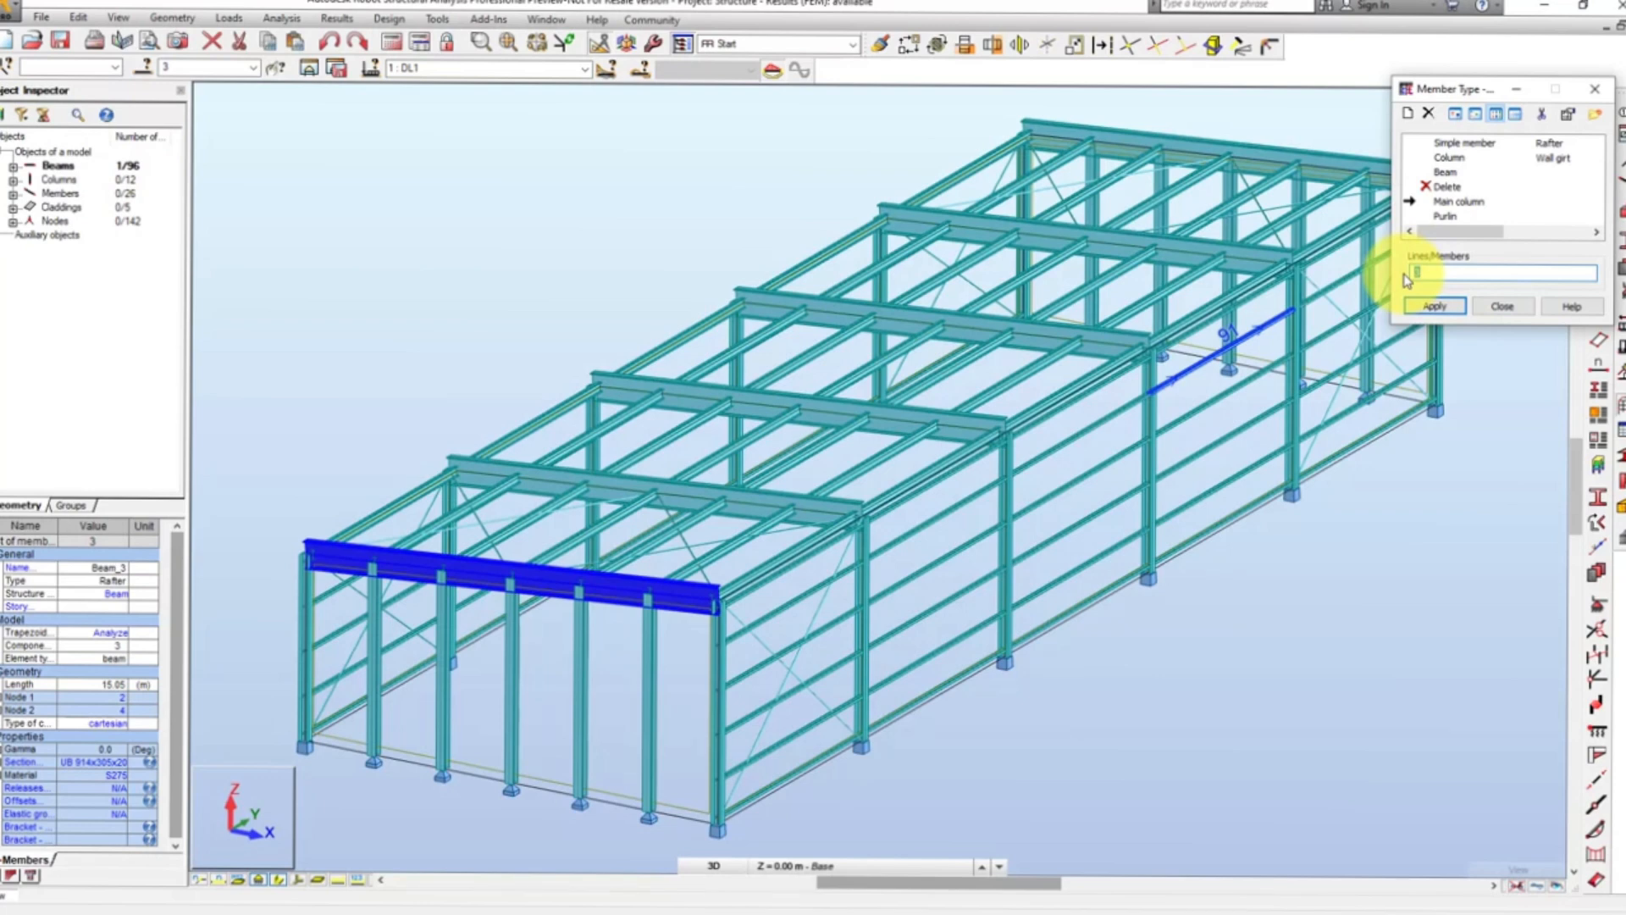
pyautogui.press('BackSpace')
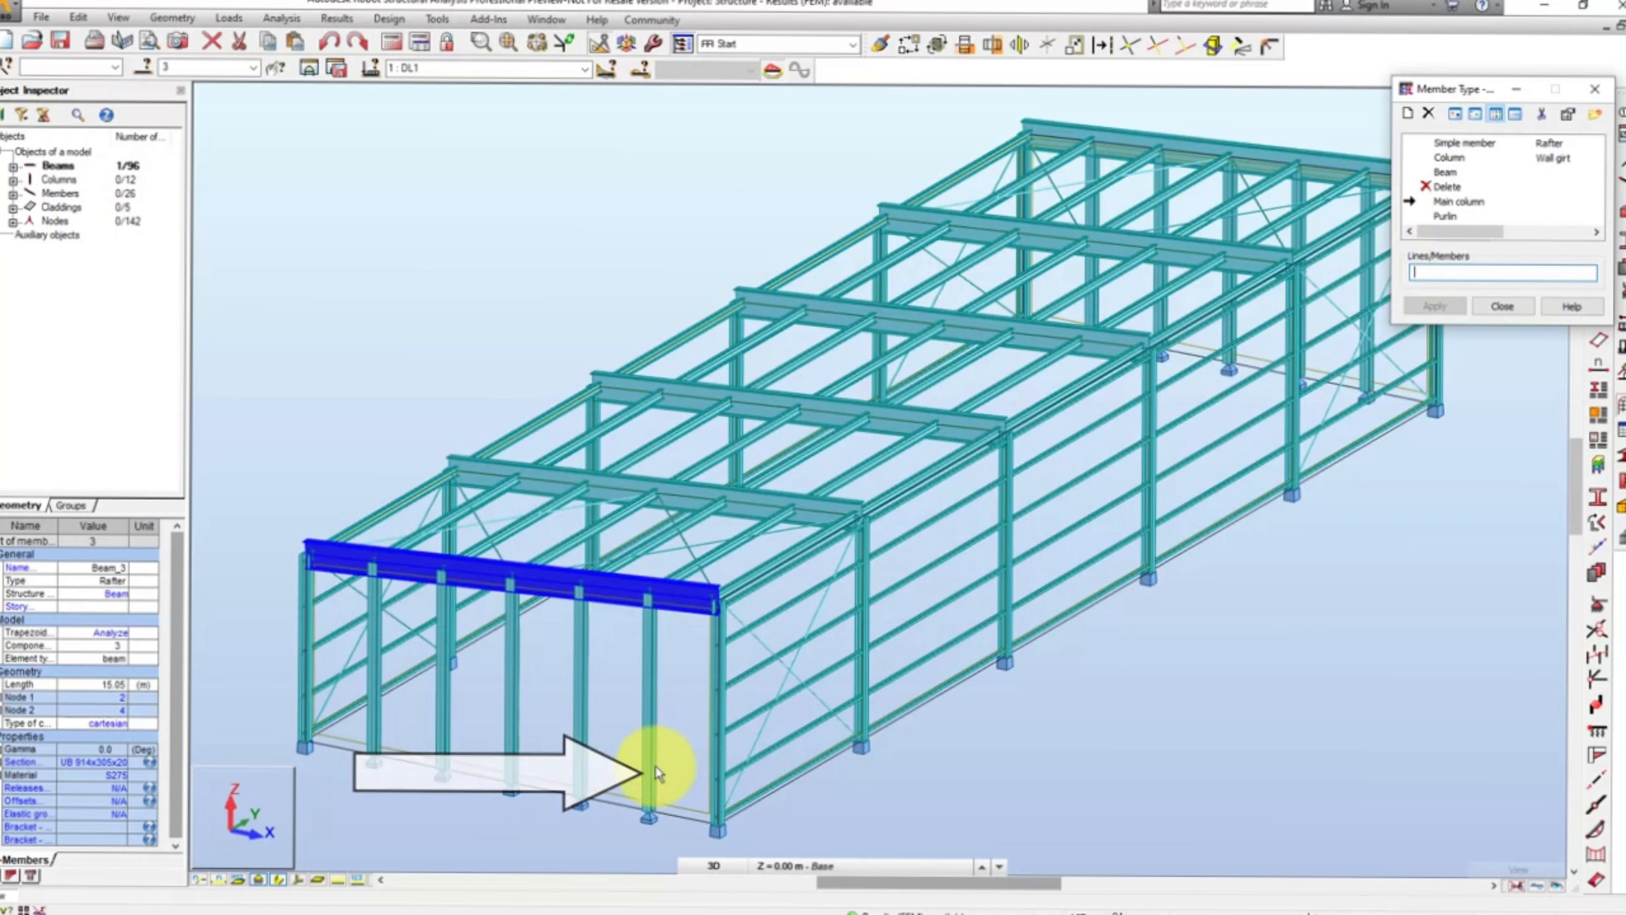
pyautogui.click(648, 767)
pyautogui.rightClick(650, 767)
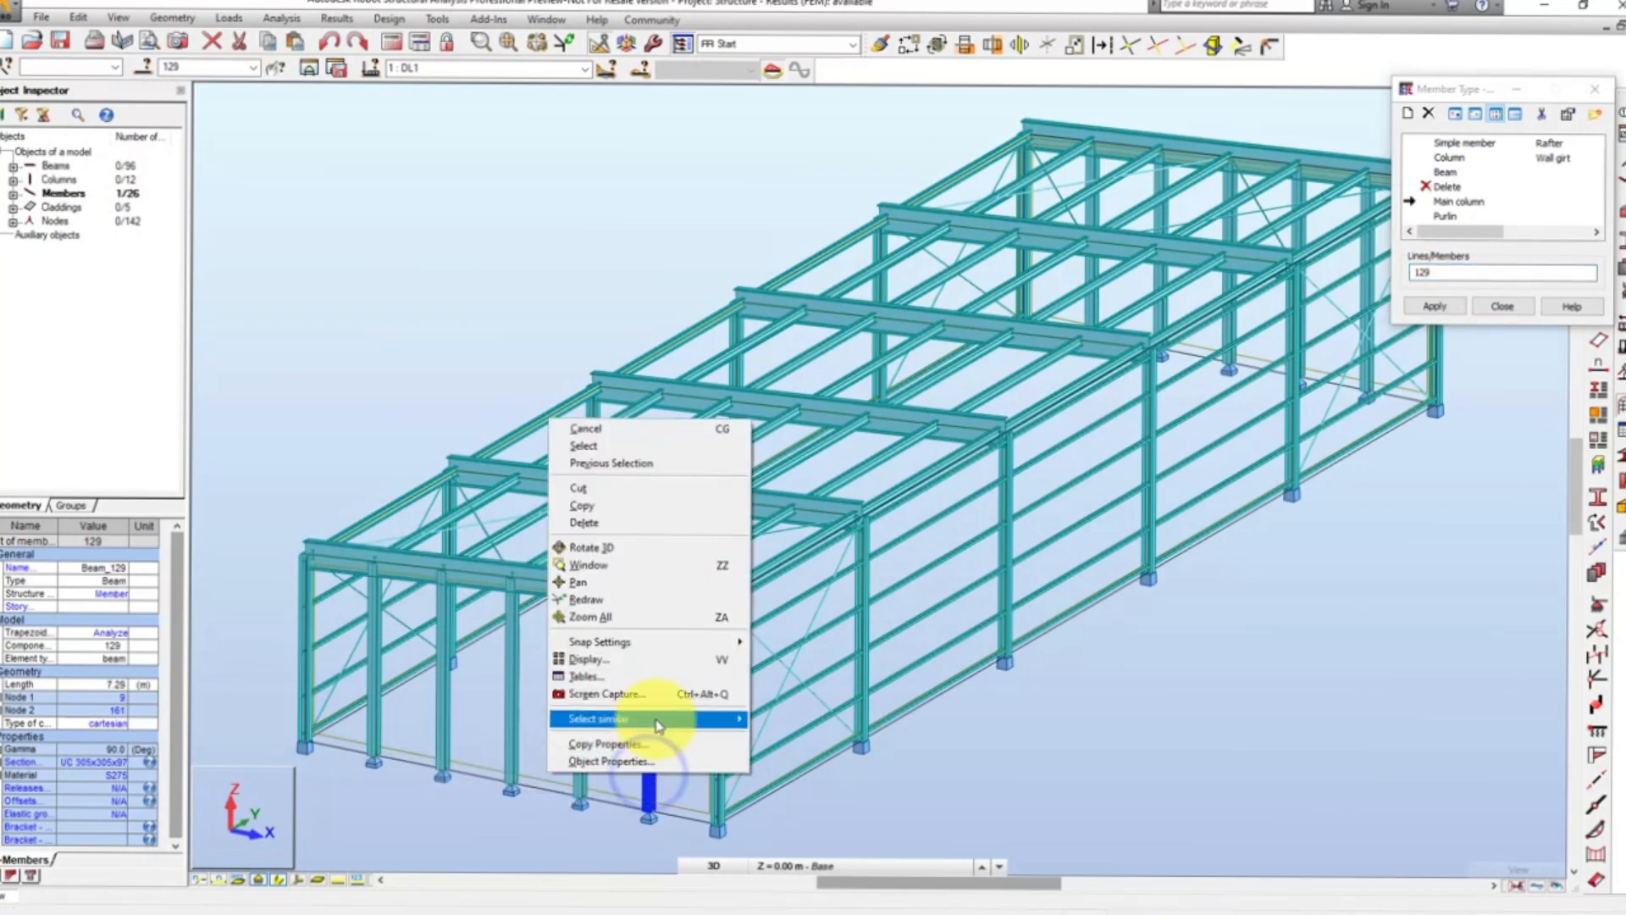
pyautogui.moveTo(659, 726)
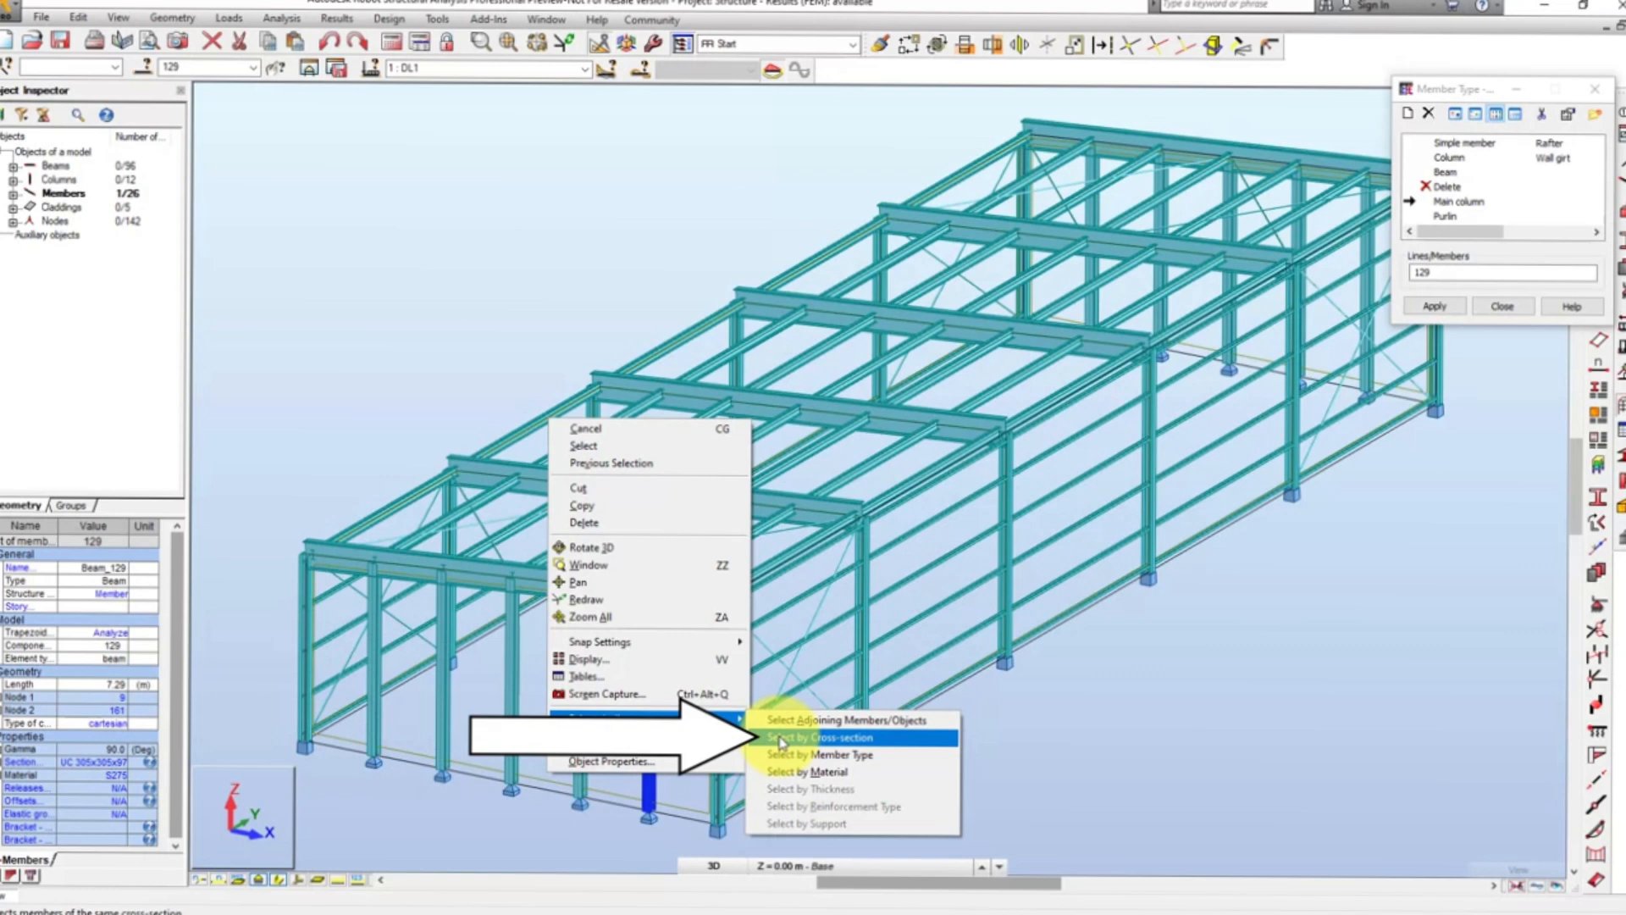
pyautogui.click(780, 738)
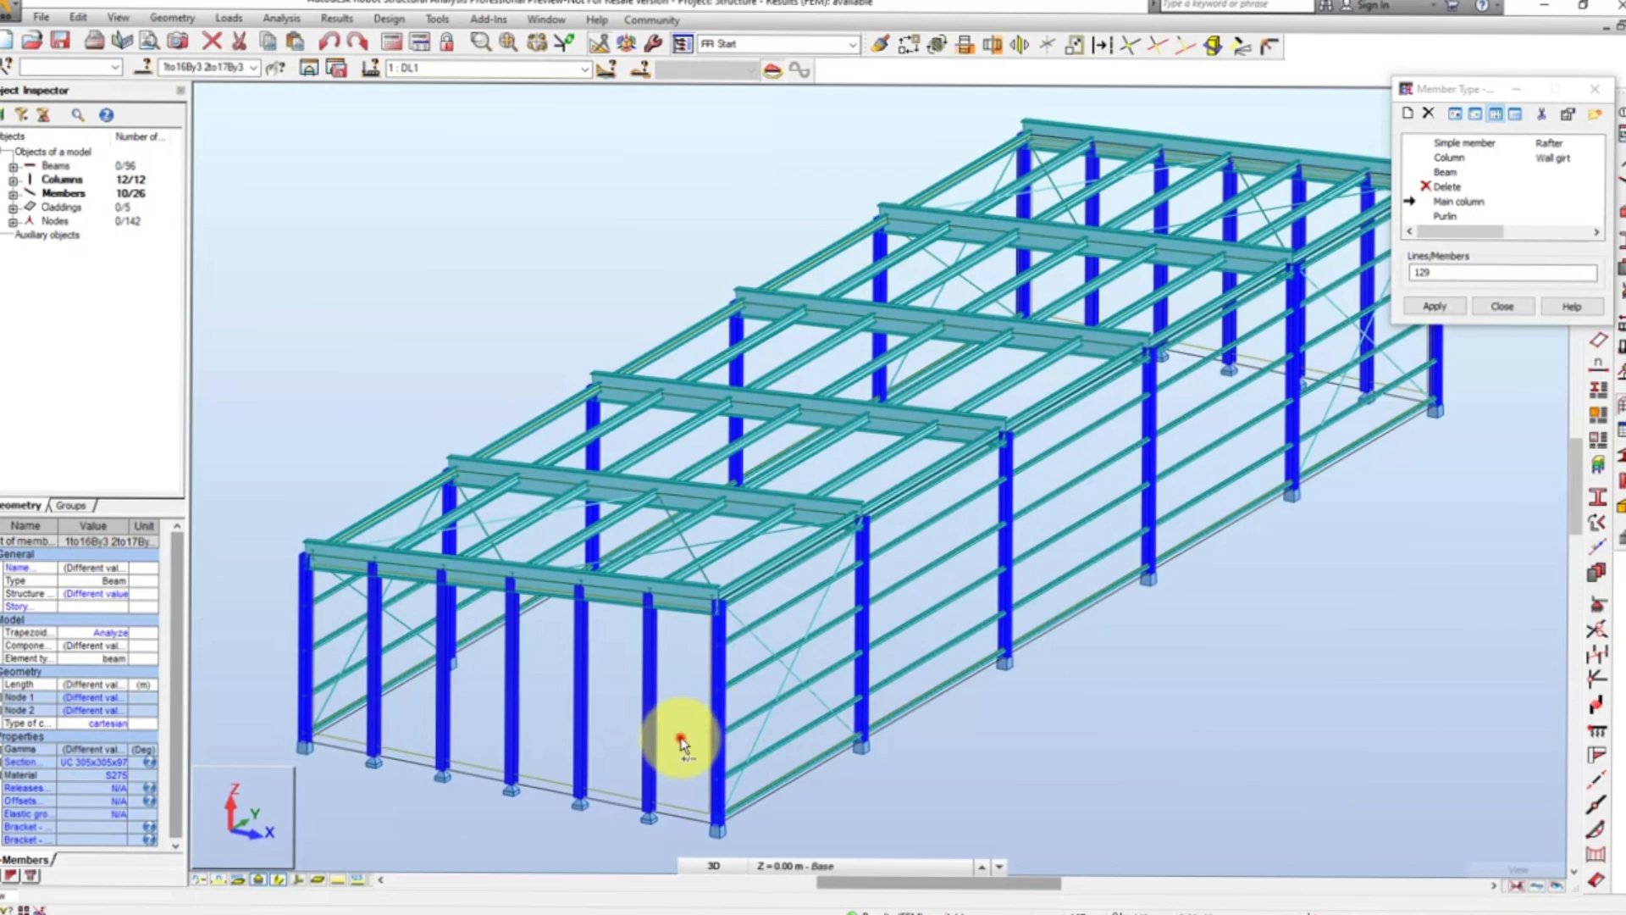
# - Remove the front and rear gable posts from the selection and assign the Main column type to the remaining columns
pyautogui.moveTo(681, 744); pyautogui.dragTo(349, 716)
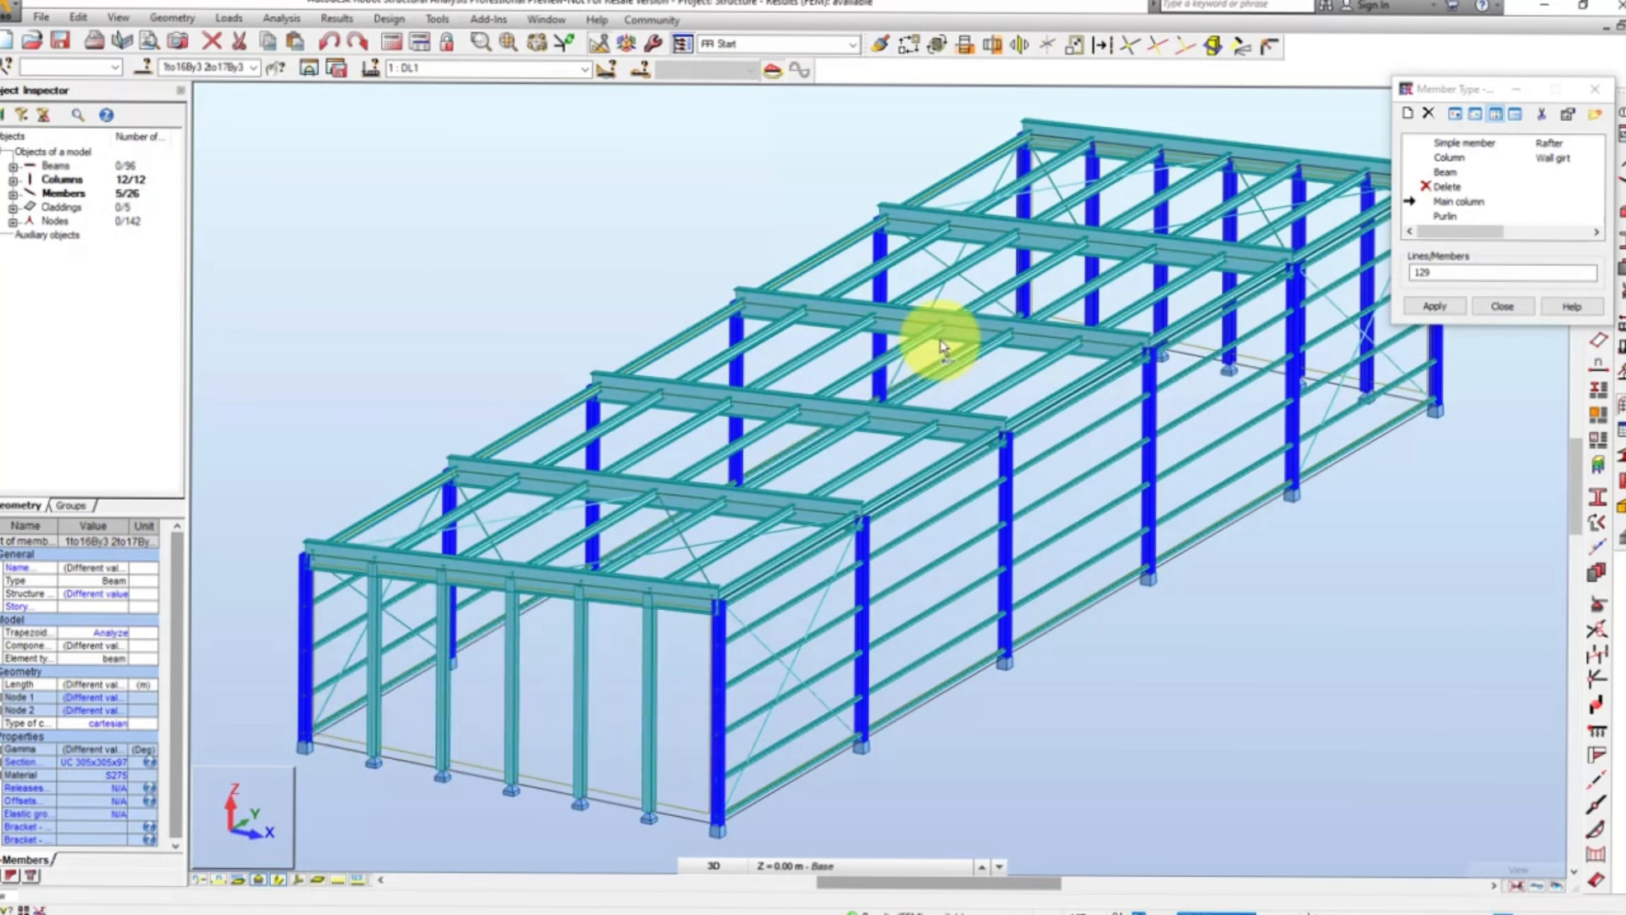
pyautogui.click(1089, 267)
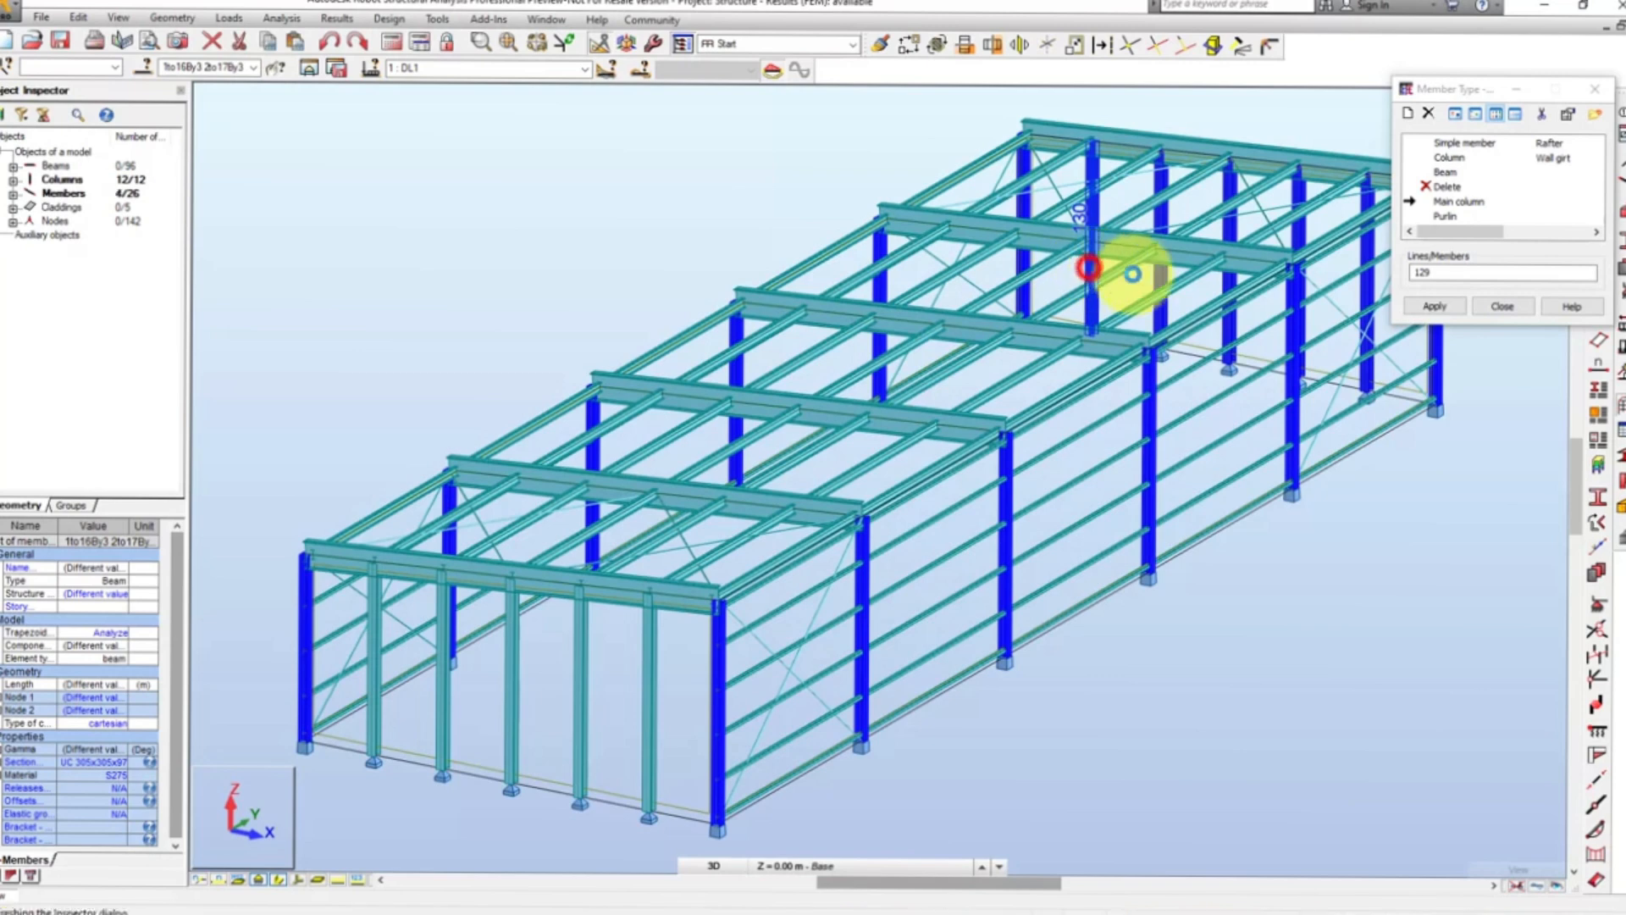
pyautogui.click(1156, 275)
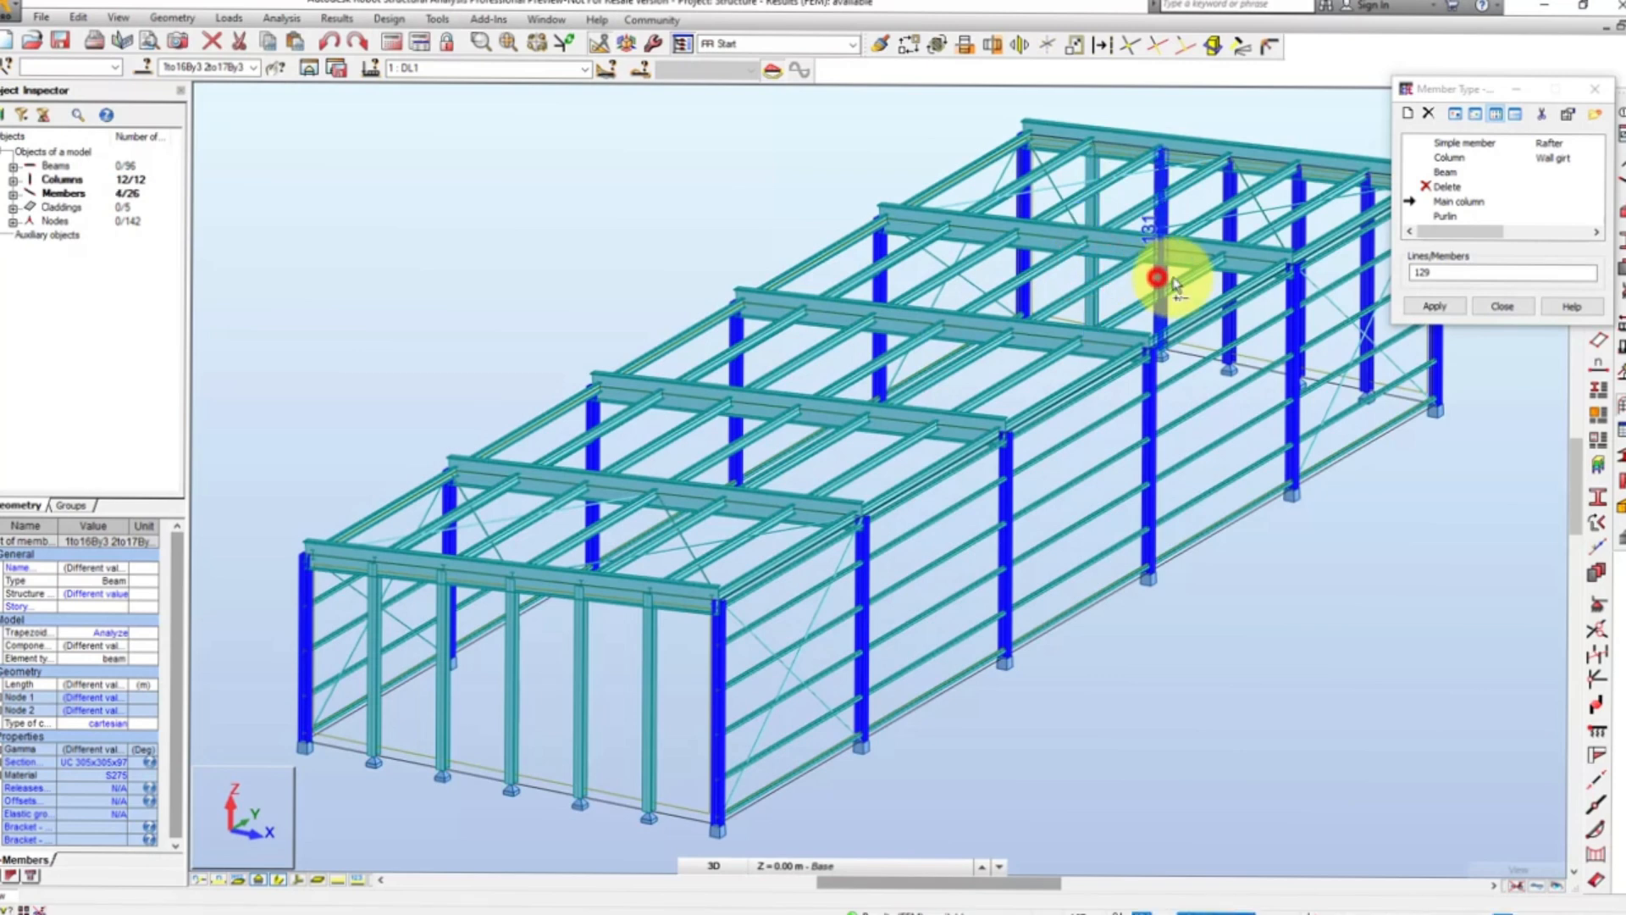
pyautogui.click(1225, 282)
pyautogui.click(1294, 190)
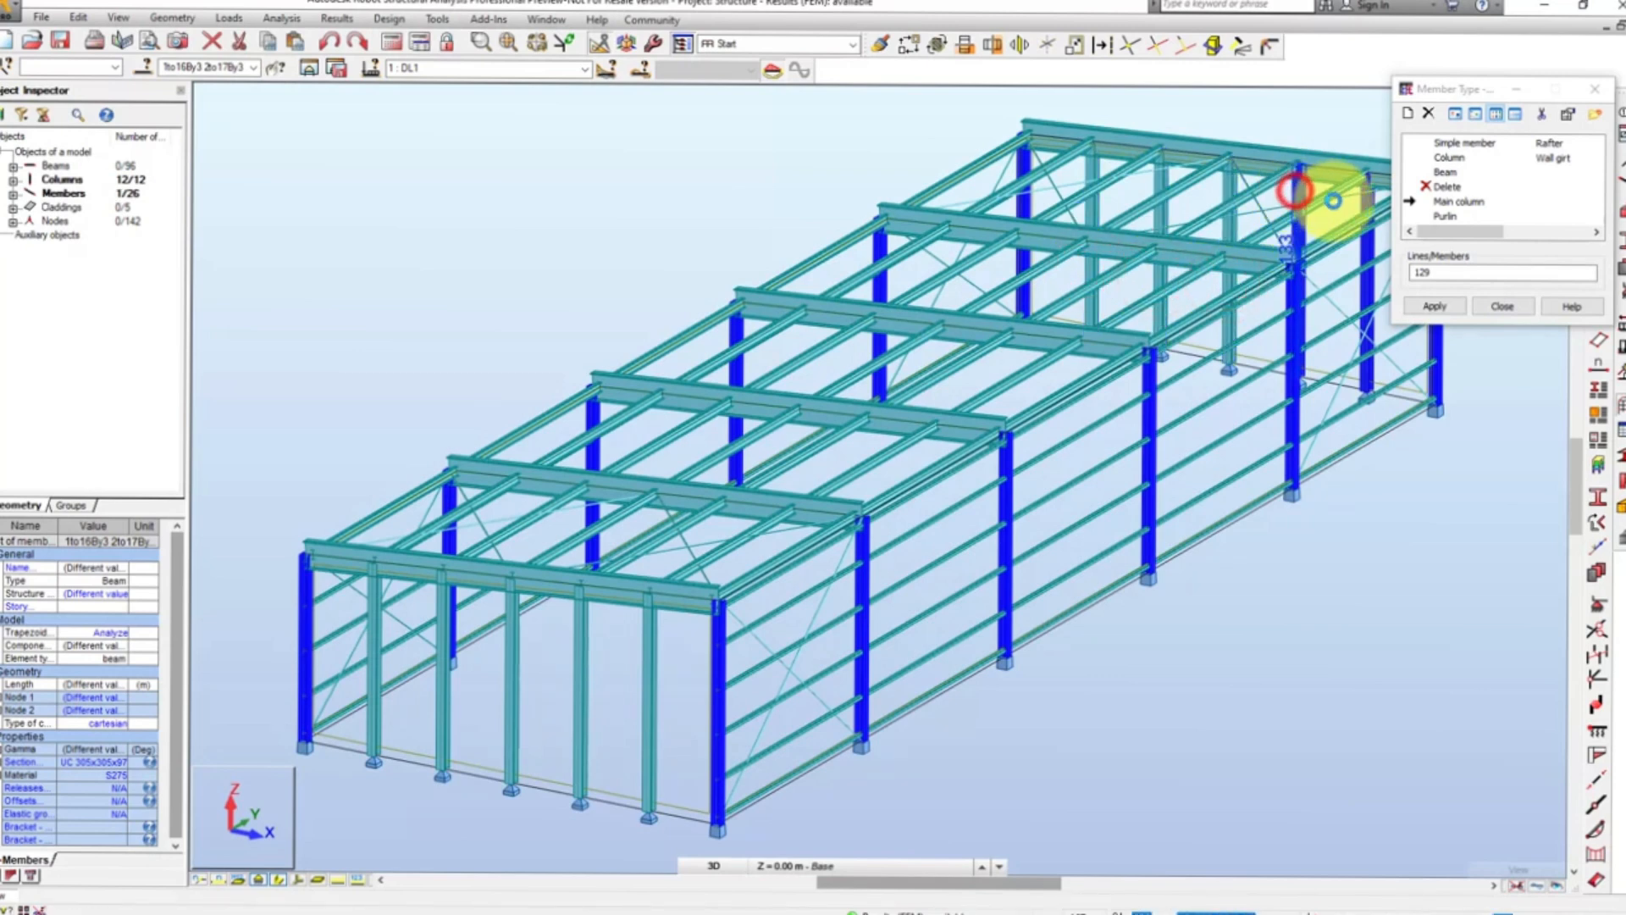
pyautogui.click(1364, 283)
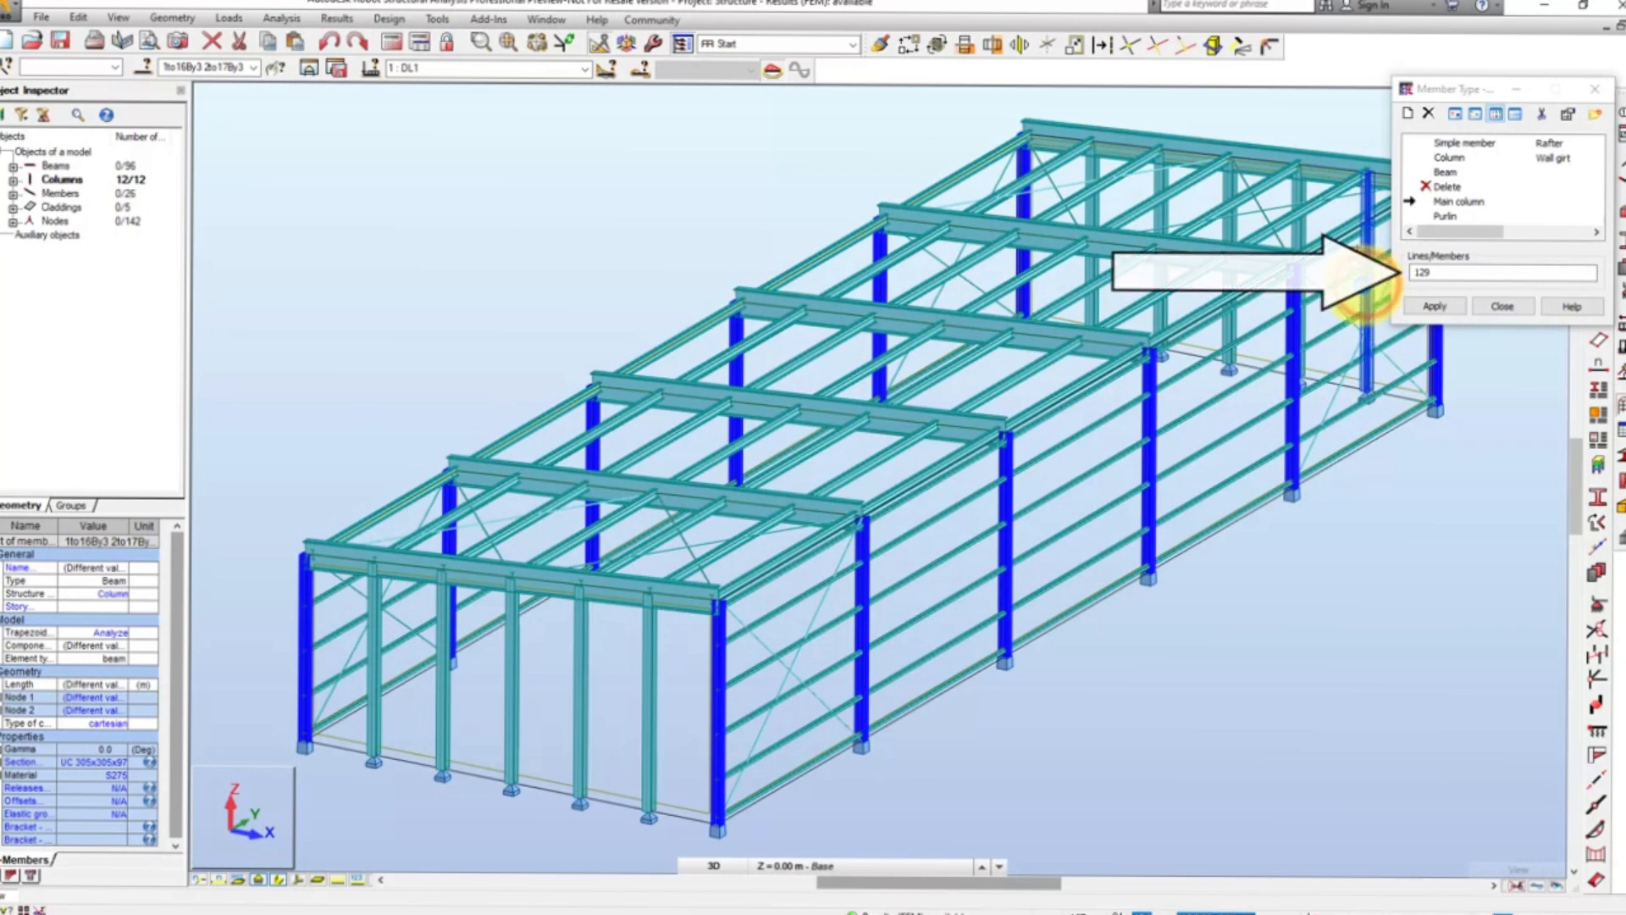
pyautogui.click(1455, 272)
pyautogui.click(1443, 307)
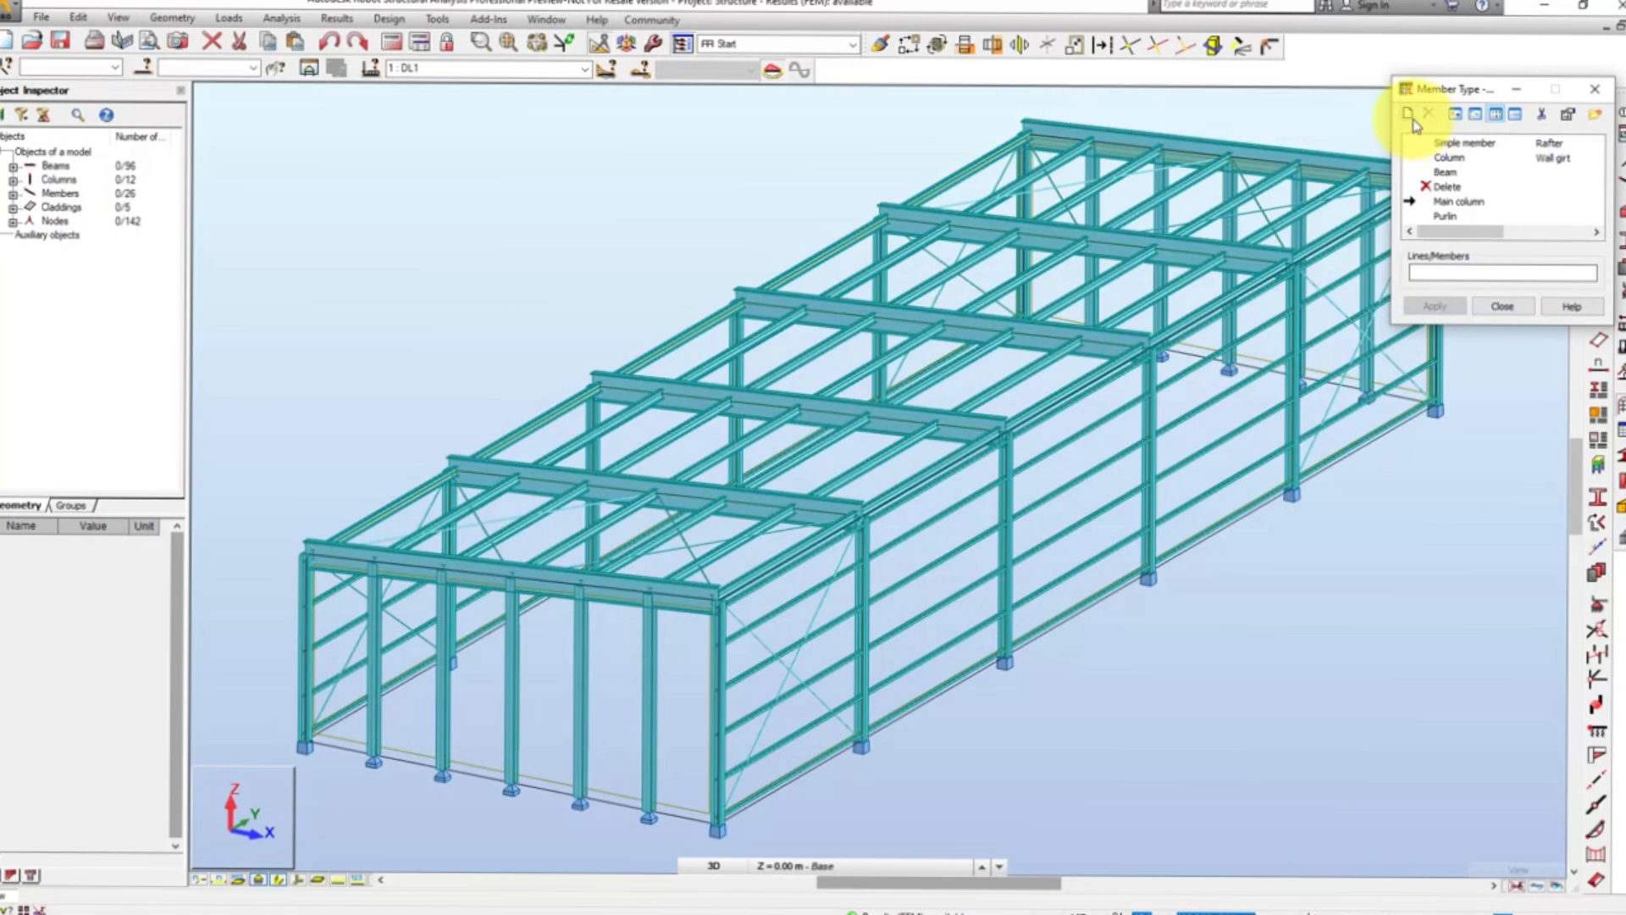
# - Create a new member type named Gable column from the Main column's parameters
pyautogui.click(1408, 112)
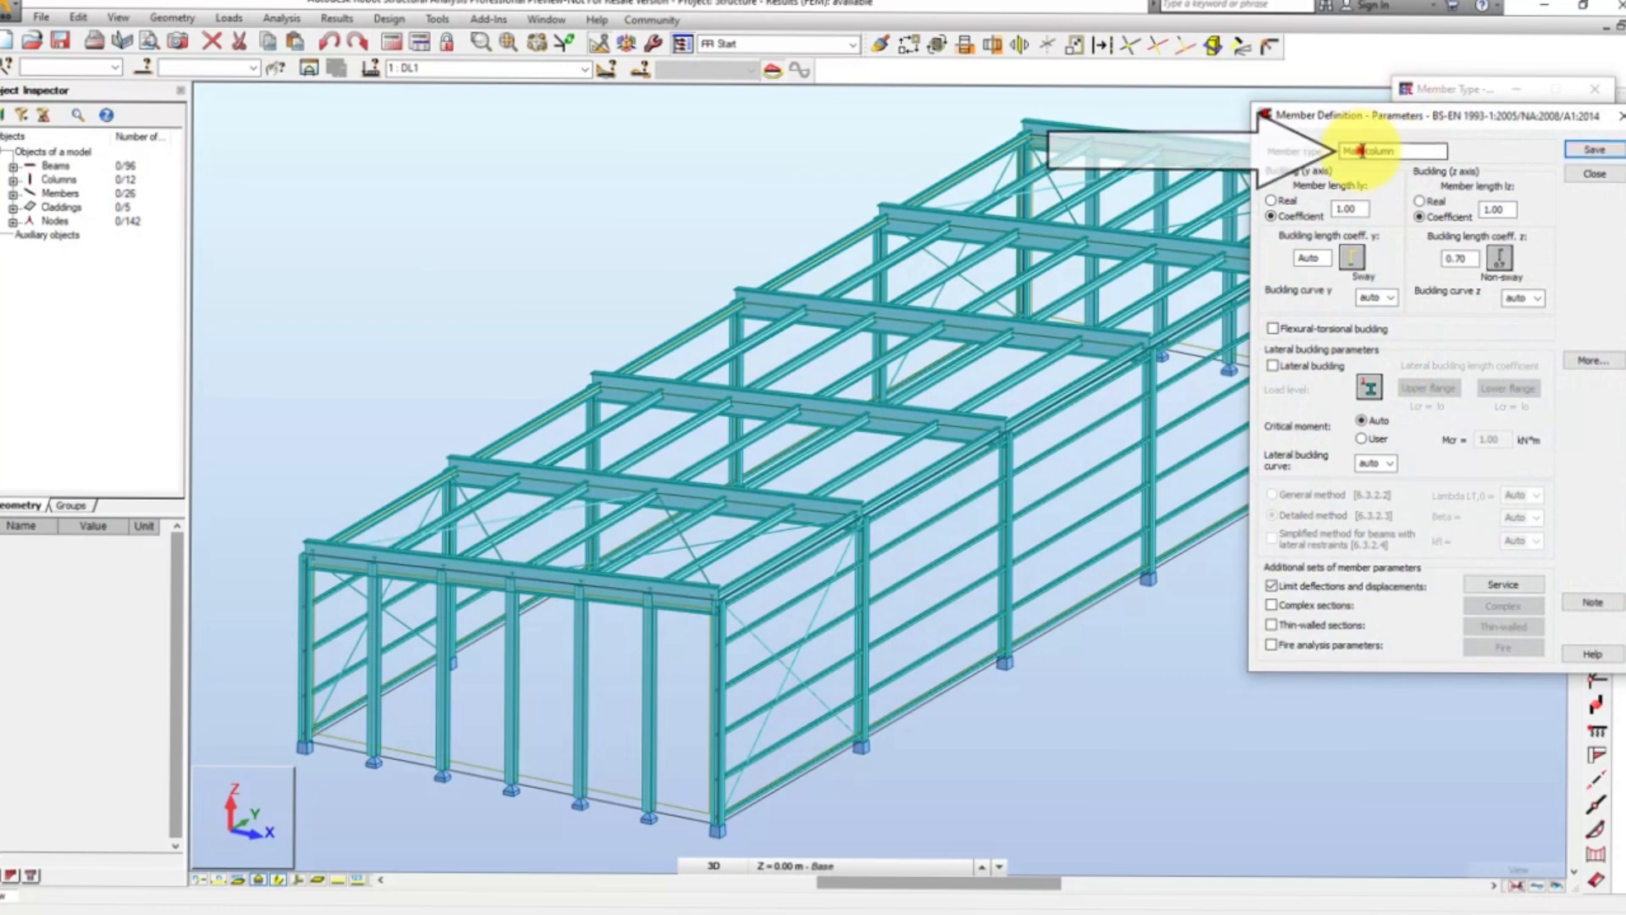
pyautogui.doubleClick(1359, 150)
pyautogui.write('Gable')
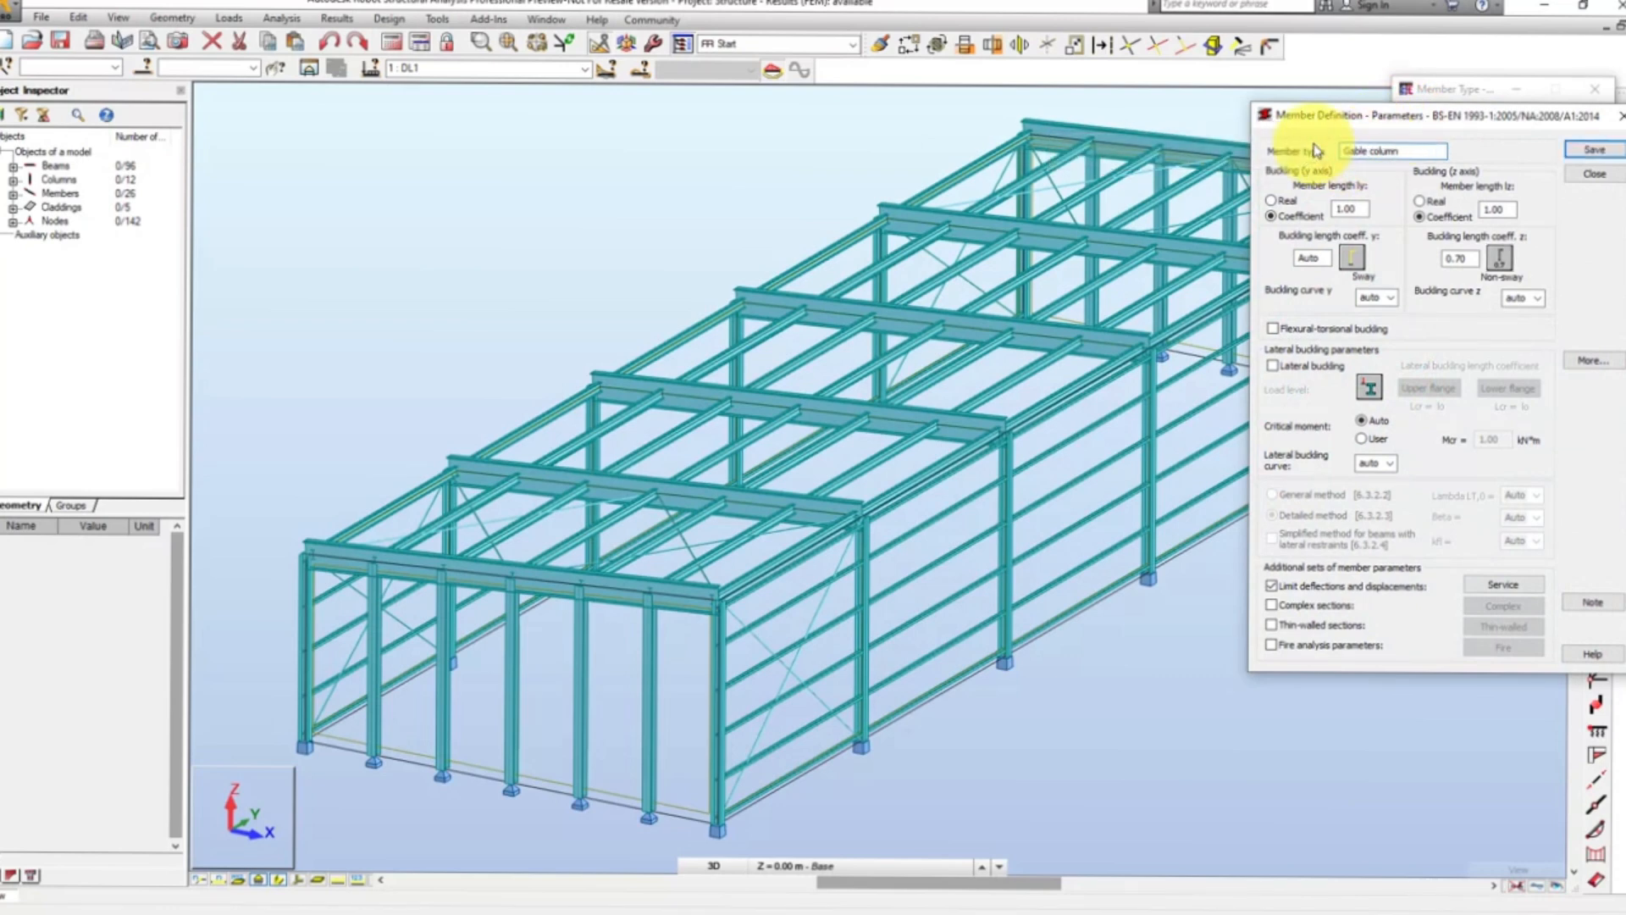
# - Set the Gable column's y-axis buckling to the 0.70 sway scheme and switch its 0.70 z-axis buckling to a sway structure
pyautogui.click(1349, 252)
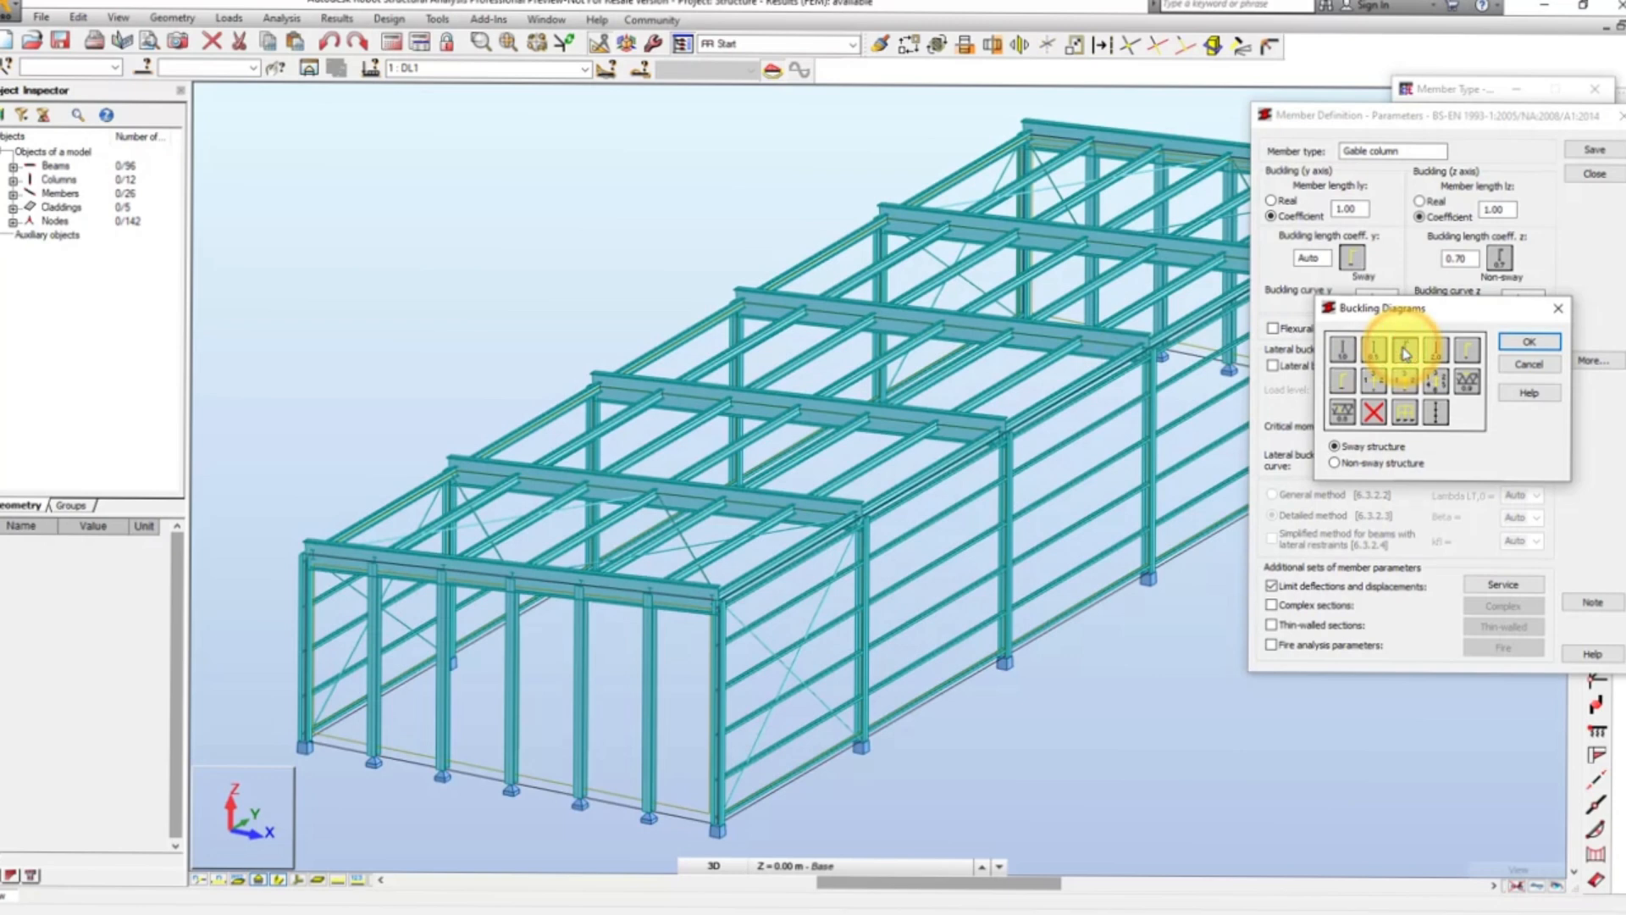
pyautogui.click(1525, 342)
pyautogui.click(1509, 259)
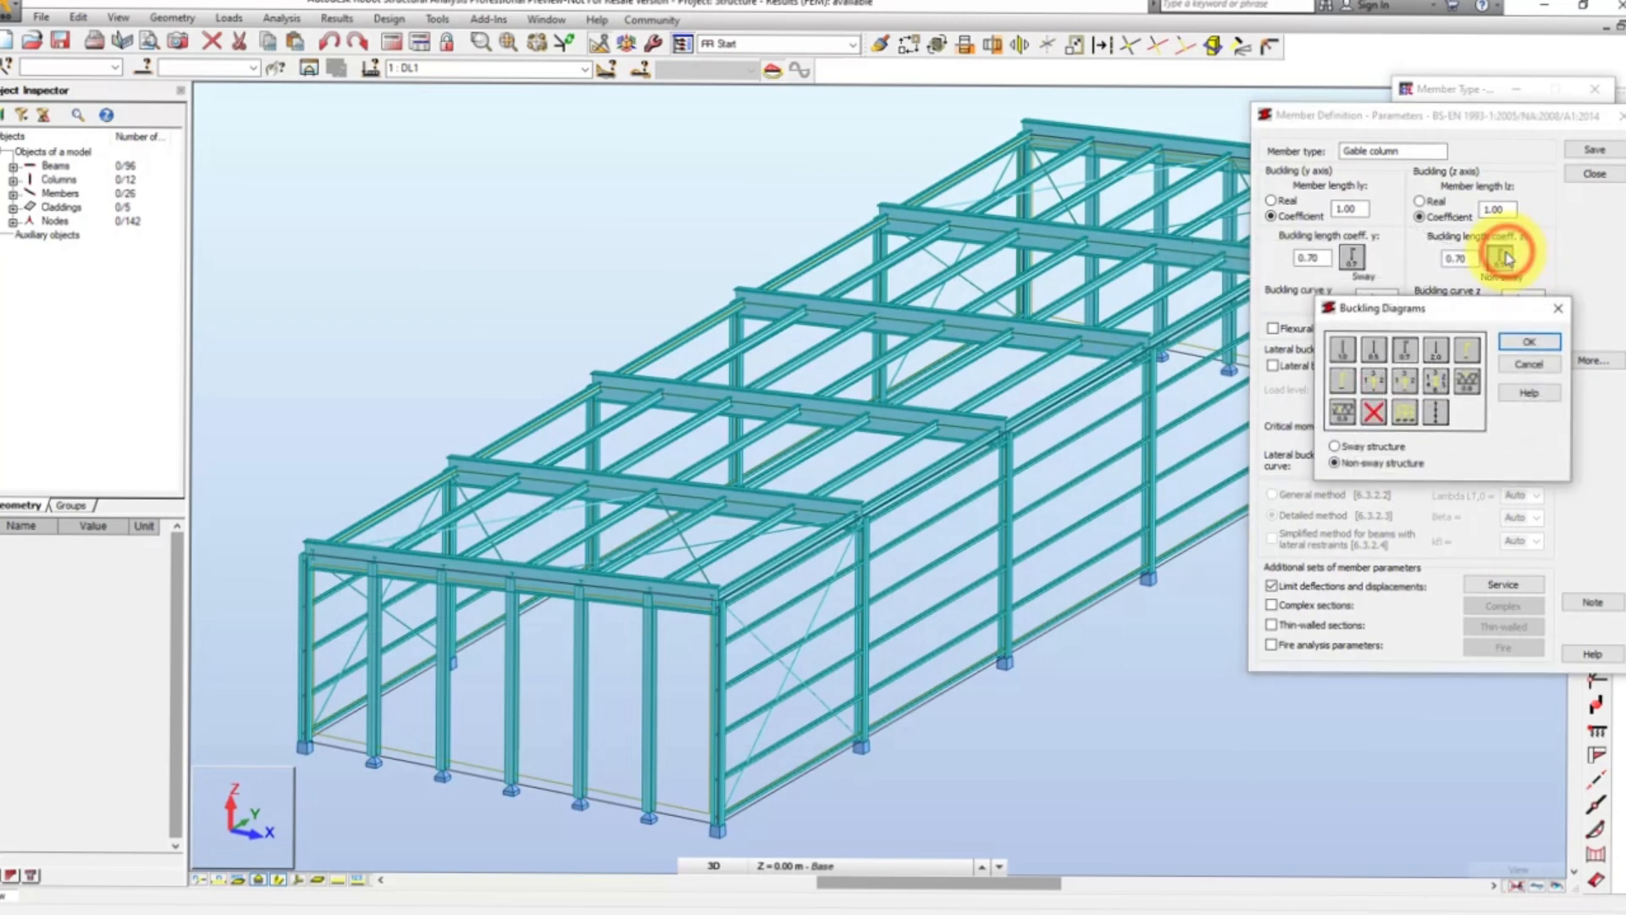
pyautogui.click(1359, 447)
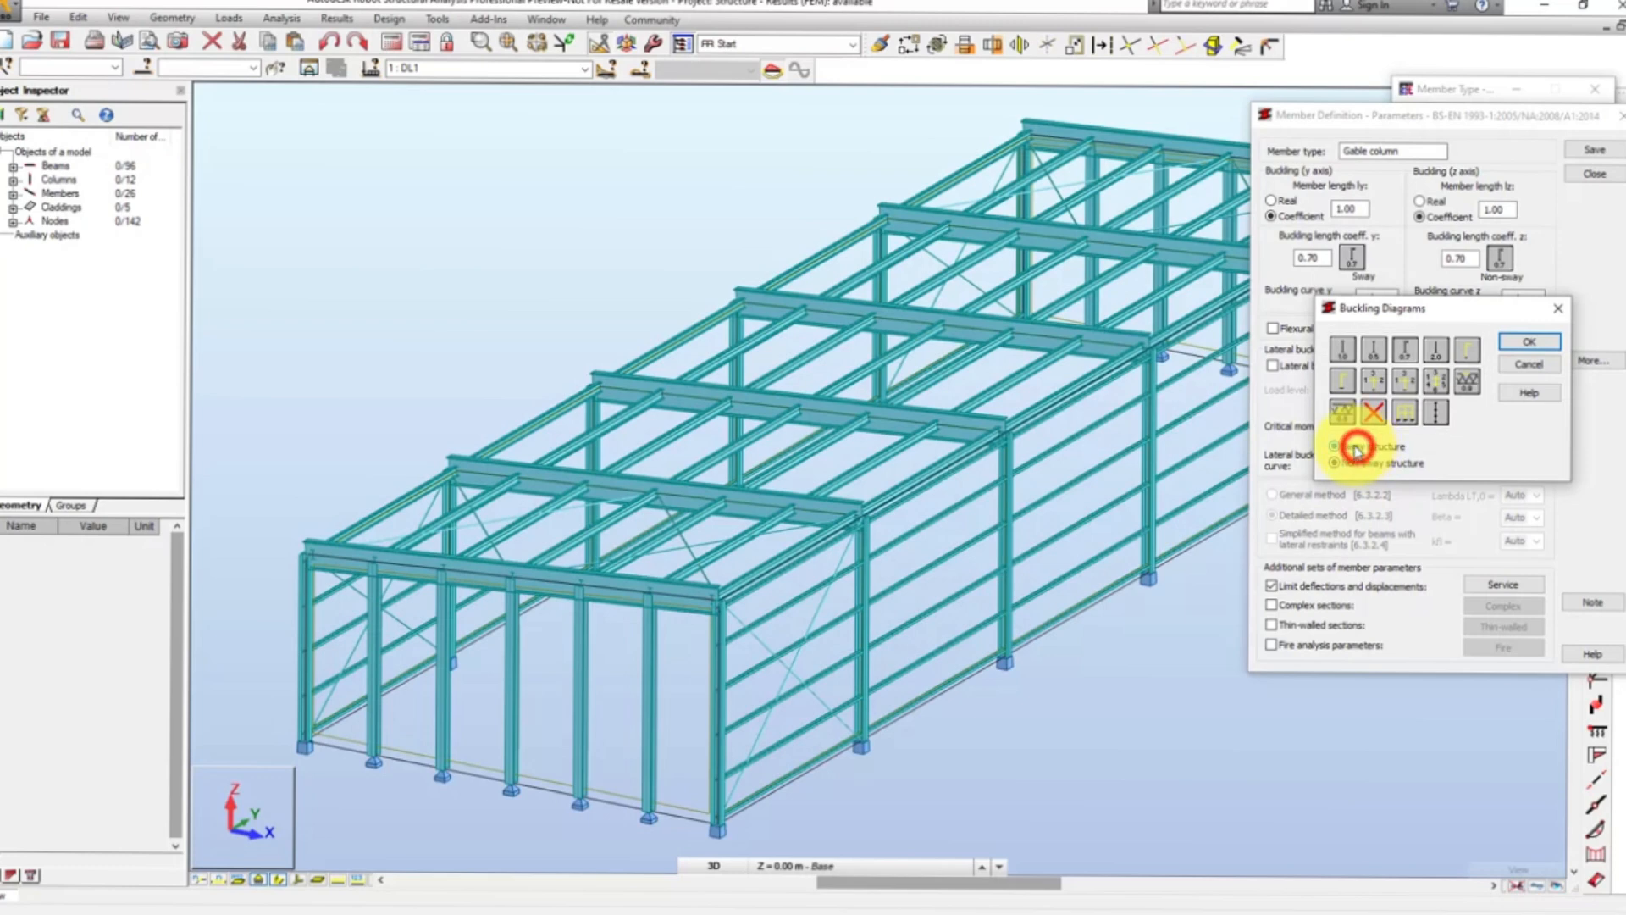
pyautogui.click(1530, 342)
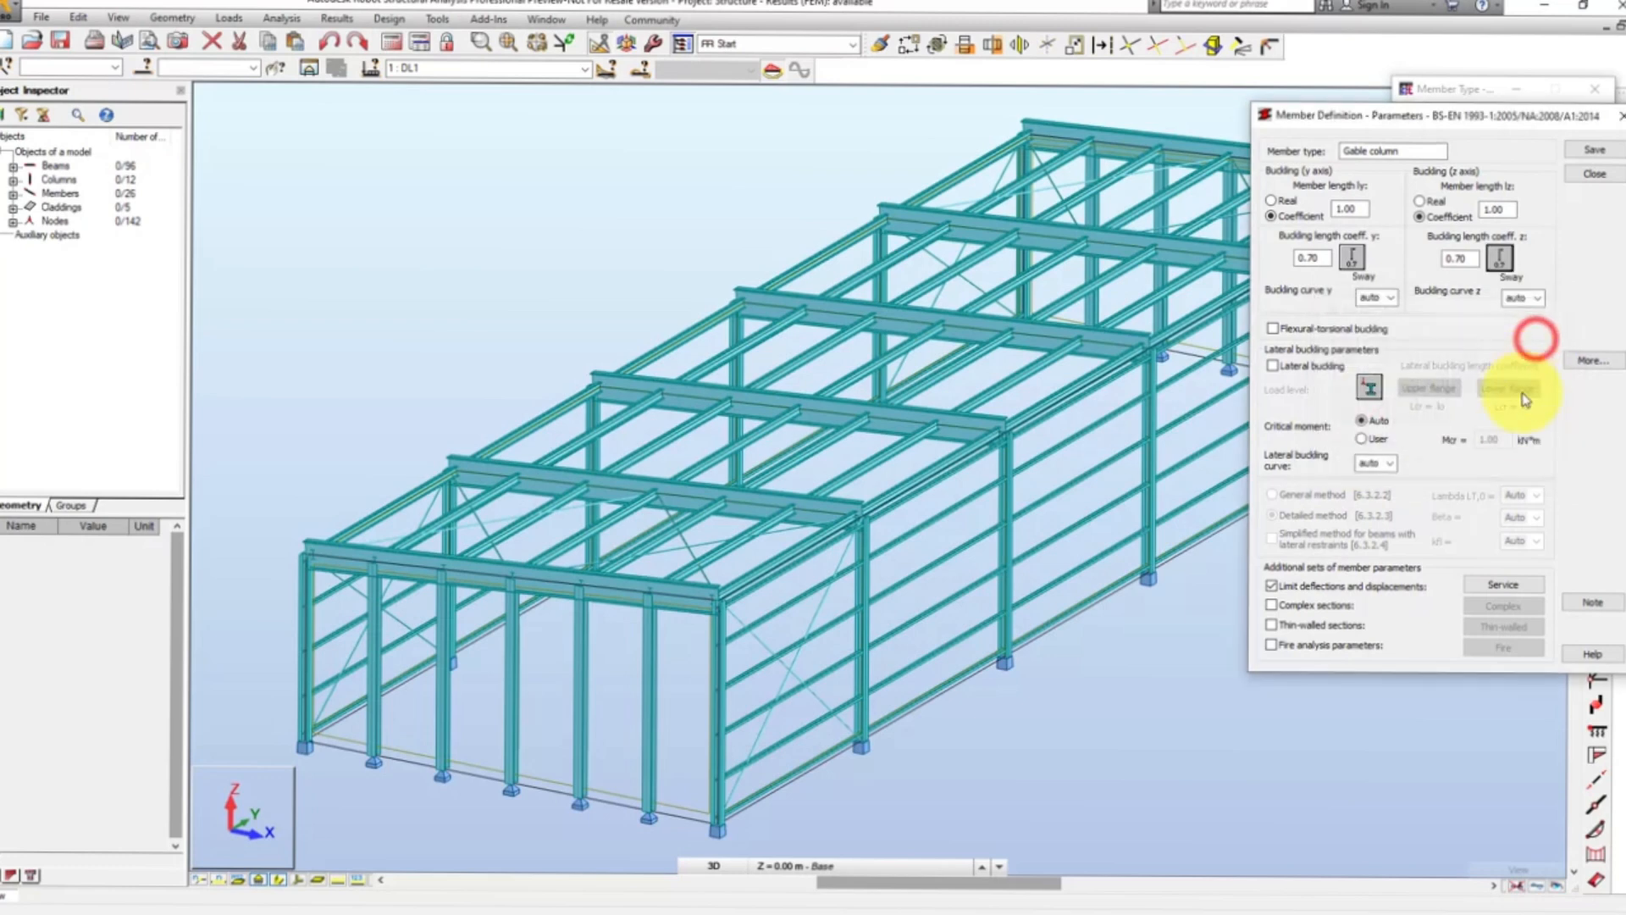
# - Keep the L/300 node displacement limits in X and Y for the Gable column and save the type
pyautogui.click(1501, 586)
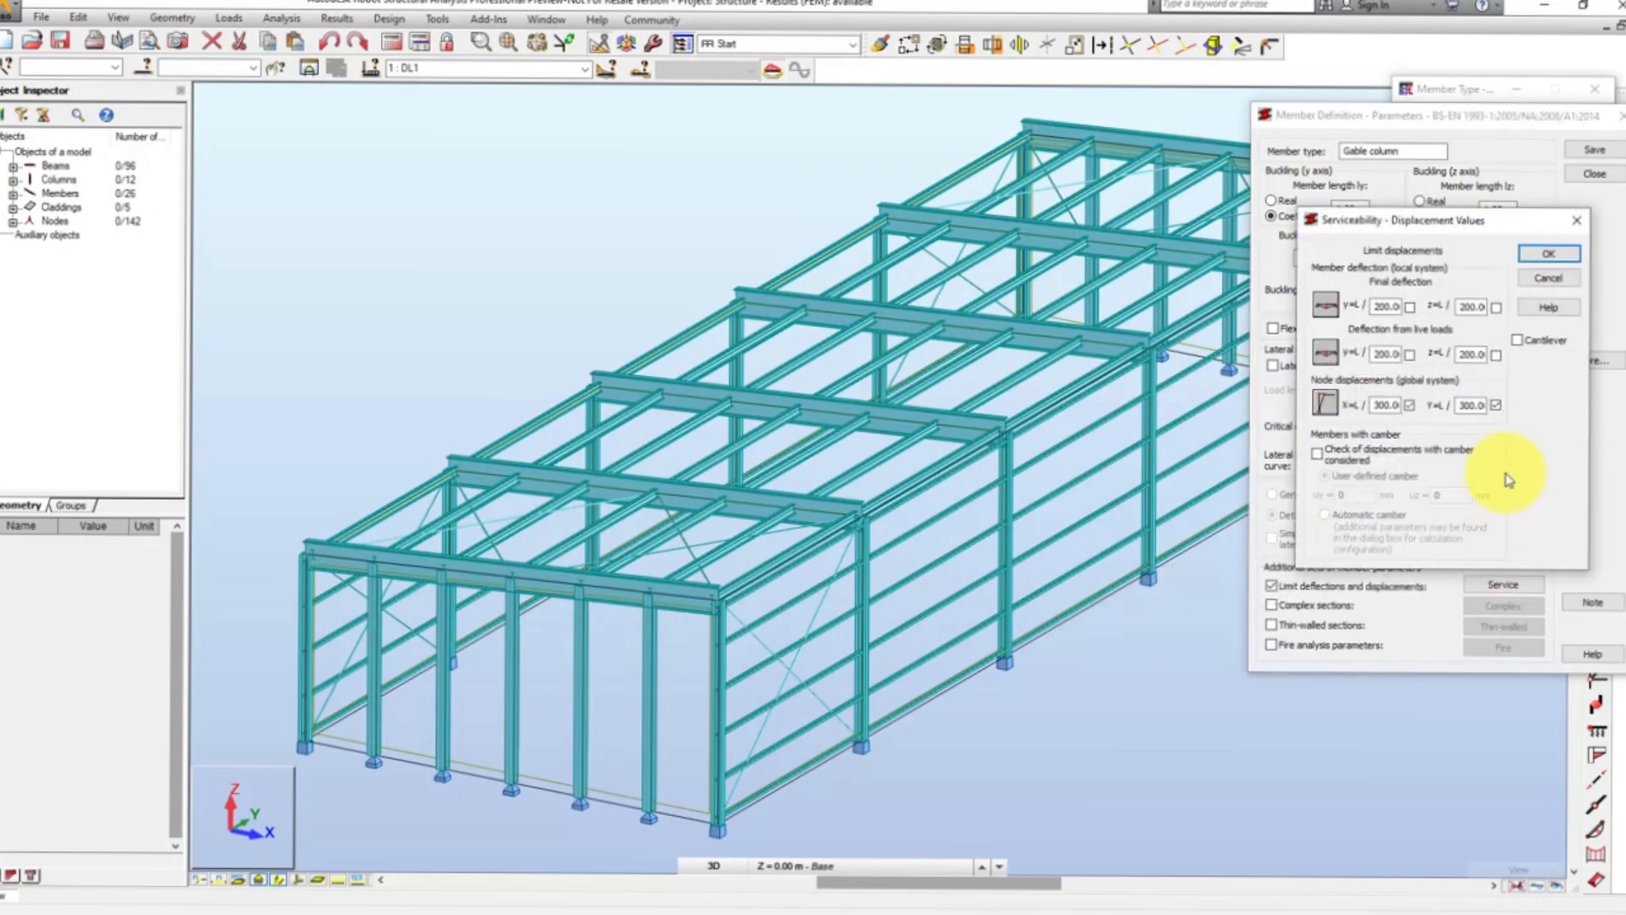
pyautogui.click(1548, 253)
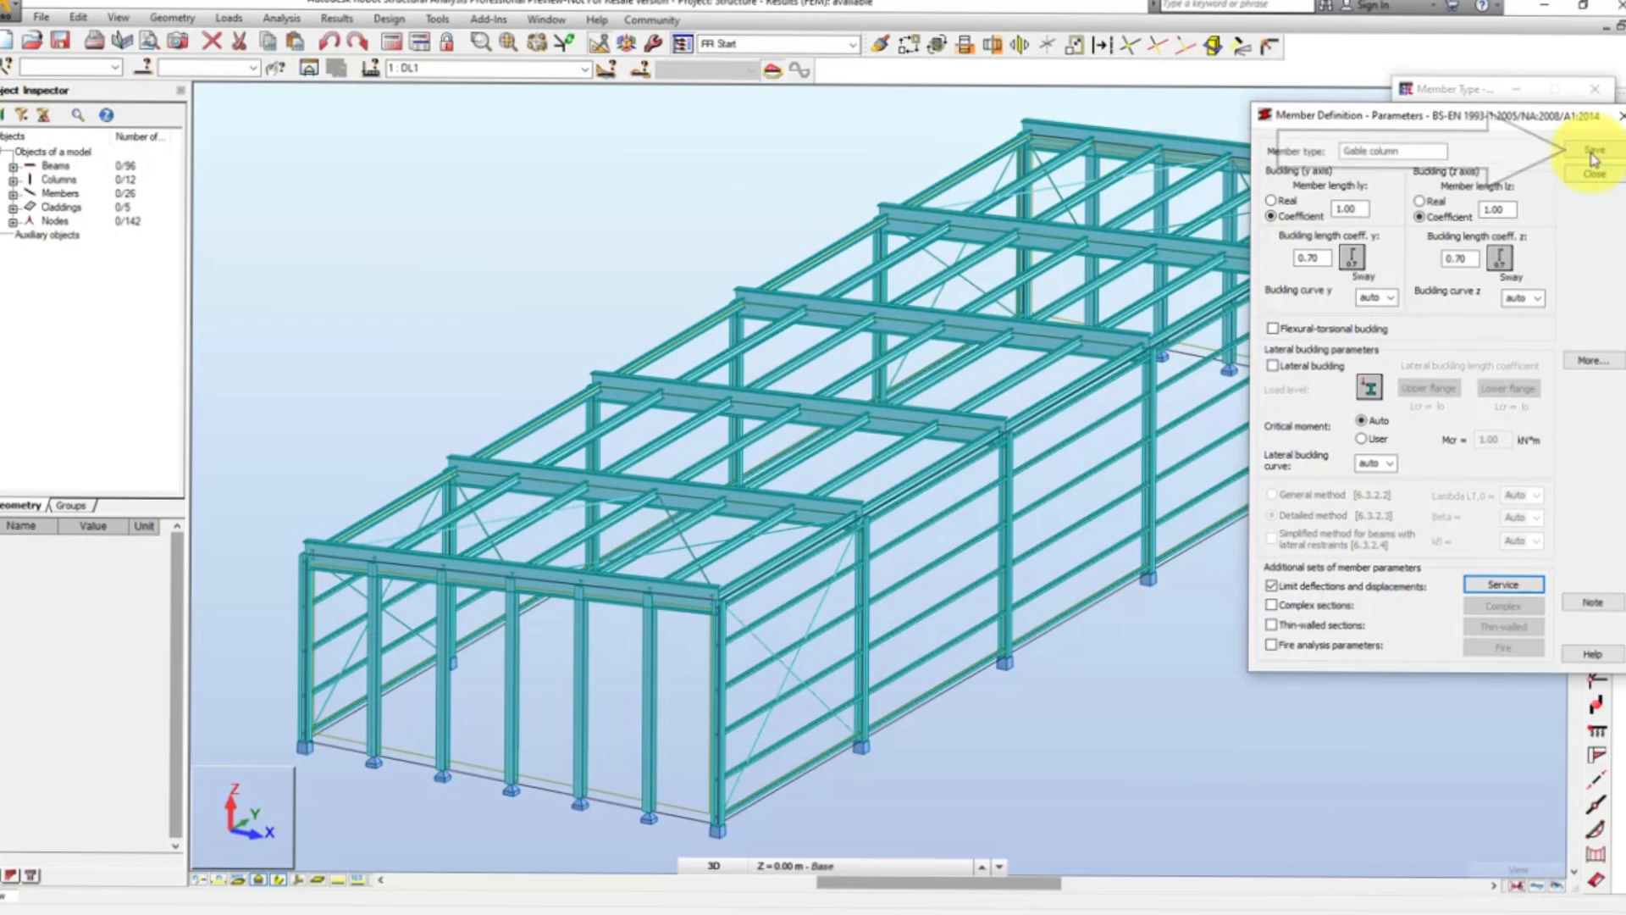
pyautogui.click(1595, 151)
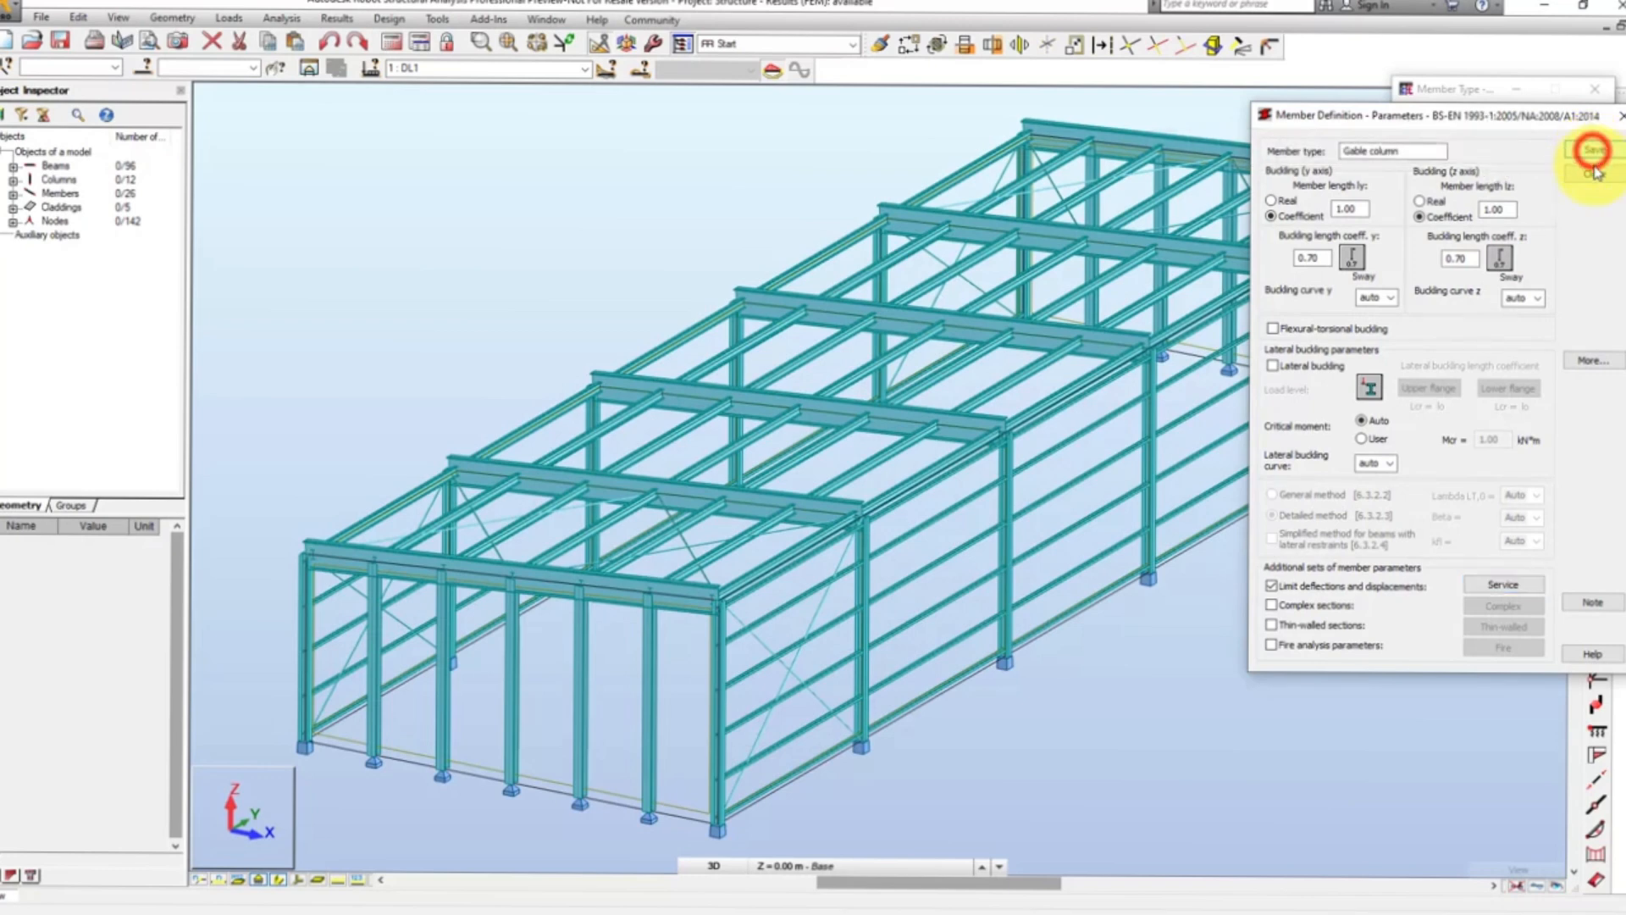
pyautogui.click(1594, 172)
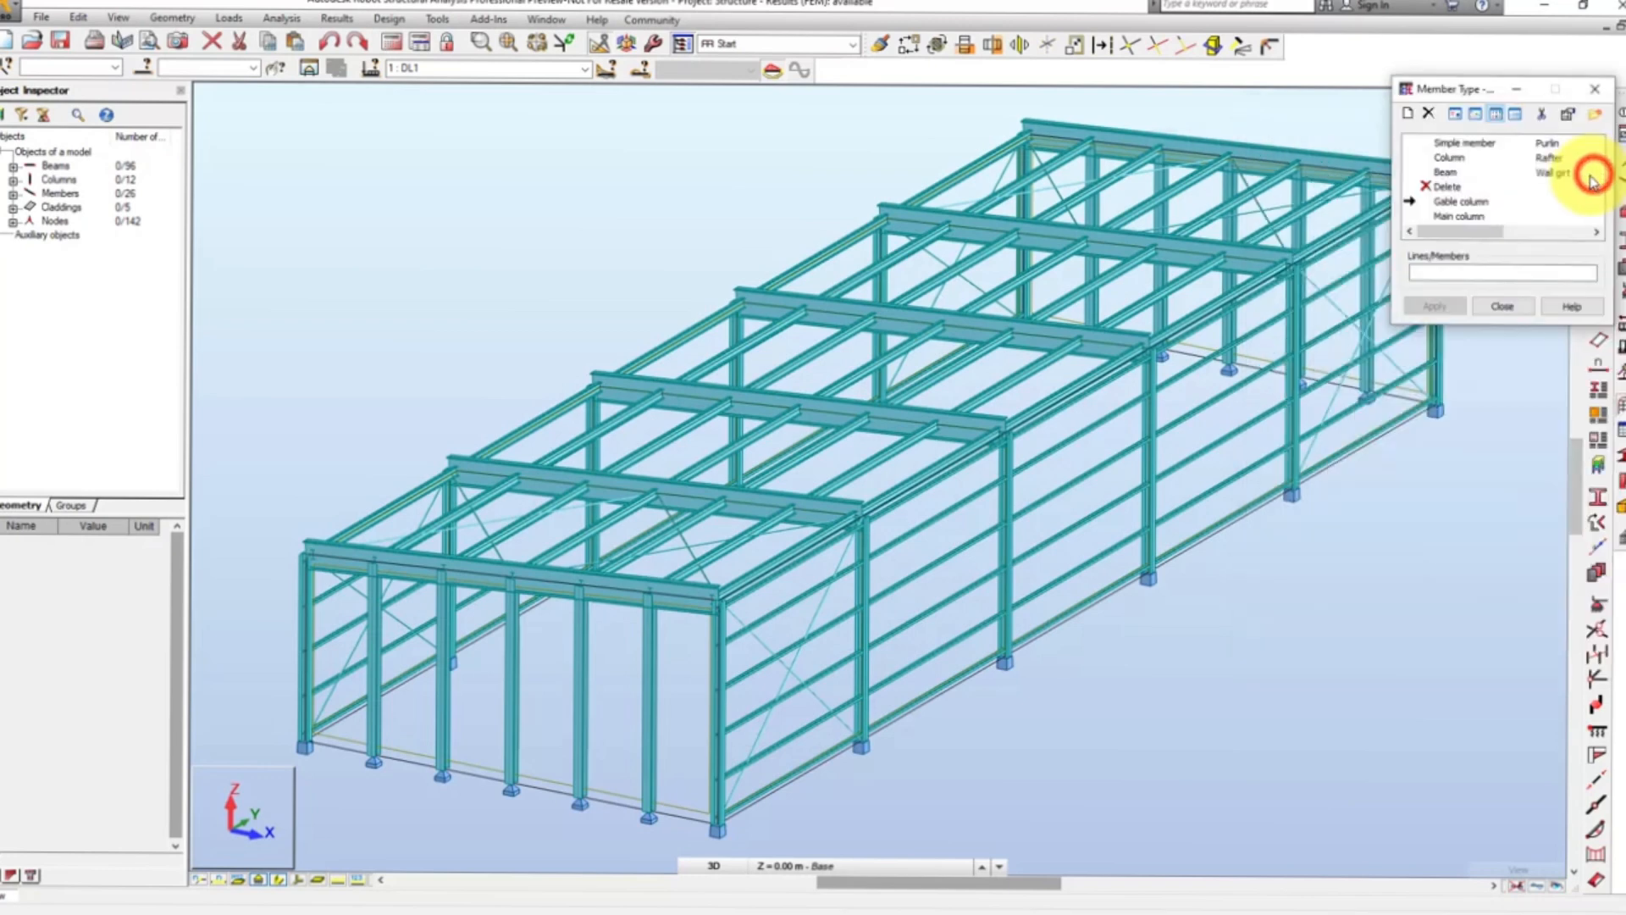
# - Assign the Gable column type to the five front and five rear gable posts, members 125 to 134
pyautogui.click(1454, 271)
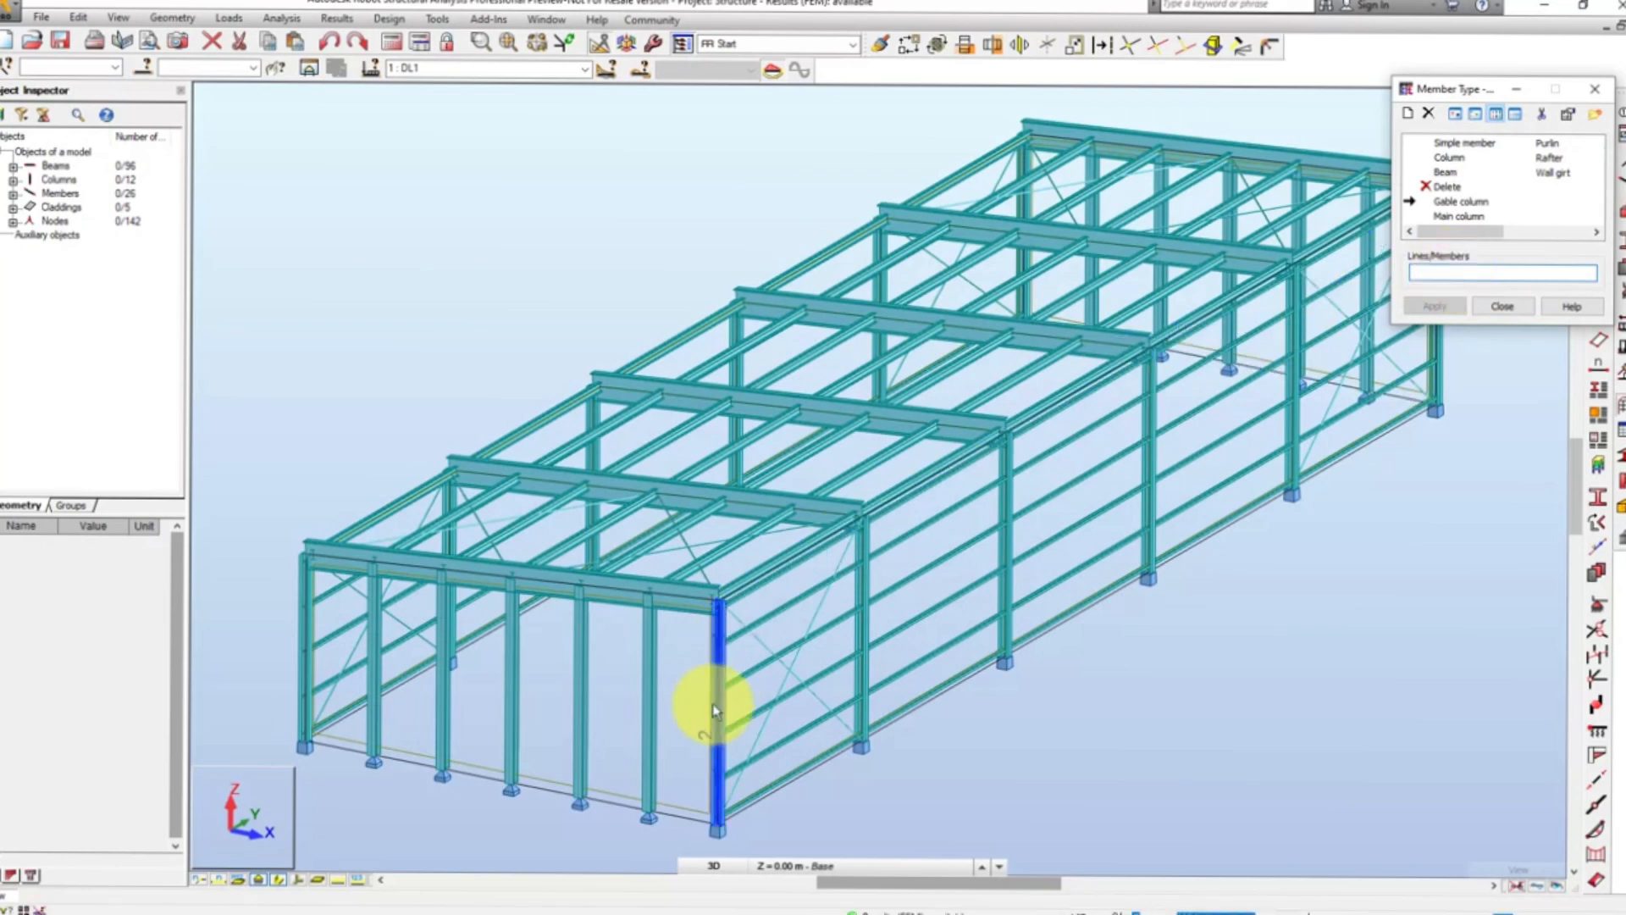
pyautogui.moveTo(682, 754); pyautogui.dragTo(372, 728)
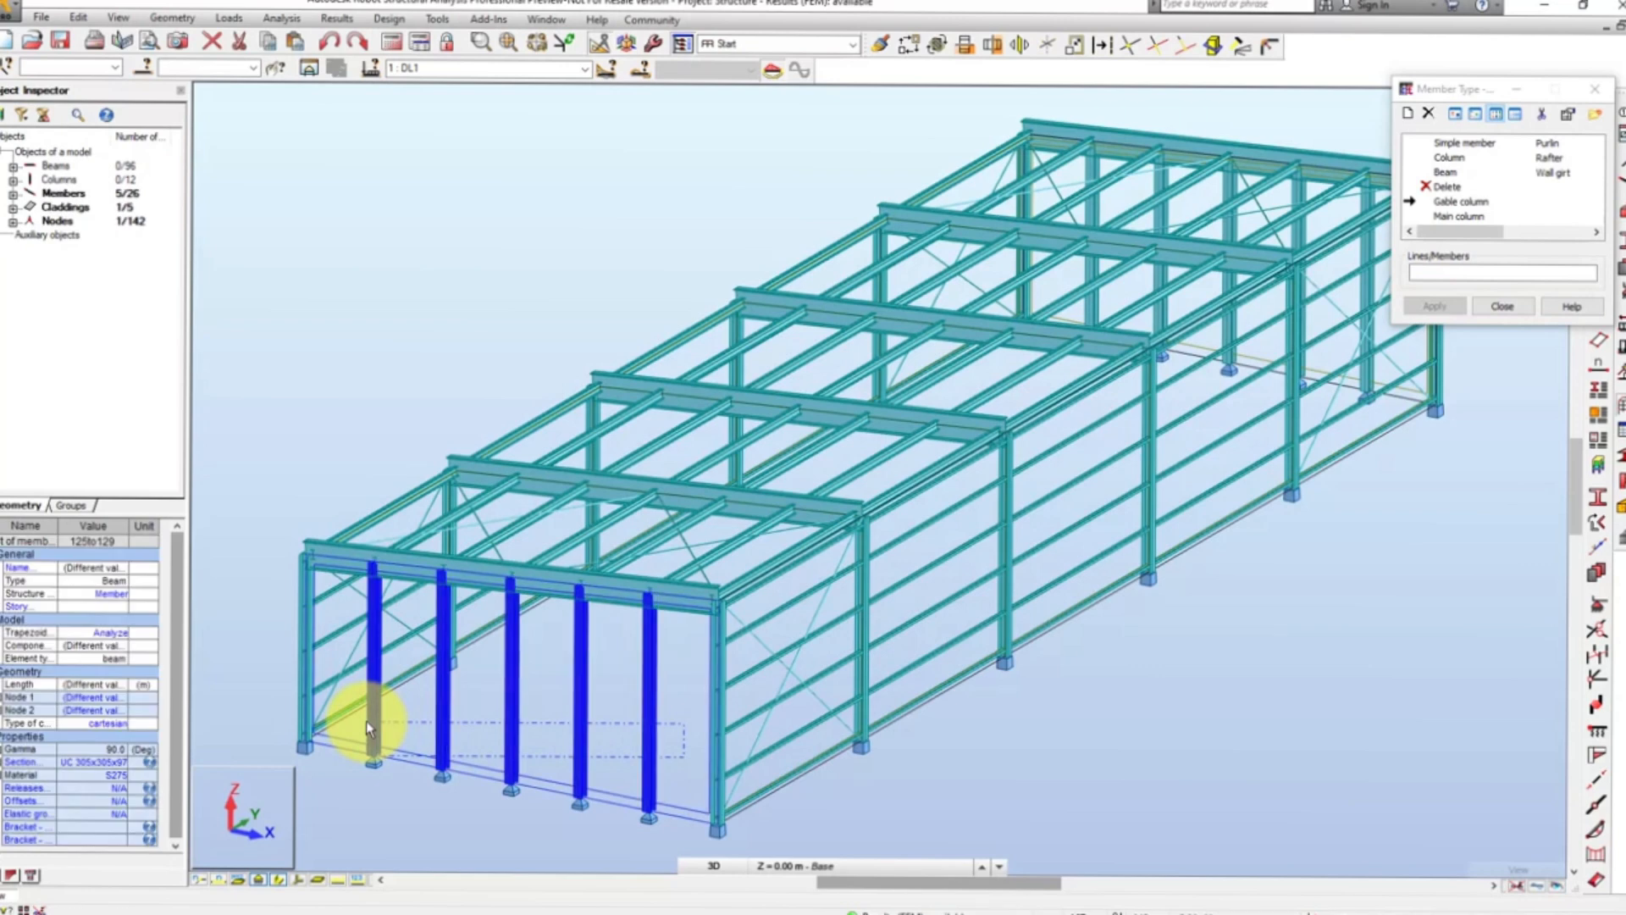
pyautogui.keyDown('ctrl'); pyautogui.click(1091, 209); pyautogui.keyUp('ctrl')
pyautogui.keyDown('ctrl'); pyautogui.click(1161, 212); pyautogui.keyUp('ctrl')
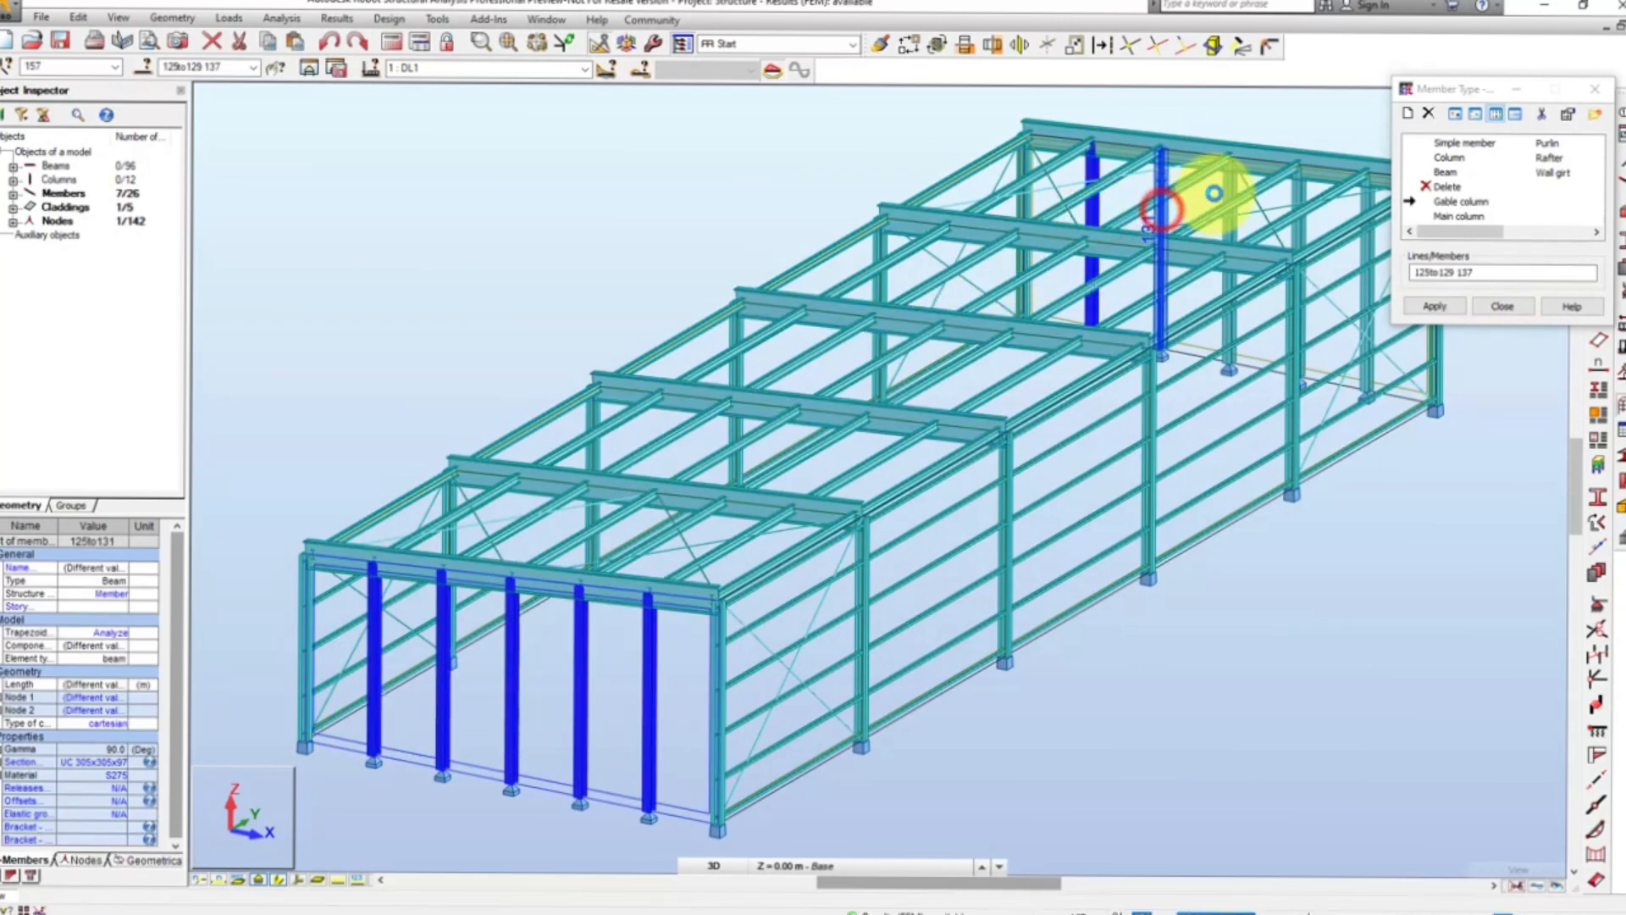
pyautogui.keyDown('ctrl'); pyautogui.click(1233, 186); pyautogui.keyUp('ctrl')
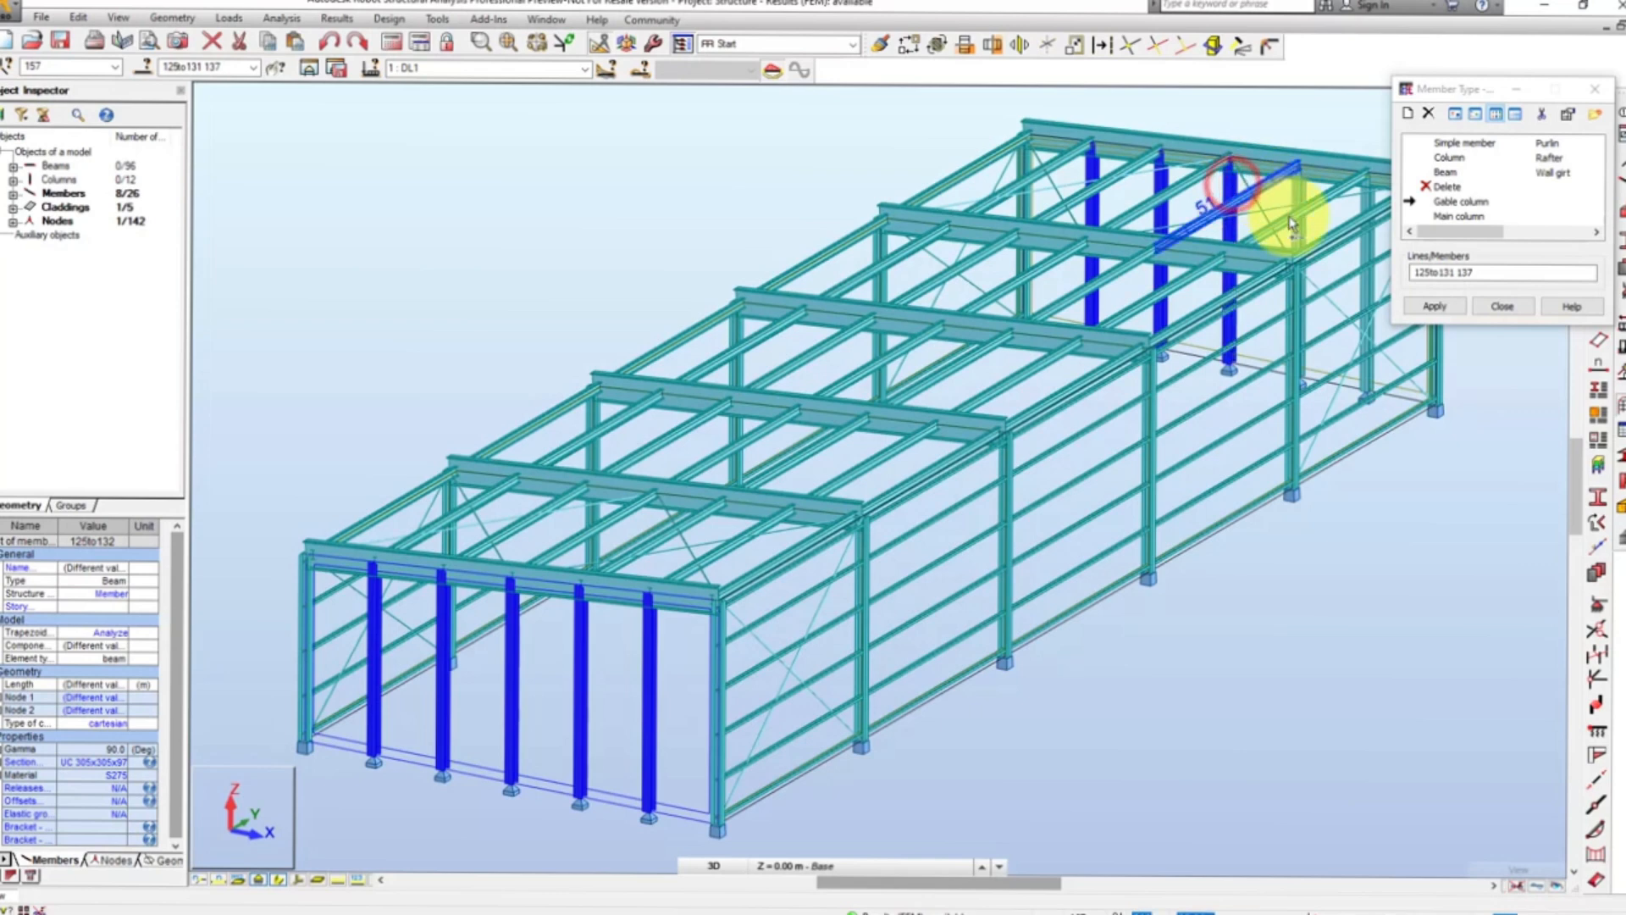
pyautogui.keyDown('ctrl'); pyautogui.click(1296, 234); pyautogui.keyUp('ctrl')
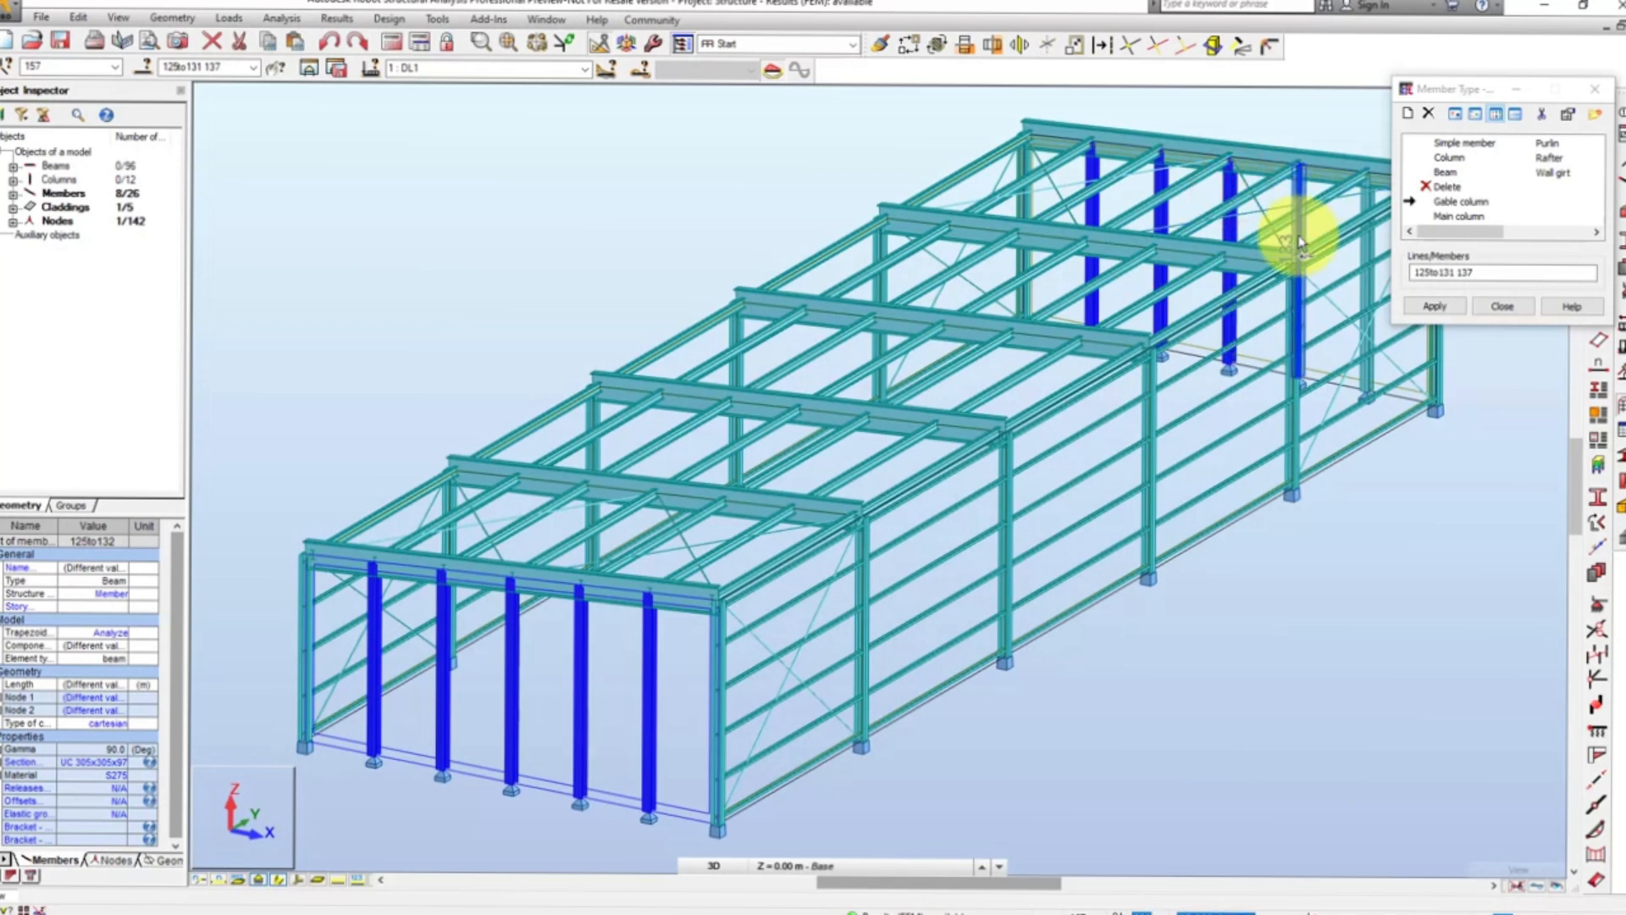
pyautogui.keyDown('ctrl'); pyautogui.click(1366, 288); pyautogui.keyUp('ctrl')
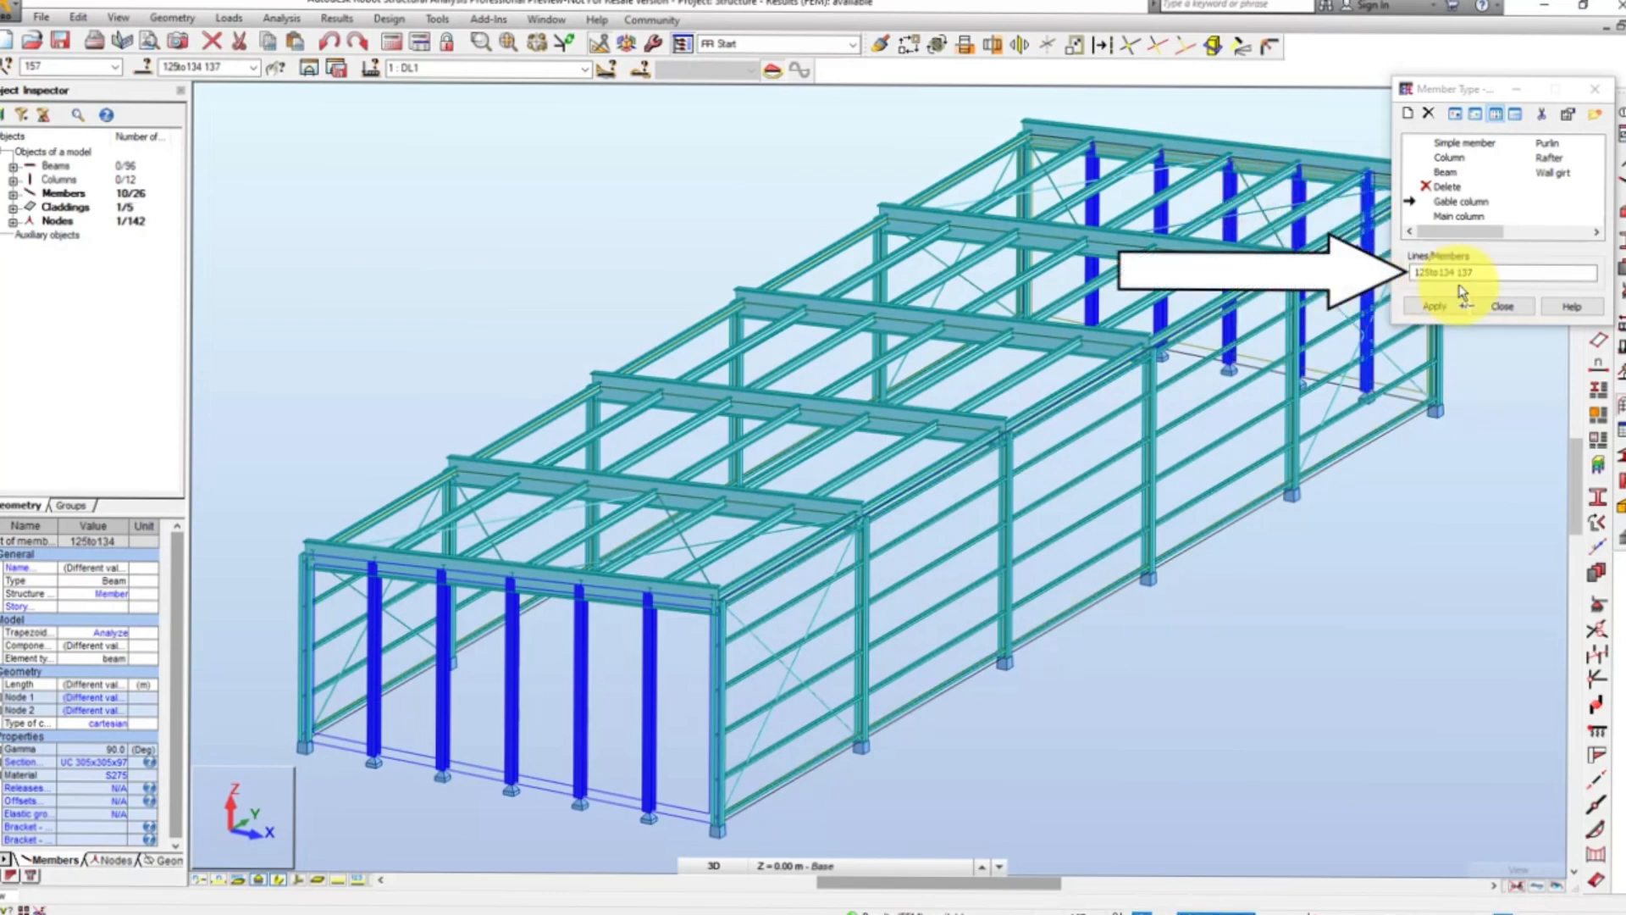
pyautogui.click(1495, 271)
pyautogui.click(1449, 305)
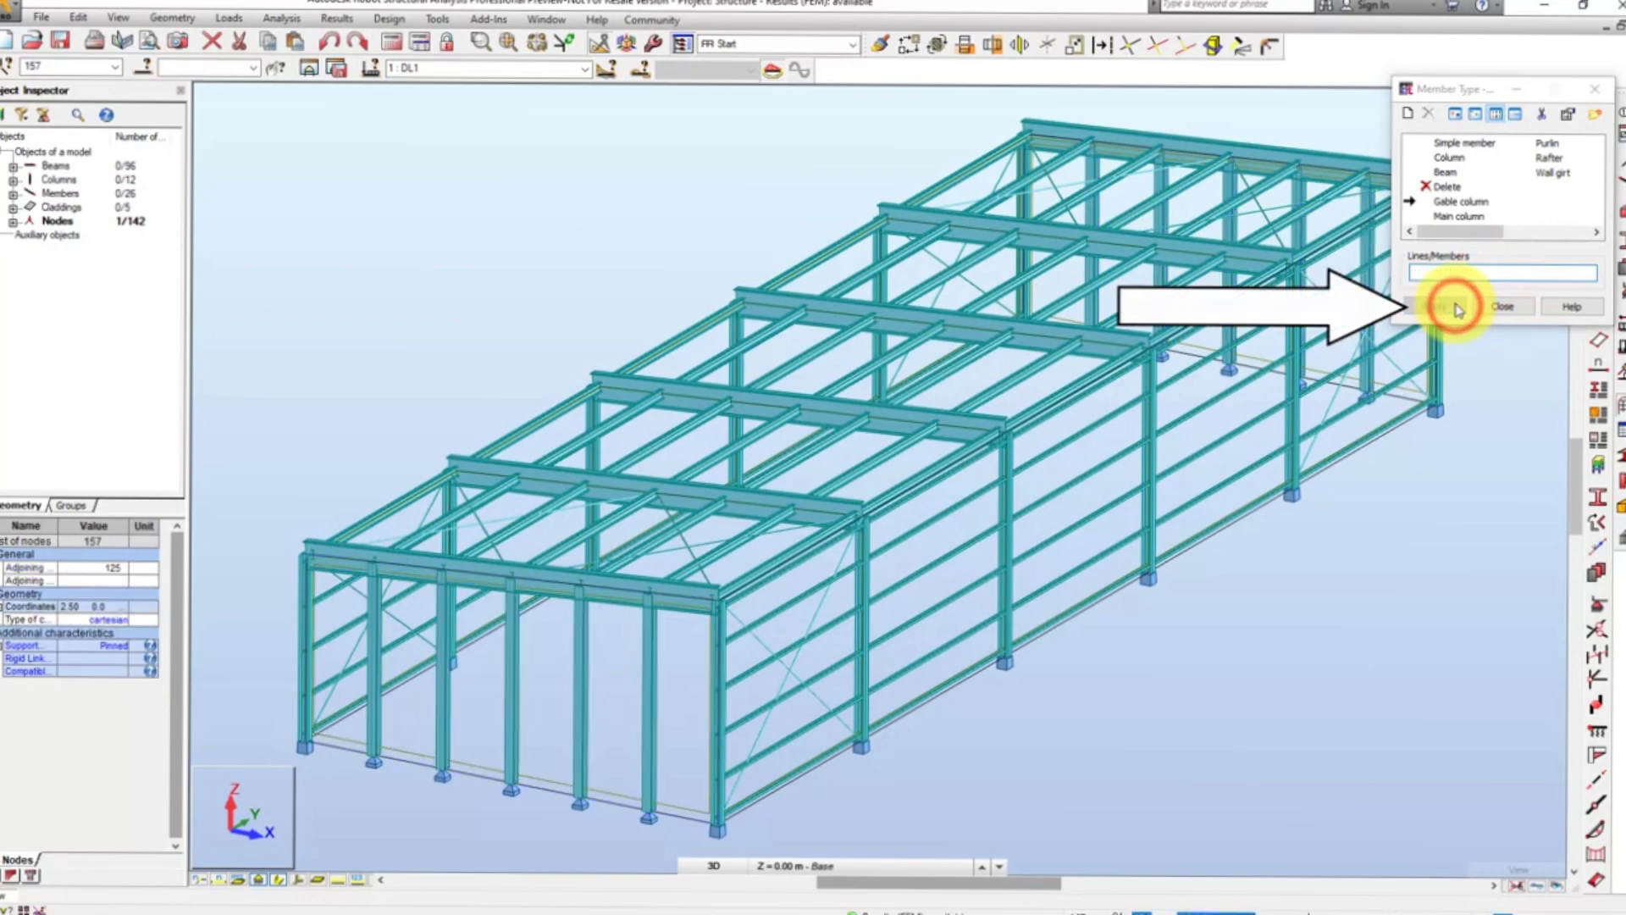
# - Assign the Simple member type to all bracing members with the same cross-section as side-wall brace 113, and finish the member type assignment
pyautogui.click(1463, 144)
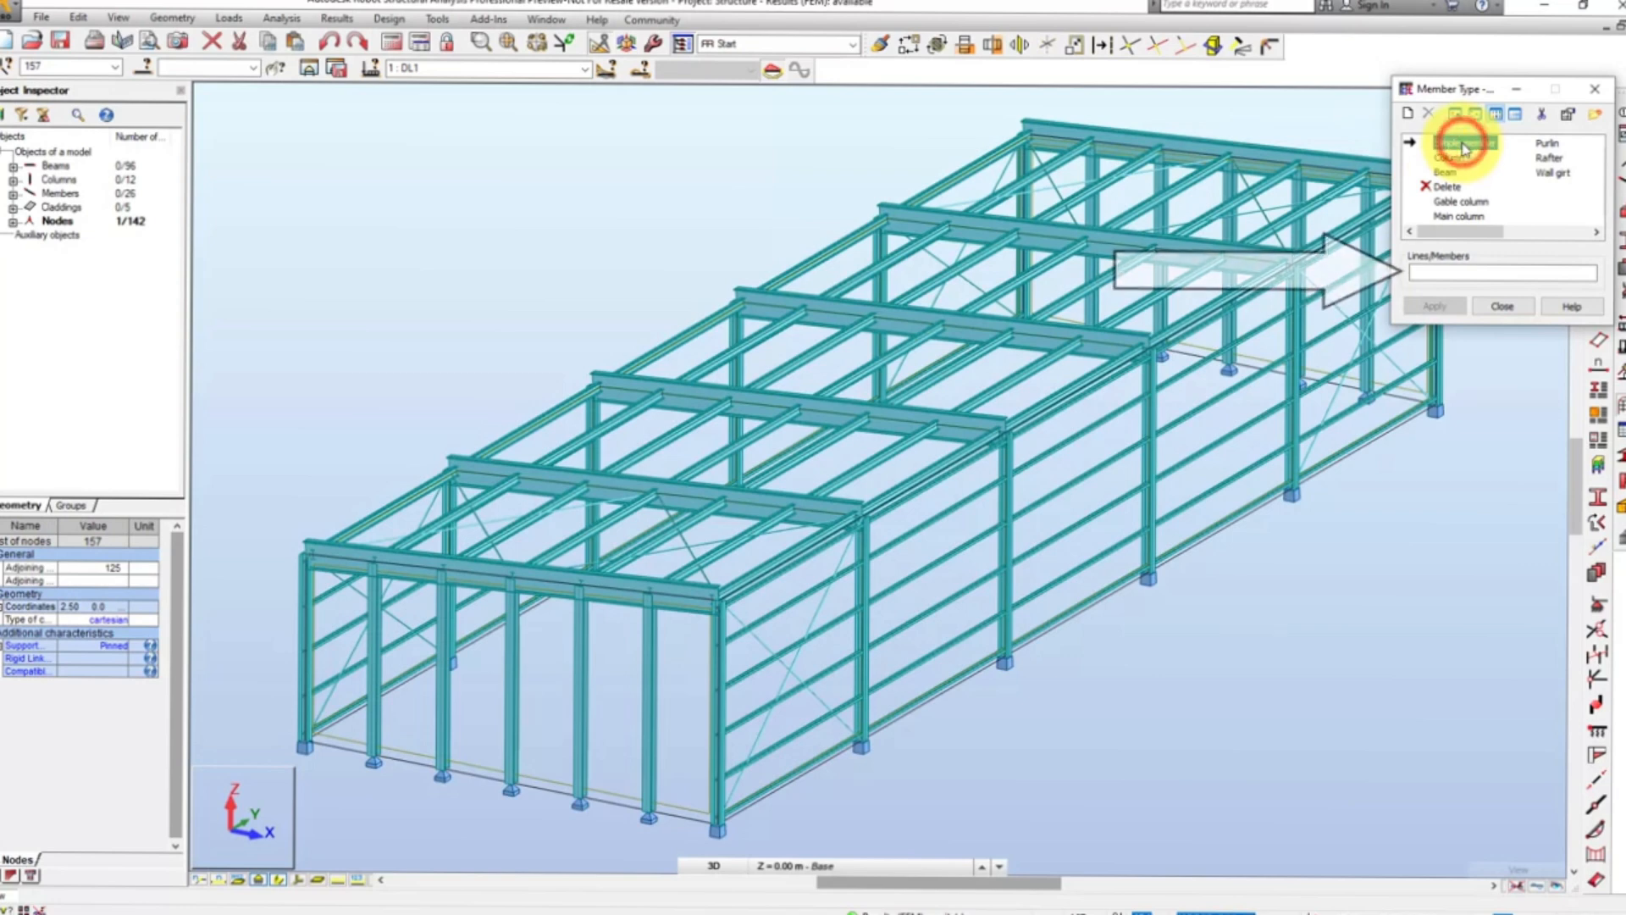
pyautogui.click(1422, 271)
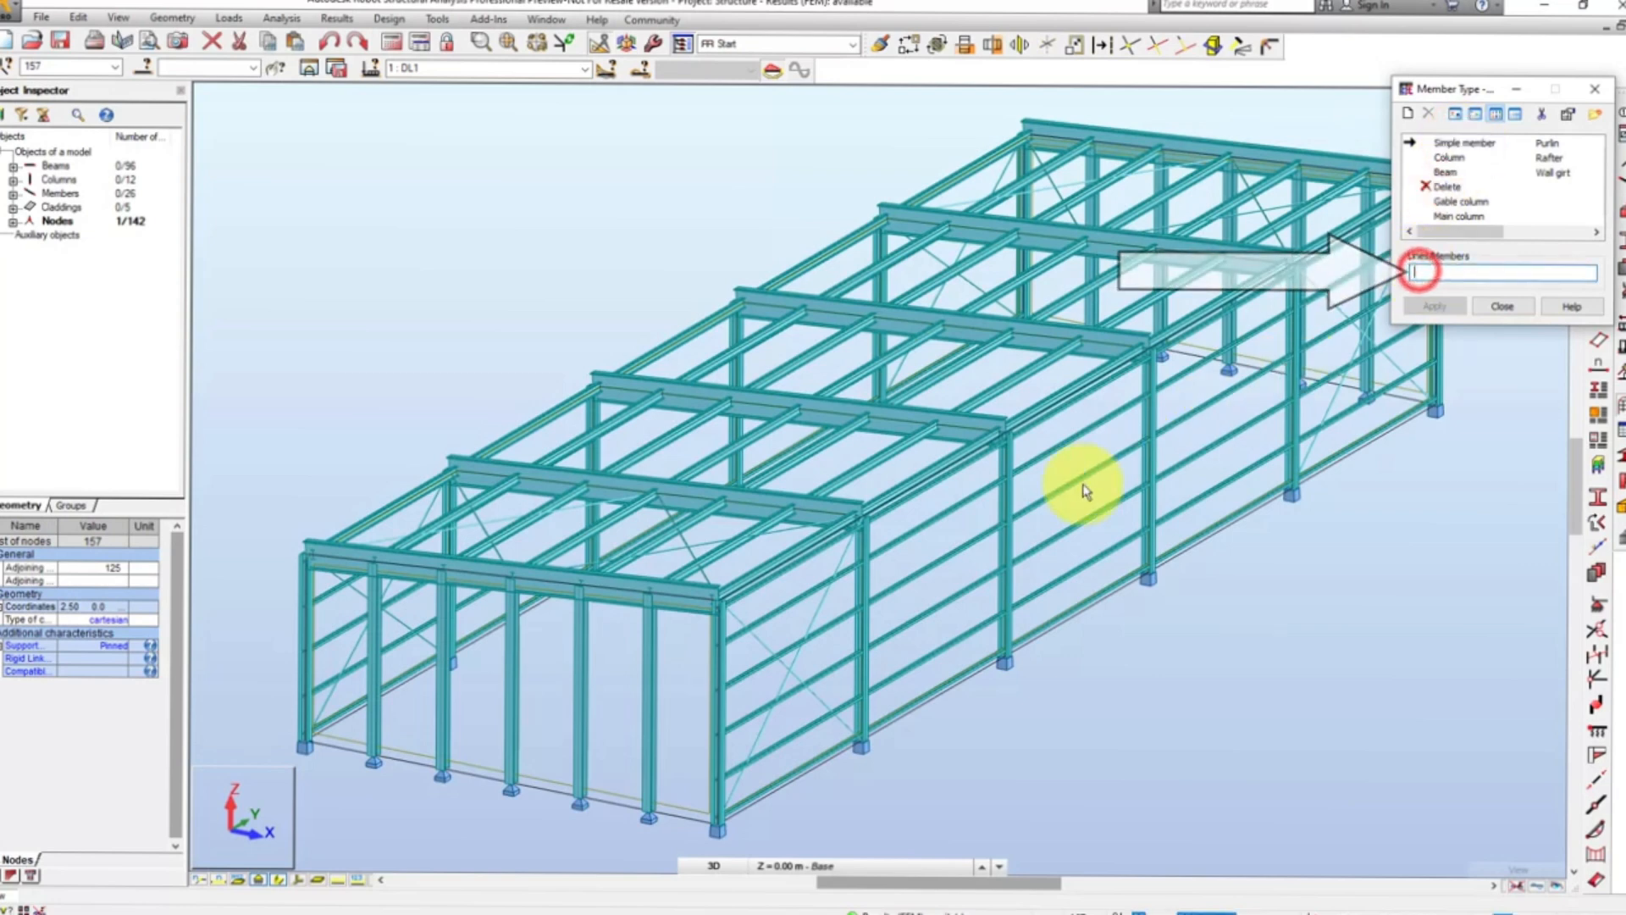
pyautogui.click(820, 703)
pyautogui.rightClick(818, 702)
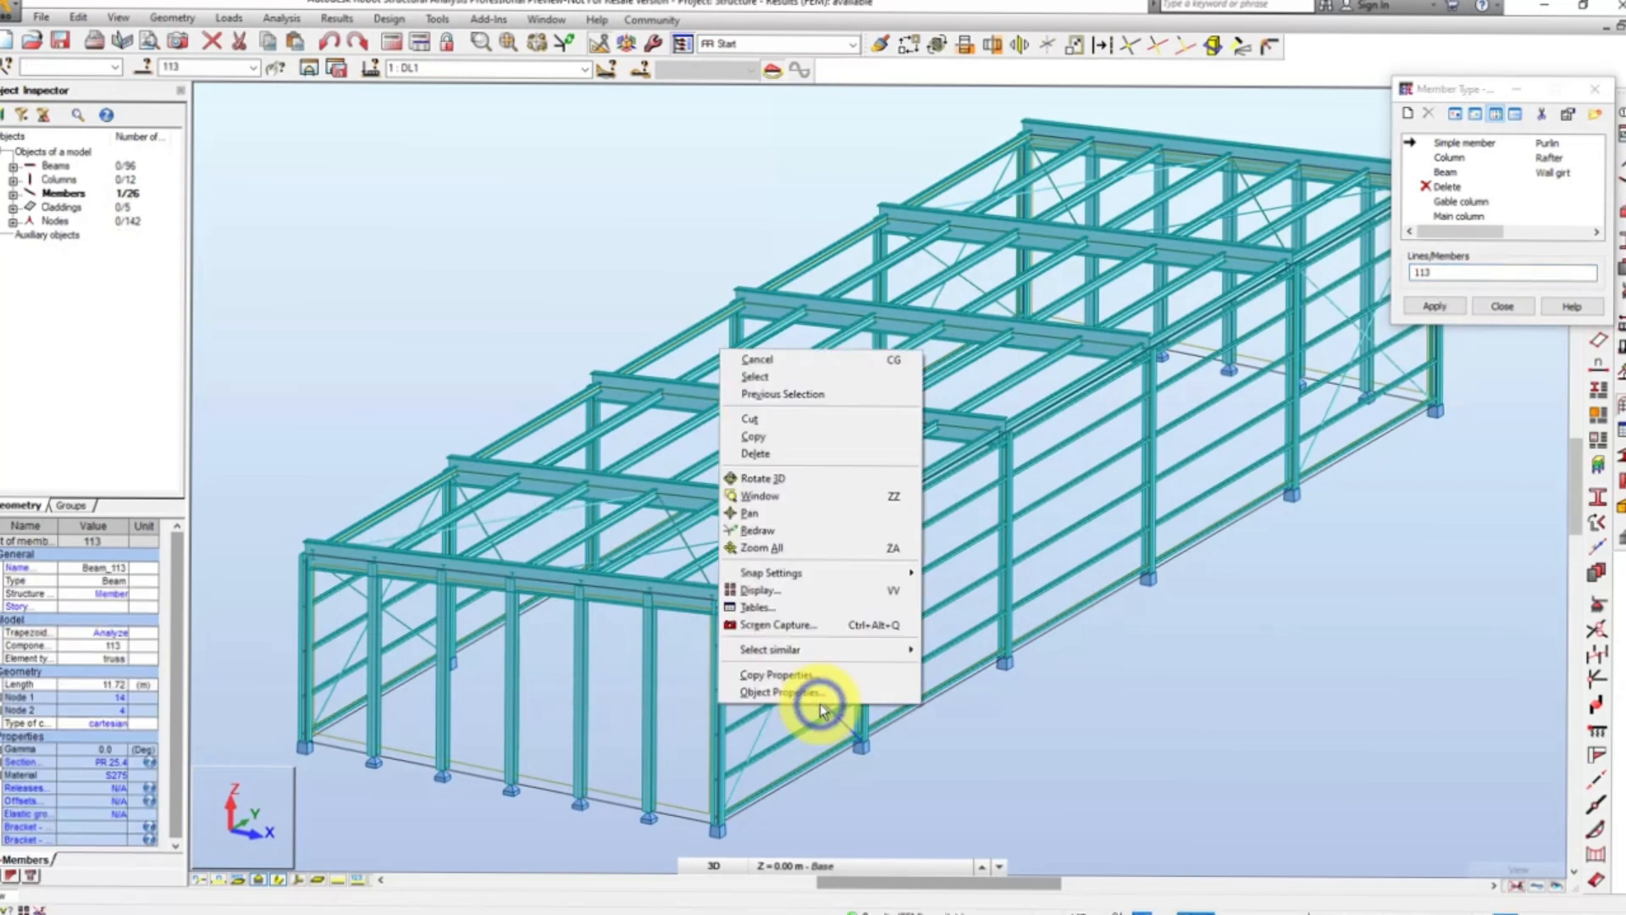
pyautogui.moveTo(832, 657)
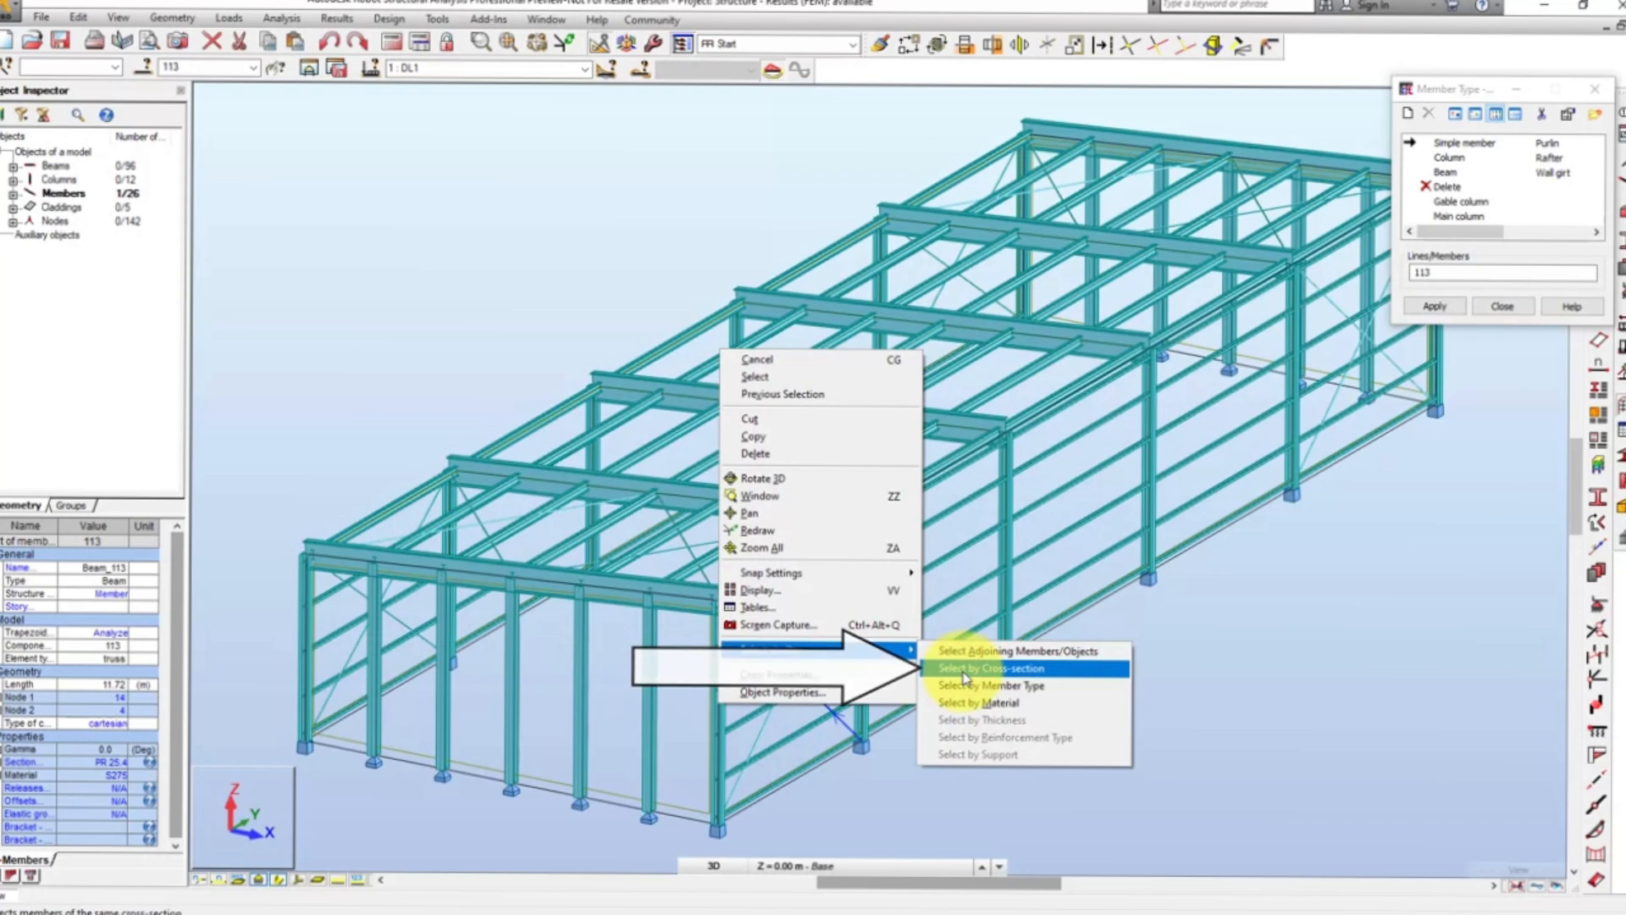
pyautogui.click(964, 668)
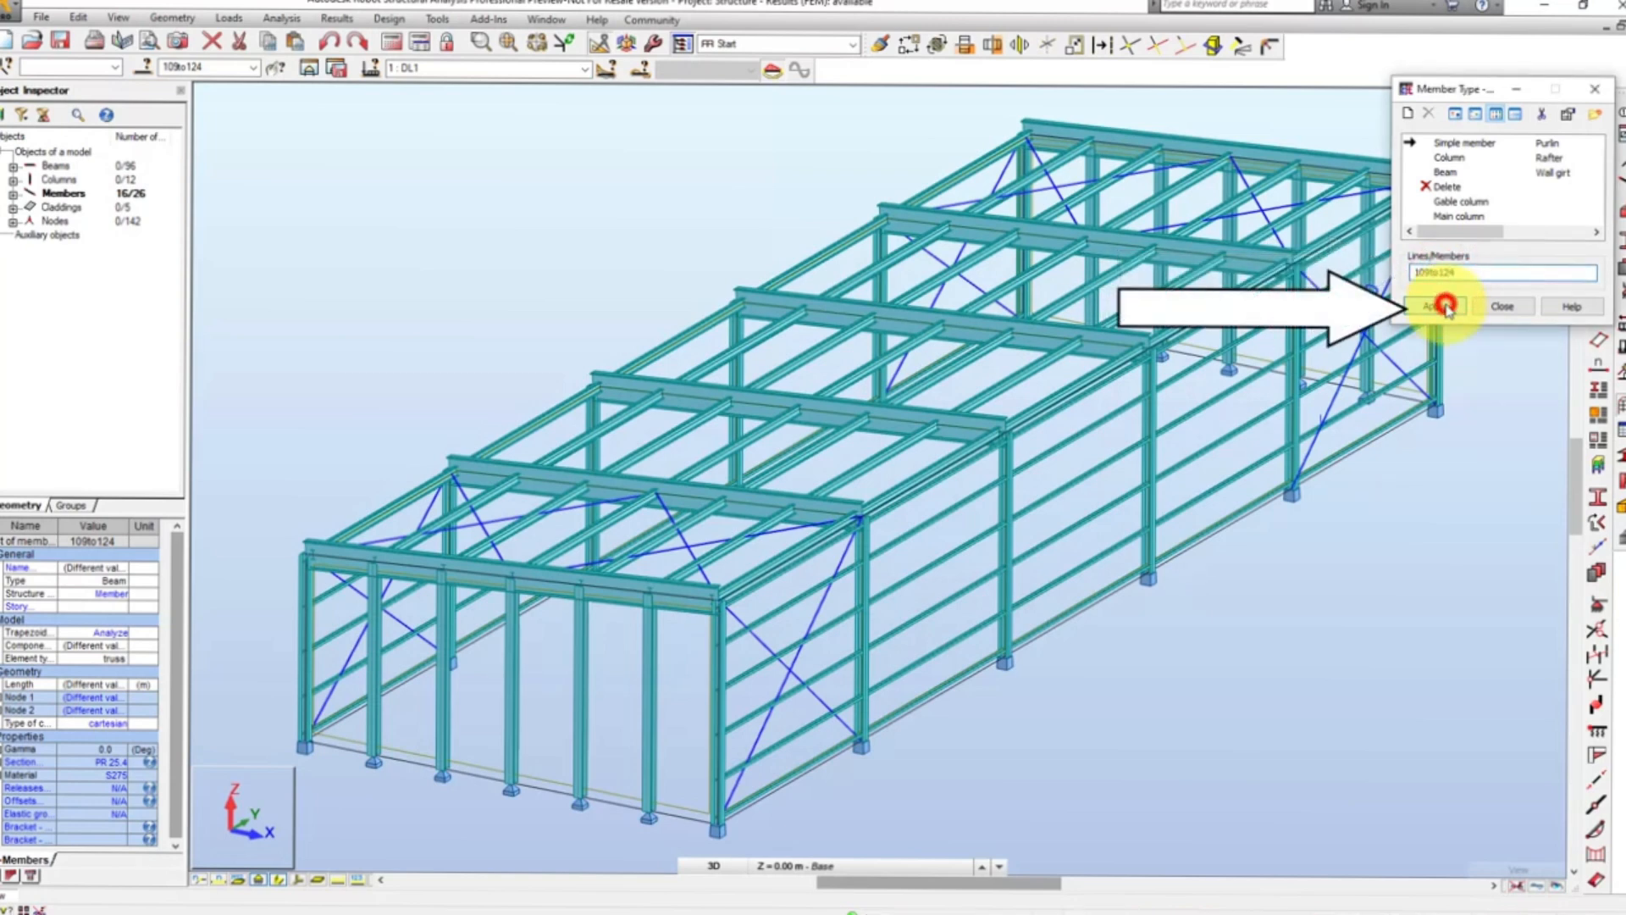
pyautogui.click(1444, 307)
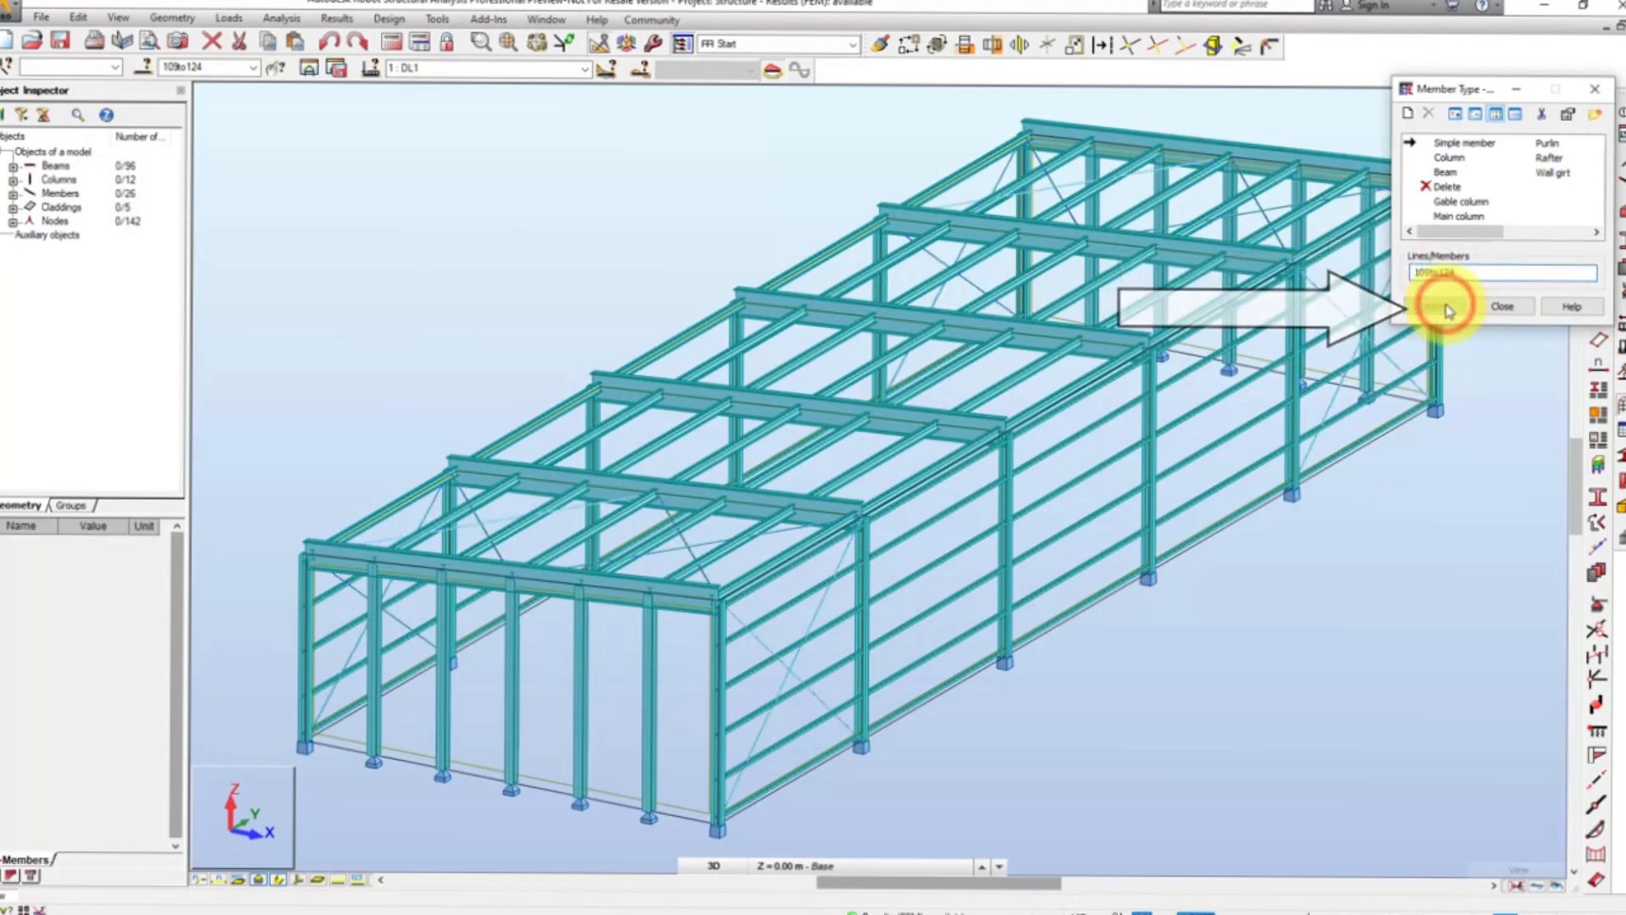
pyautogui.click(1507, 307)
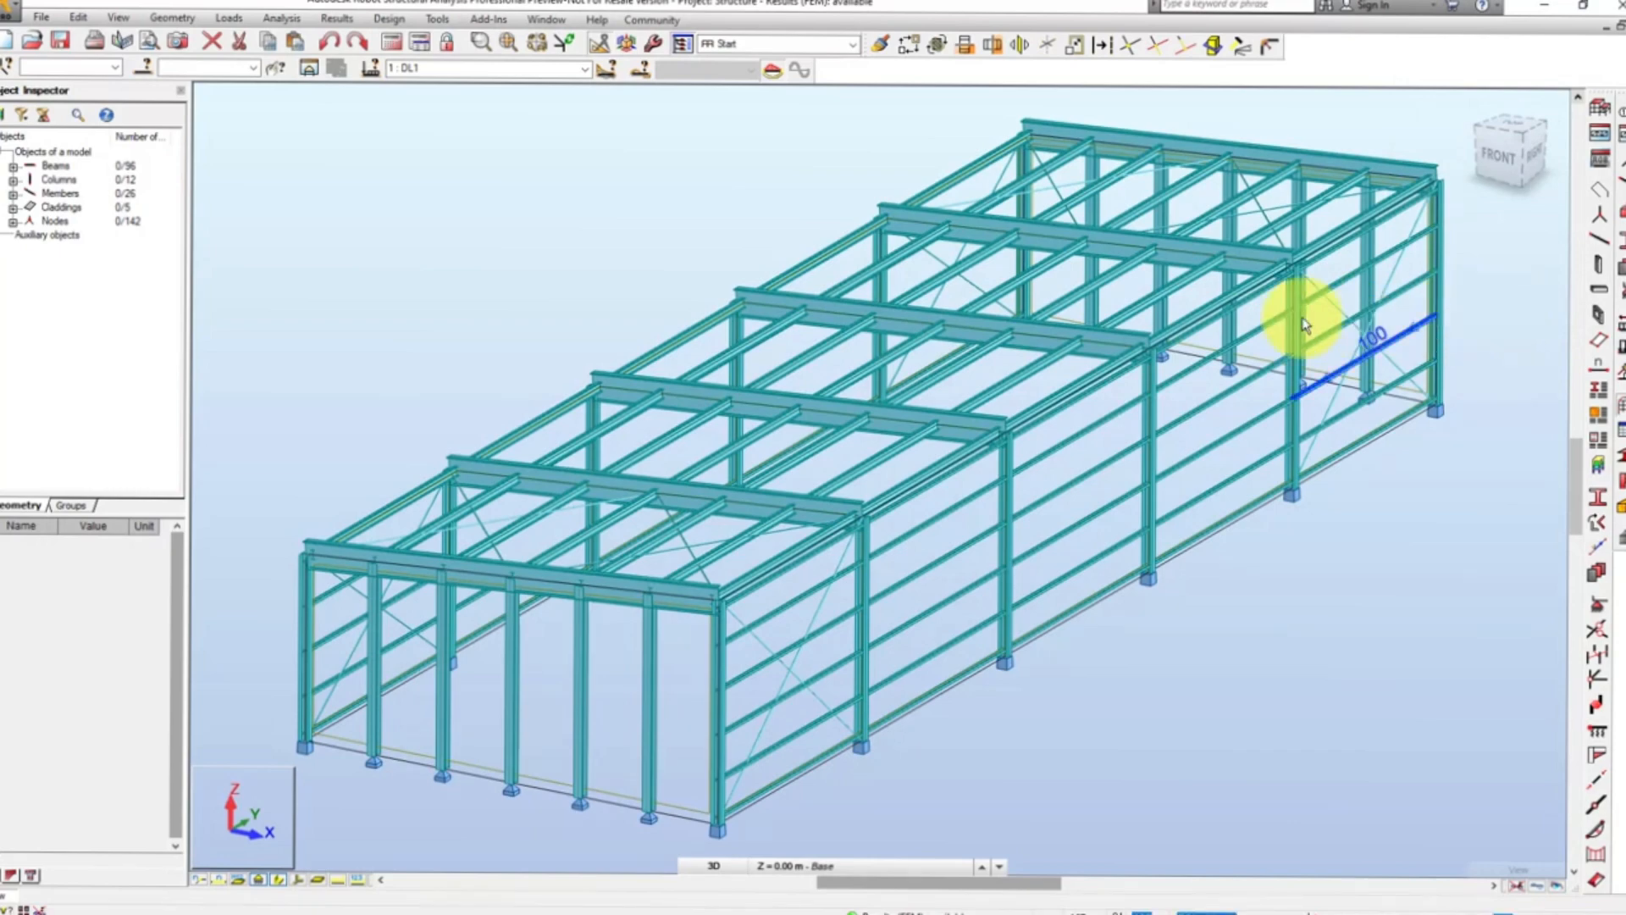
# - Display the member types on the model with a legend by colors
pyautogui.click(120, 17)
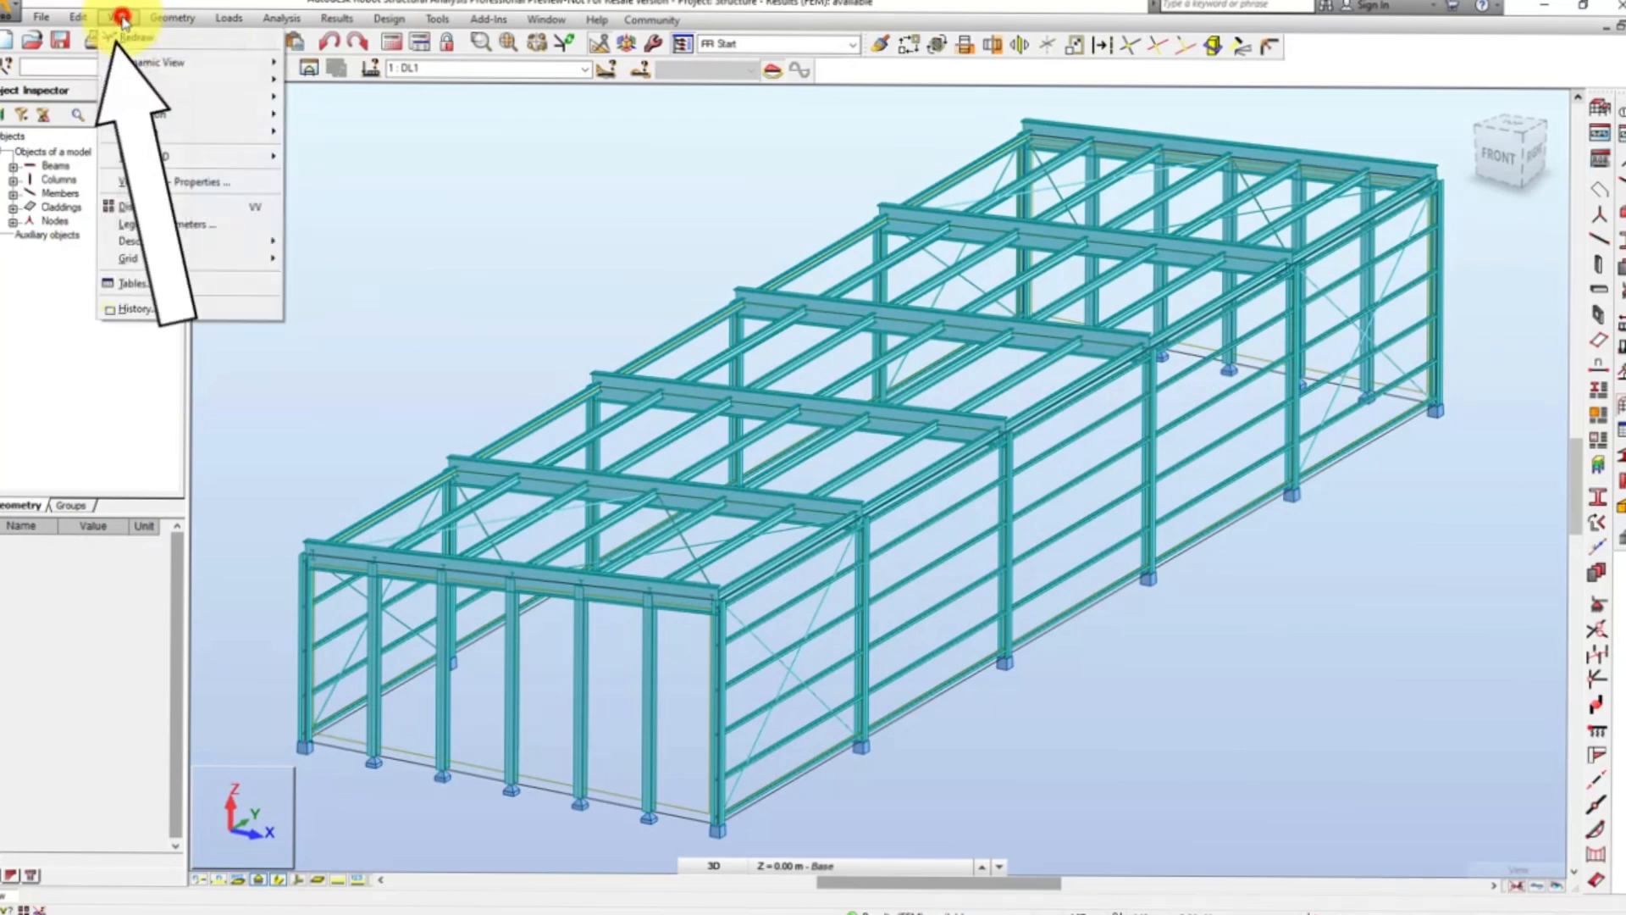
pyautogui.click(135, 207)
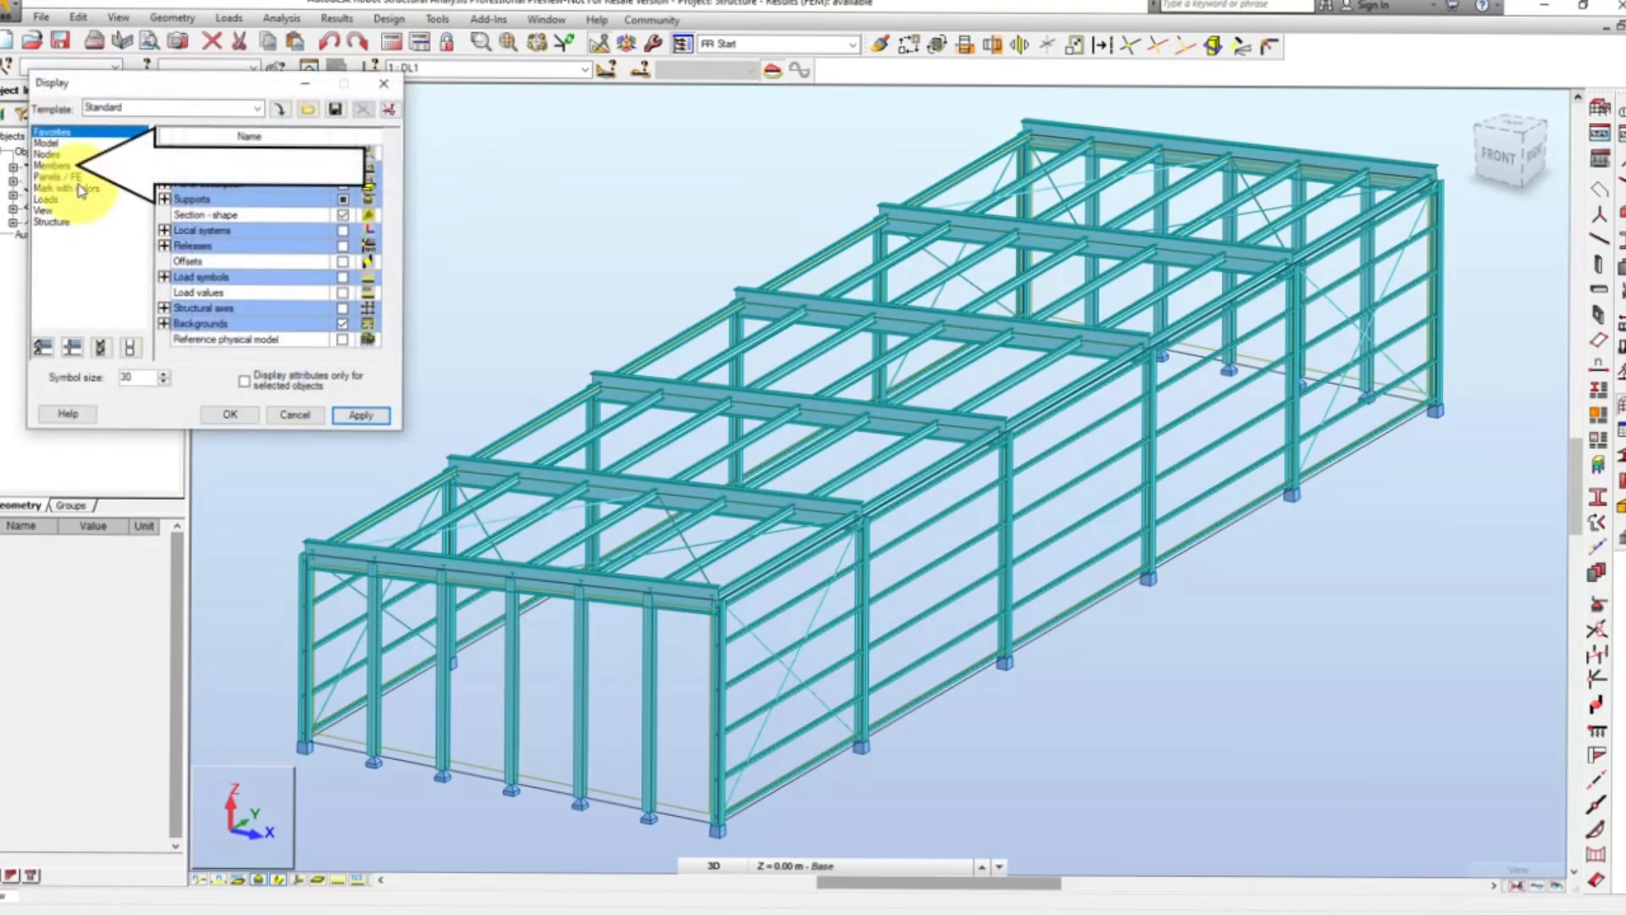
pyautogui.click(59, 165)
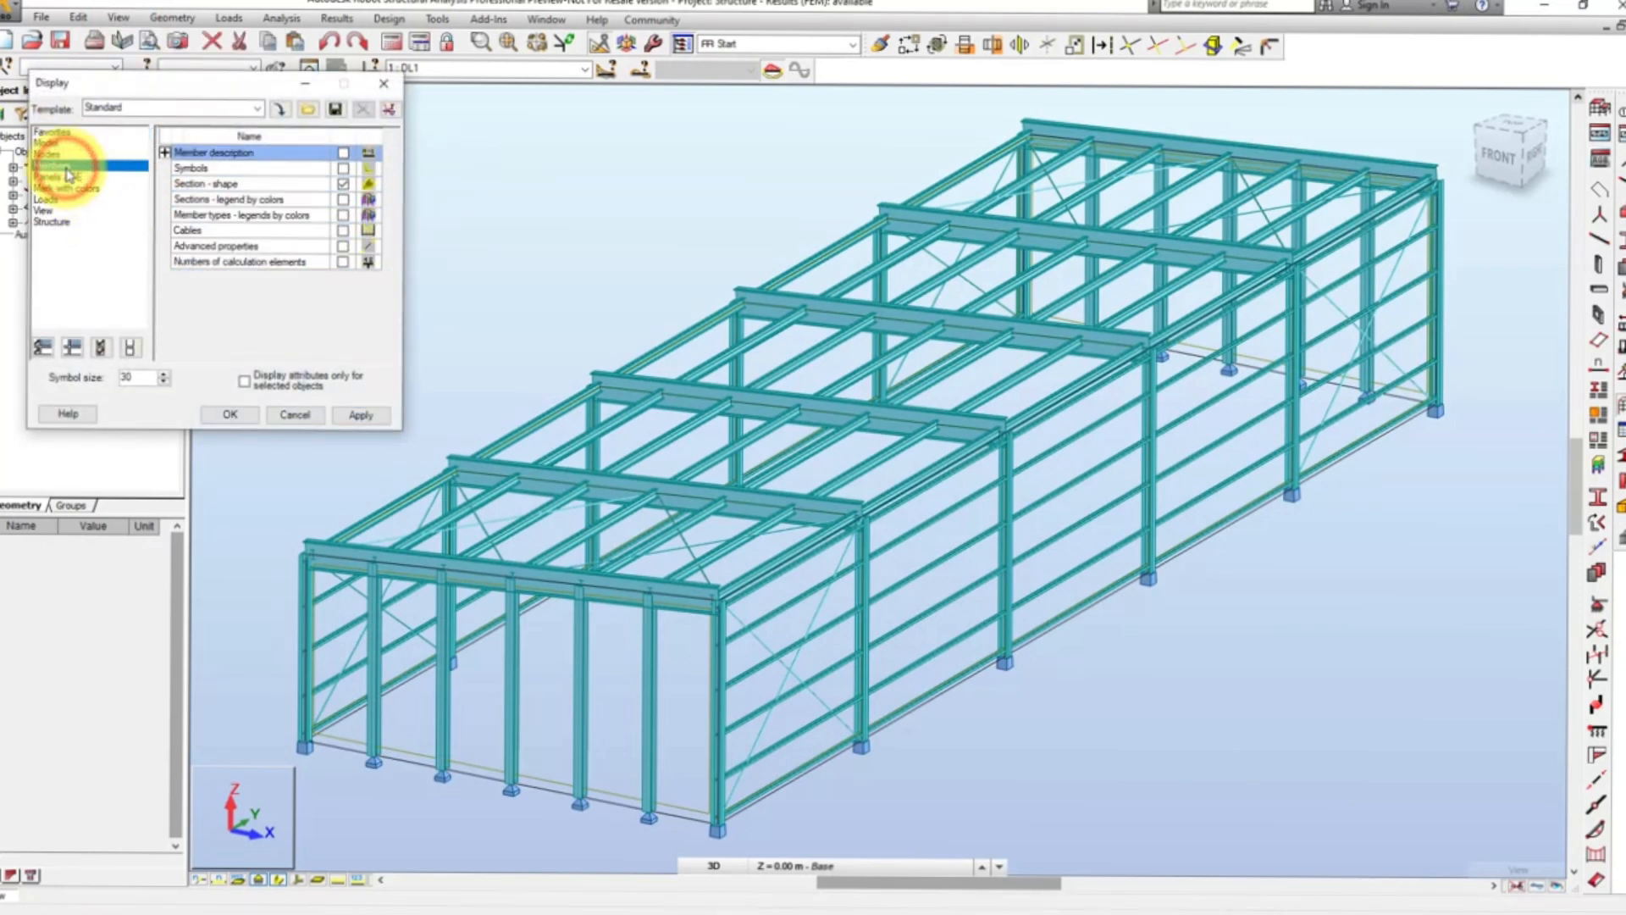
pyautogui.click(343, 216)
pyautogui.click(360, 418)
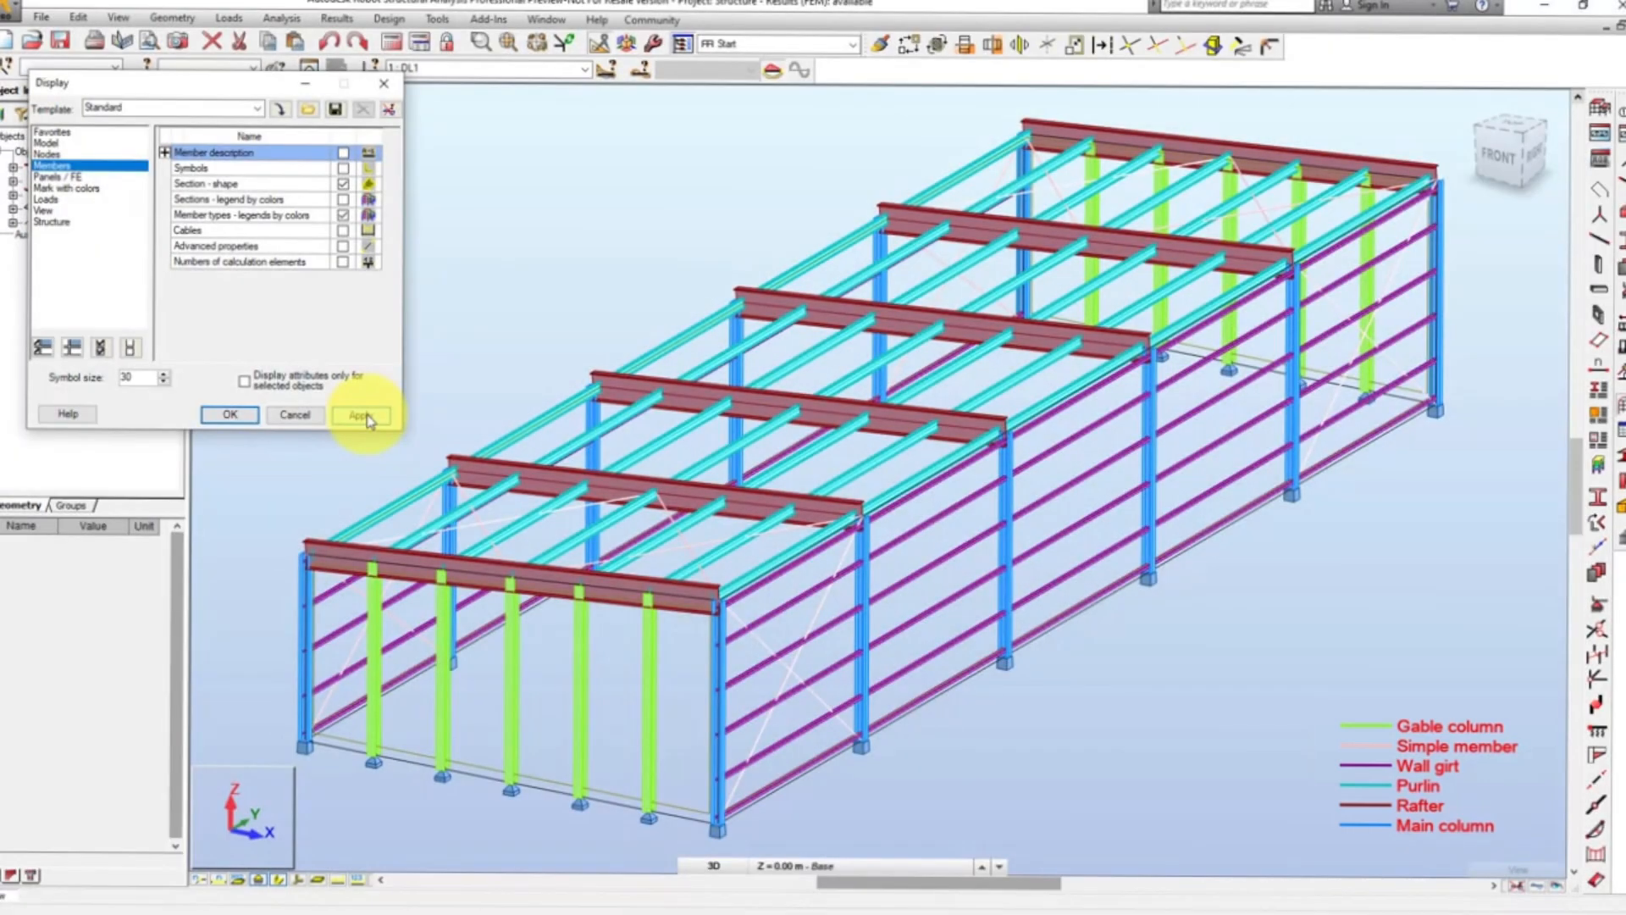
pyautogui.click(384, 83)
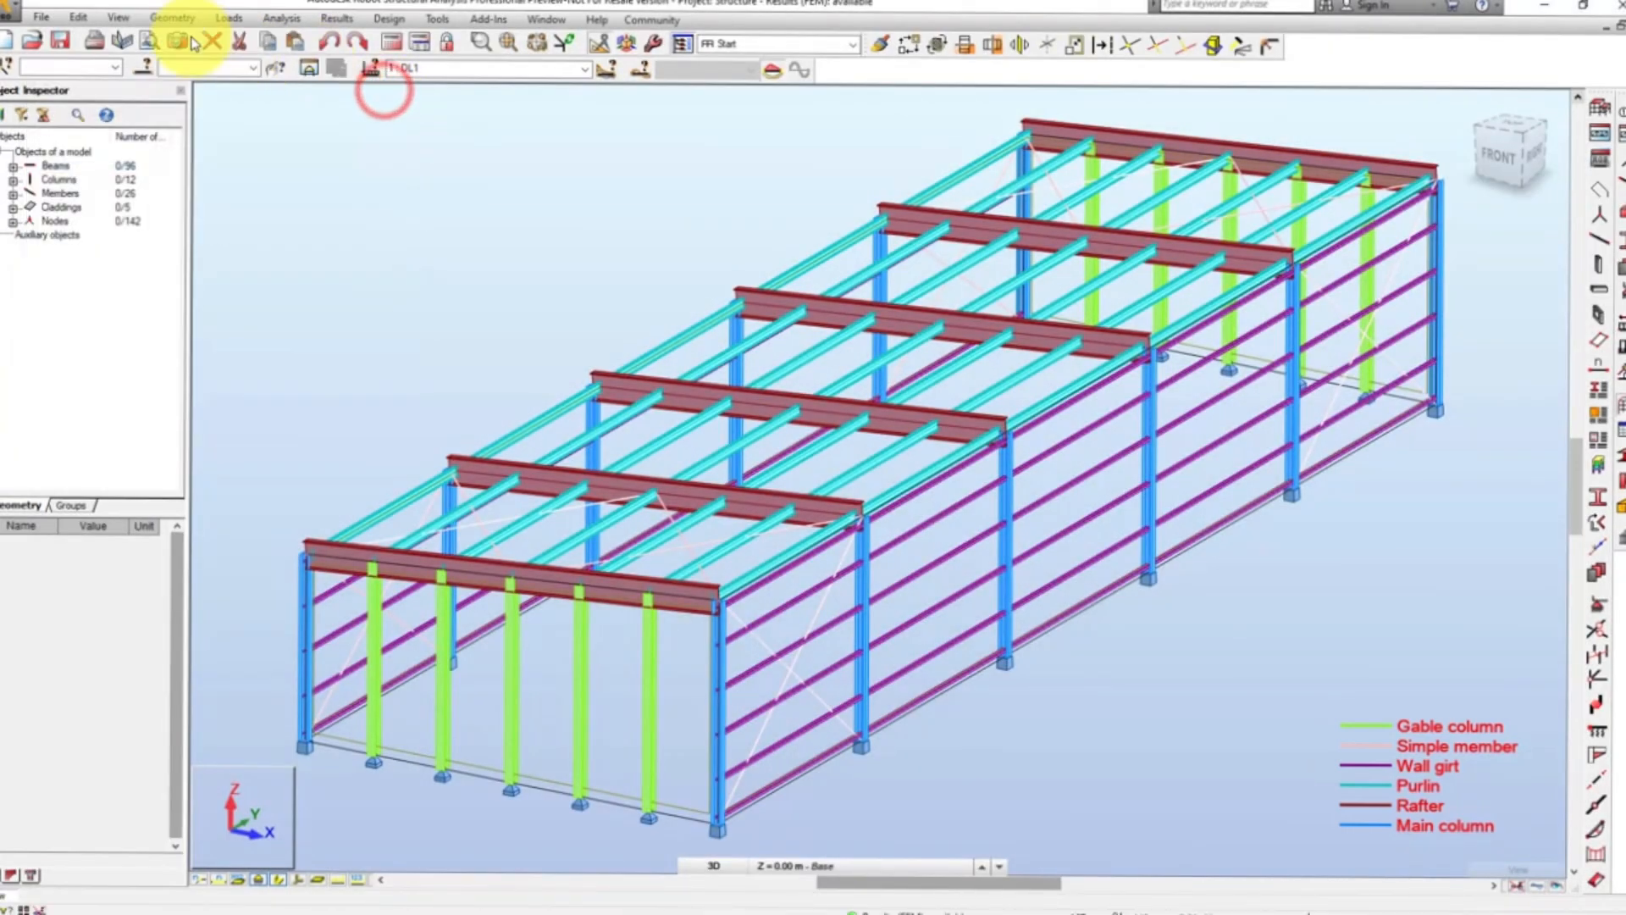
# - Examine the type assigned to each member from 1 to 134 in the full Members table and close it
pyautogui.click(123, 23)
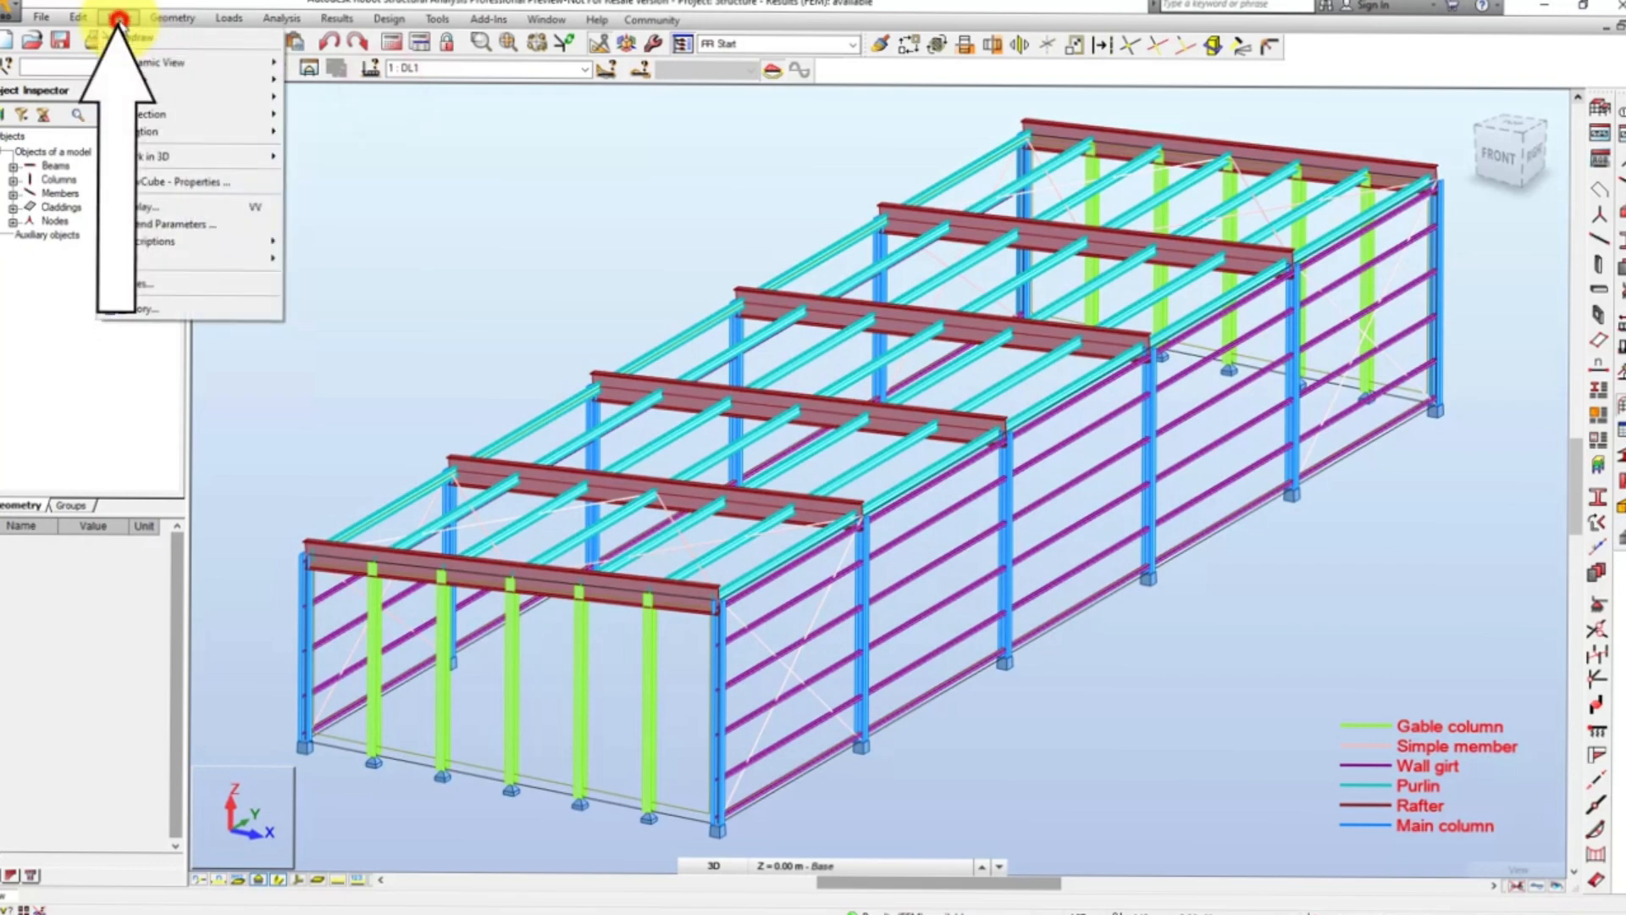
pyautogui.click(157, 286)
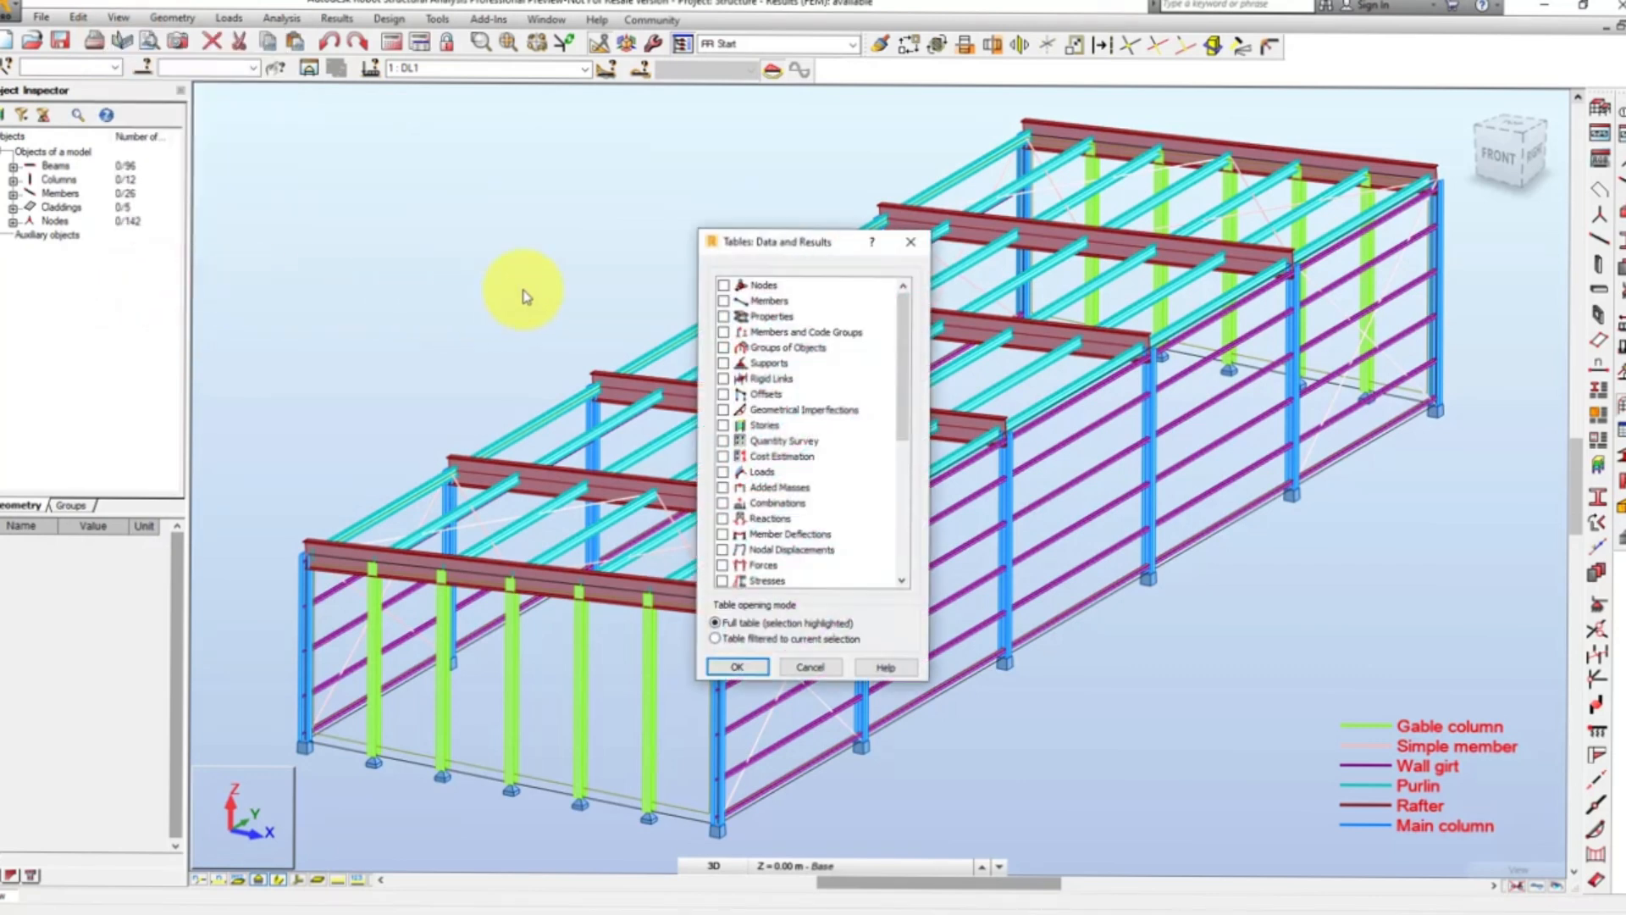
pyautogui.click(723, 302)
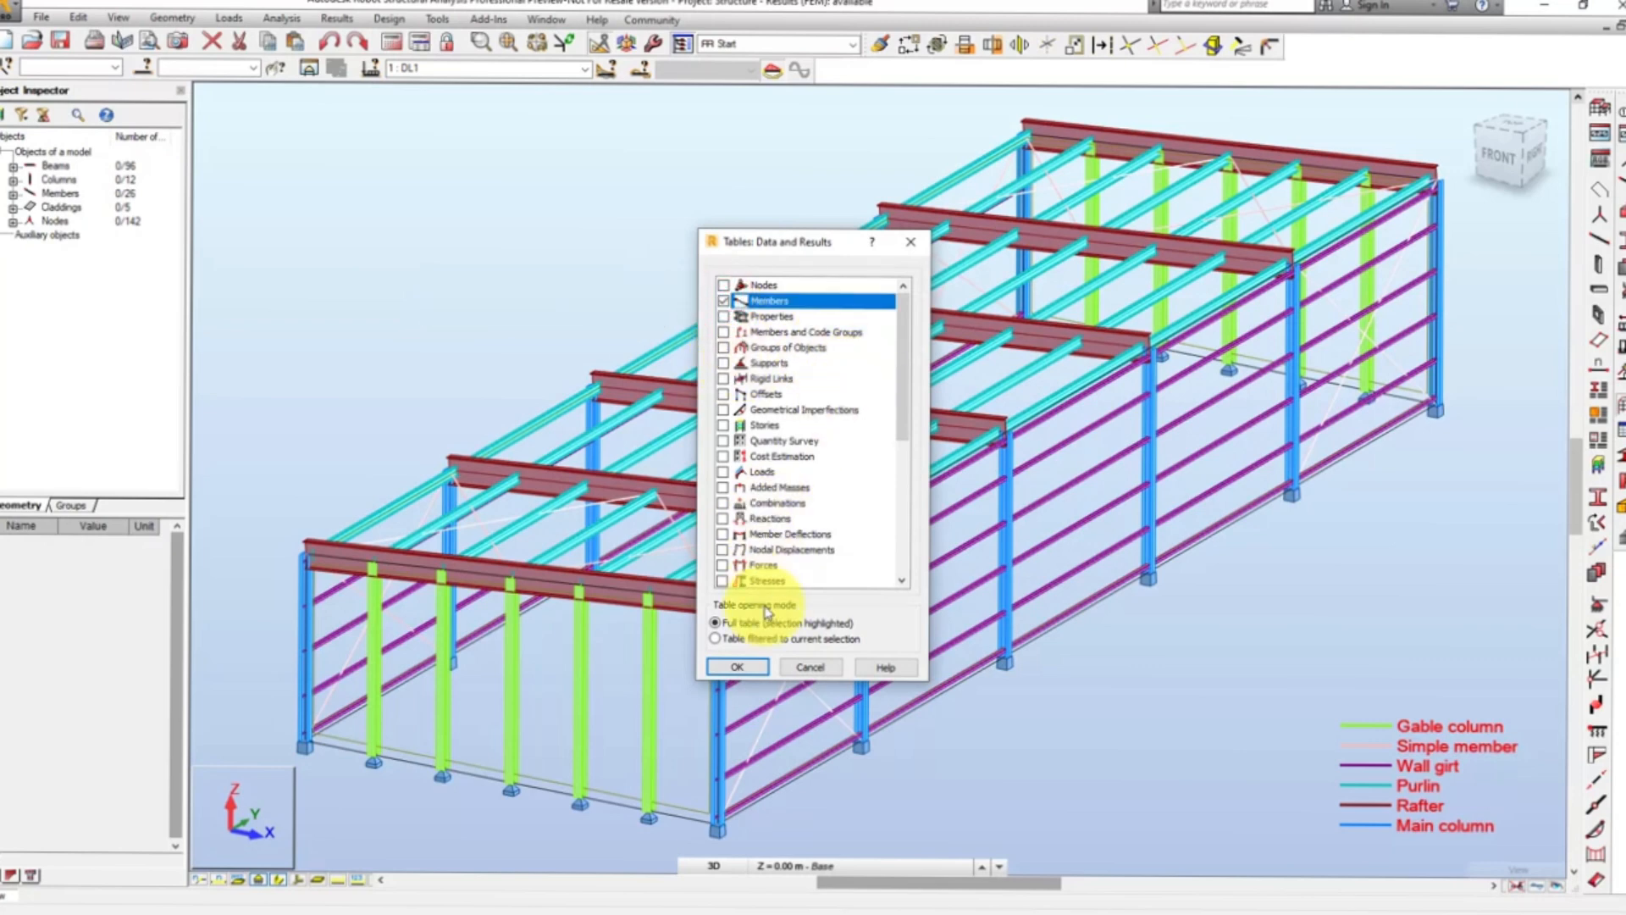
pyautogui.click(737, 667)
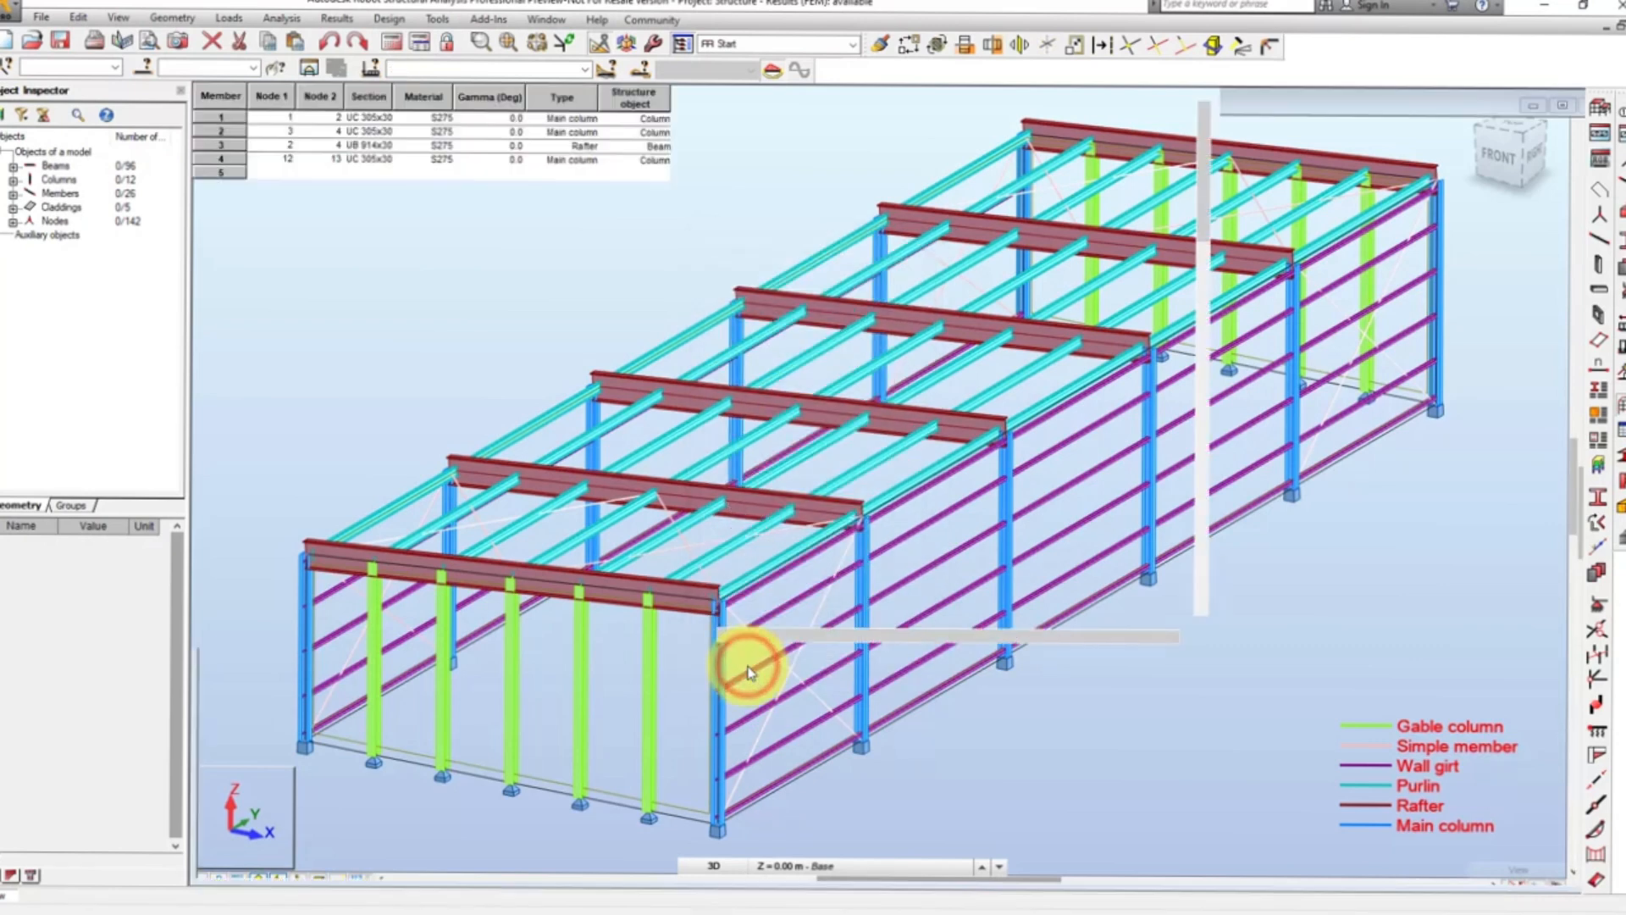
pyautogui.scroll(-20, 747, 673)
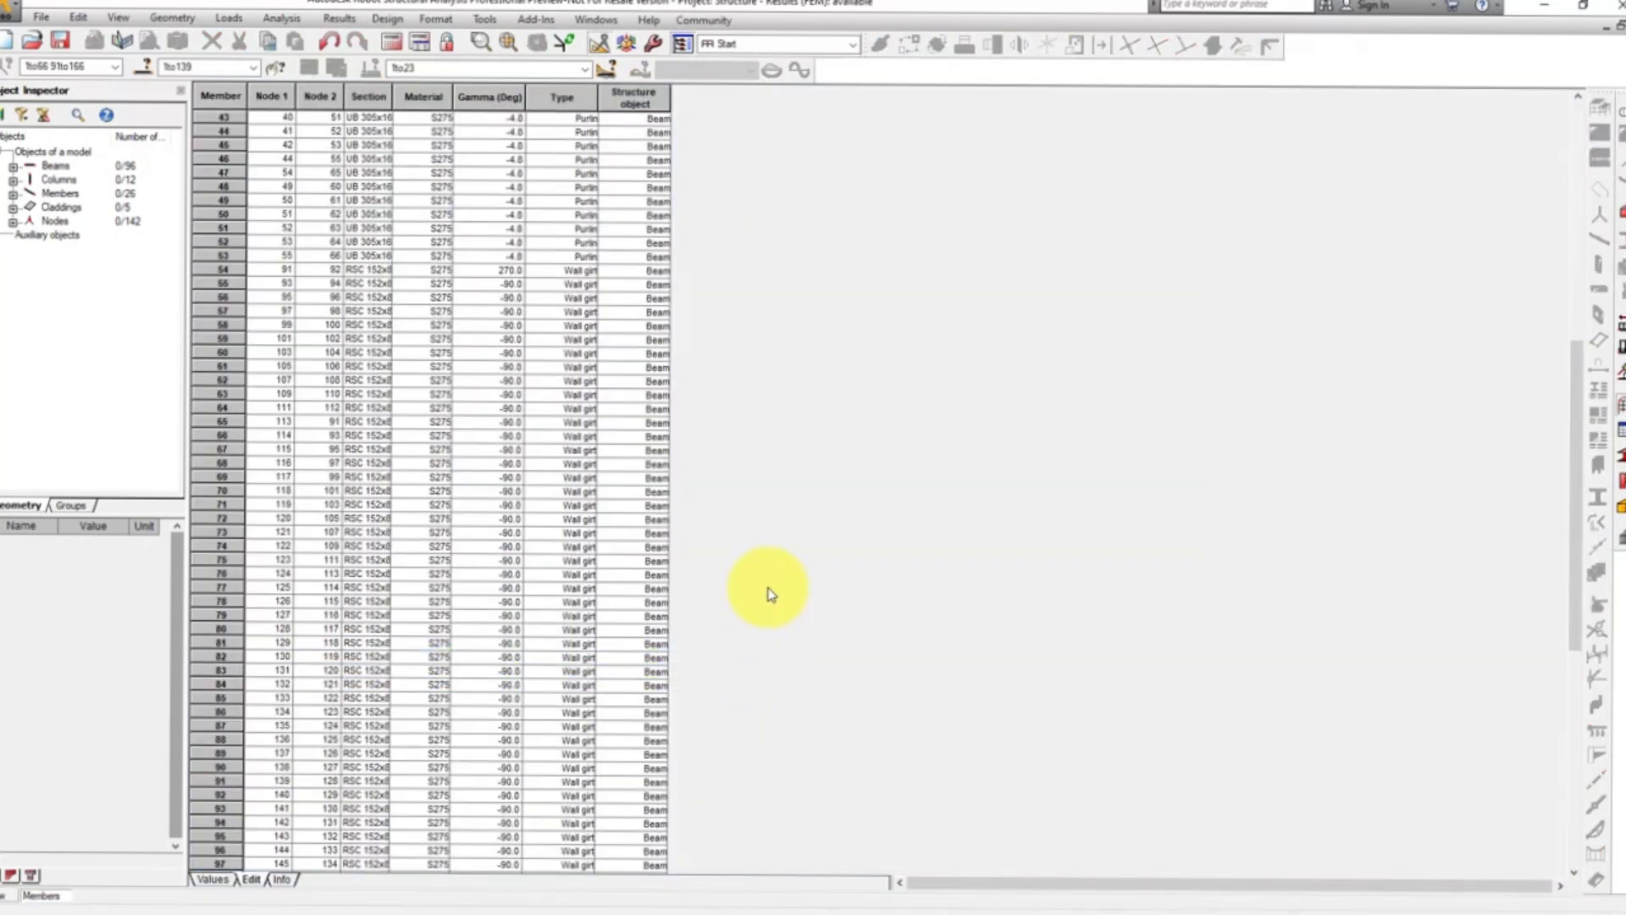
pyautogui.scroll(-5, 769, 594)
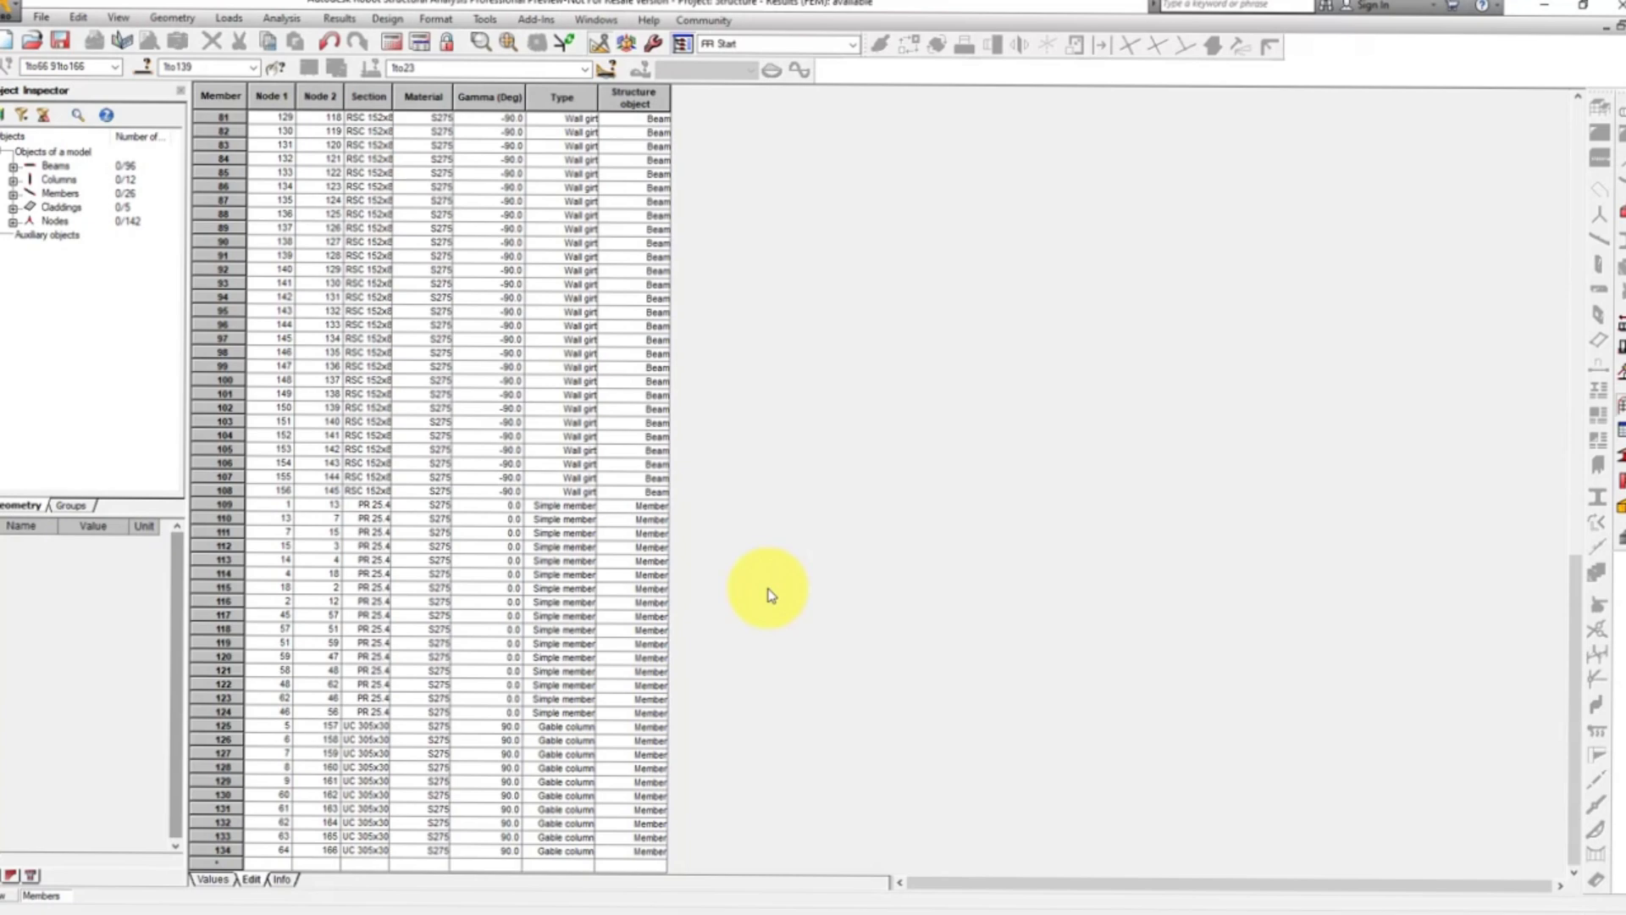
pyautogui.scroll(20, 769, 595)
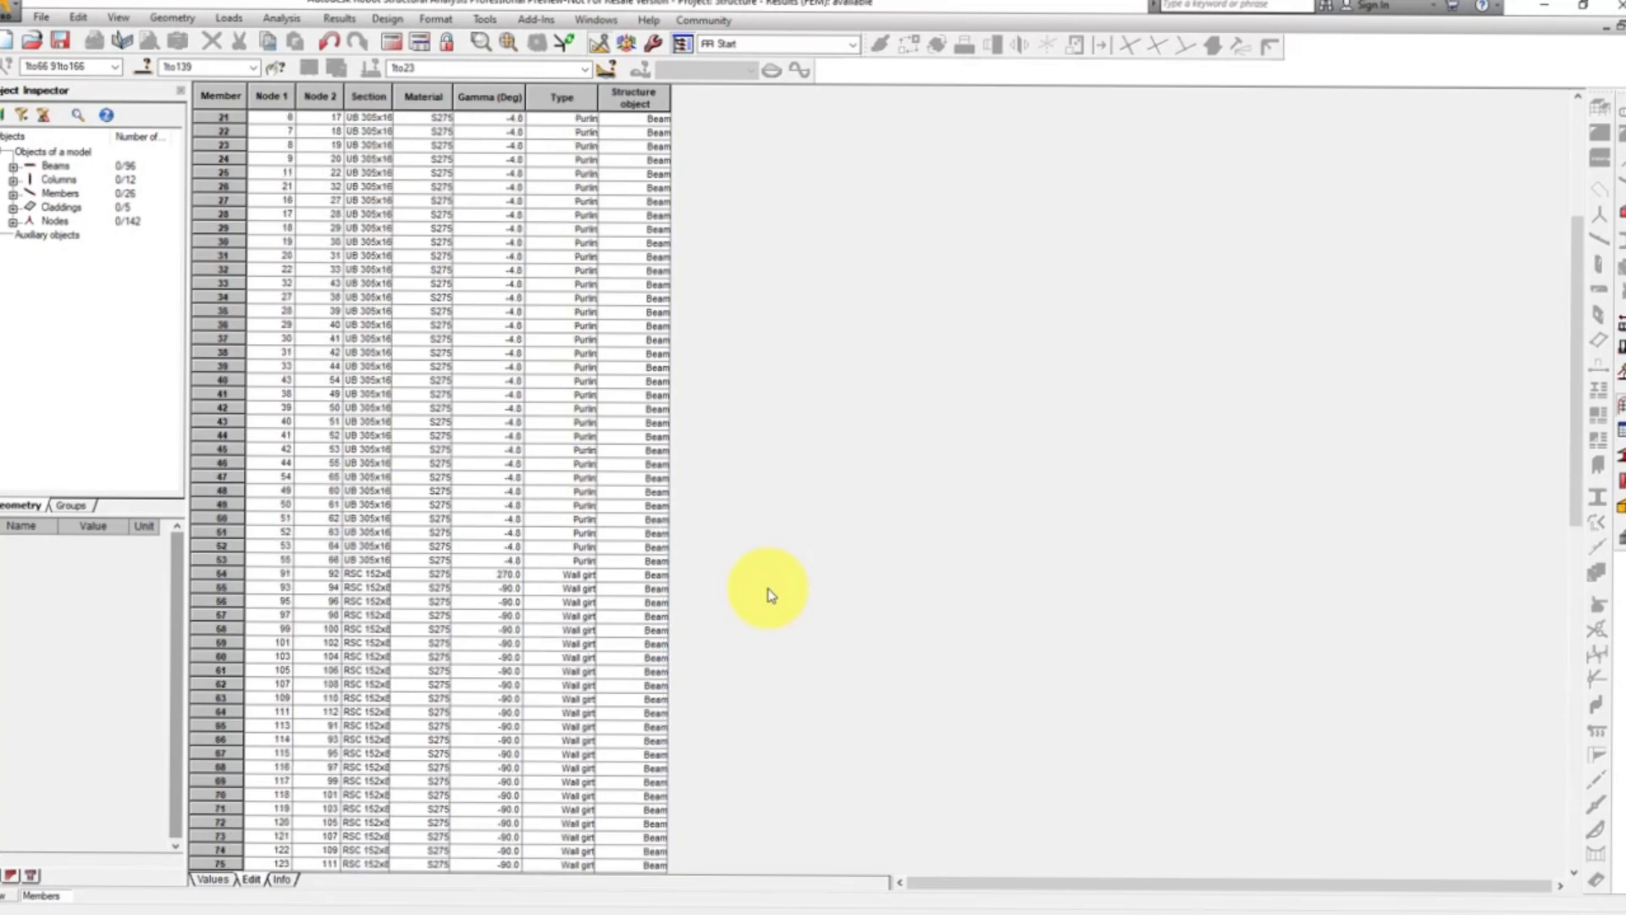
pyautogui.scroll(7, 769, 594)
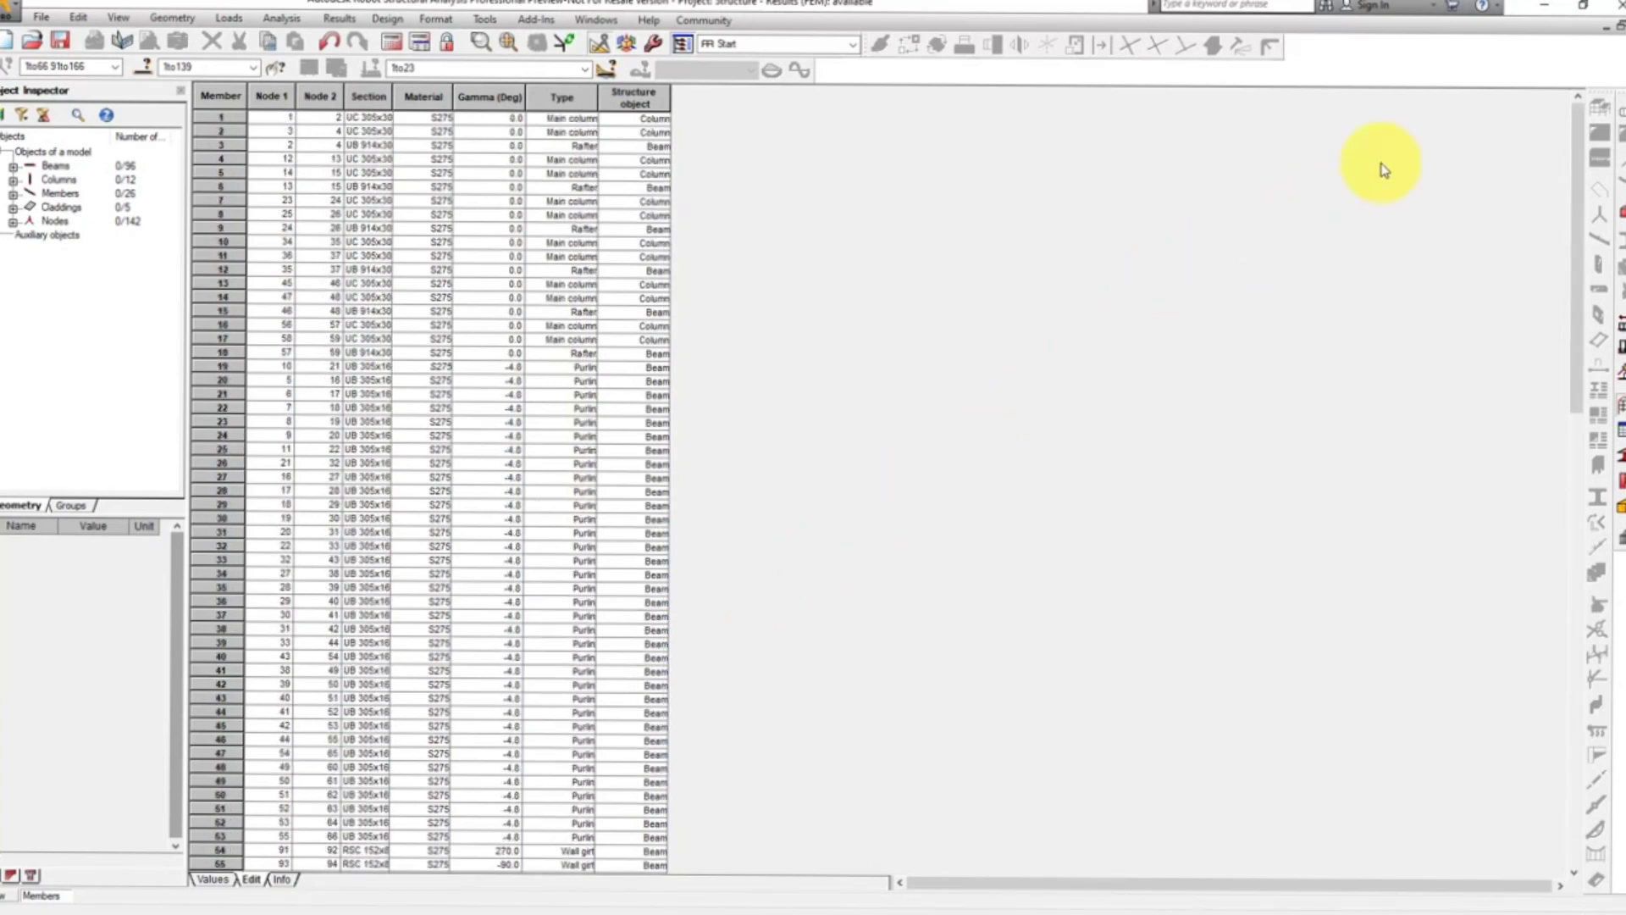
pyautogui.click(1618, 27)
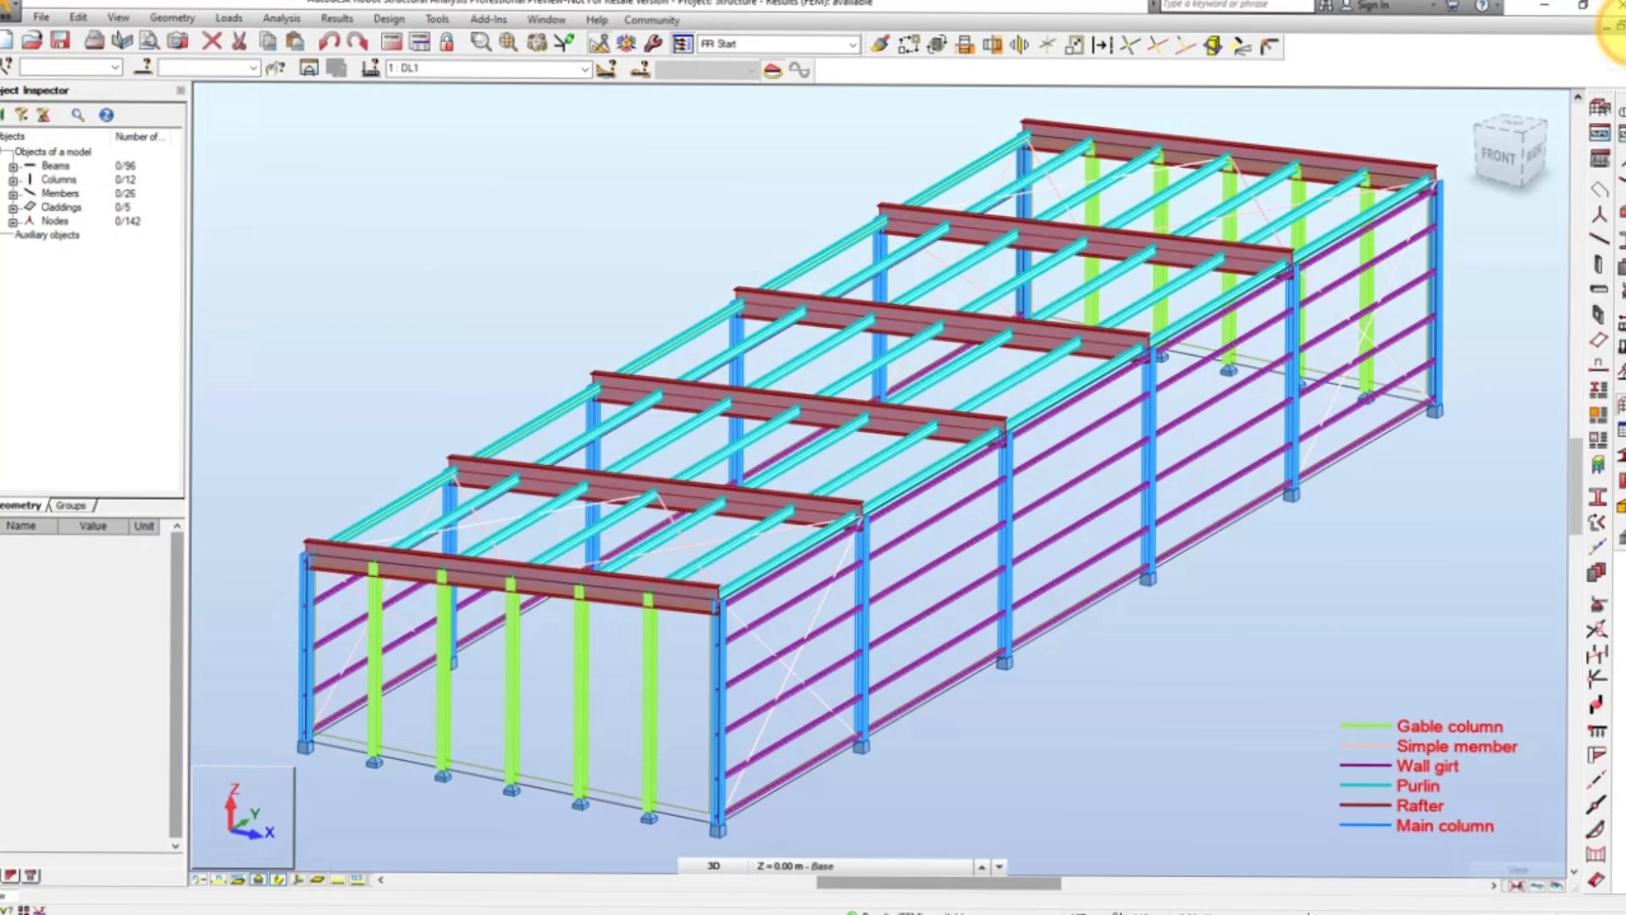
# - Hide the section shapes and set the steel design calculations to member verification of 1to134 with the SLS limit state also enabled
pyautogui.click(278, 881)
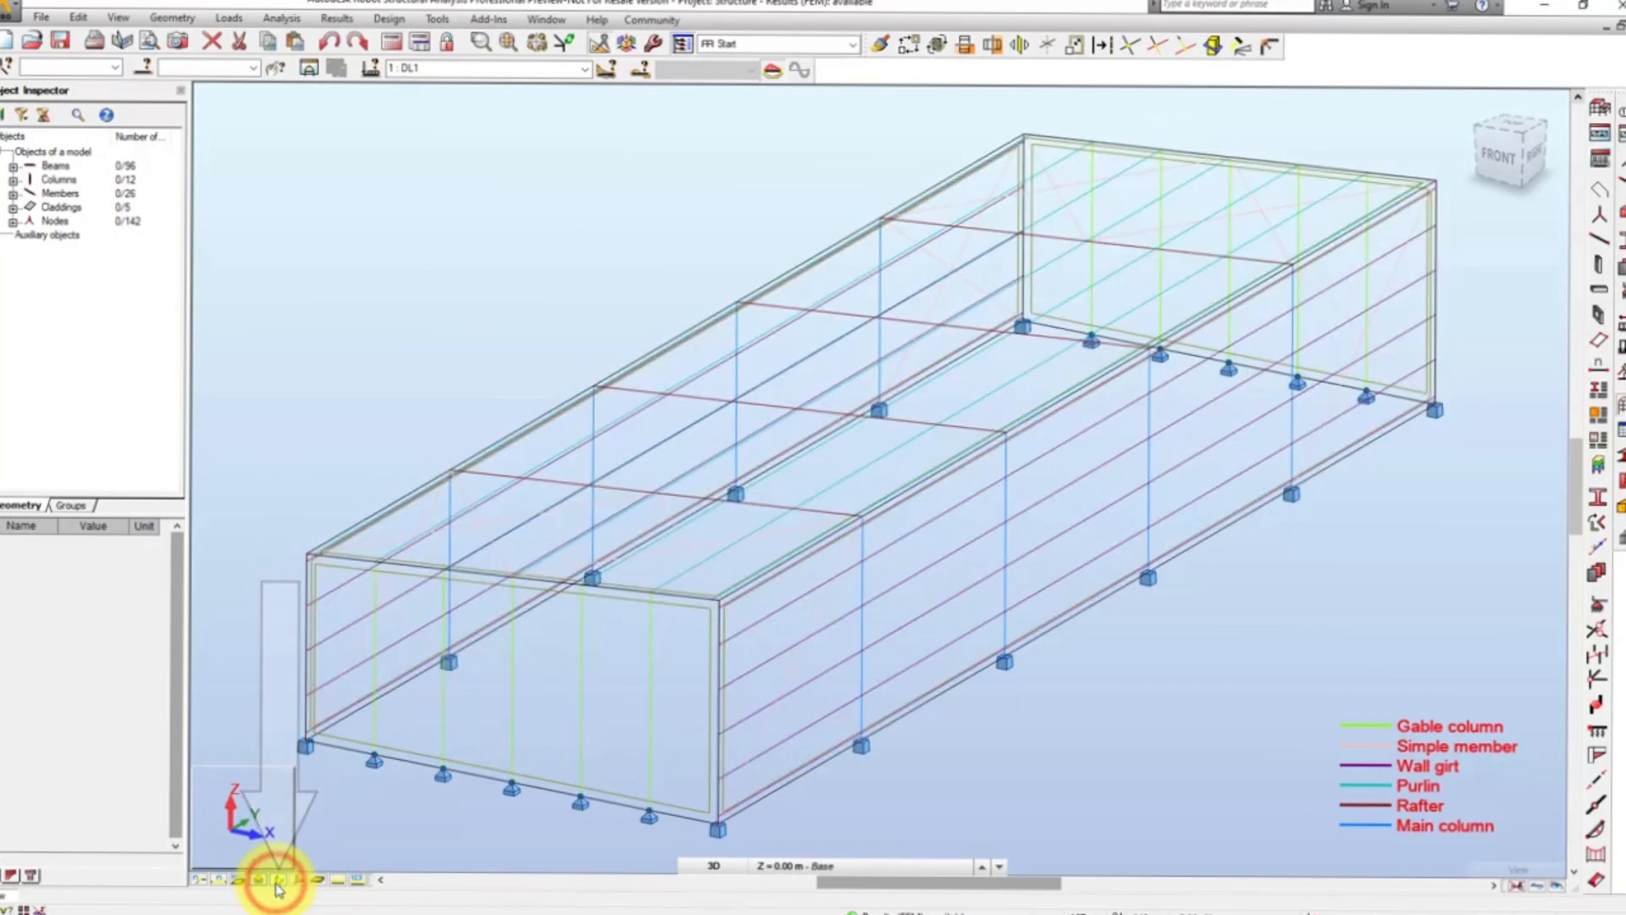
pyautogui.click(395, 19)
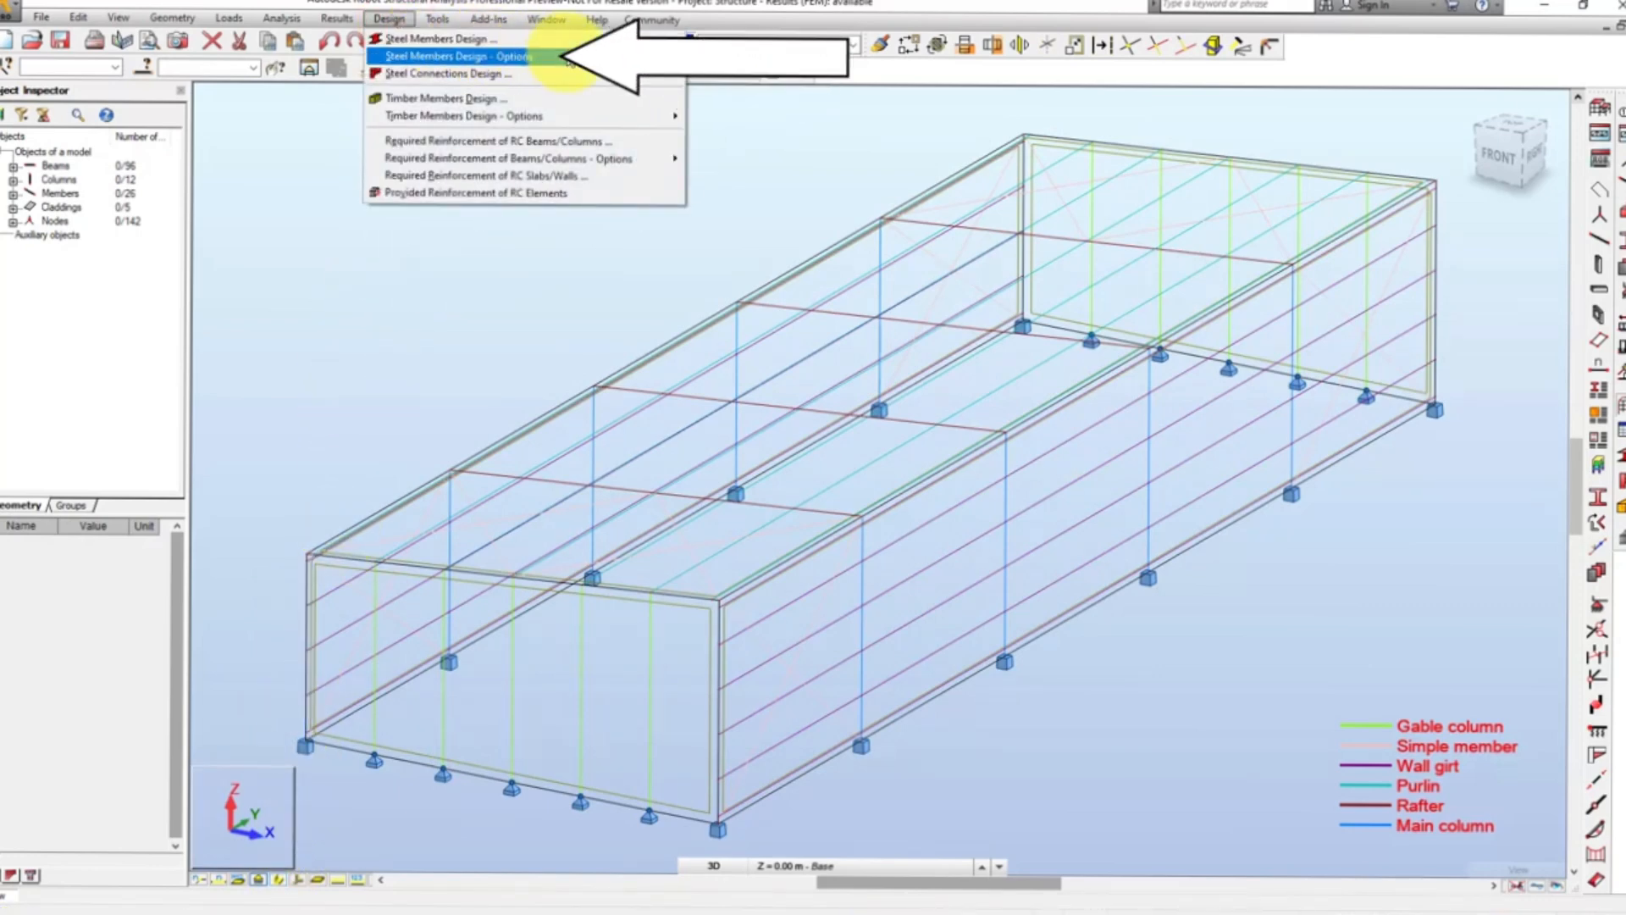
pyautogui.moveTo(669, 56)
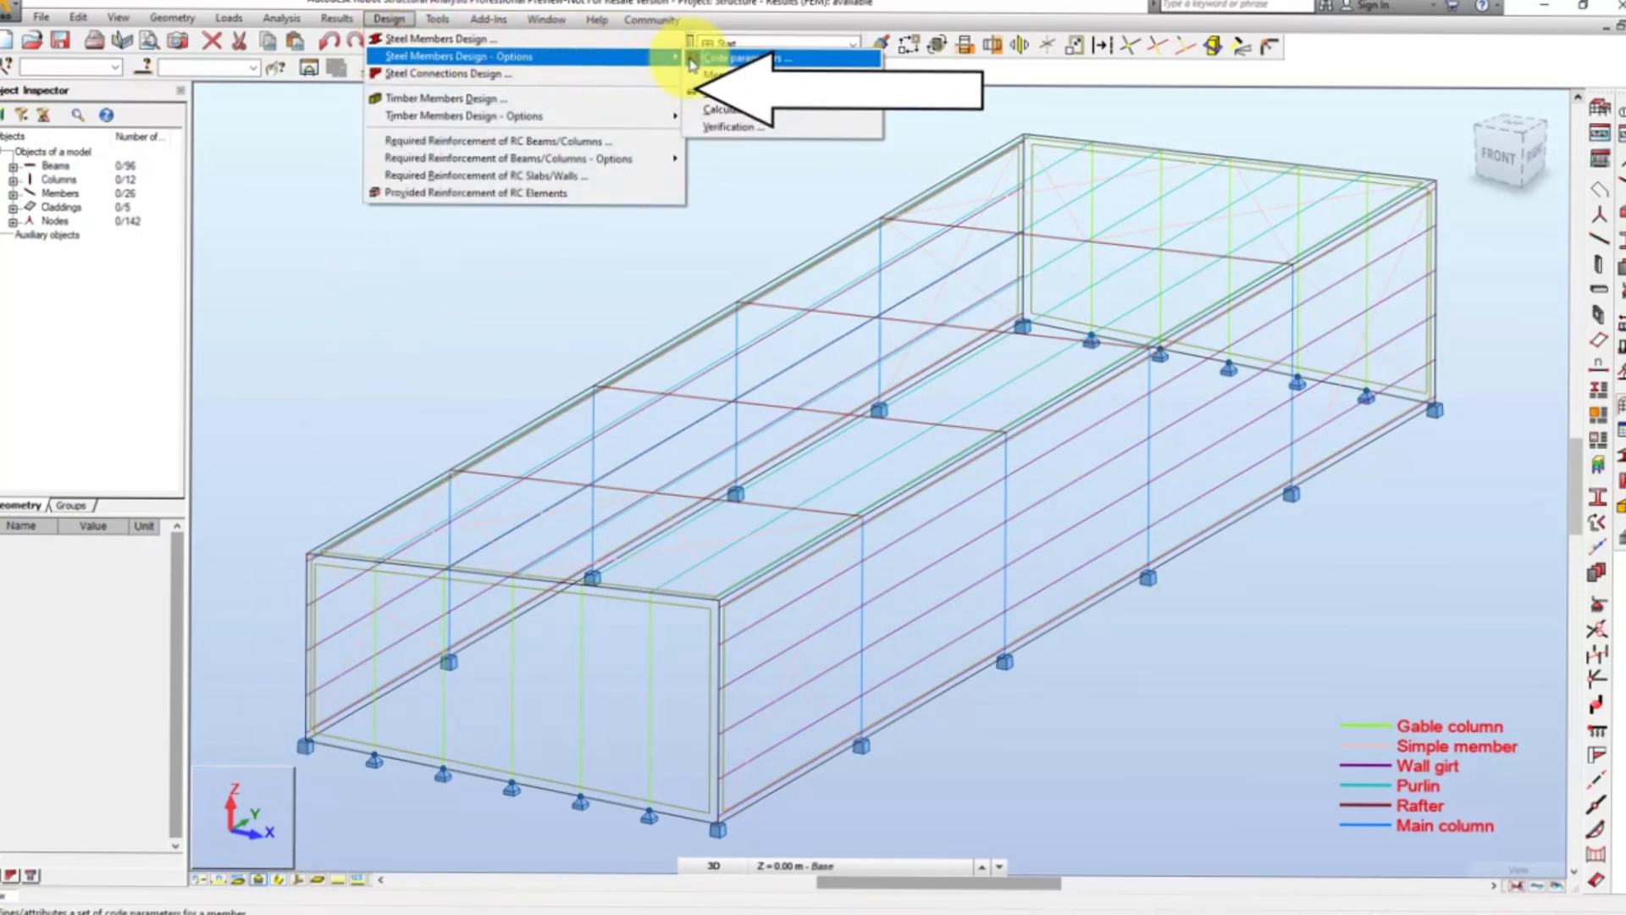
pyautogui.click(737, 110)
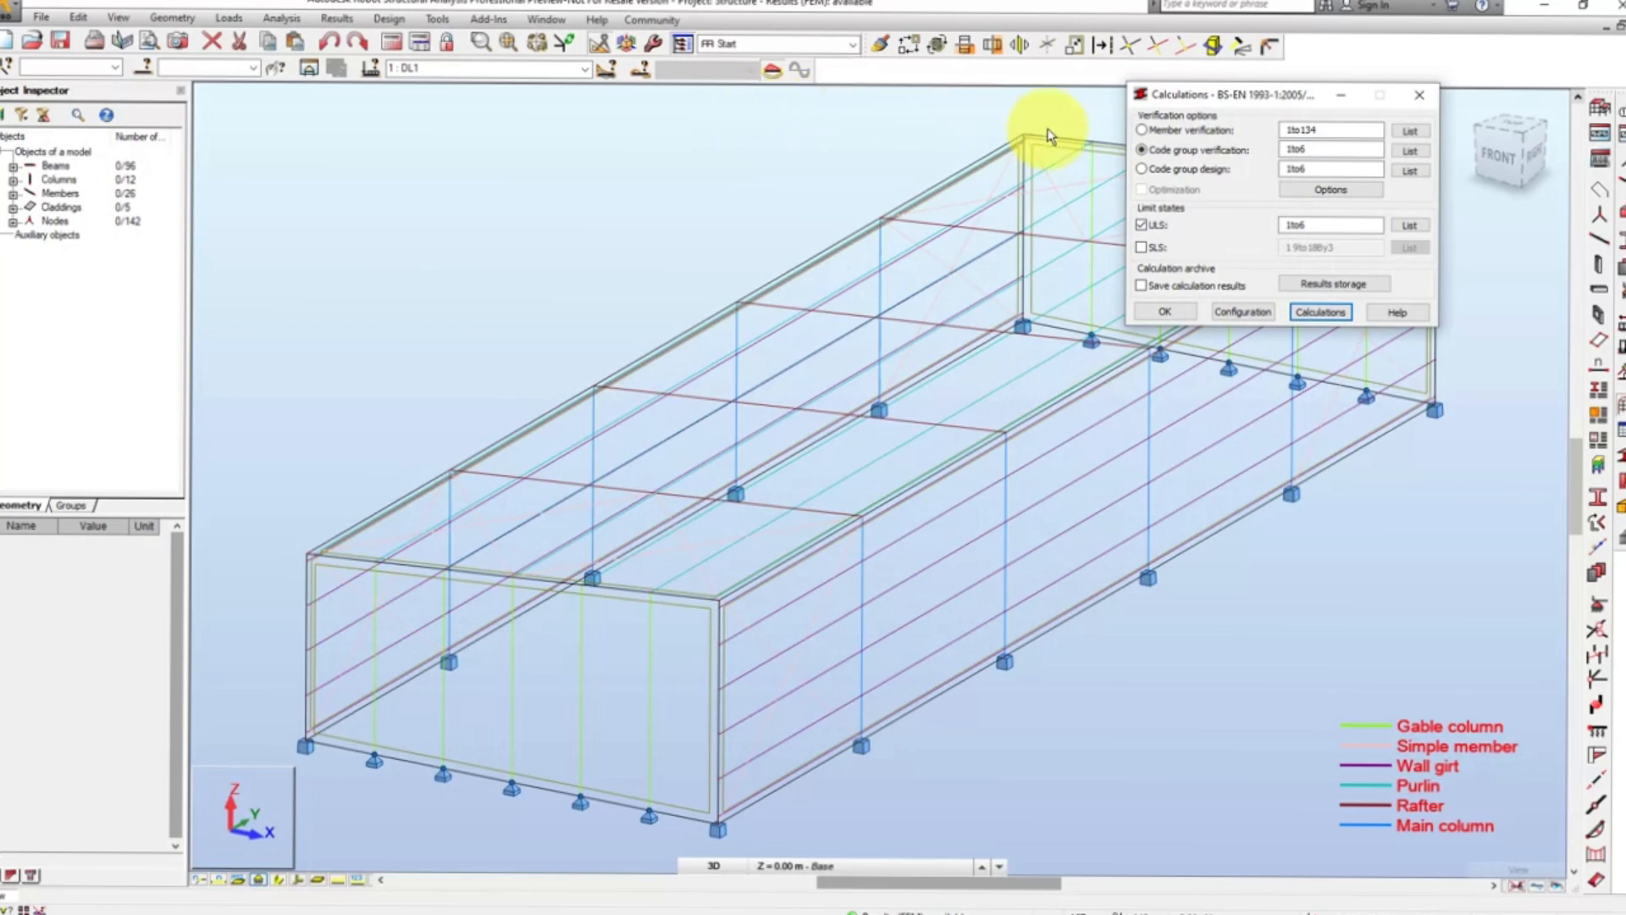
pyautogui.click(1143, 131)
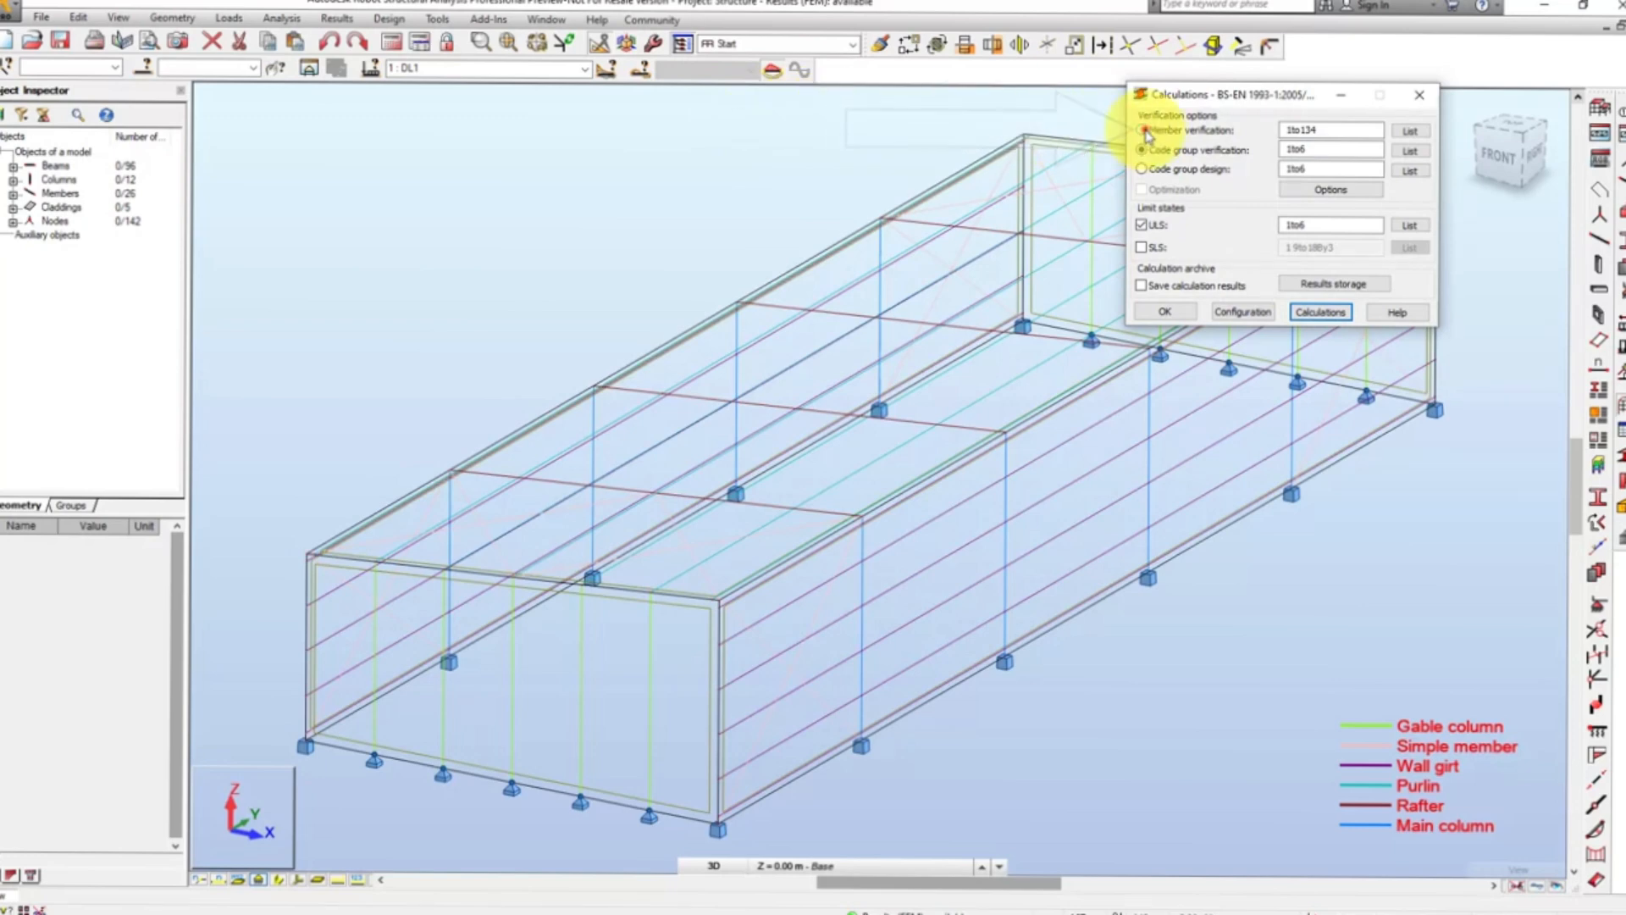
pyautogui.click(1142, 247)
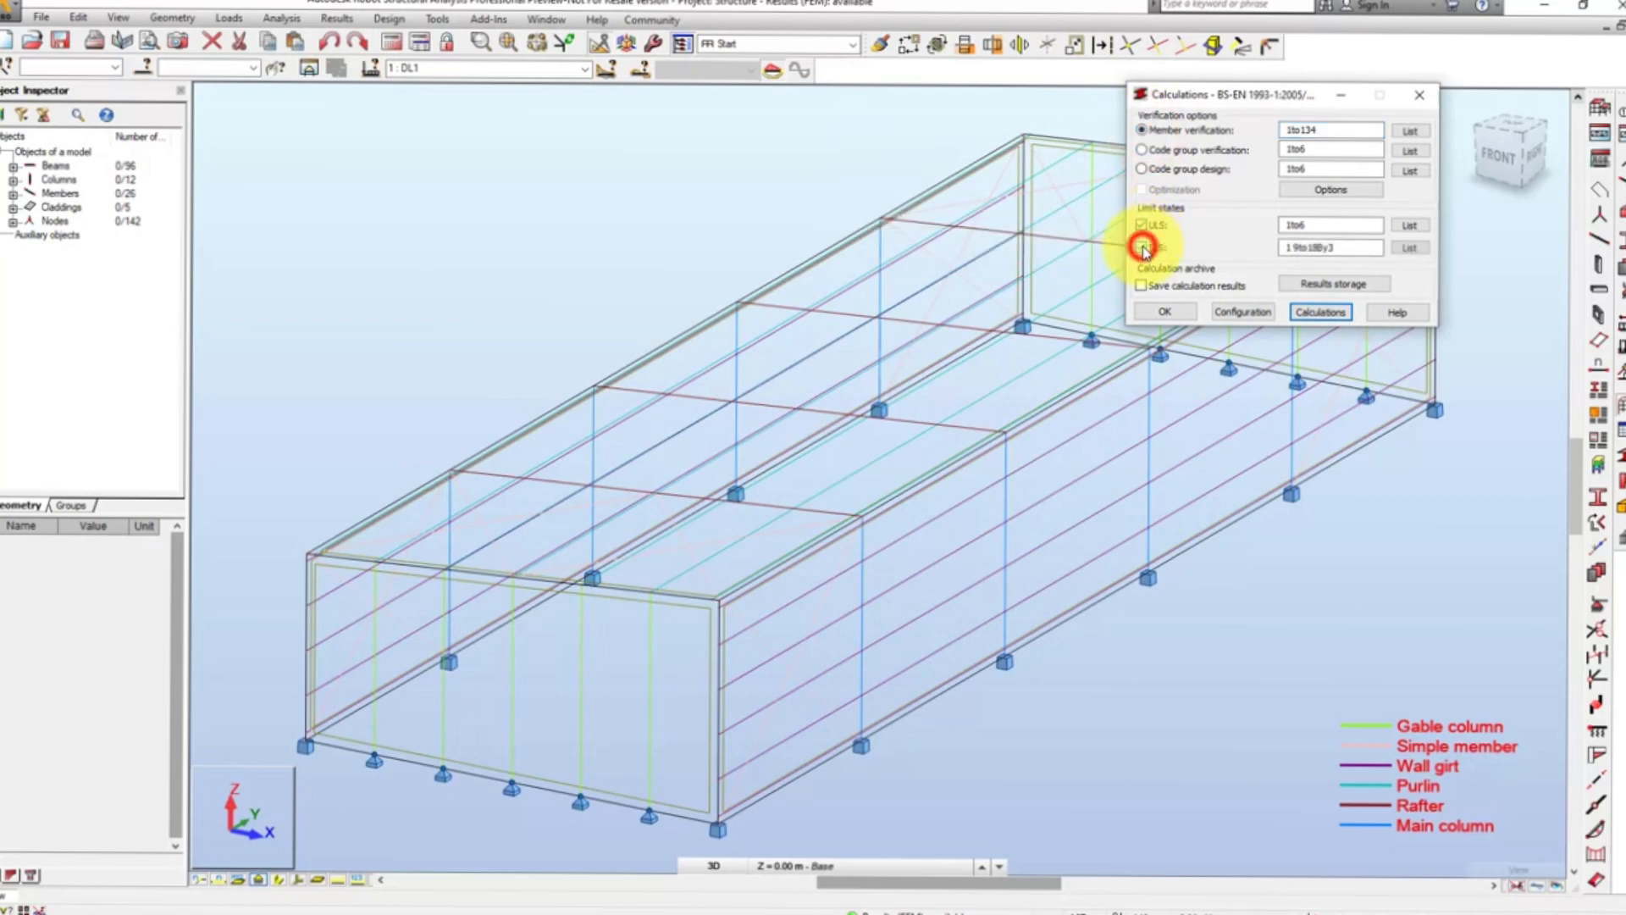
# - Review the load case selections for the ULS and SLS limit states, including simple cases, combinations and groups, without changing them
pyautogui.click(1411, 227)
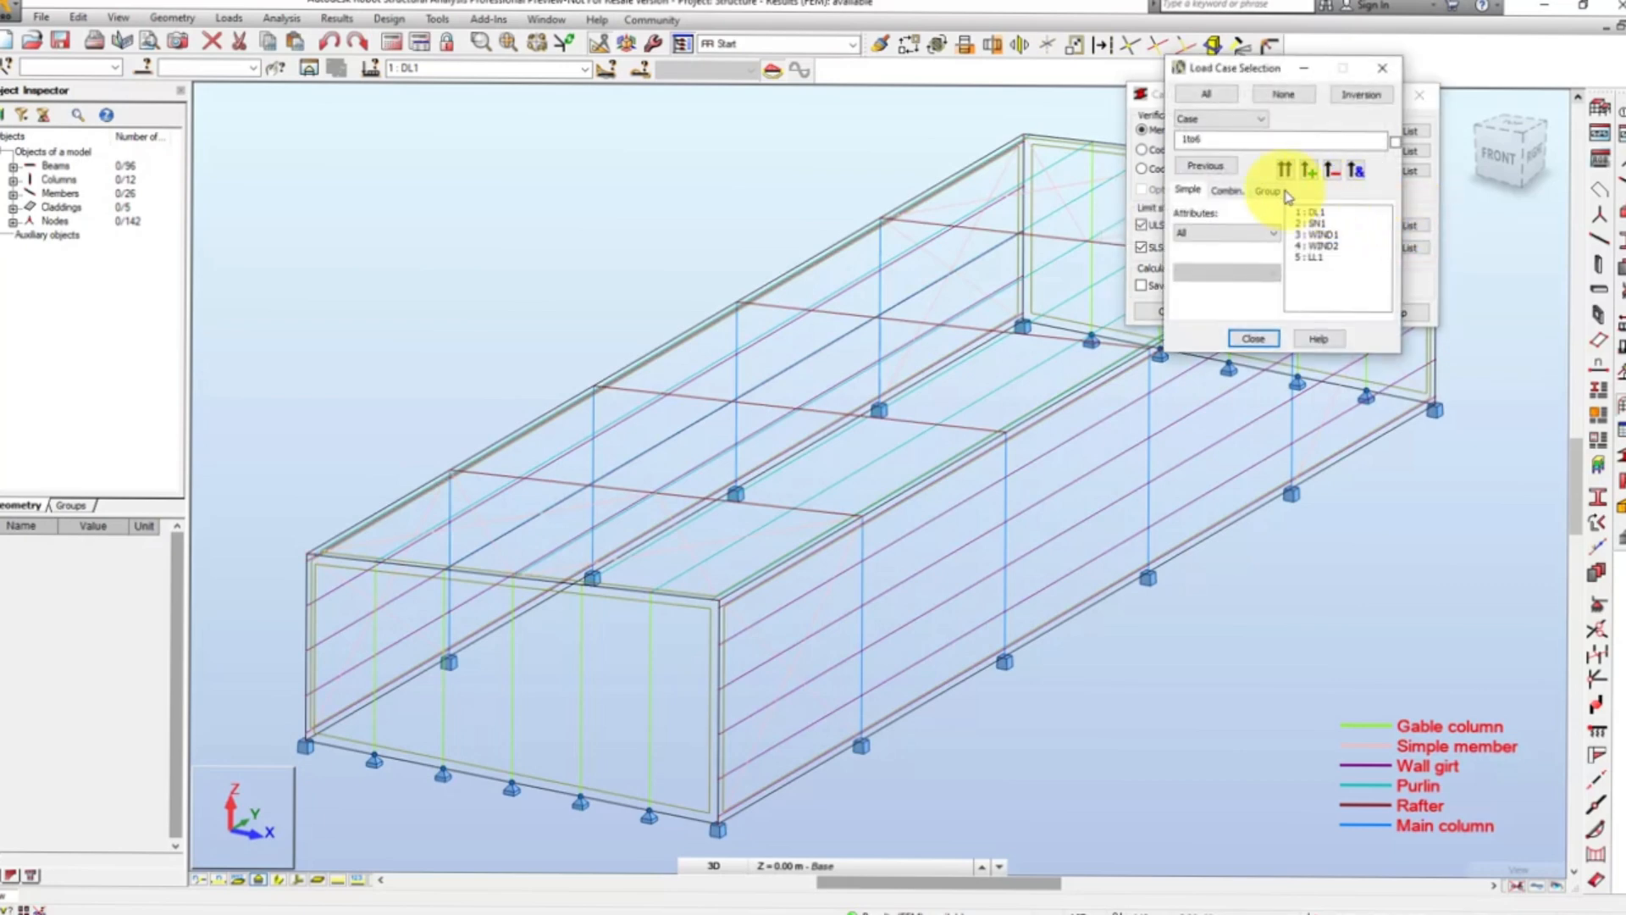
pyautogui.click(1230, 189)
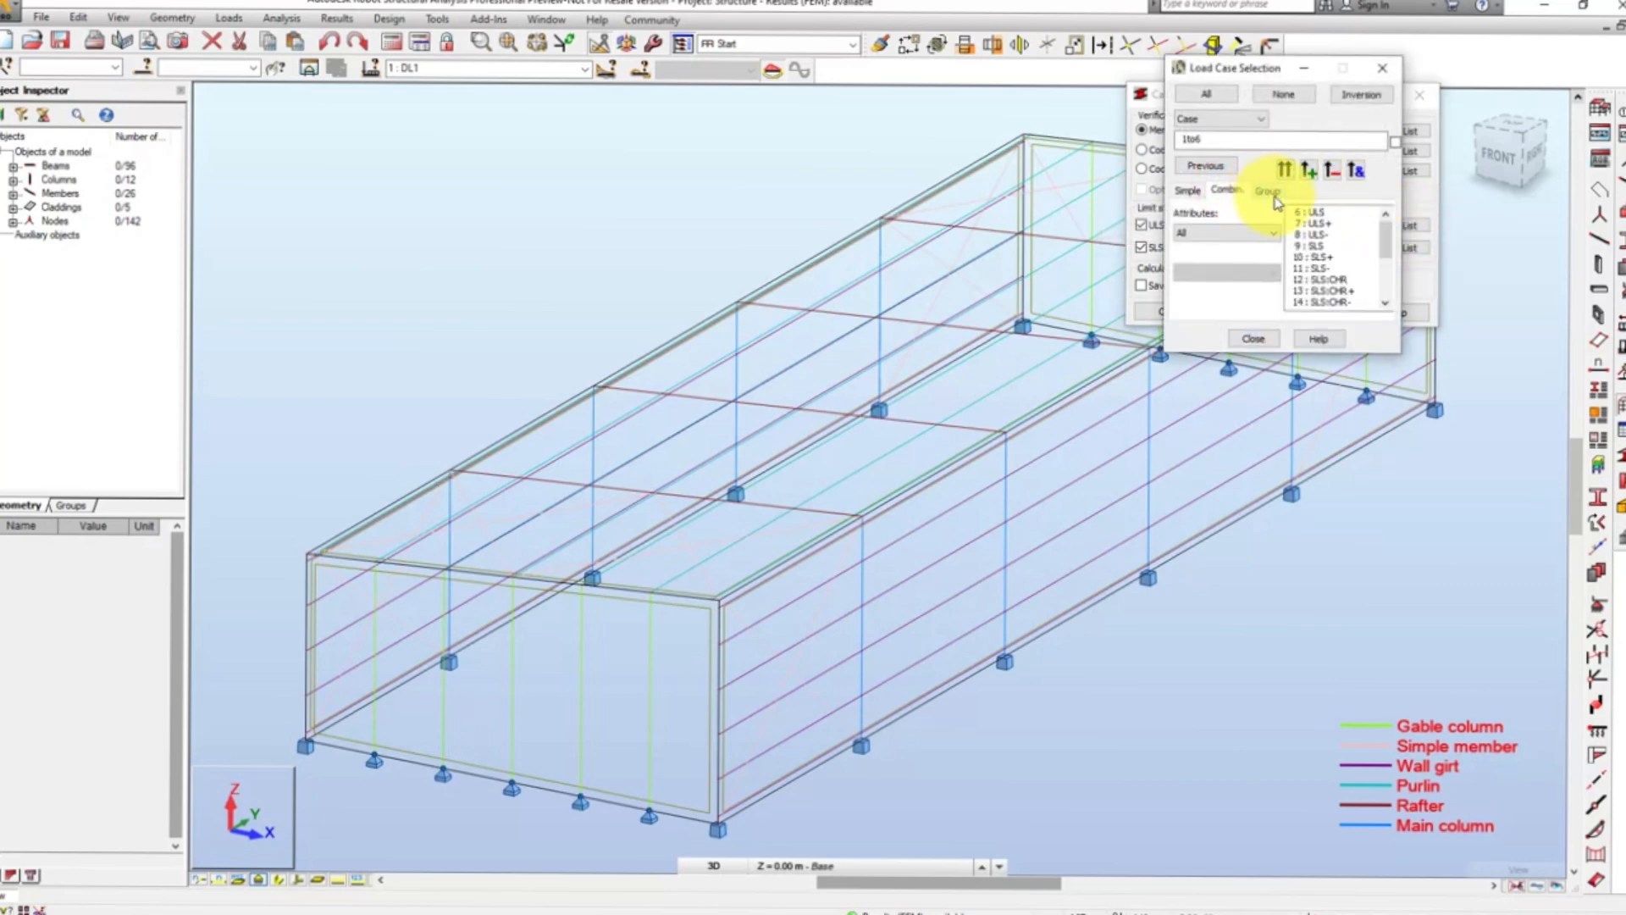
pyautogui.click(1276, 195)
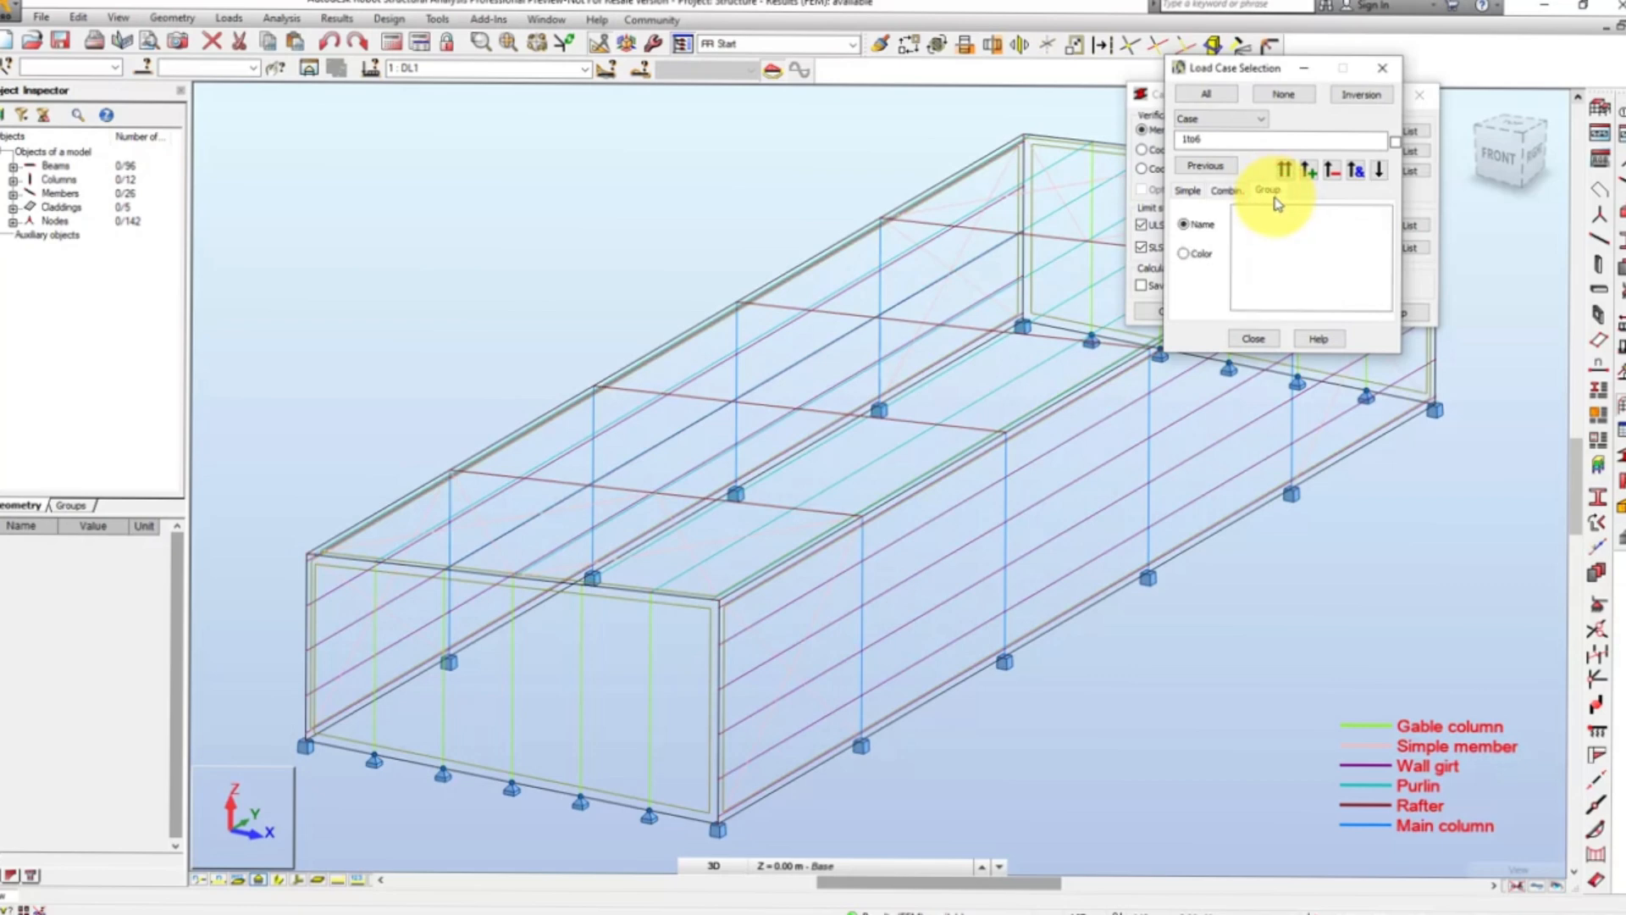
pyautogui.click(1380, 69)
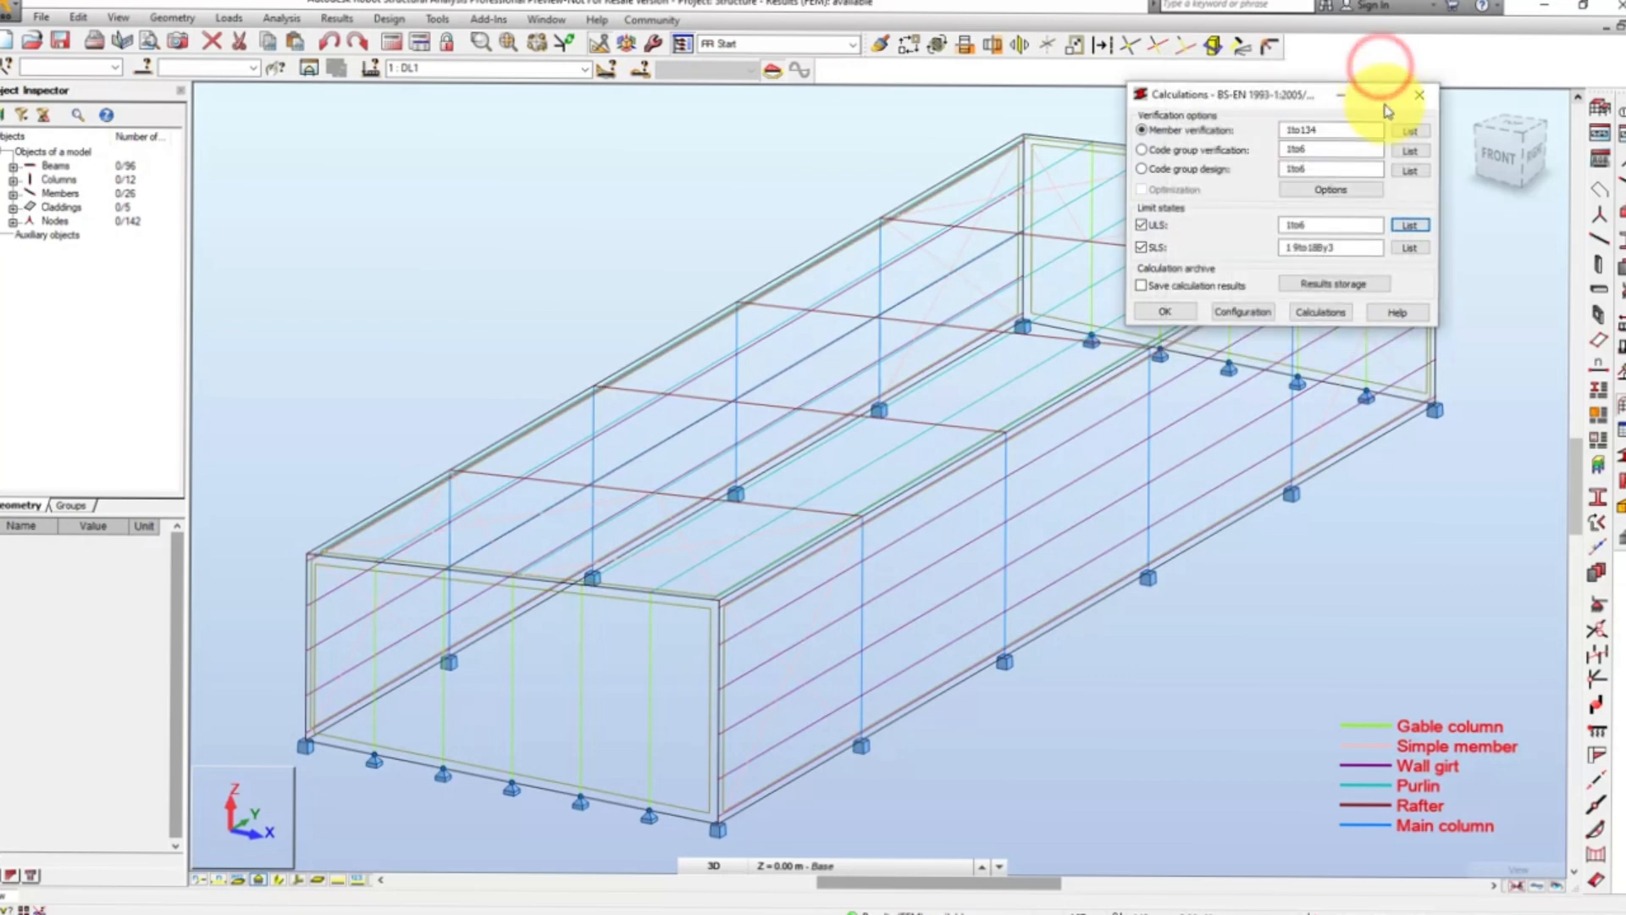
pyautogui.click(1405, 247)
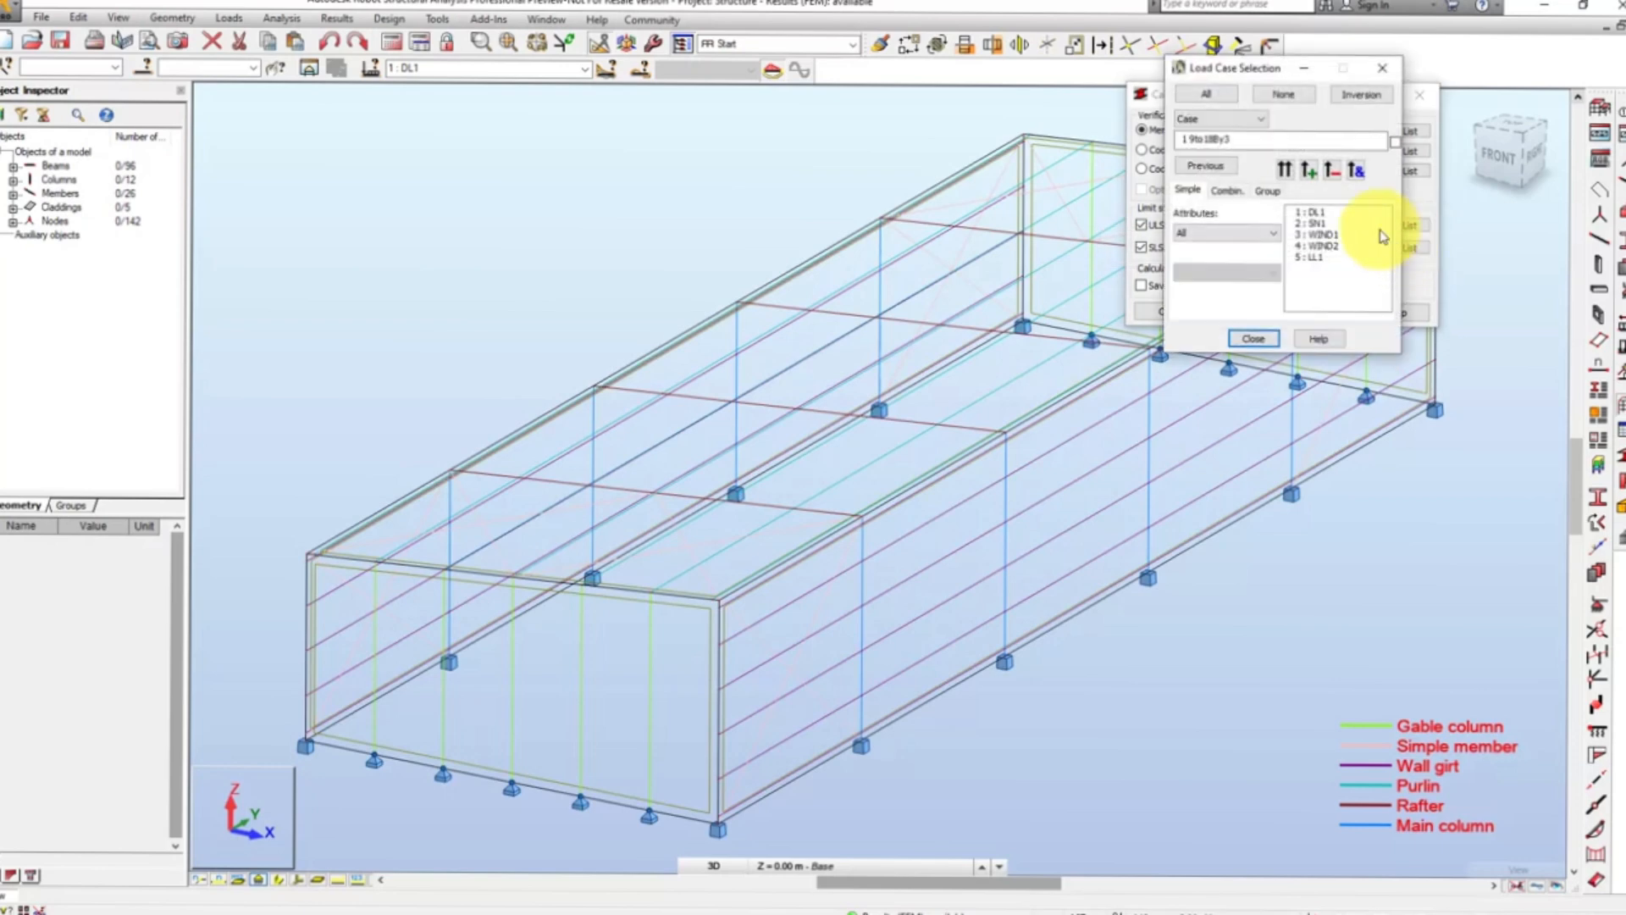
pyautogui.click(1230, 191)
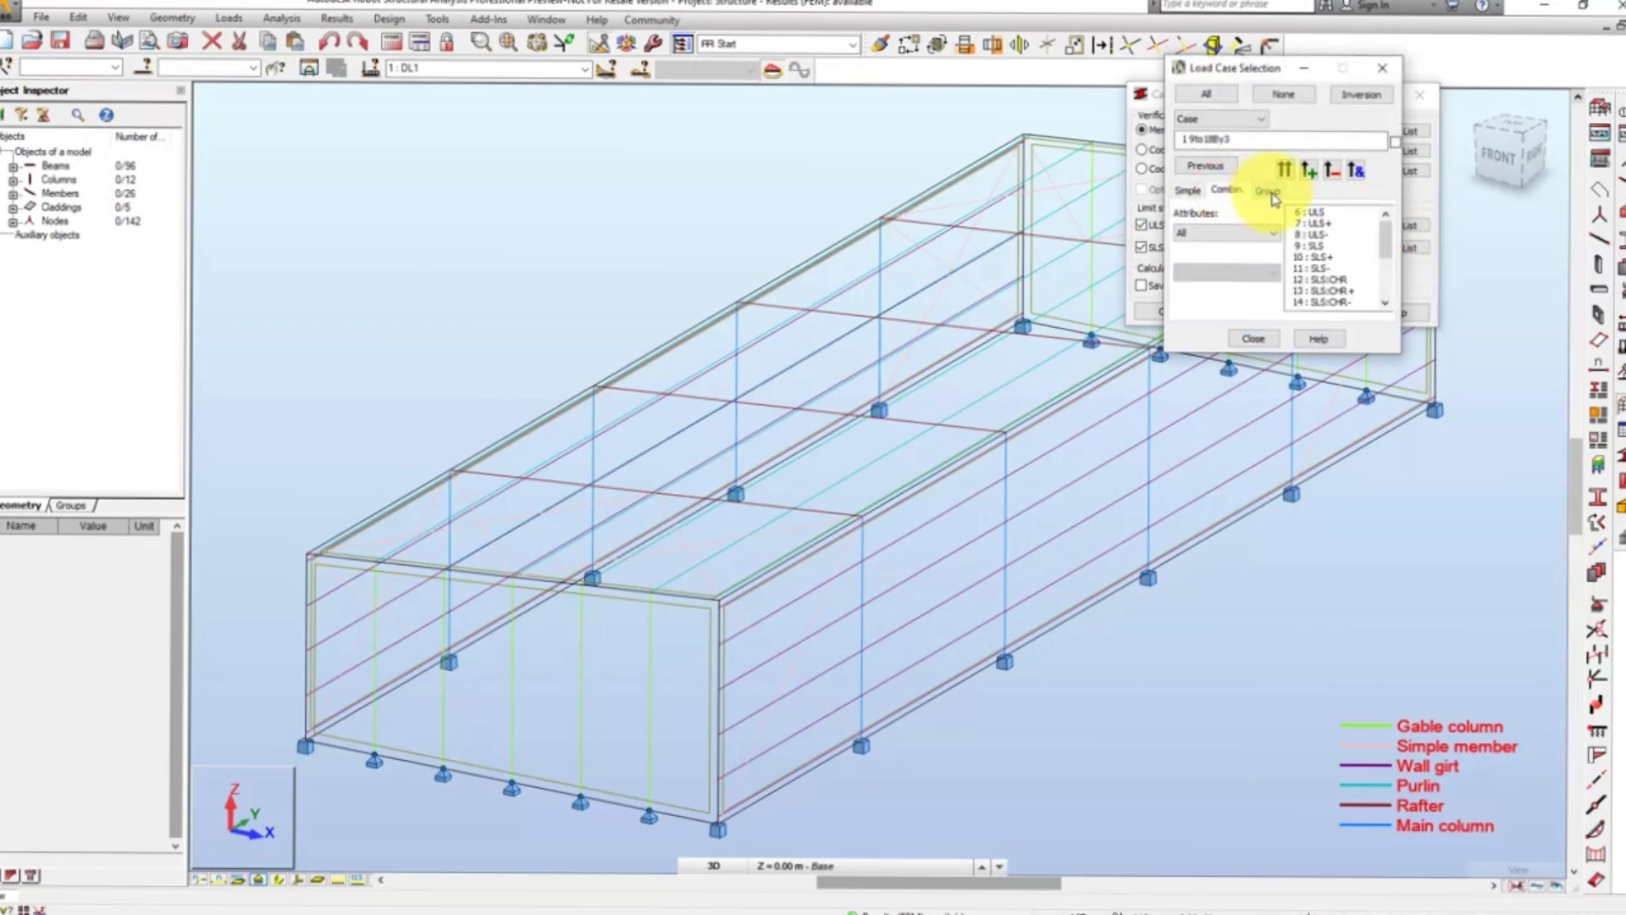
pyautogui.click(1269, 193)
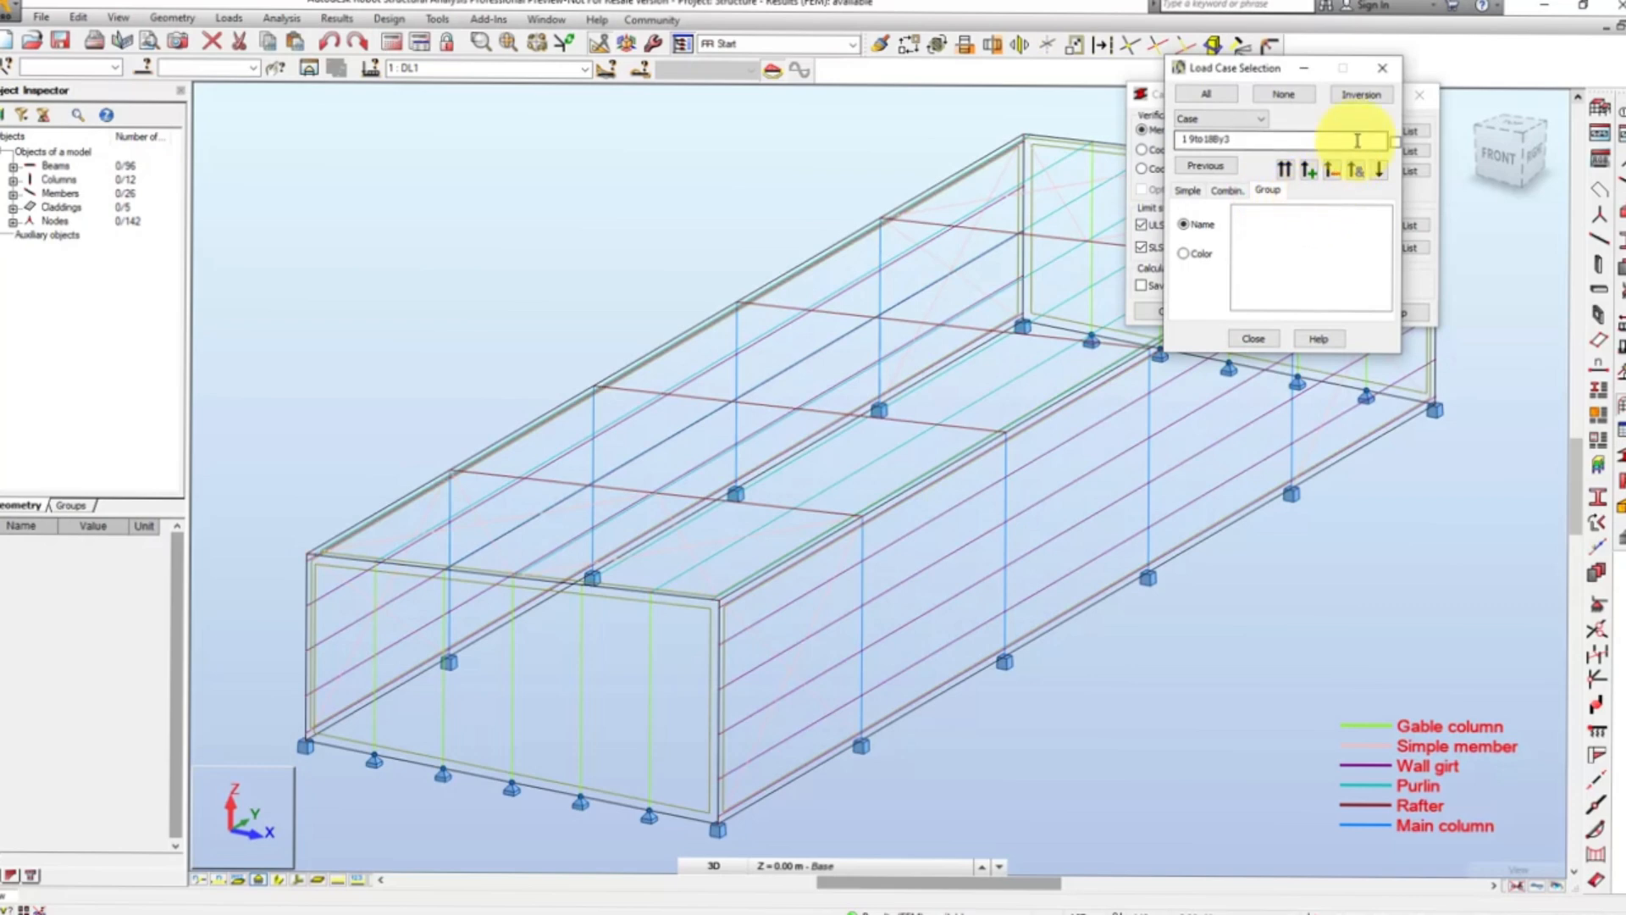
pyautogui.click(1382, 69)
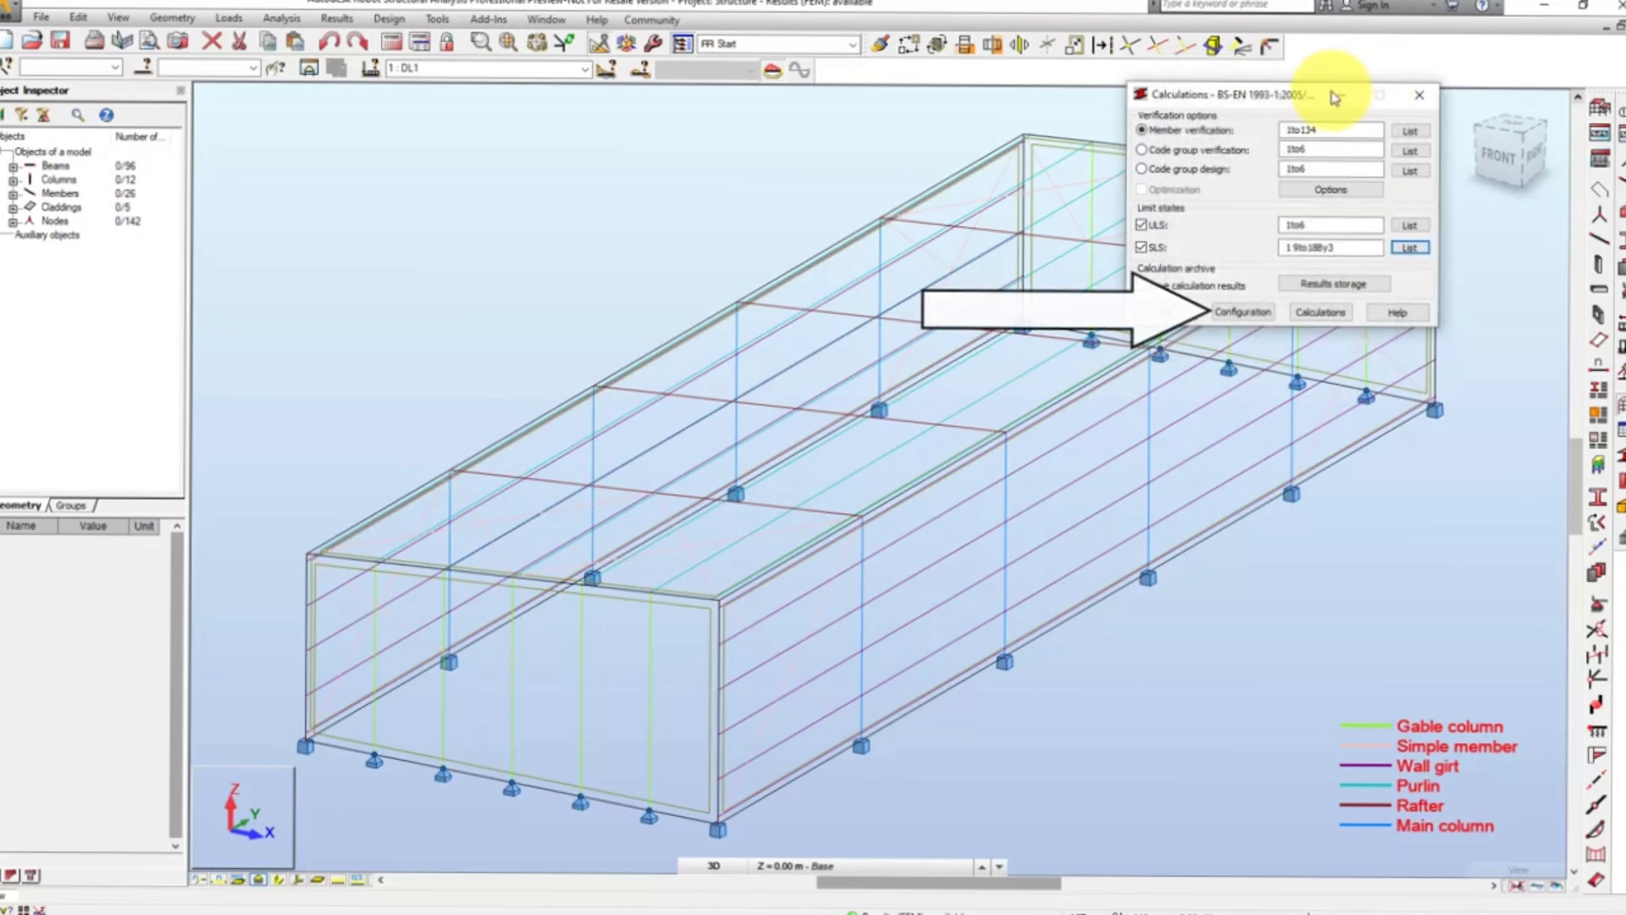
# - Accept the existing calculation configuration, run the steel member verification and close the calculation settings
pyautogui.click(1242, 311)
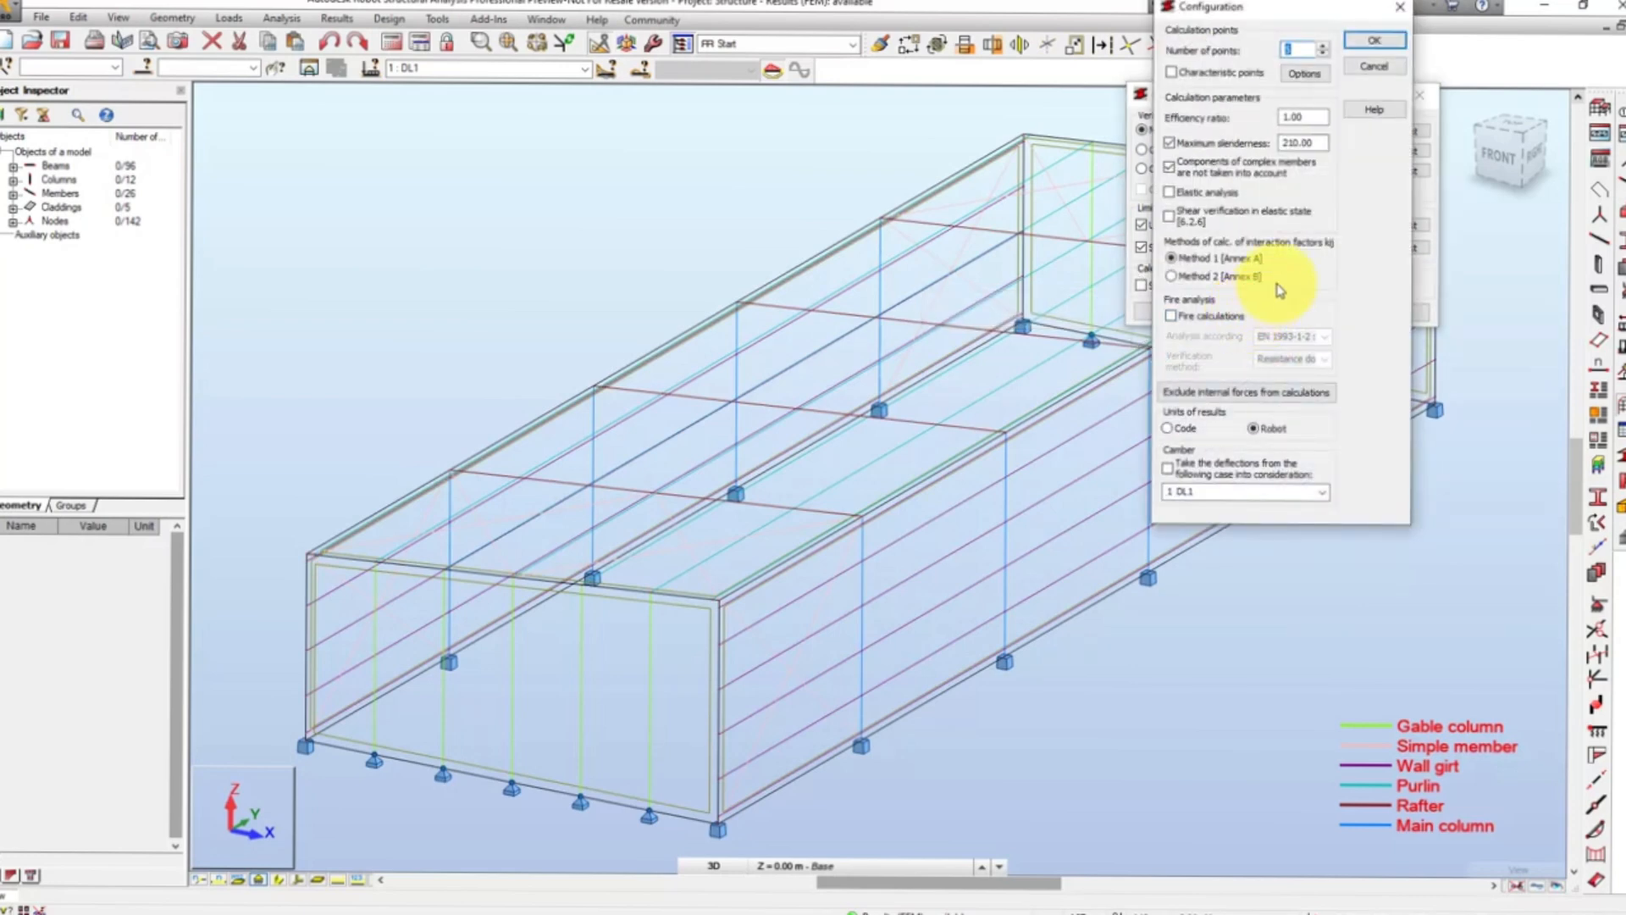
pyautogui.click(1375, 42)
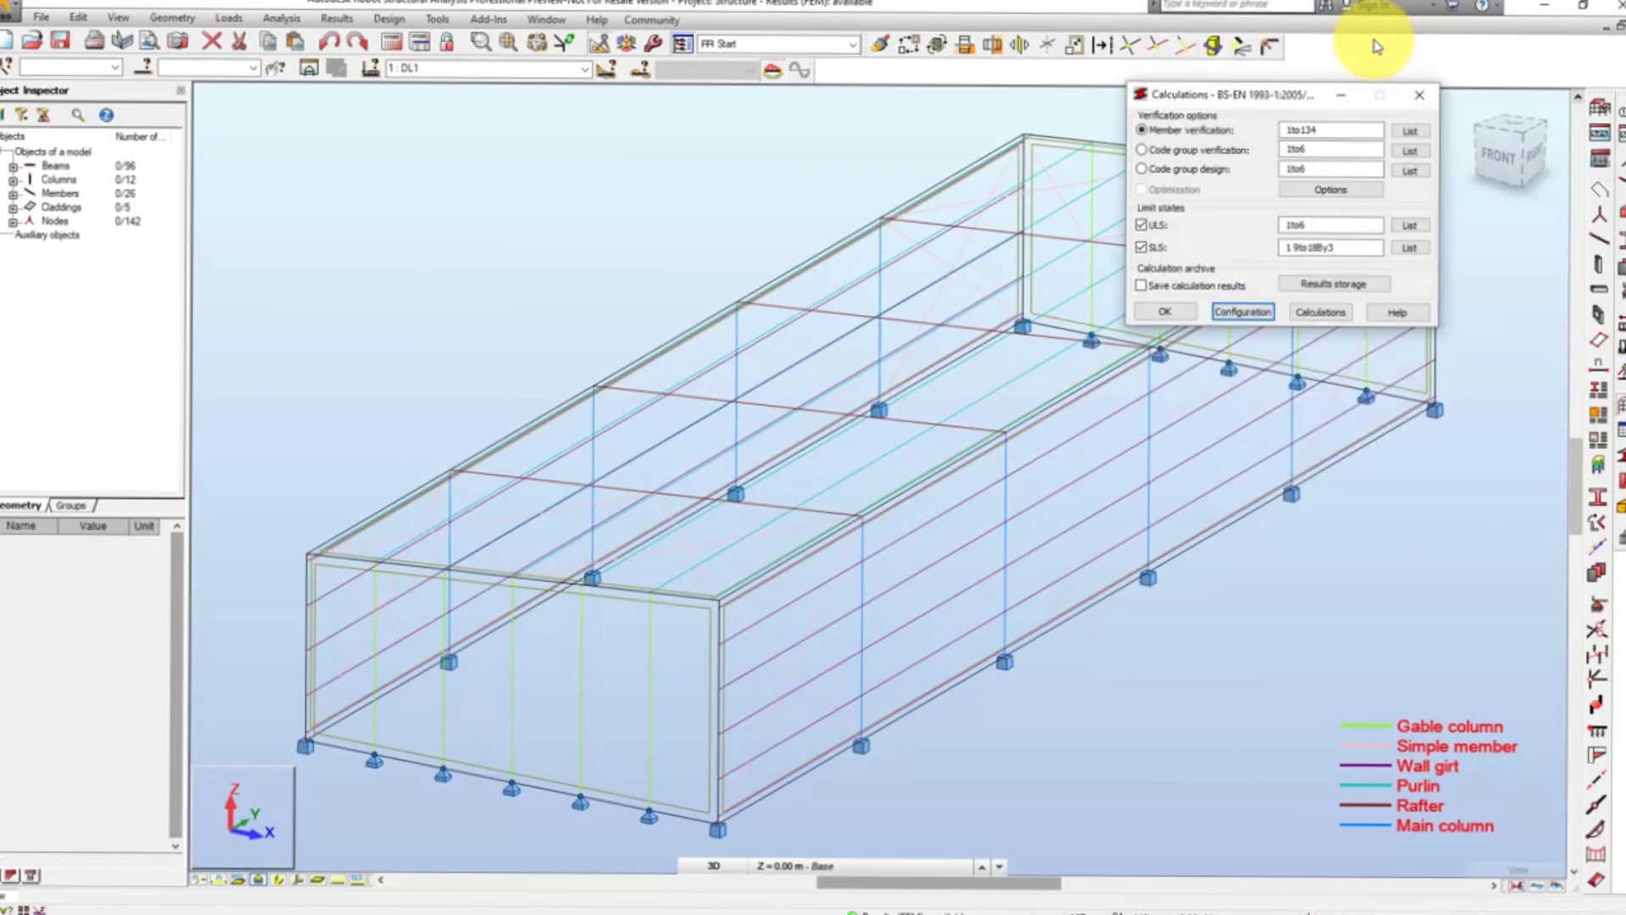
pyautogui.click(1318, 313)
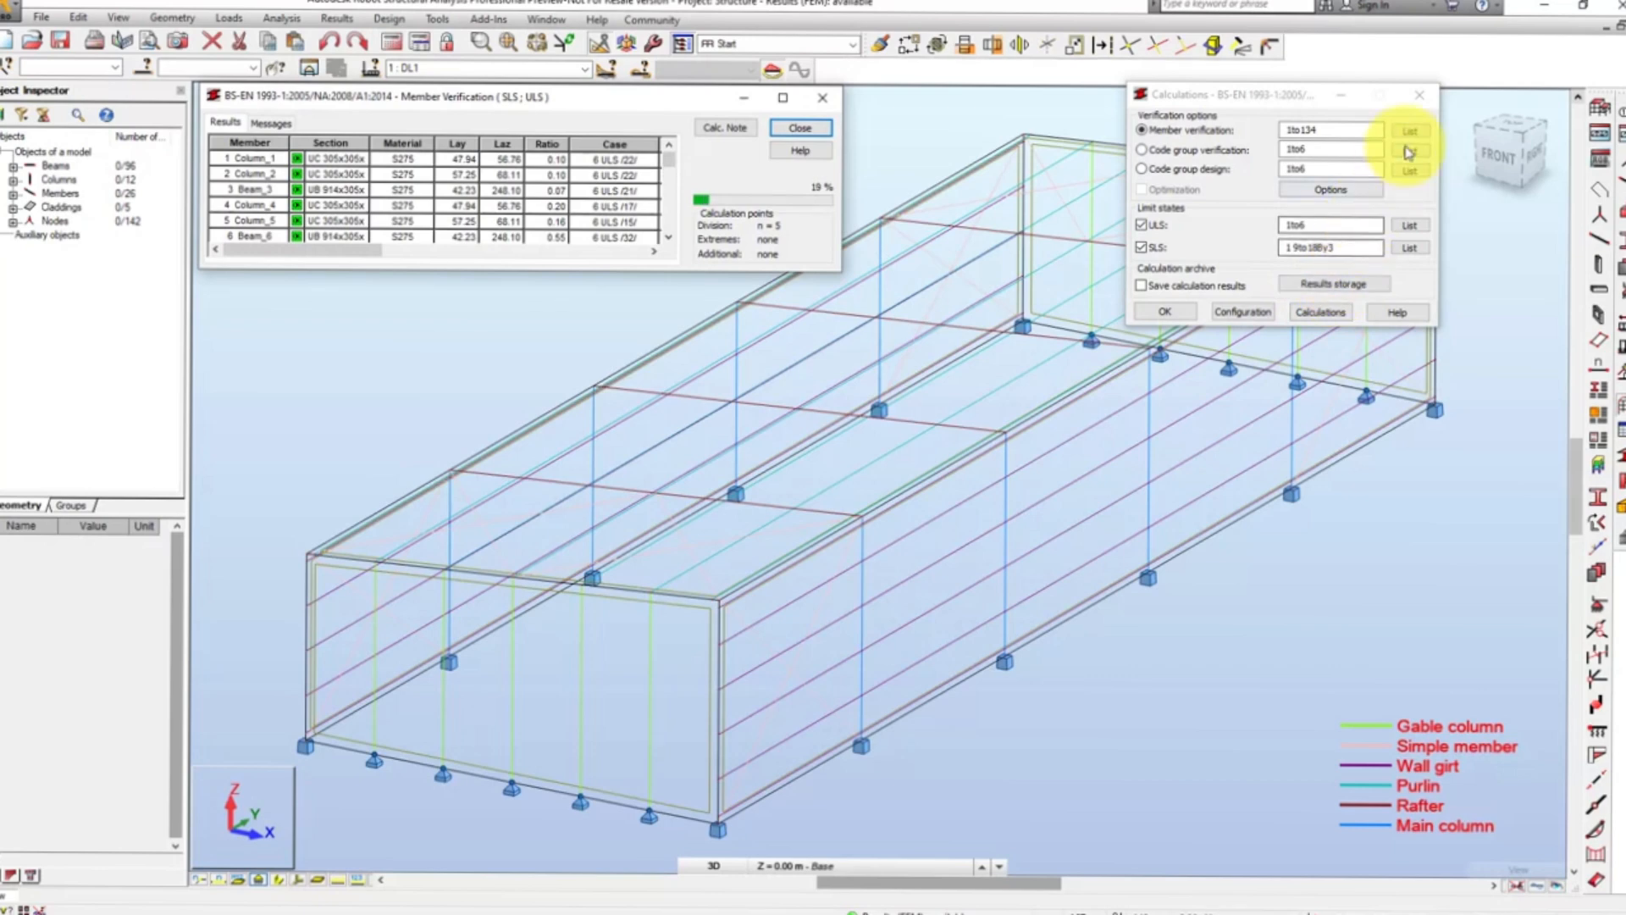
pyautogui.click(1419, 95)
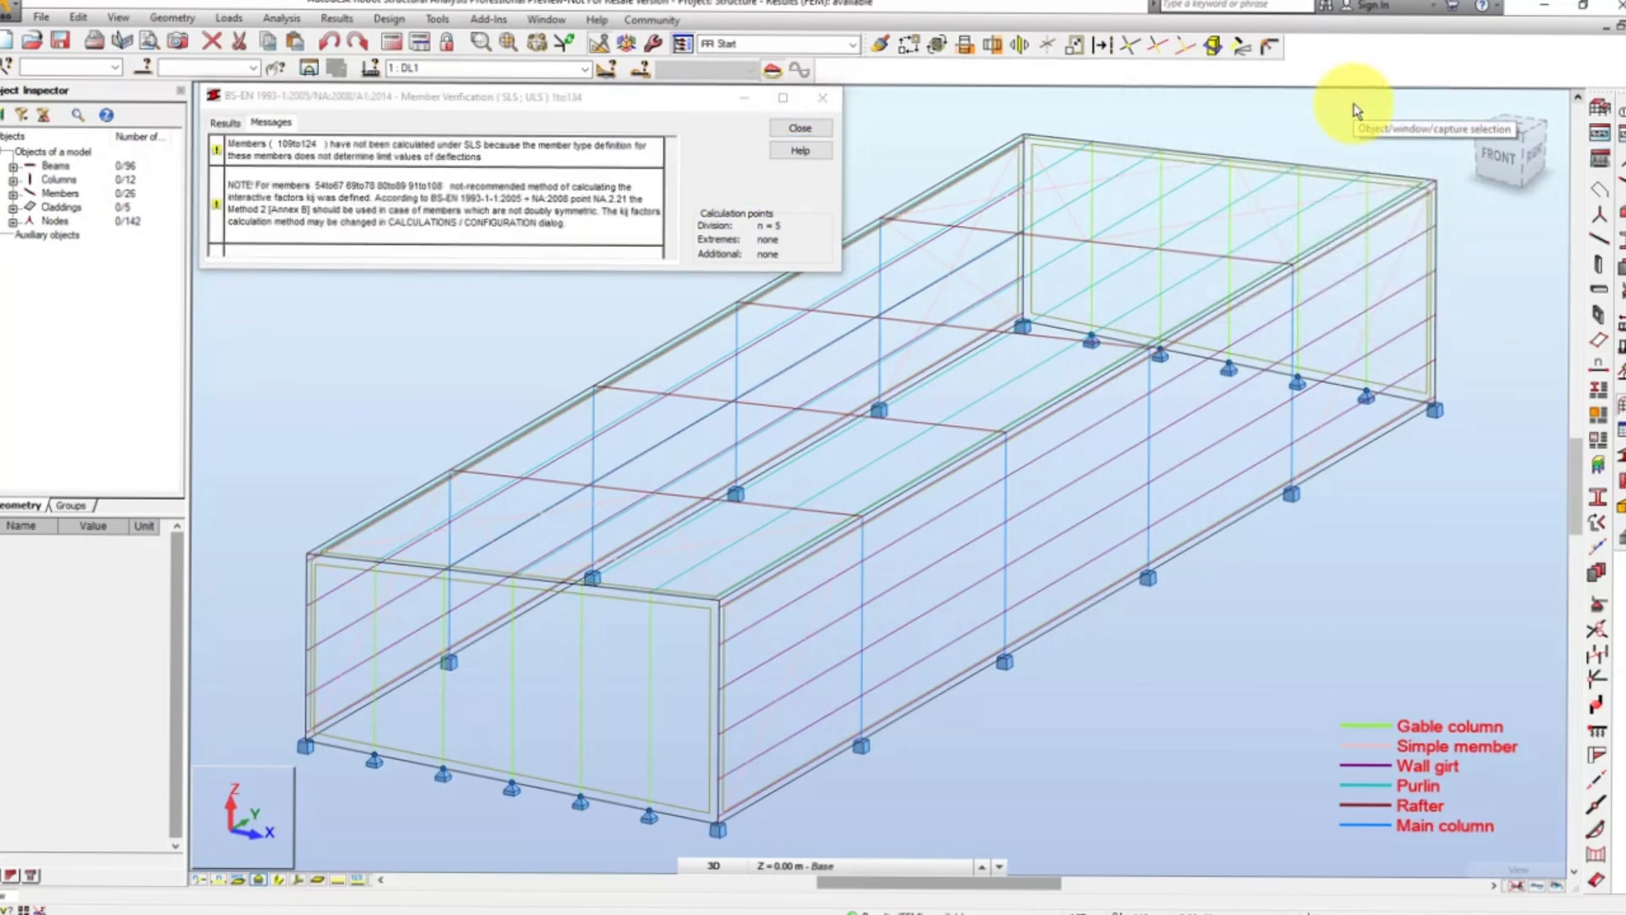
# - Read the verification messages and enlarge the results window to show the full member table with ULS and SLS ratio columns
pyautogui.moveTo(638, 271); pyautogui.dragTo(637, 327)
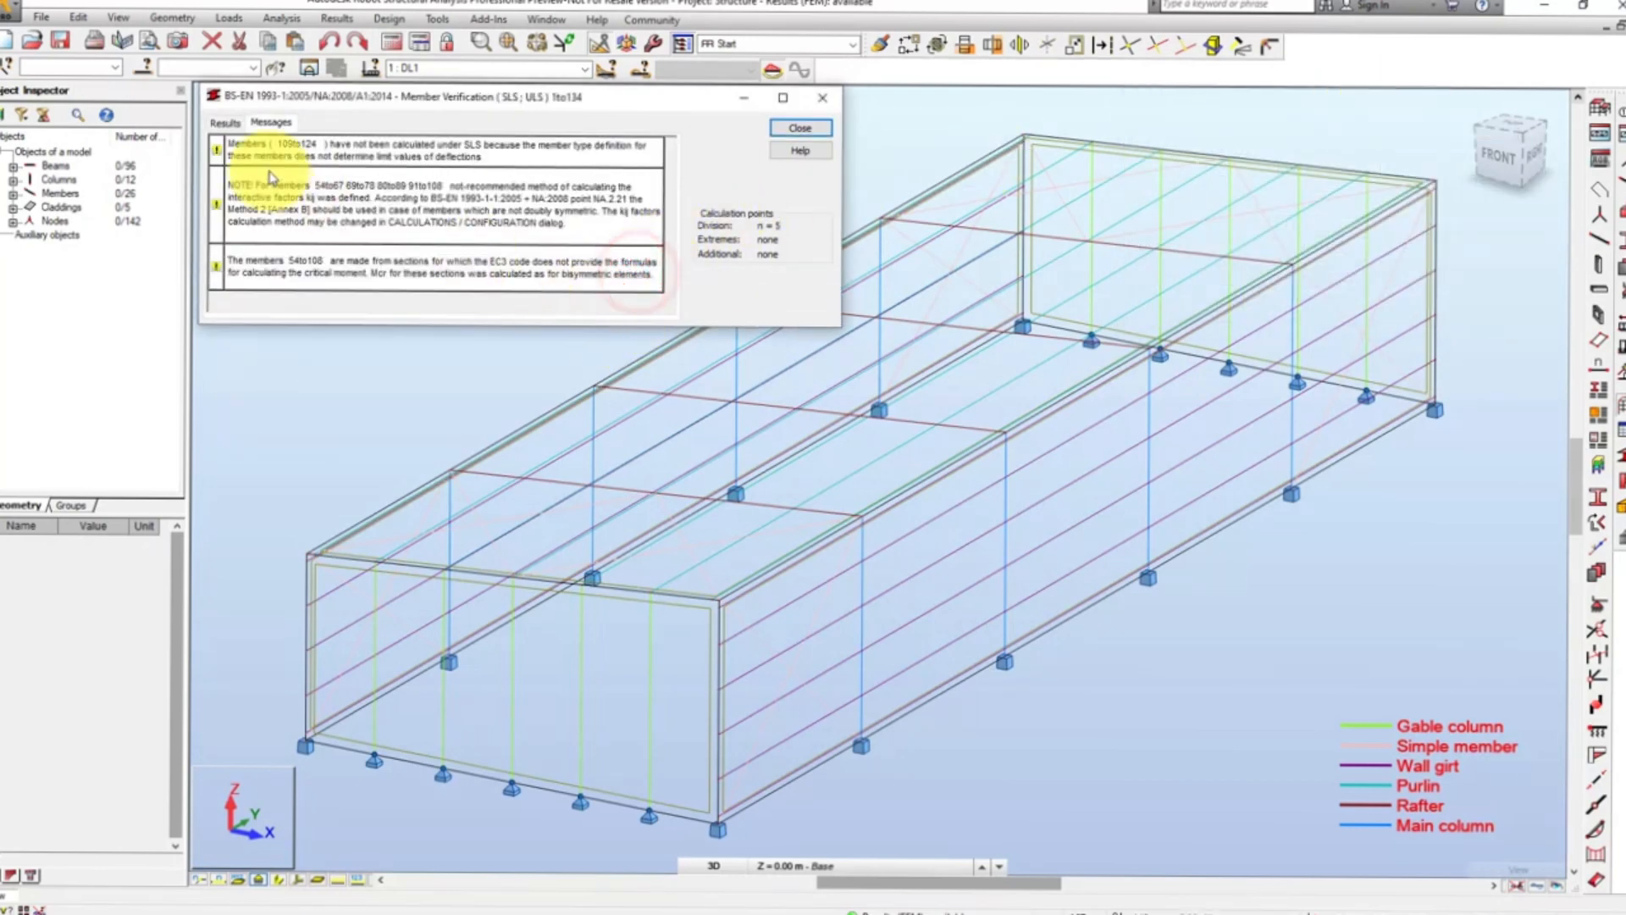
pyautogui.click(225, 121)
pyautogui.moveTo(841, 242); pyautogui.dragTo(1417, 255)
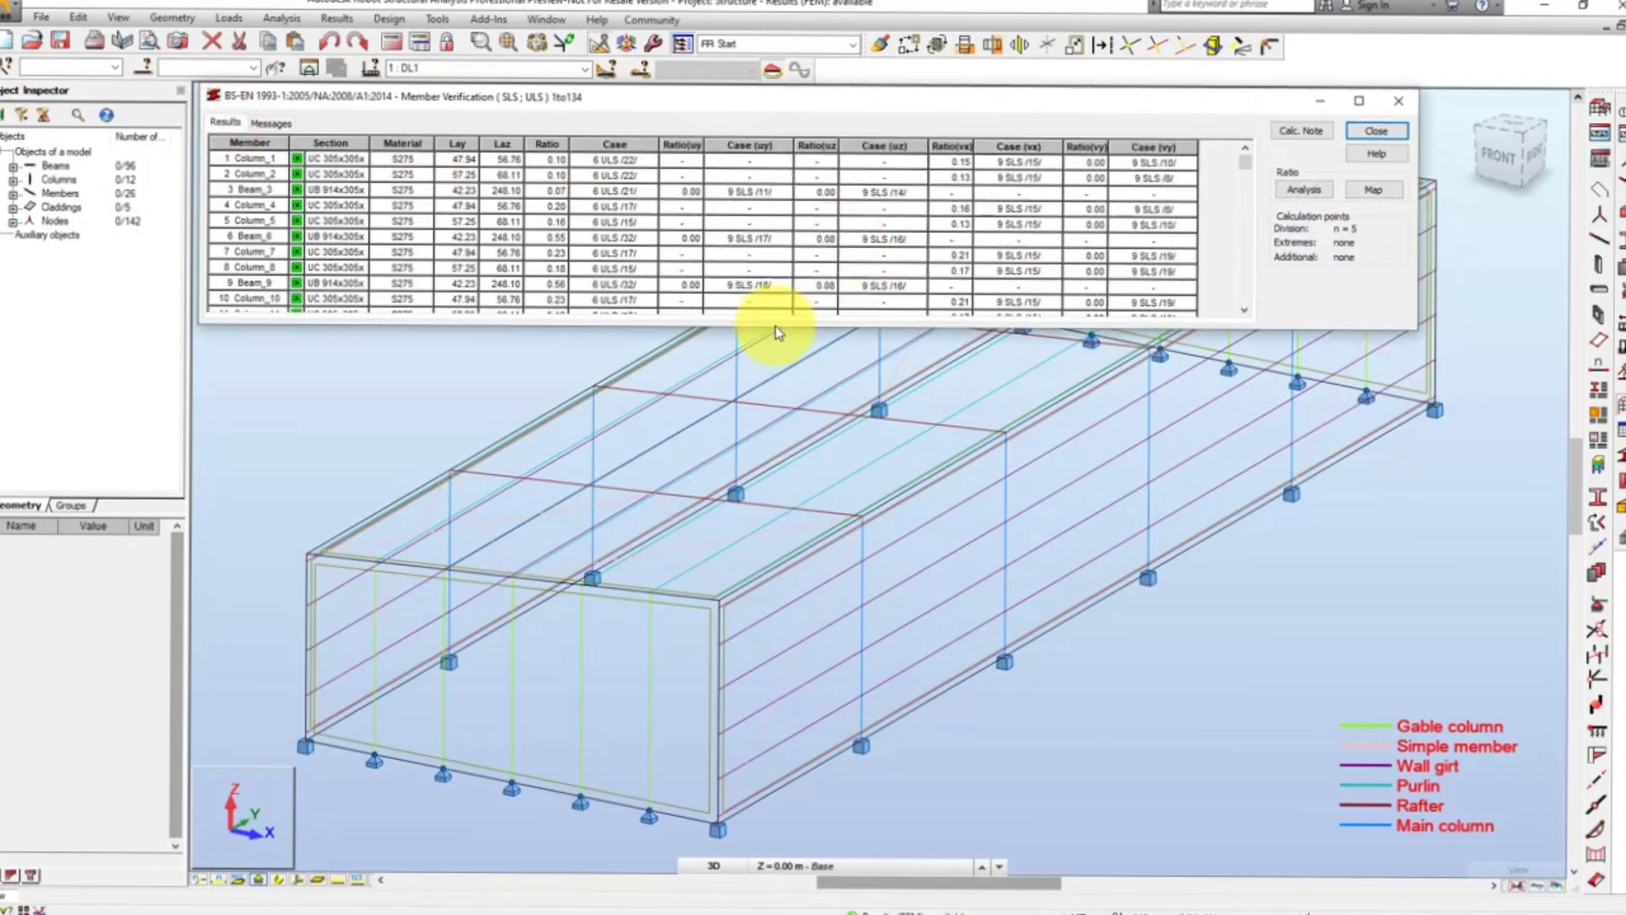
pyautogui.moveTo(774, 328); pyautogui.dragTo(745, 475)
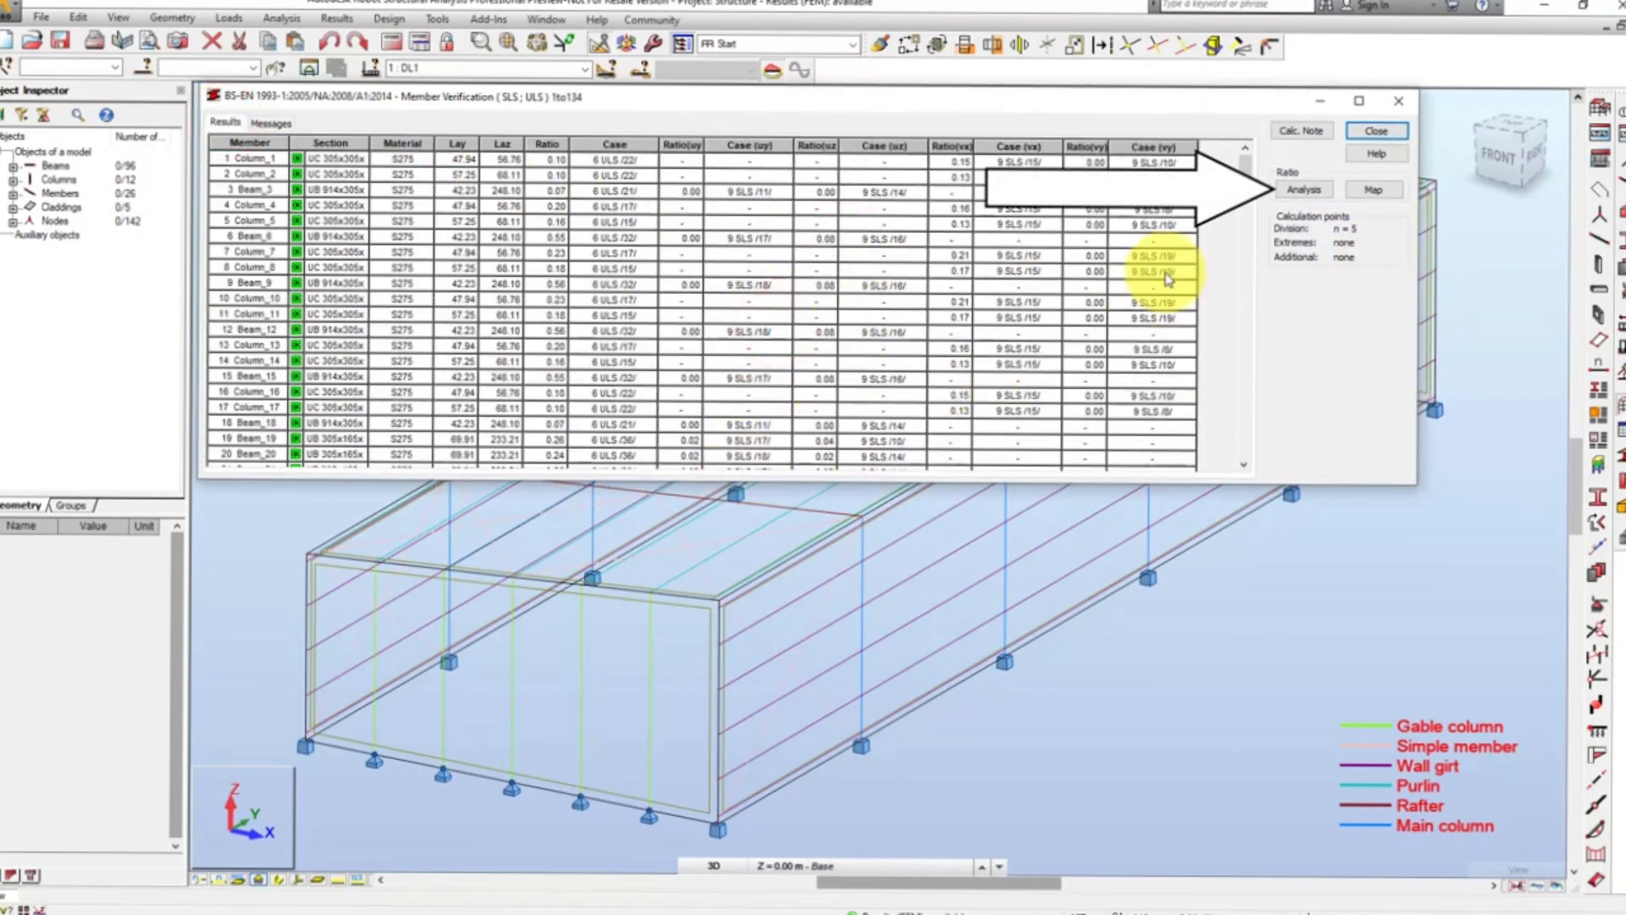
# - Examine the ratio analysis bar chart for all members at a larger size with the results window minimized, and close the chart
pyautogui.click(1302, 193)
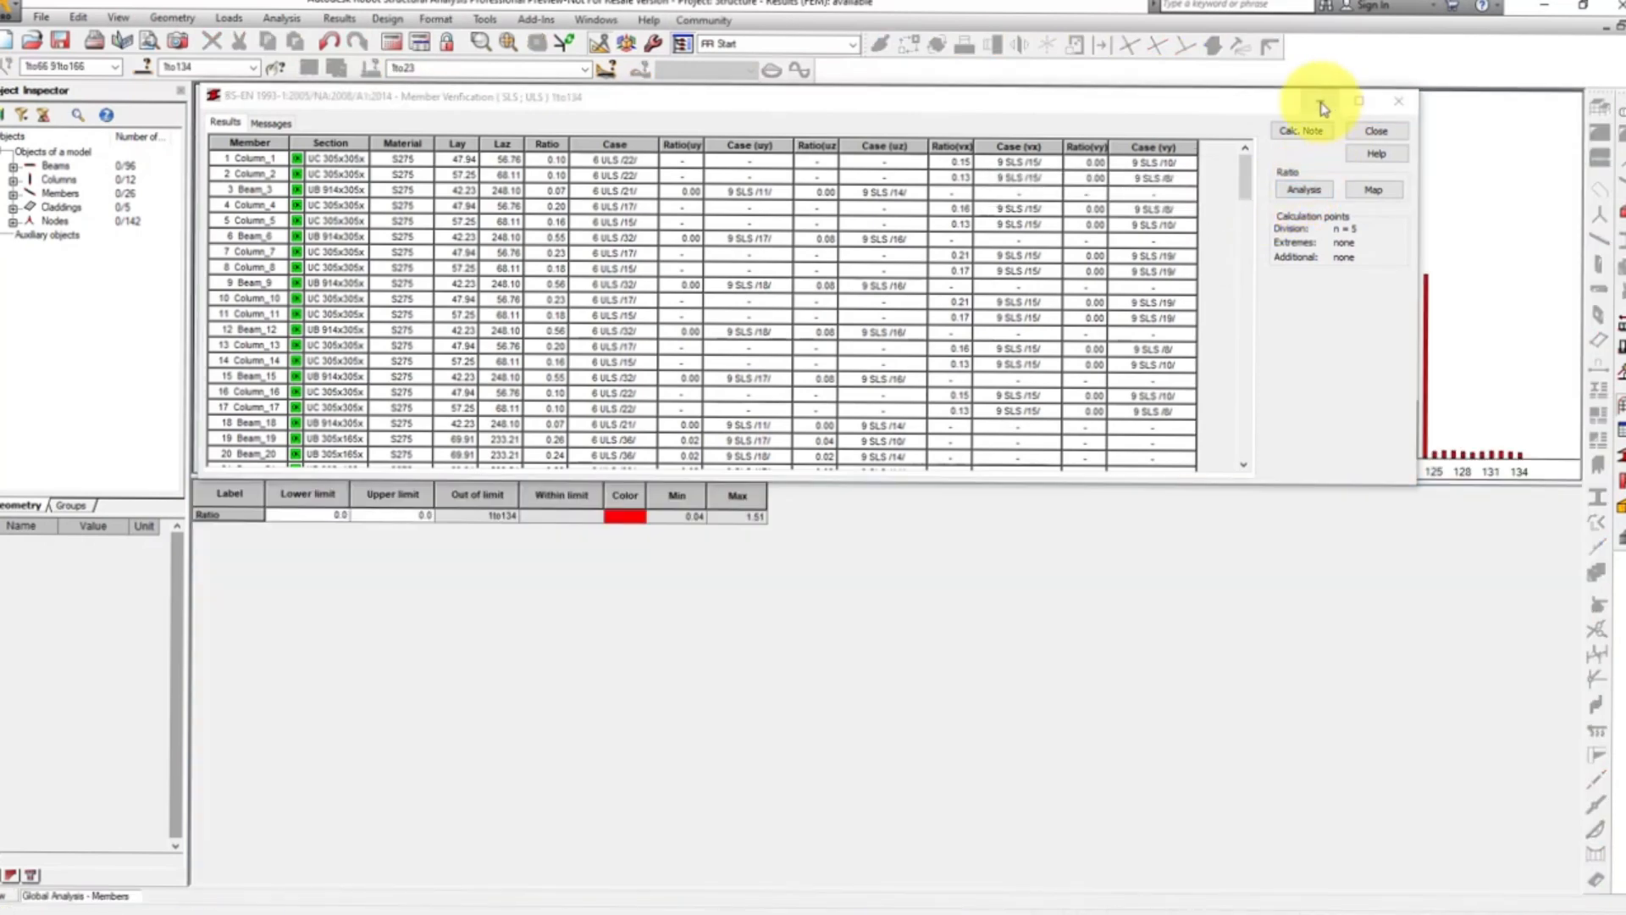
pyautogui.click(1321, 104)
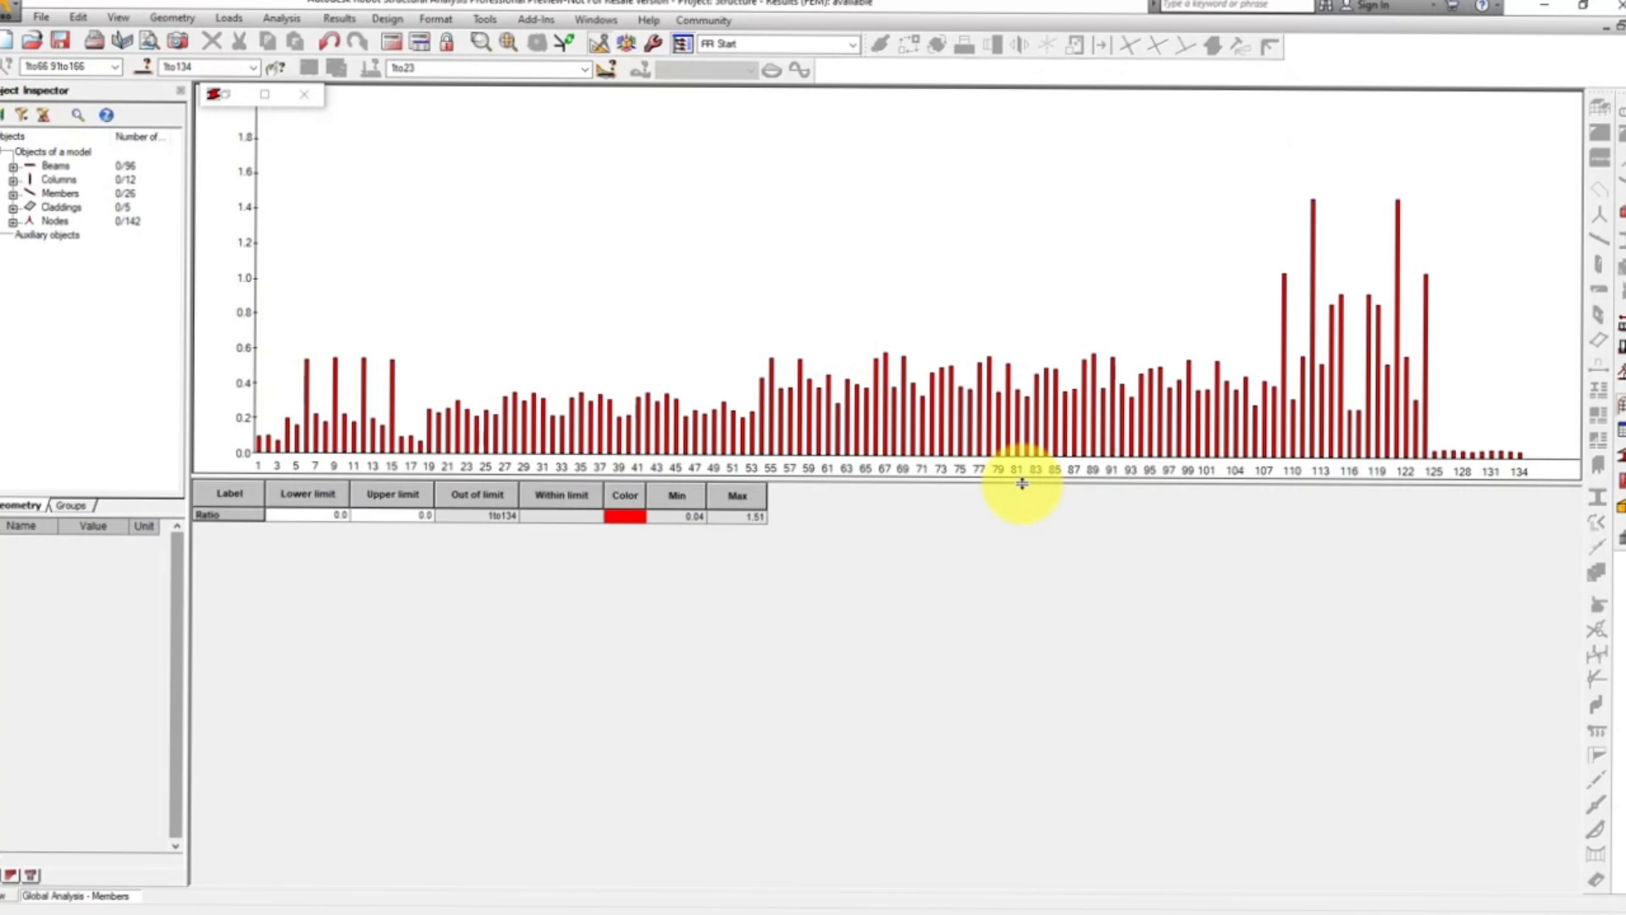
pyautogui.moveTo(1020, 480); pyautogui.dragTo(991, 675)
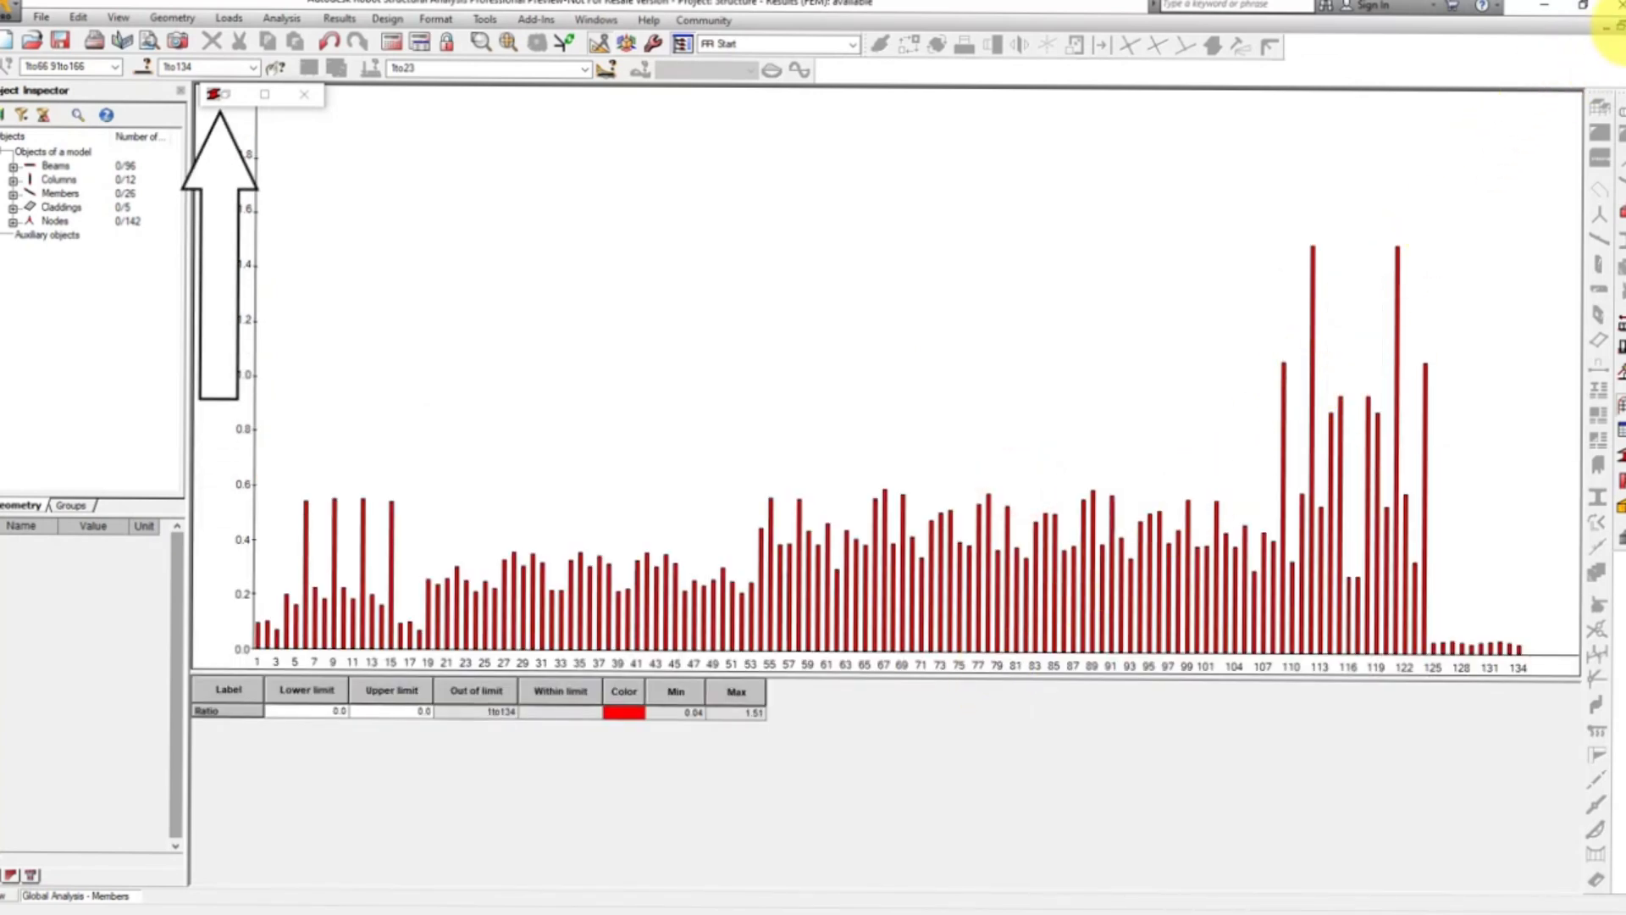
pyautogui.click(1617, 25)
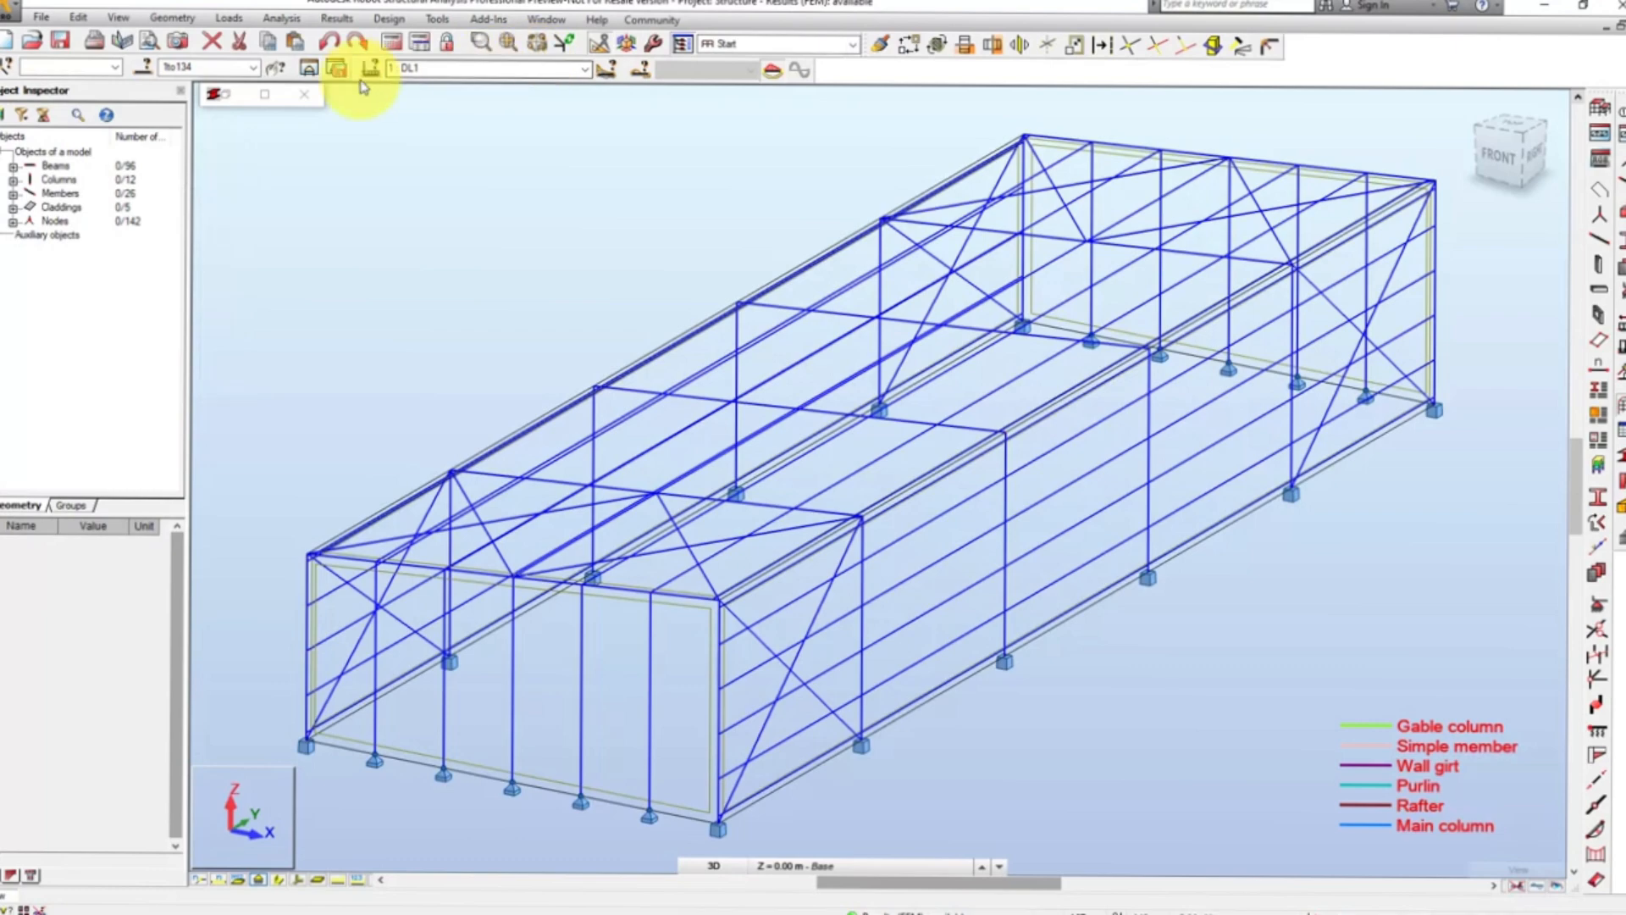
# - Examine the colour-coded ratio map of all members across the whole structure, with the results window minimized and the scale legend narrowed
pyautogui.doubleClick(225, 100)
pyautogui.click(1372, 191)
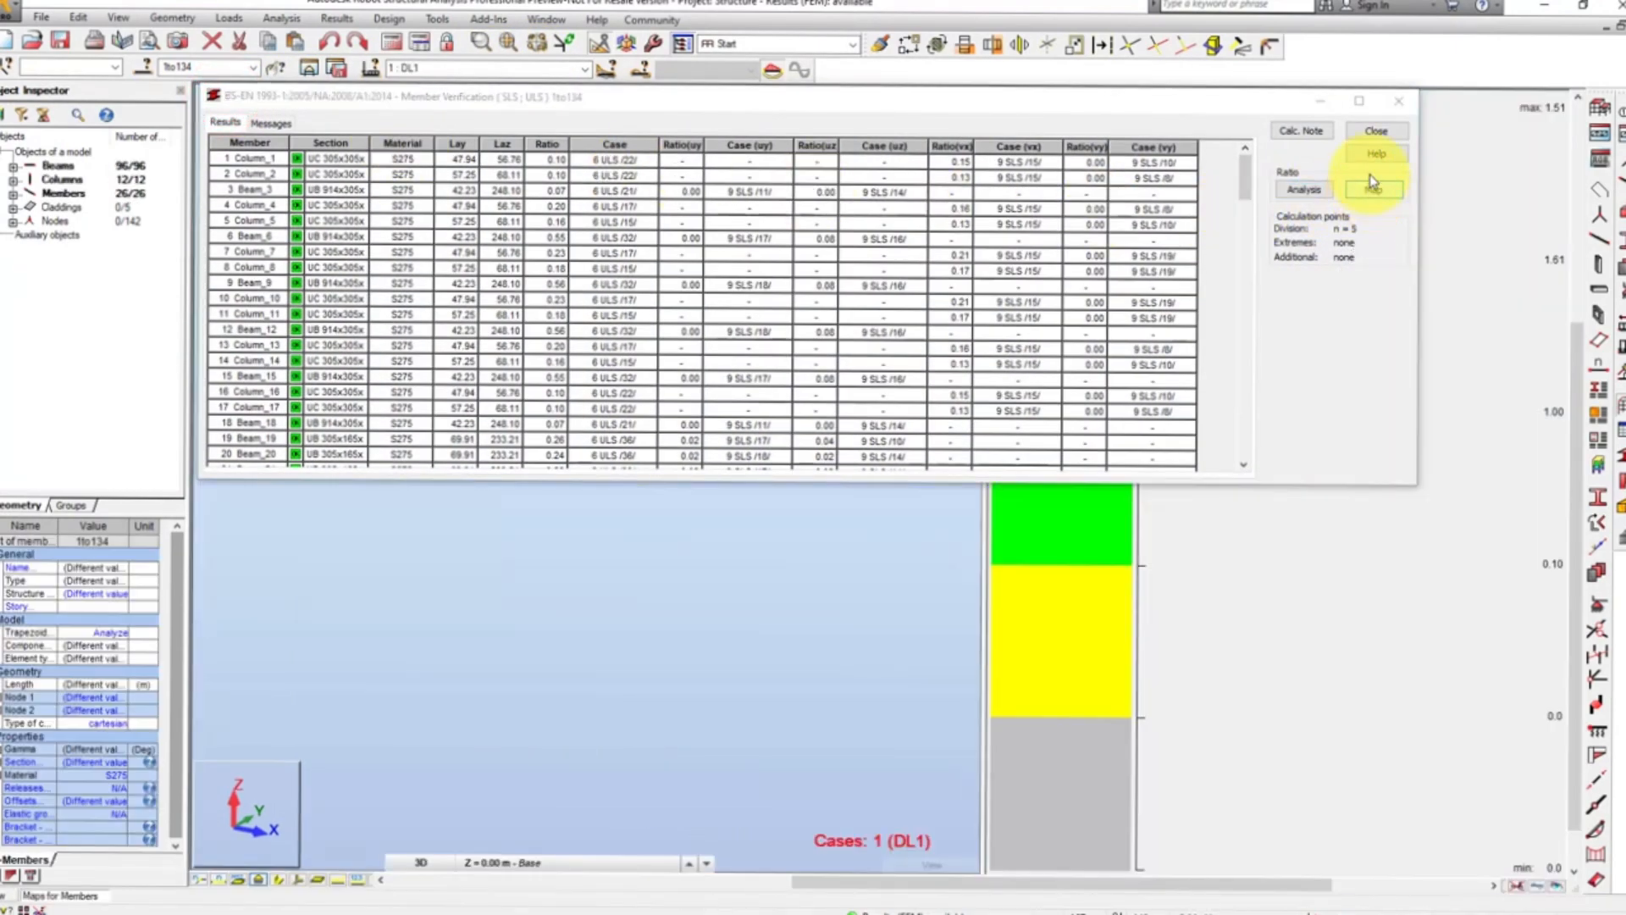
pyautogui.click(1319, 101)
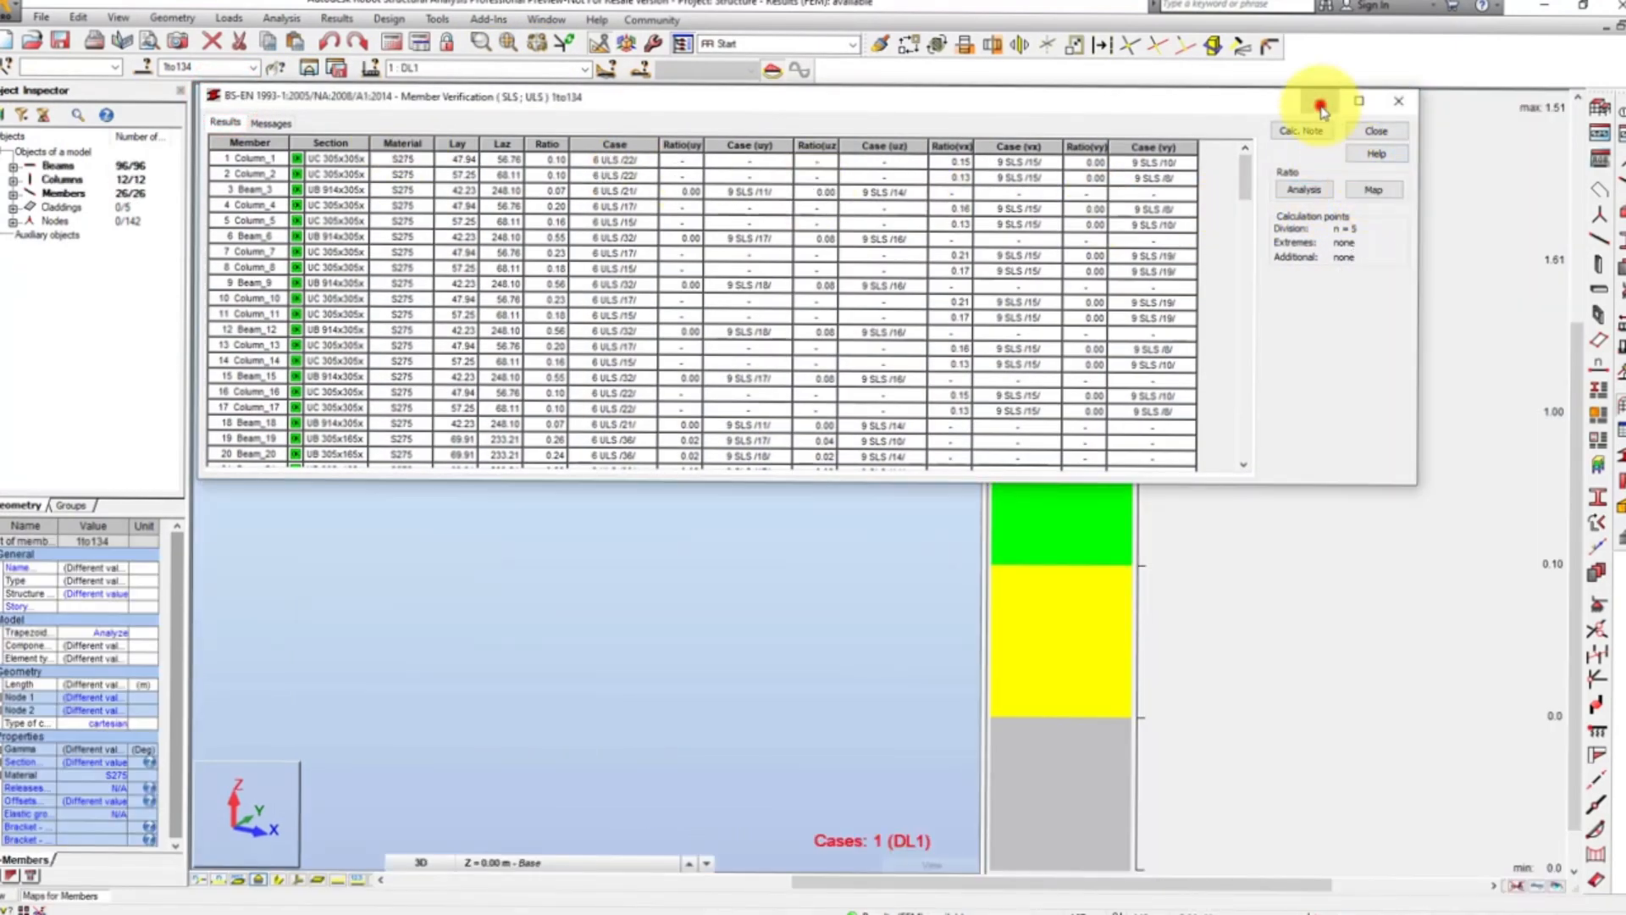
pyautogui.moveTo(980, 436); pyautogui.dragTo(1469, 451)
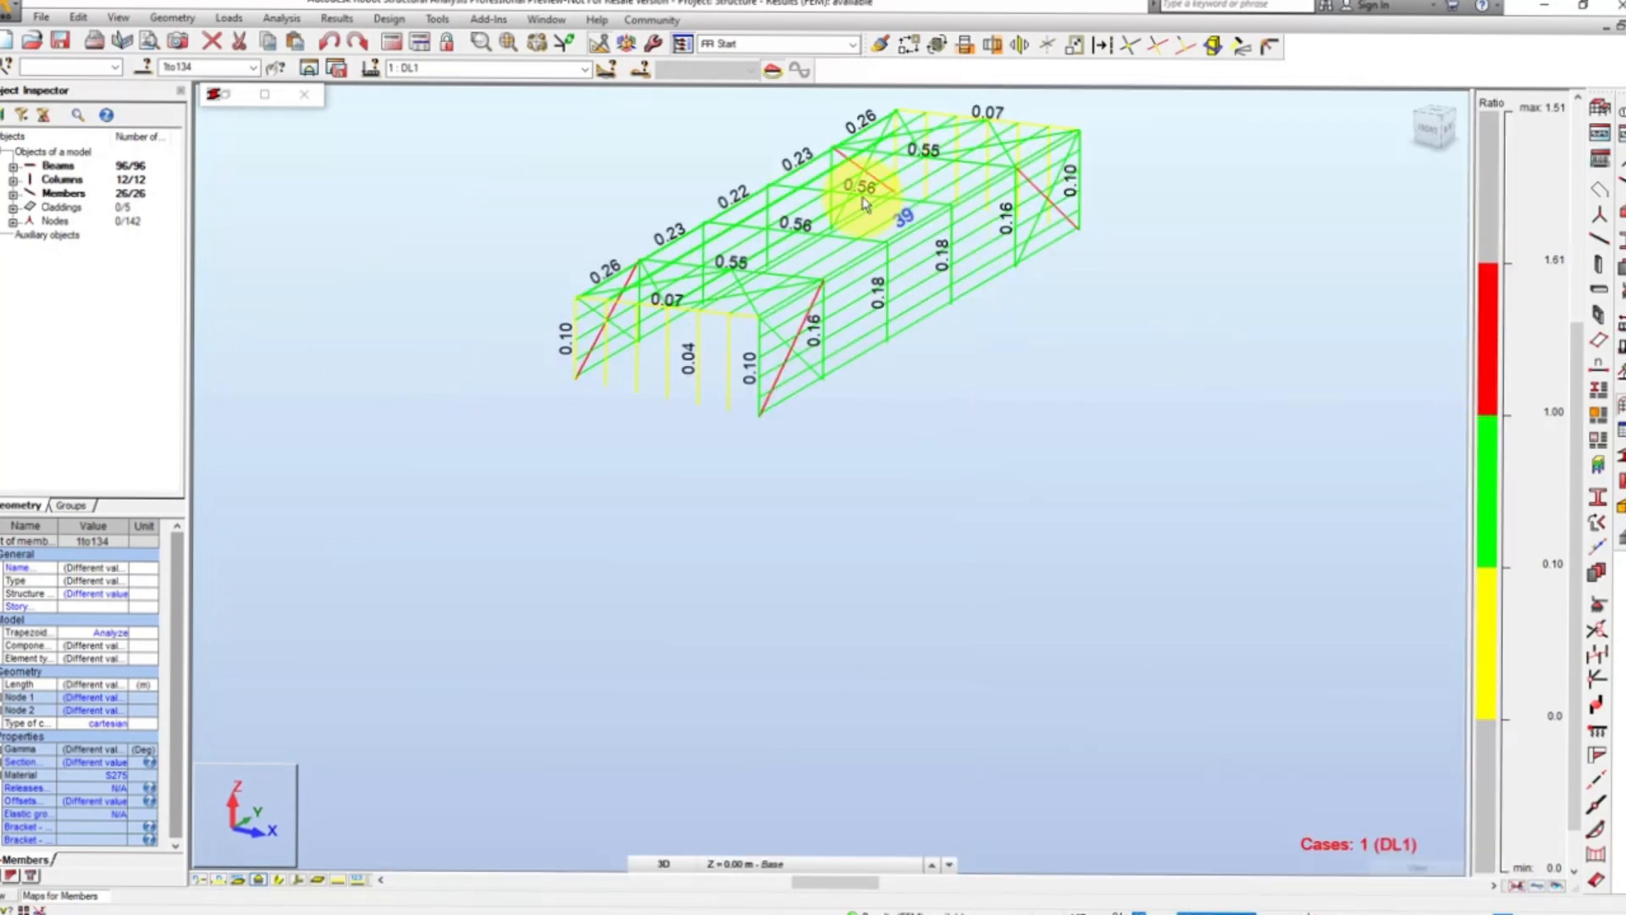
pyautogui.click(118, 17)
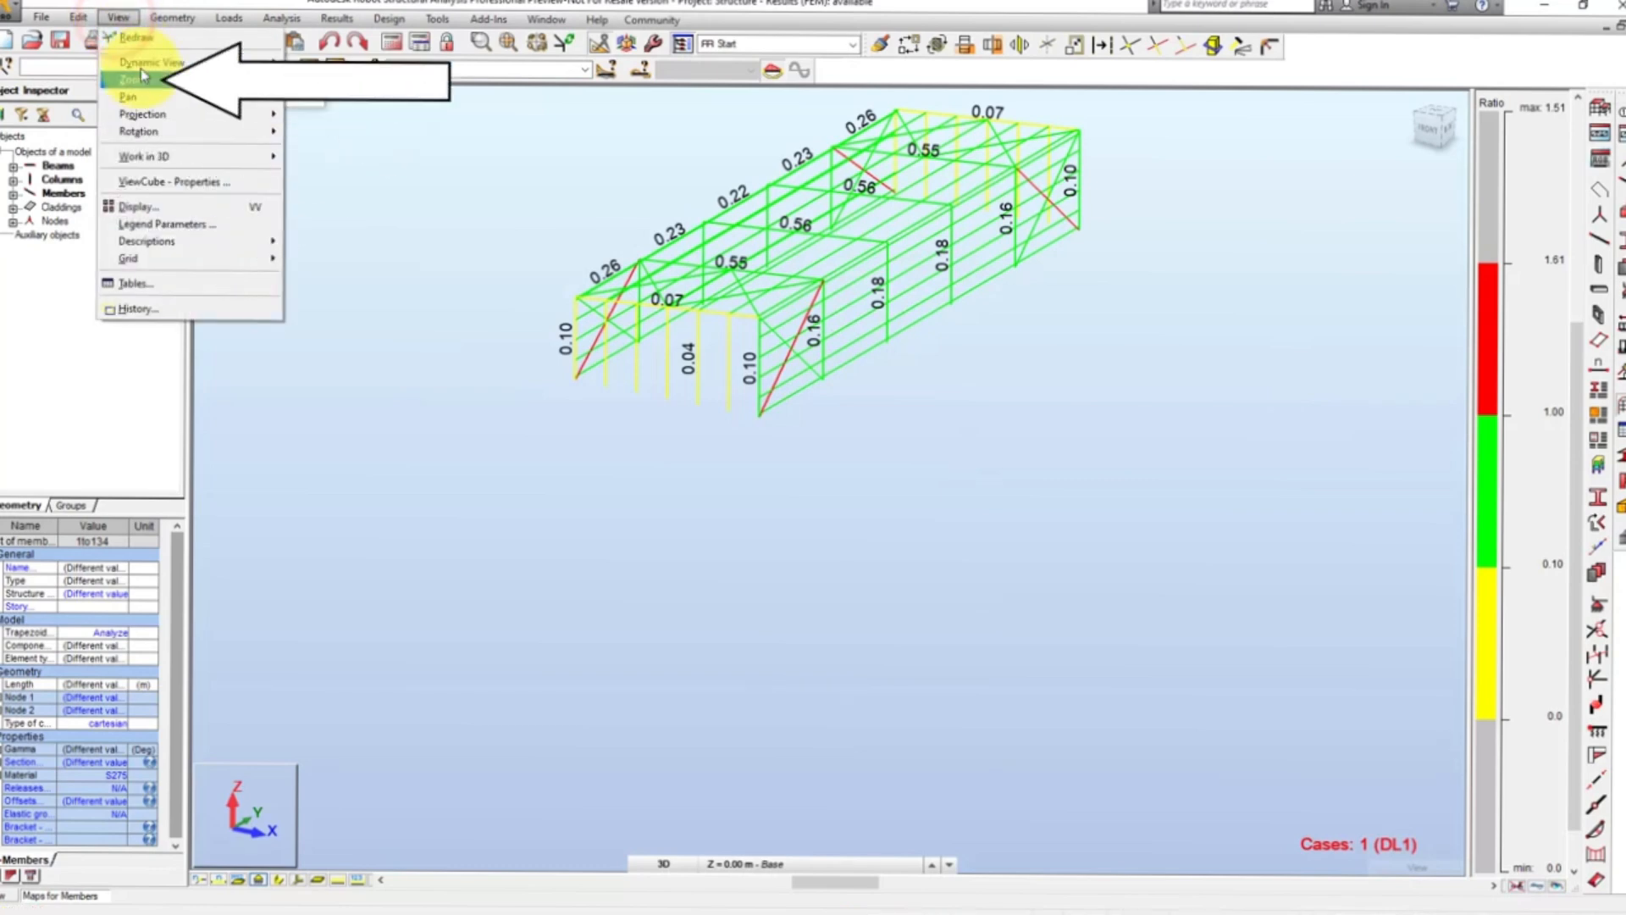
pyautogui.moveTo(235, 88)
pyautogui.click(326, 156)
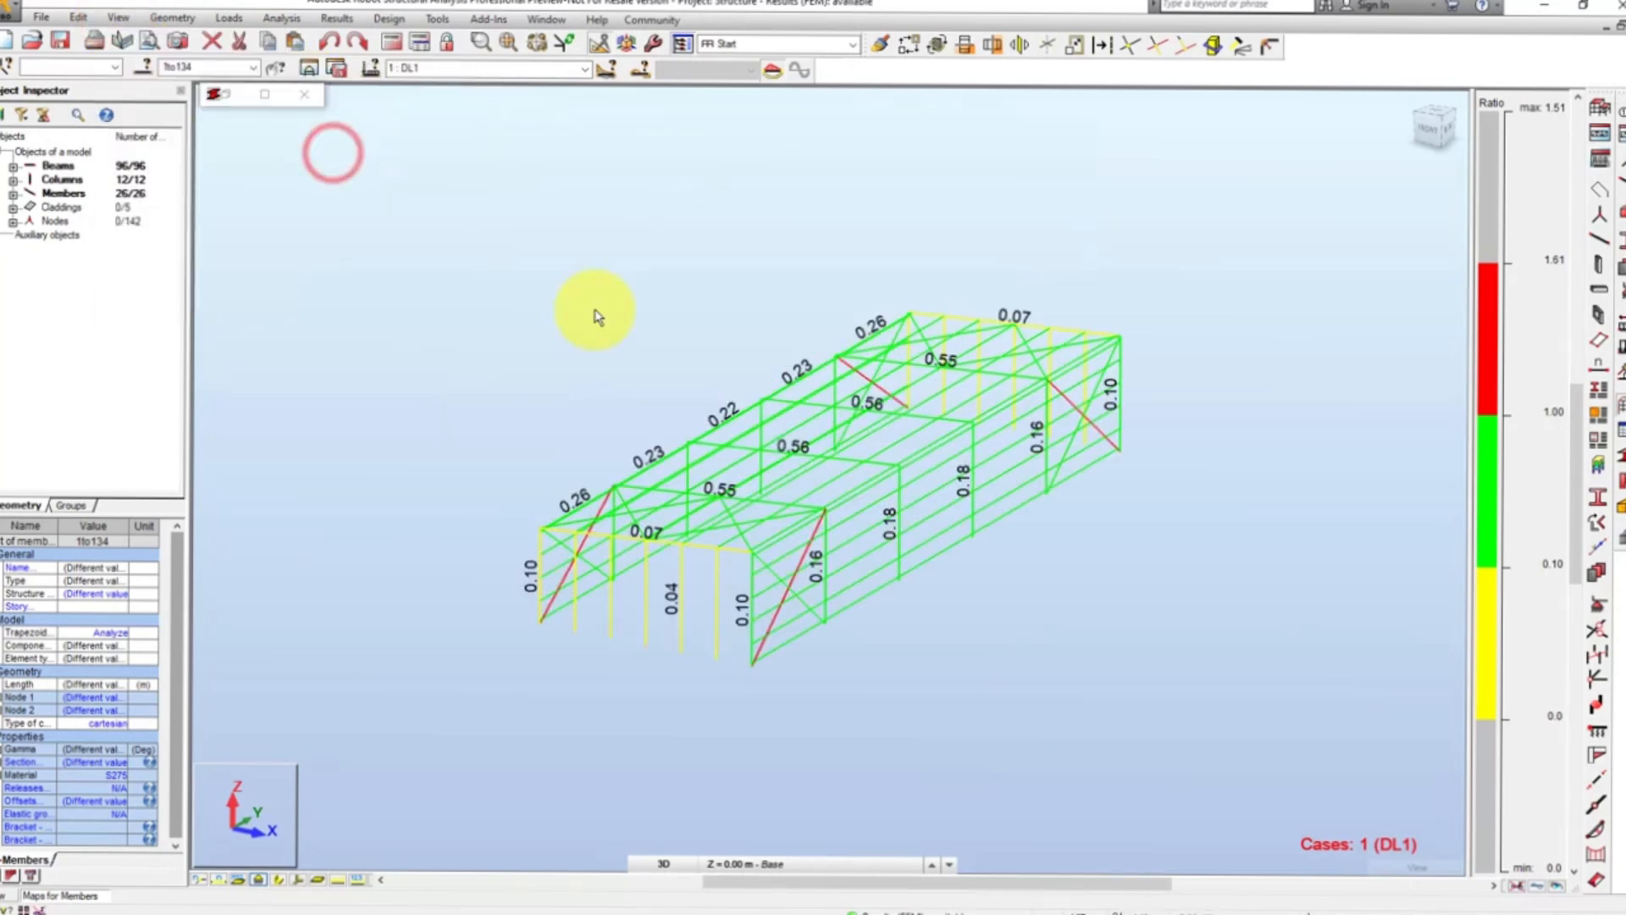
pyautogui.scroll(2, 854, 504)
pyautogui.scroll(1, 854, 504)
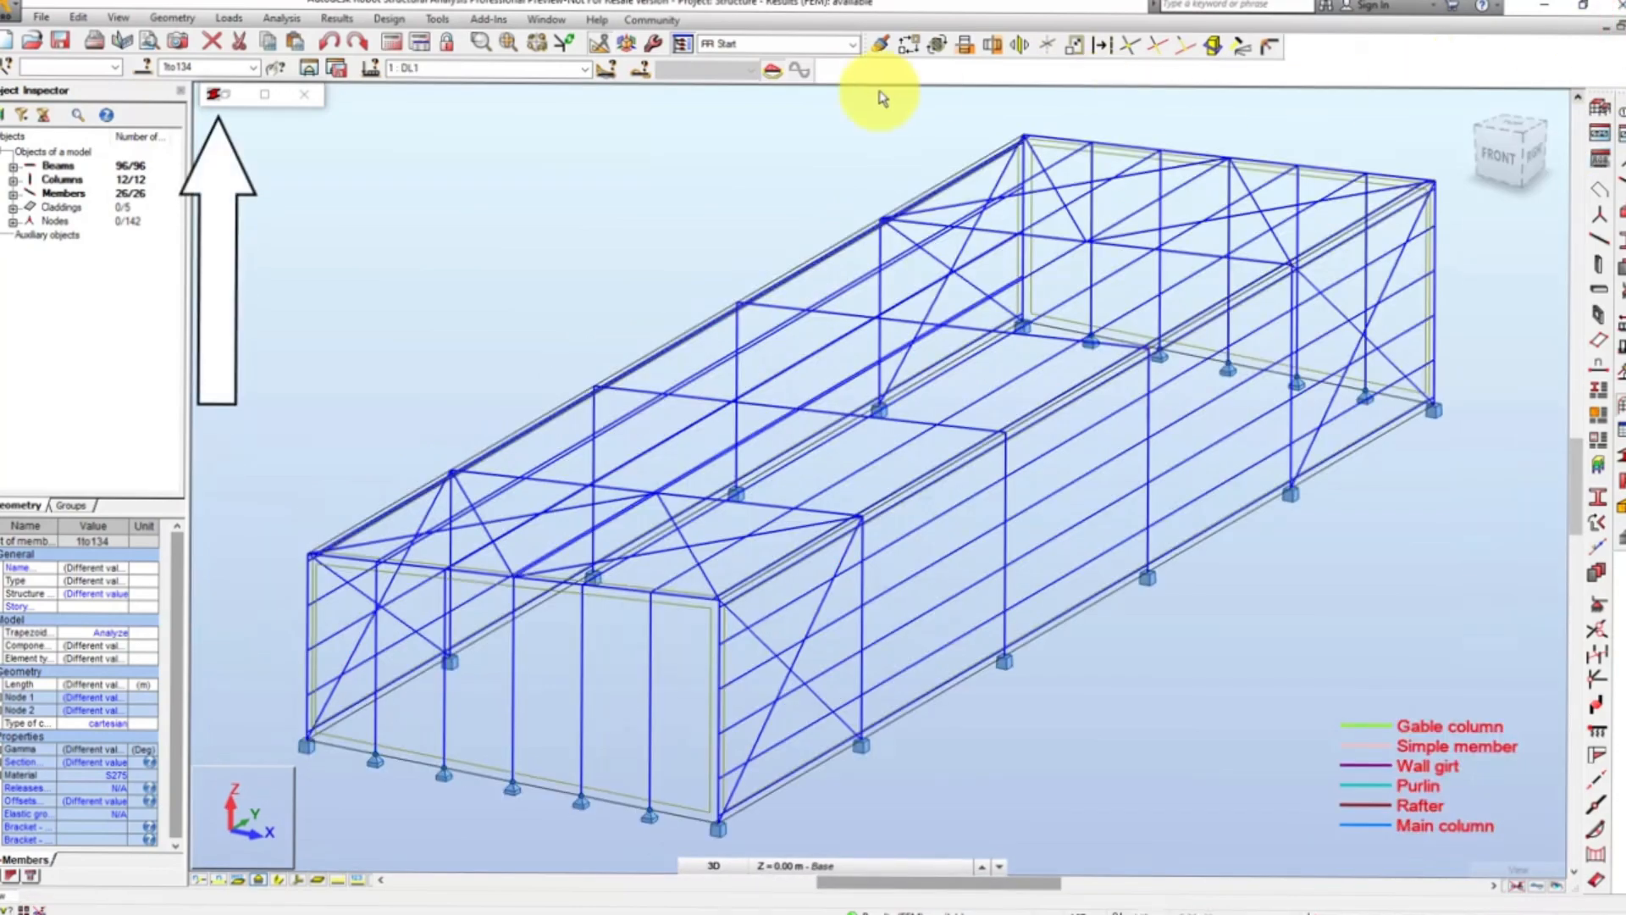
# - Restore the member verification table, review the simplified results, displacements and detailed results of Column_8, and close its results
pyautogui.click(227, 100)
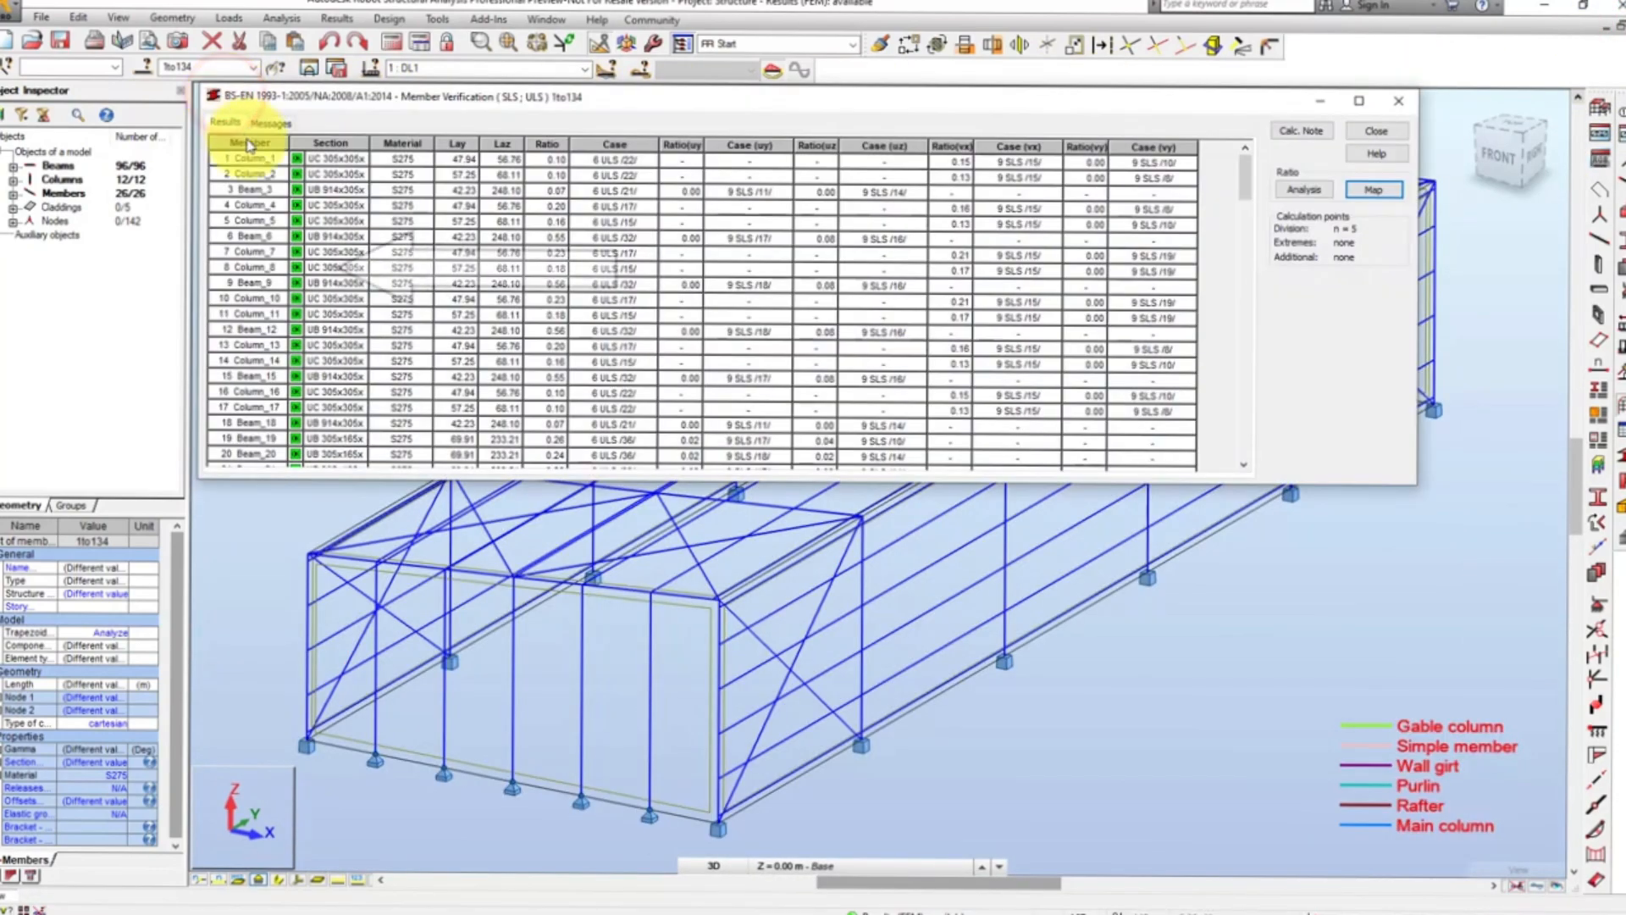
pyautogui.click(247, 269)
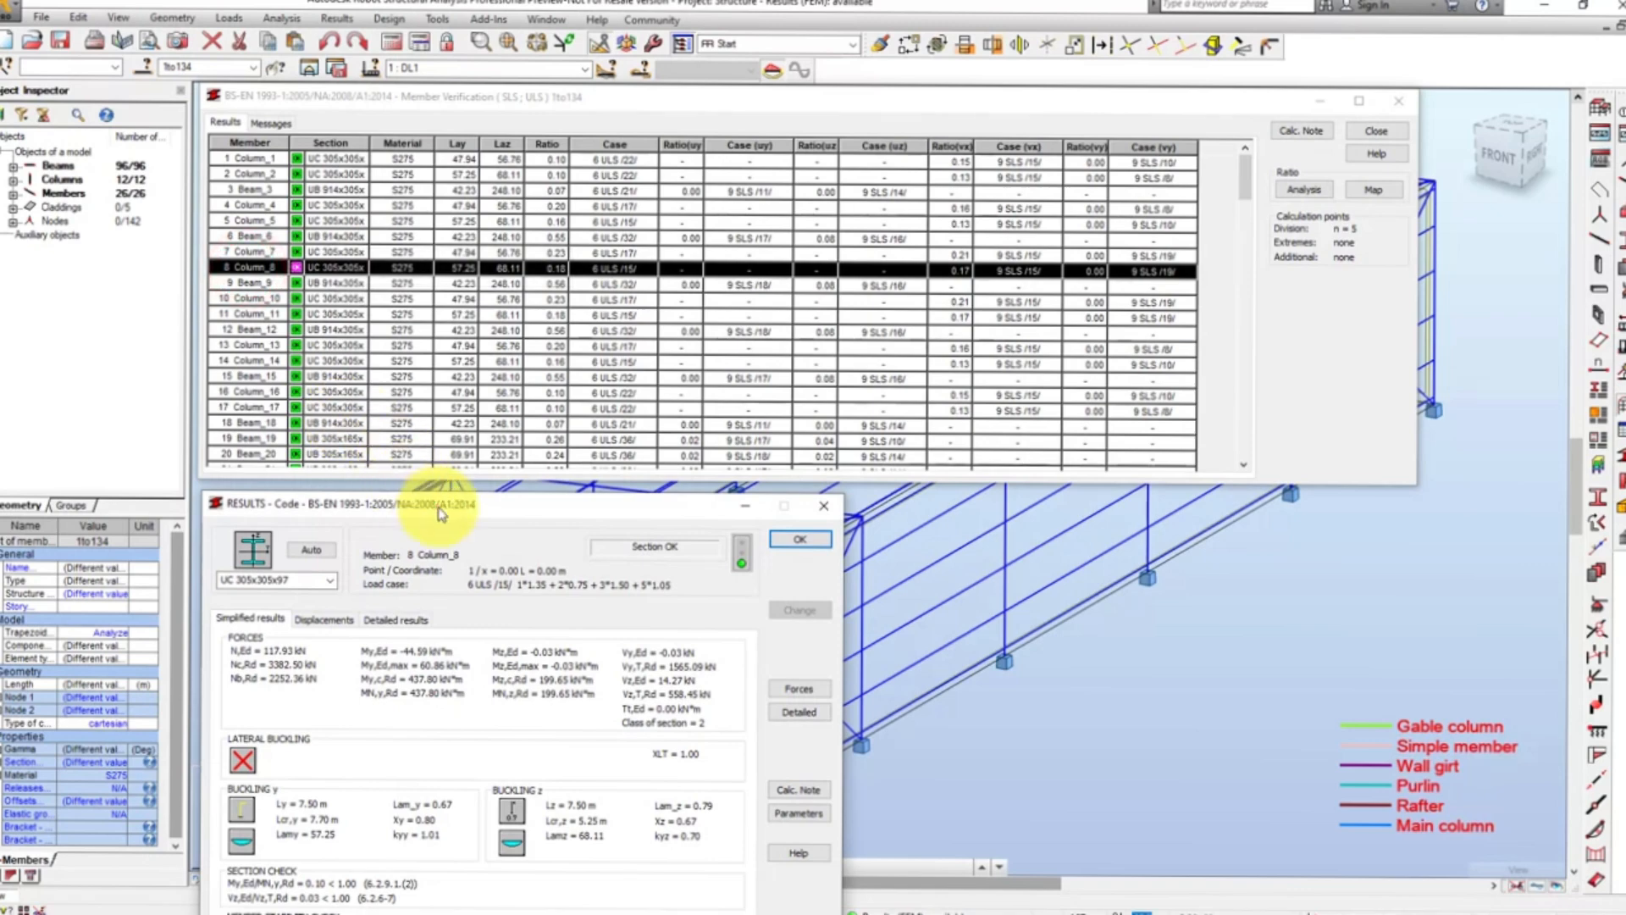
pyautogui.moveTo(435, 506); pyautogui.dragTo(875, 259)
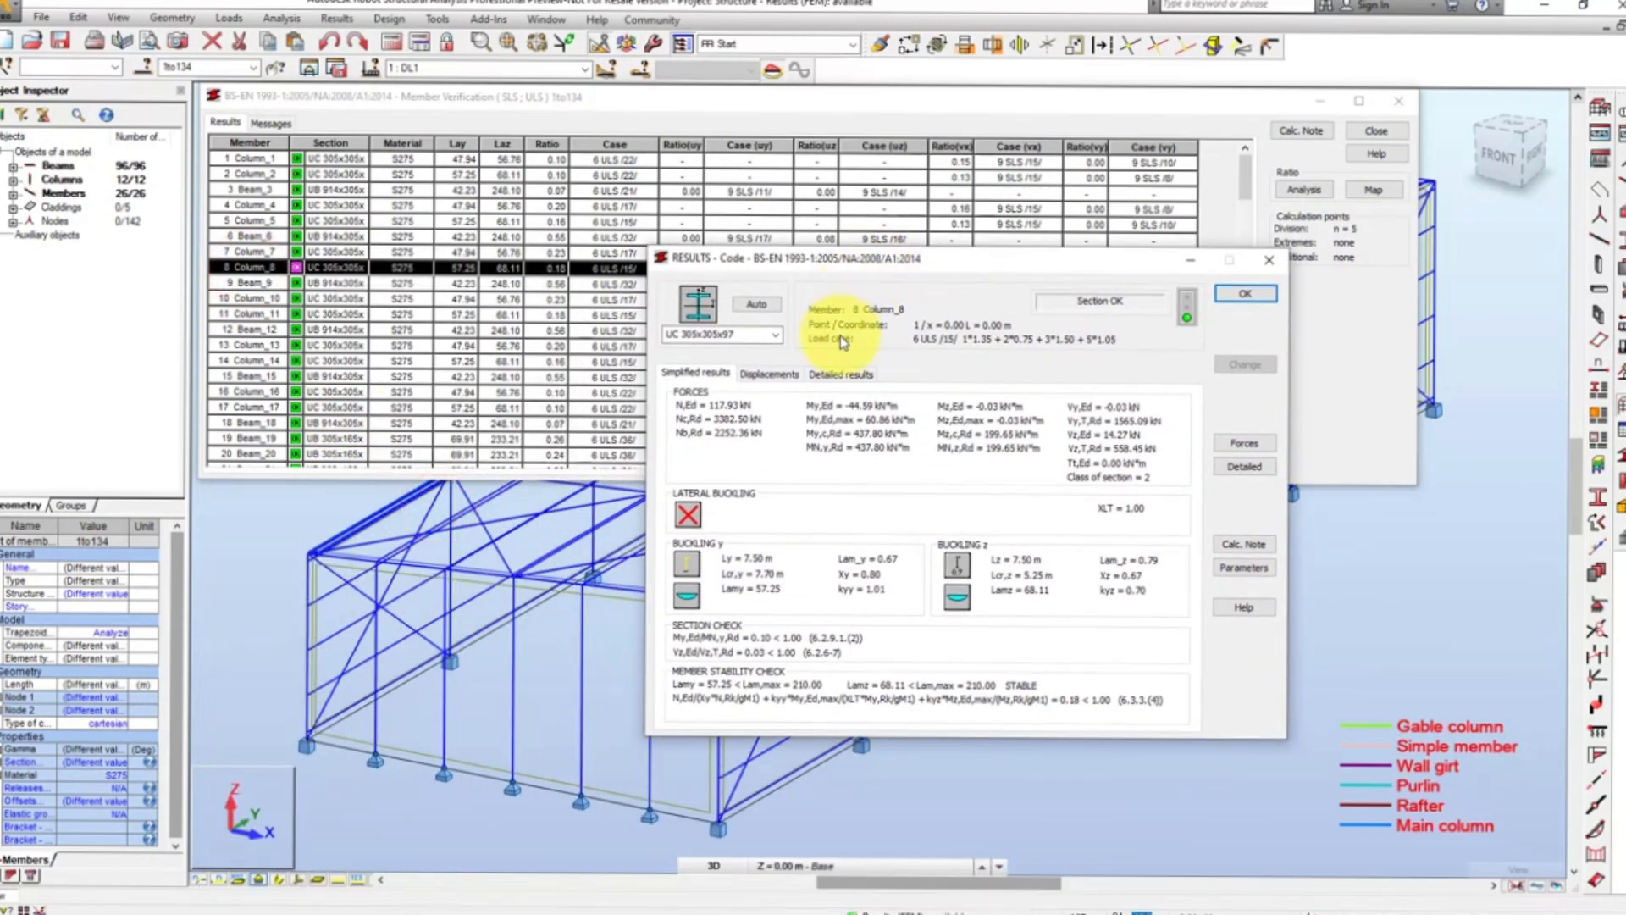
pyautogui.click(781, 377)
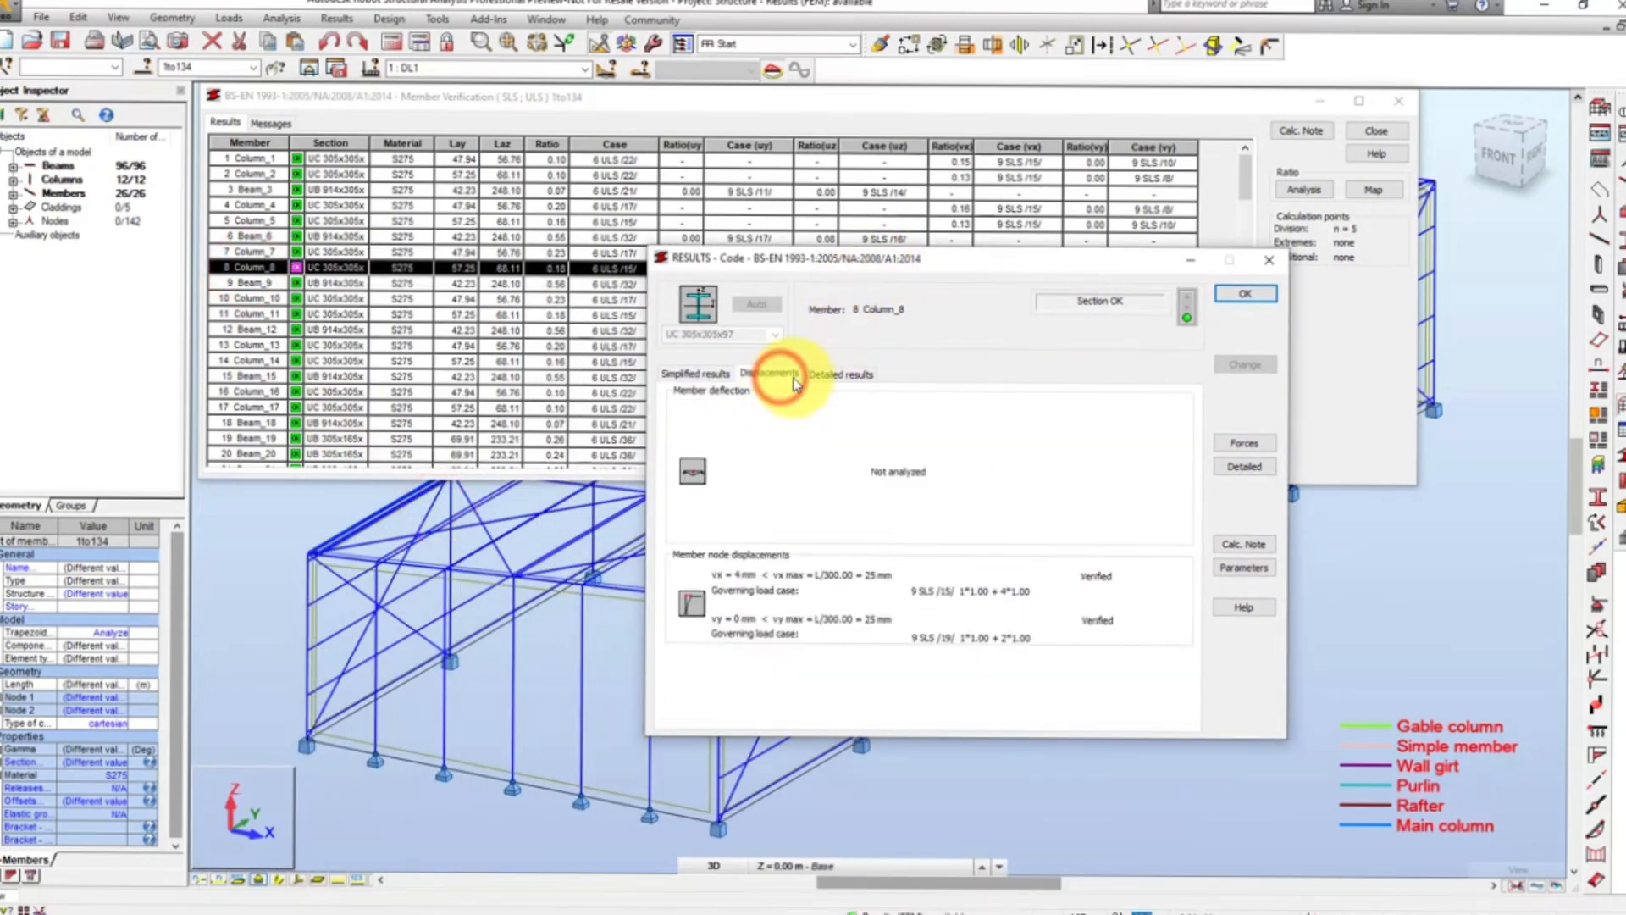
pyautogui.click(838, 377)
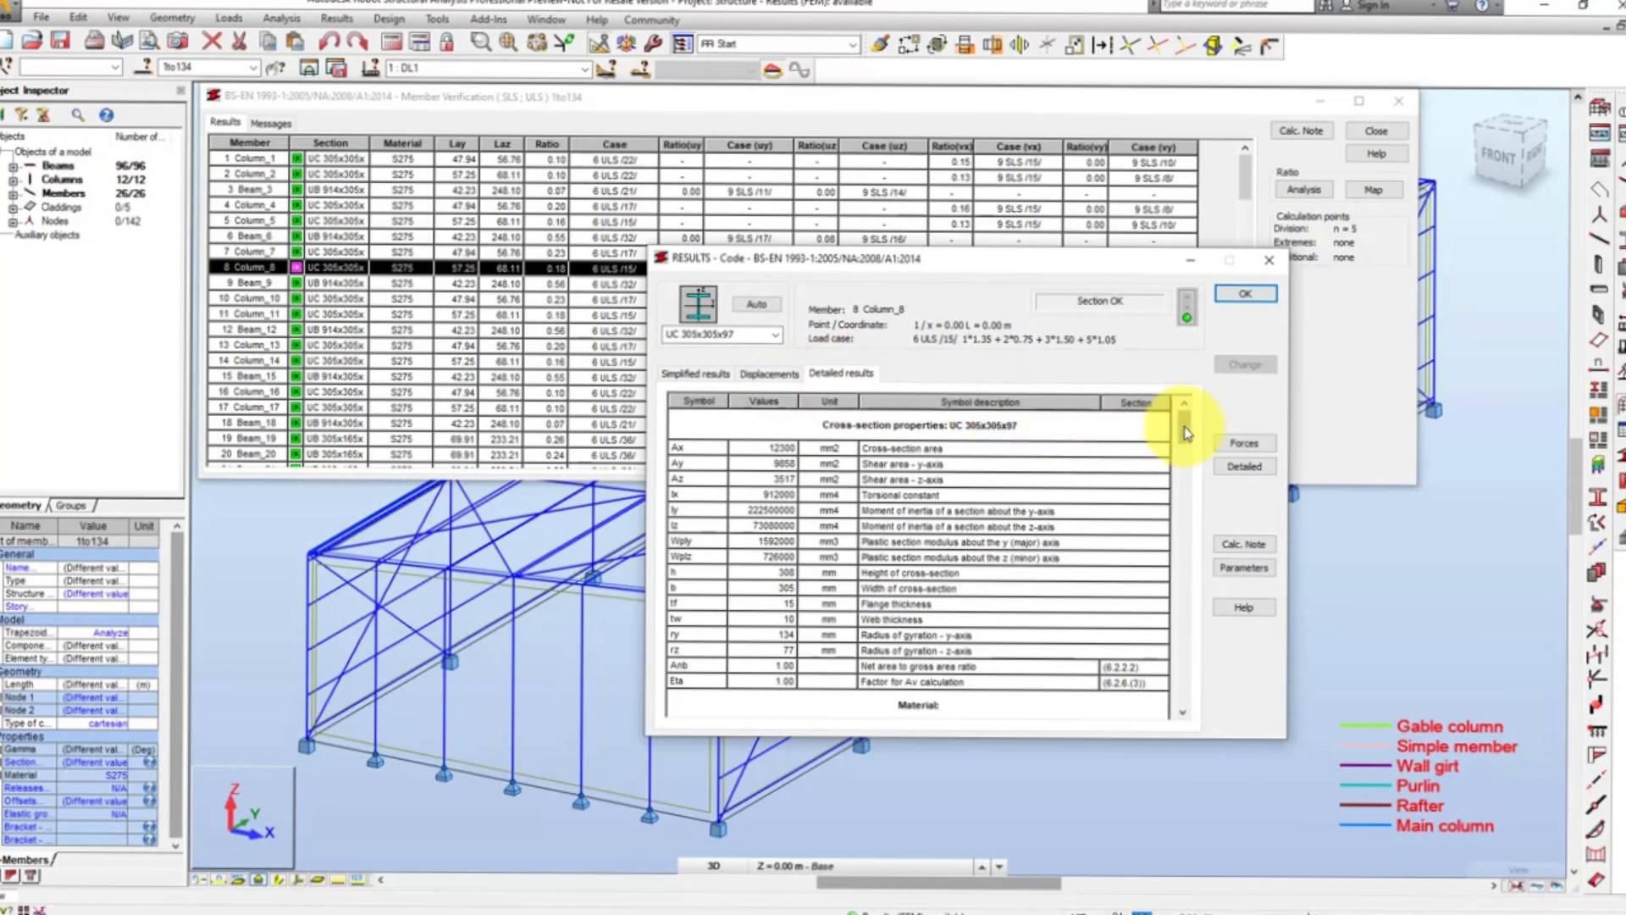
pyautogui.moveTo(1183, 427); pyautogui.dragTo(1185, 696)
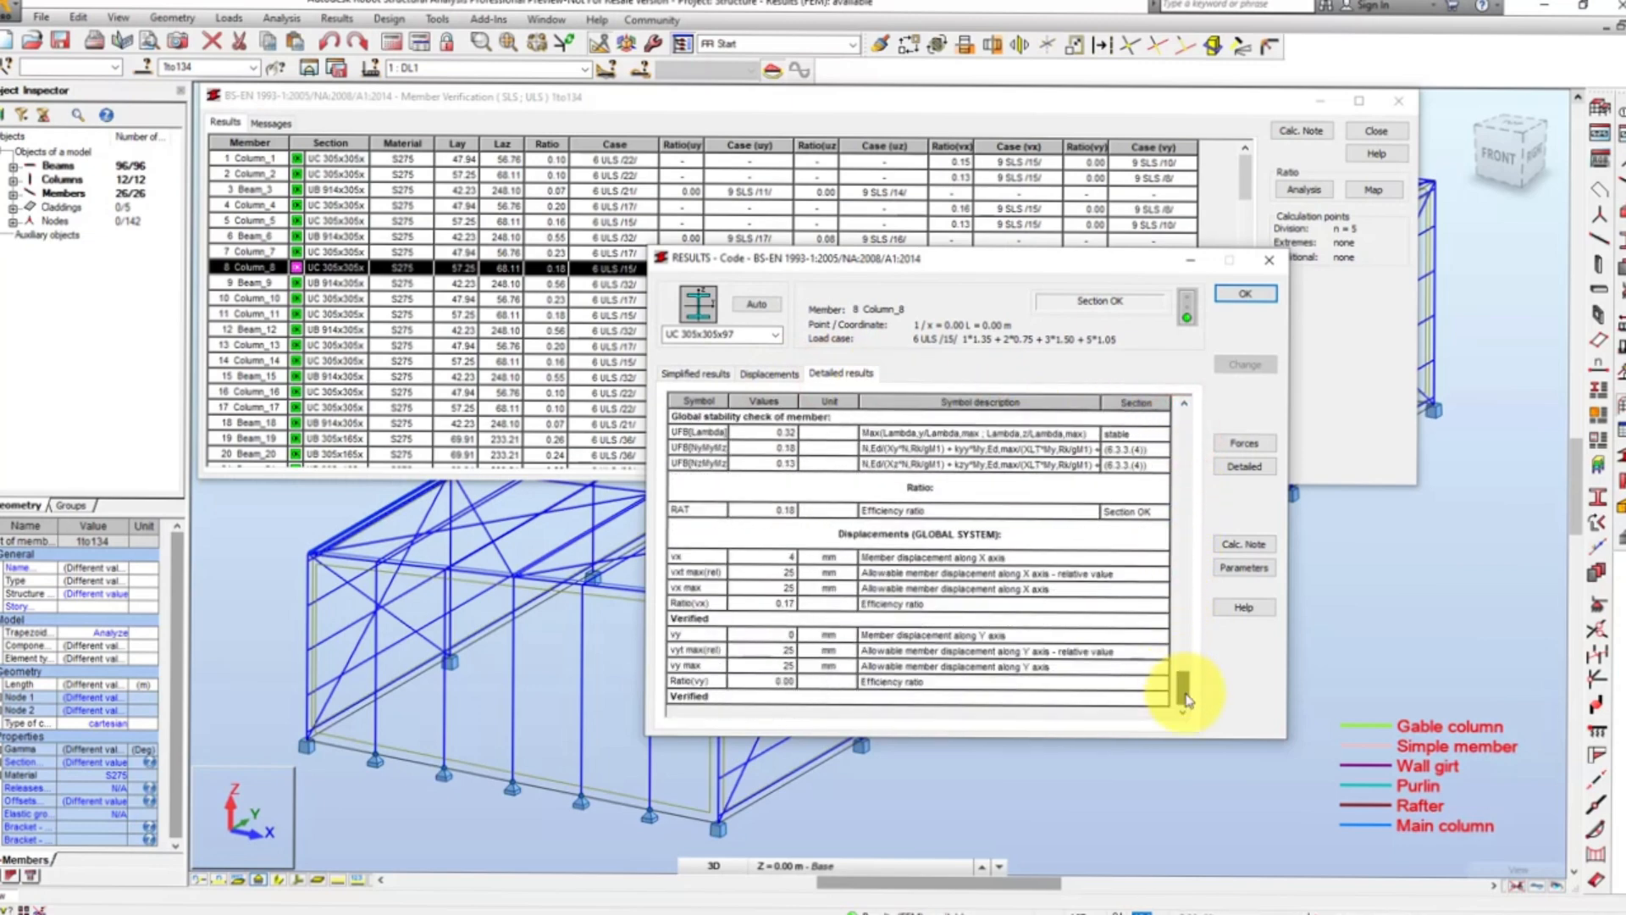
pyautogui.click(1269, 260)
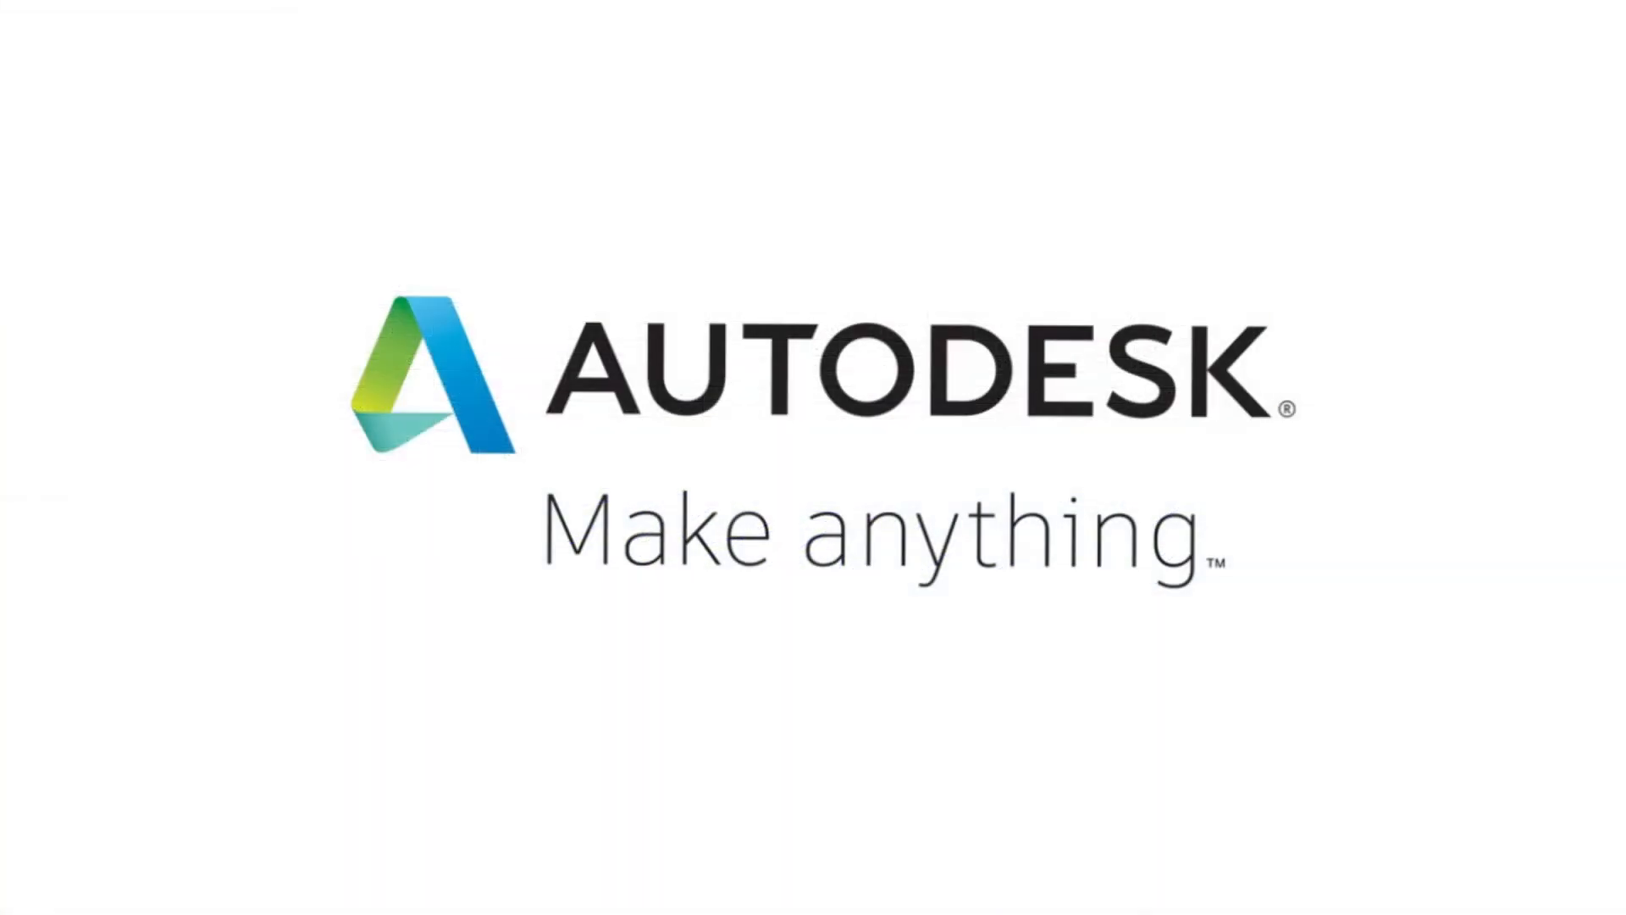